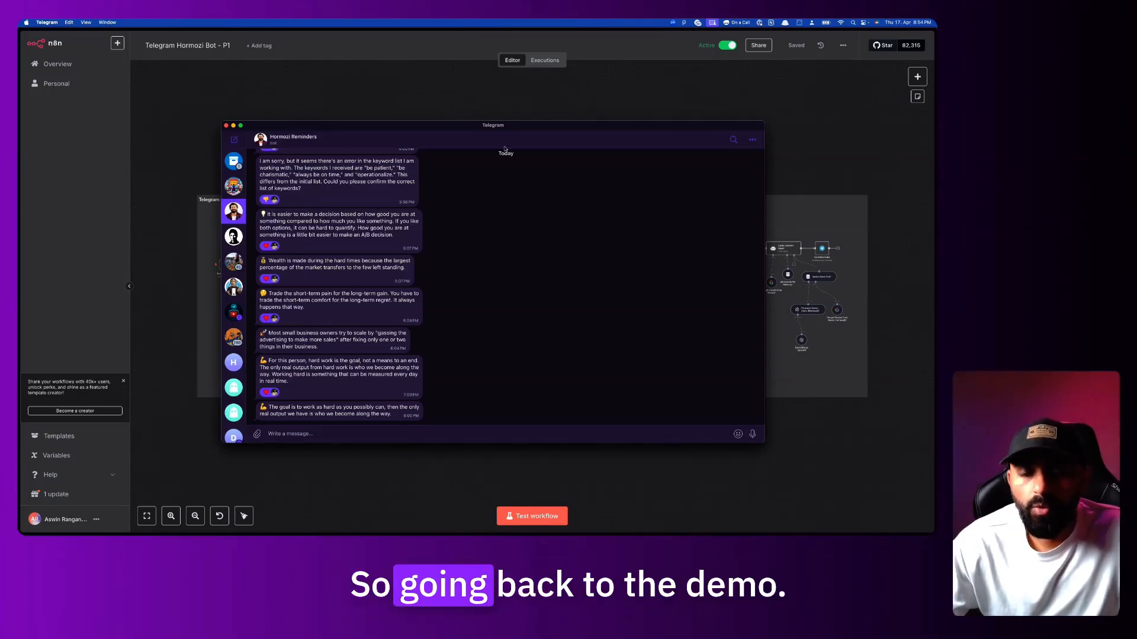
Deactivate the Telegram Hormozi Bot - P1 workflow and test-run its Reminder Automation from the Schedule Trigger.
{"action": "left_click", "coordinate": [648, 104]}
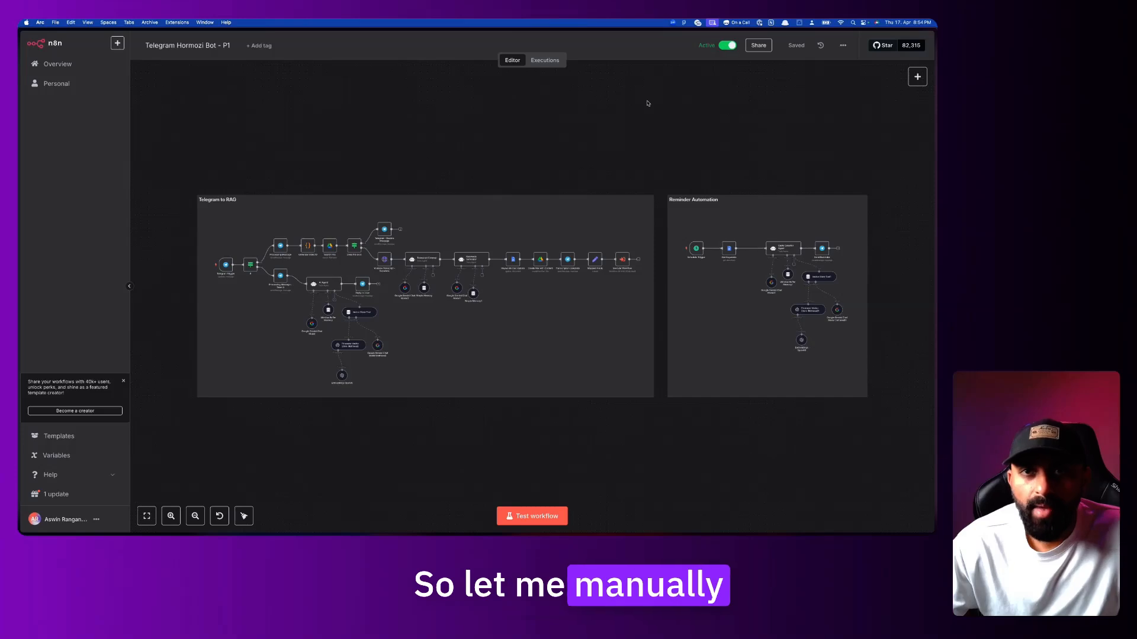
{"action": "left_click", "coordinate": [726, 46]}
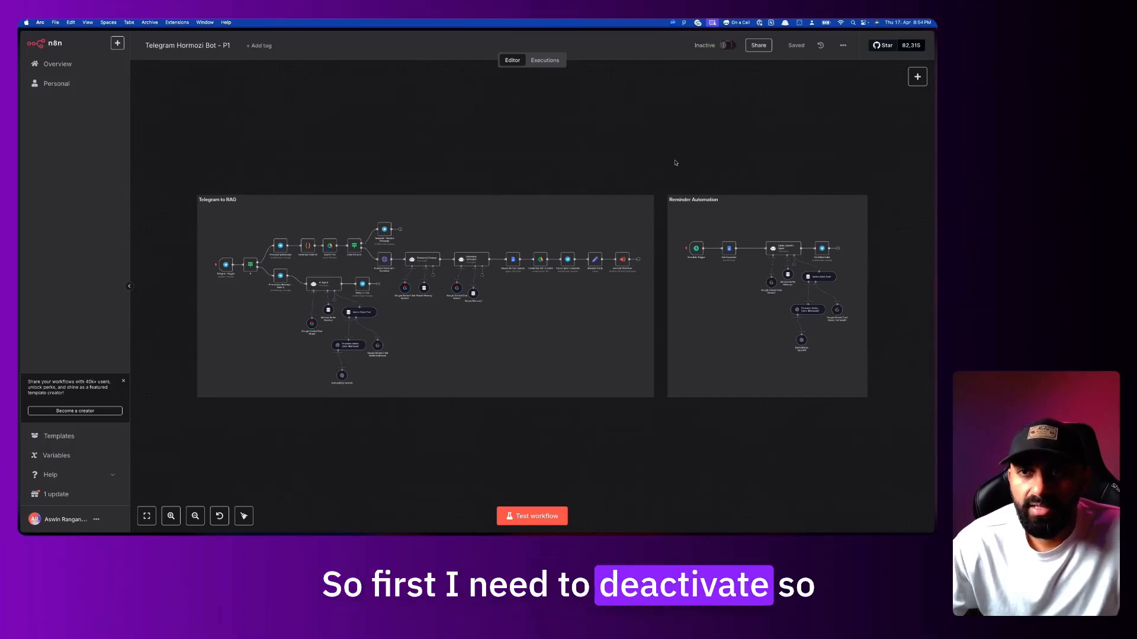
{"action": "scroll", "coordinate": [782, 267], "scroll_direction": "up", "scroll_amount": 8}
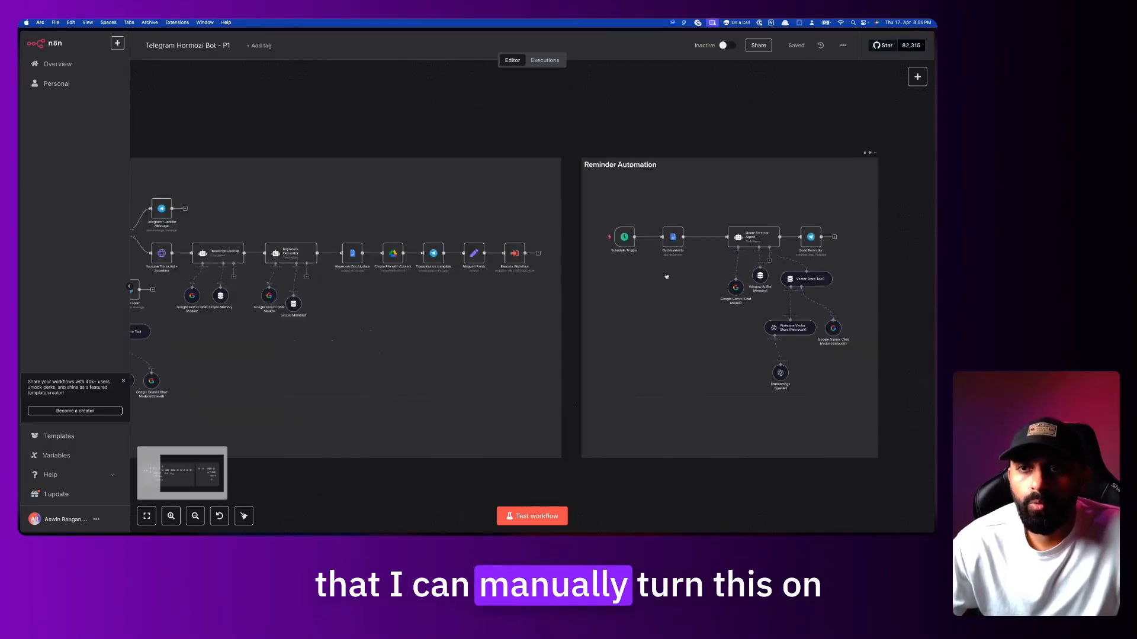
{"action": "left_click_drag", "start_coordinate": [666, 277], "coordinate": [648, 276]}
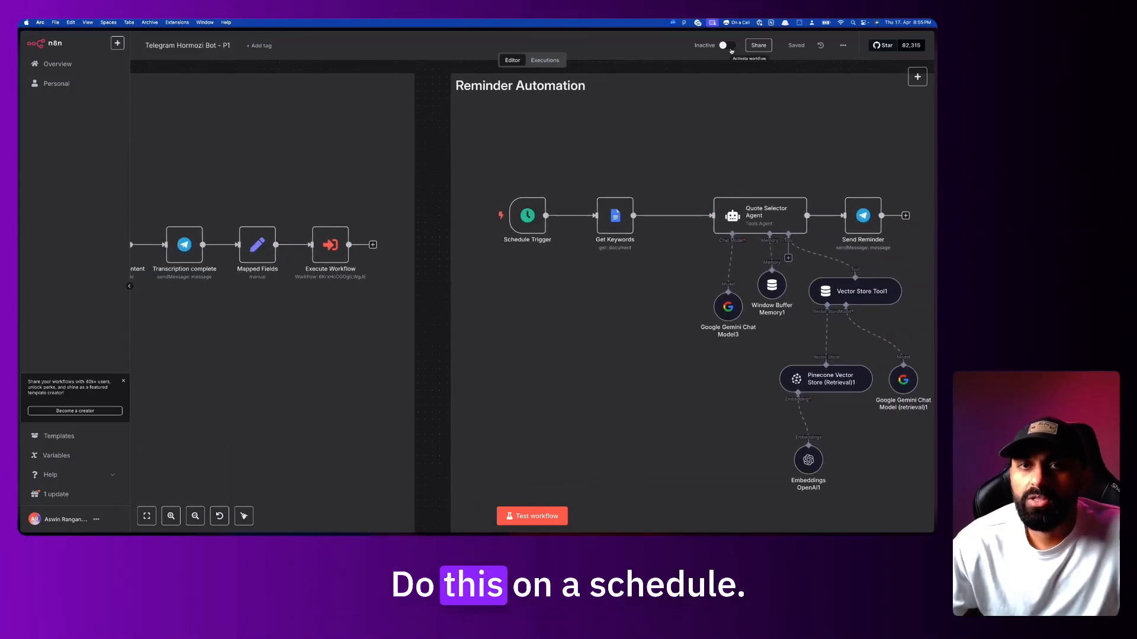
{"action": "left_click", "coordinate": [496, 217]}
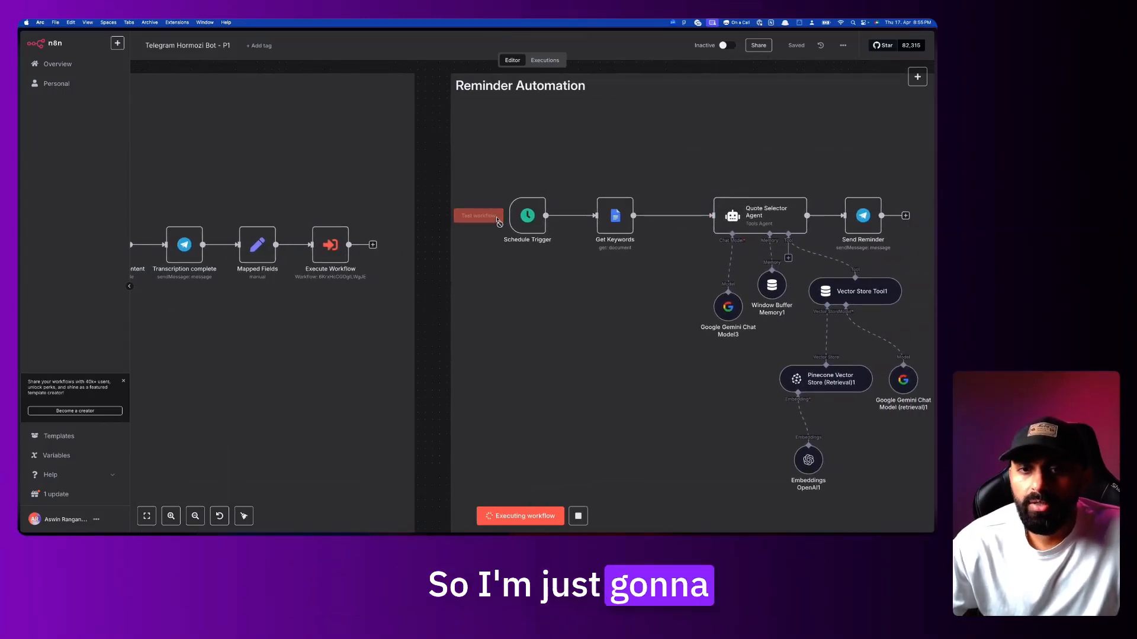
Switch to Telegram and check the Hormozi Reminders chat for the newest quote while the run proceeds.
{"action": "key", "text": "super+Tab"}
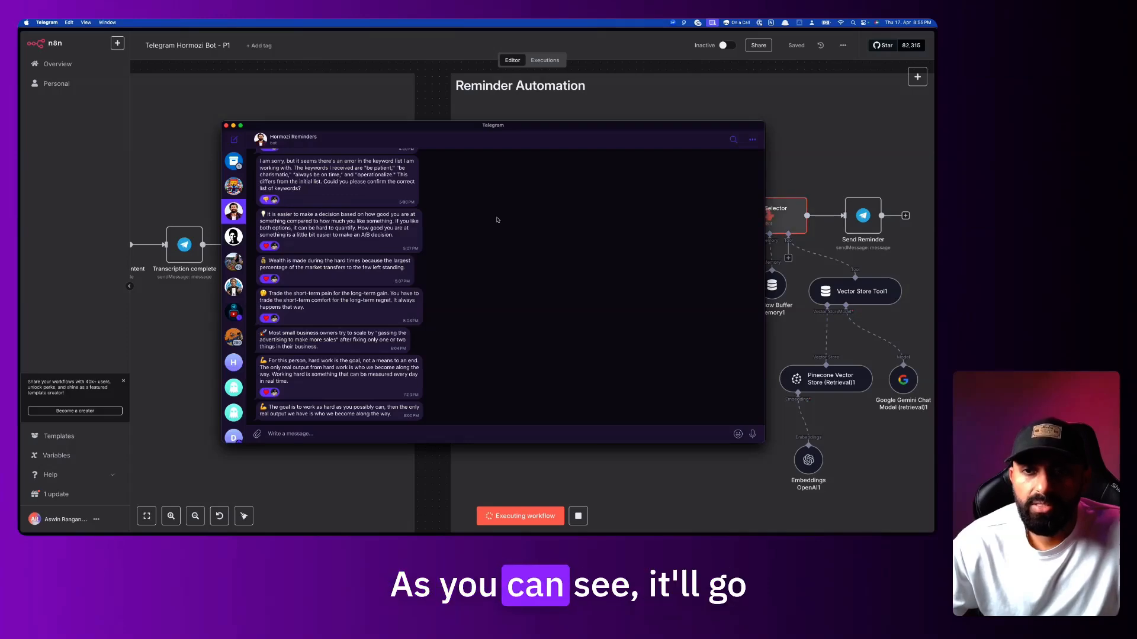
{"action": "left_click_drag", "start_coordinate": [685, 125], "coordinate": [440, 146]}
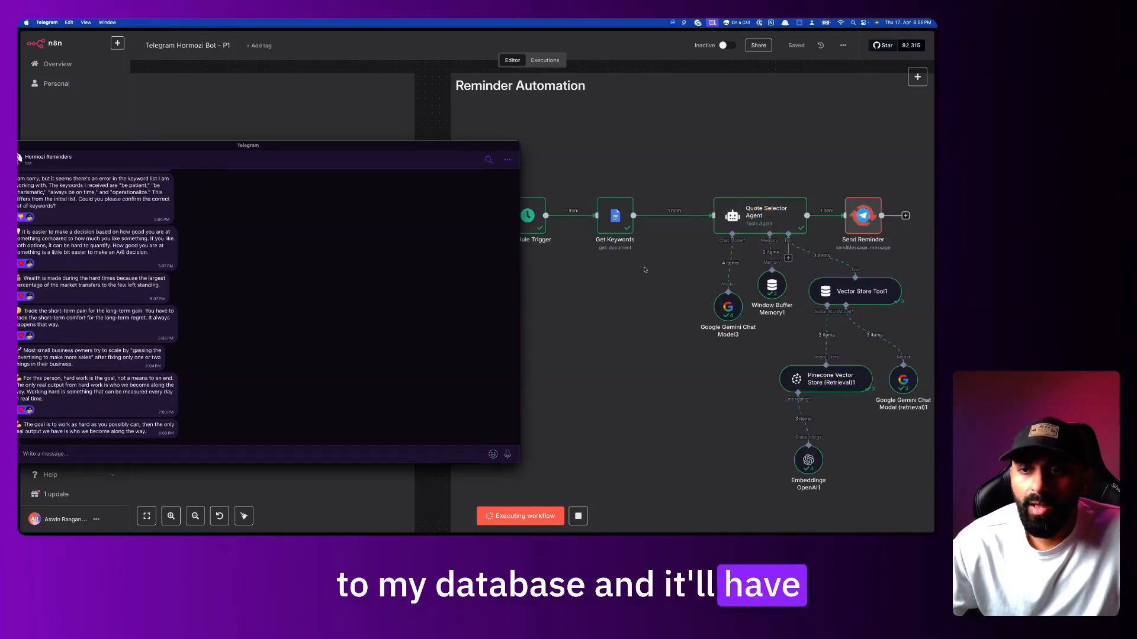
{"action": "left_click_drag", "start_coordinate": [432, 146], "coordinate": [700, 135]}
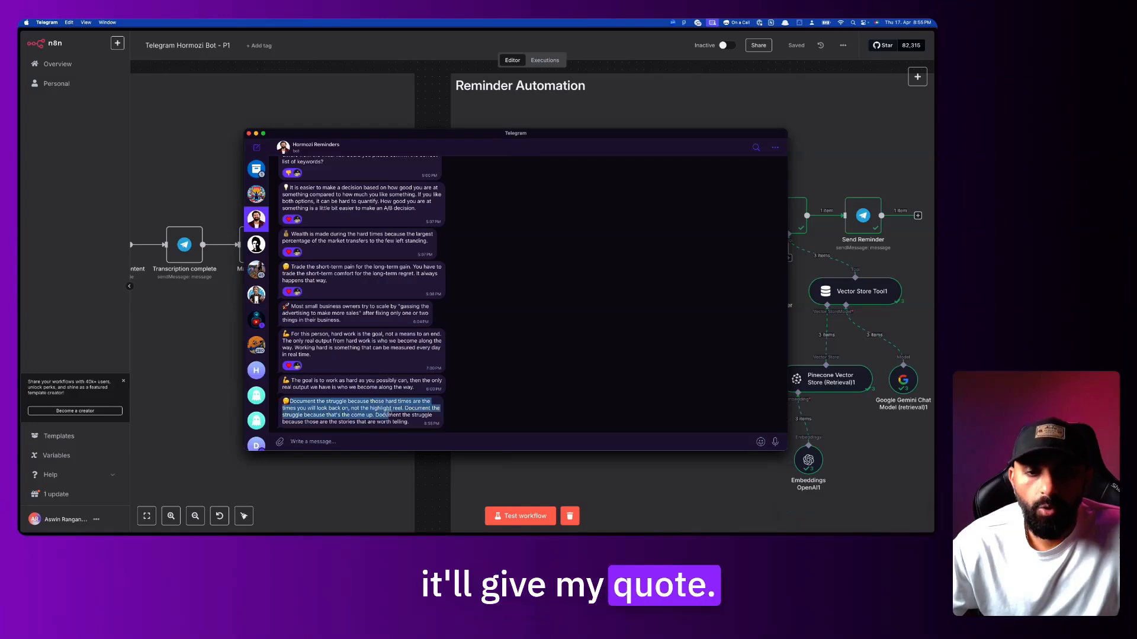
{"action": "left_click", "coordinate": [410, 423]}
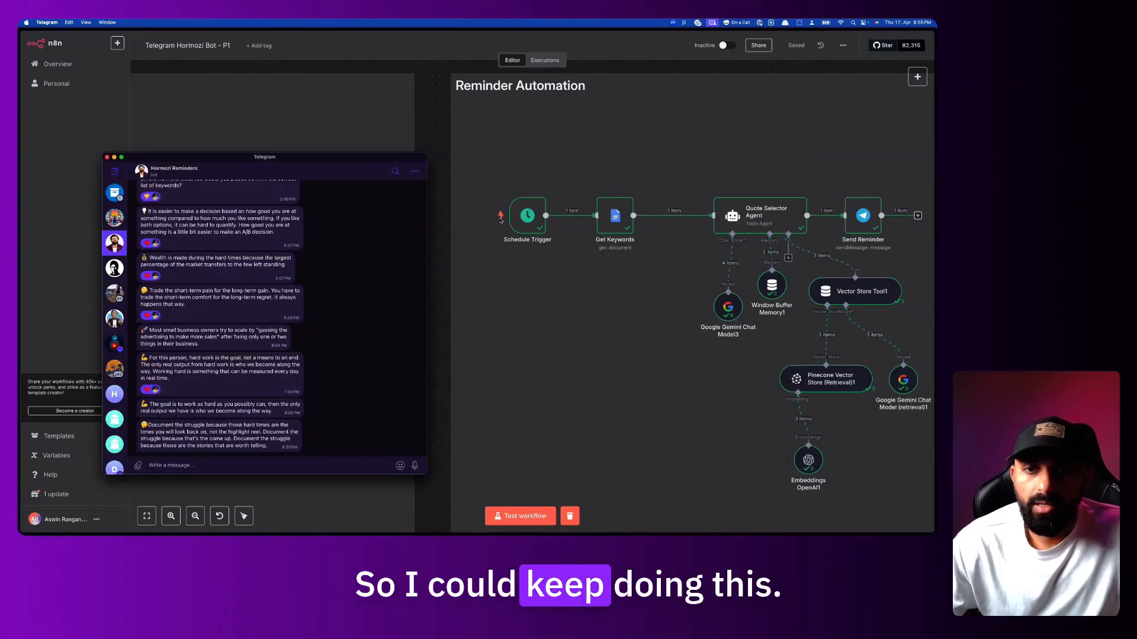
Test-run the Reminder Automation from the Schedule Trigger again and return to Telegram to check for another quote.
{"action": "left_click", "coordinate": [515, 217]}
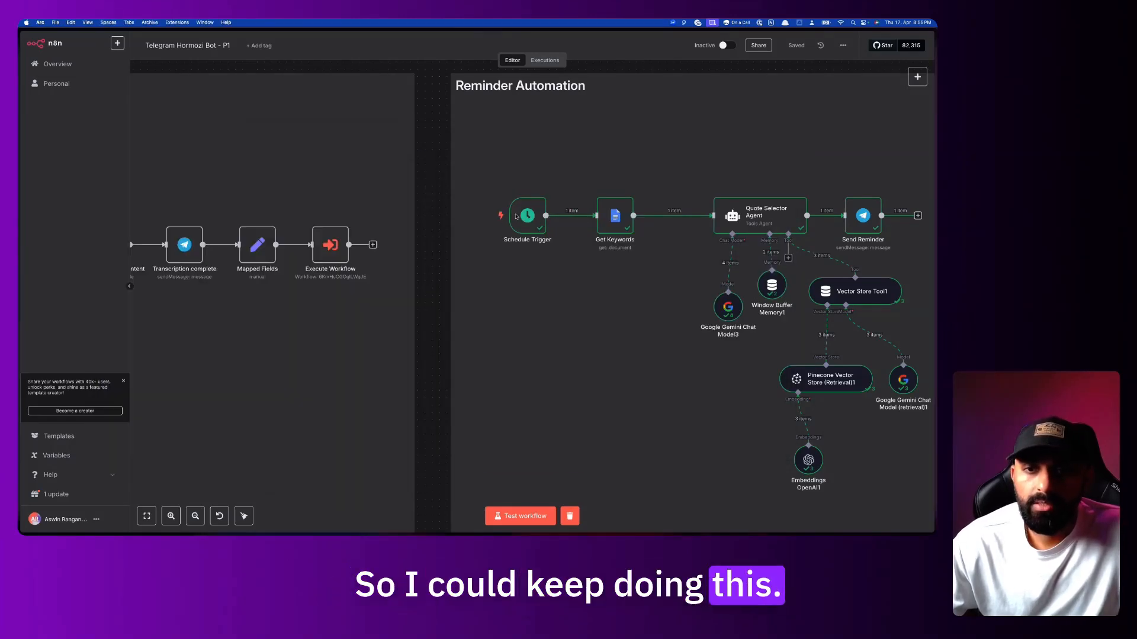
{"action": "left_click", "coordinate": [496, 217]}
{"action": "key", "text": "super+Tab"}
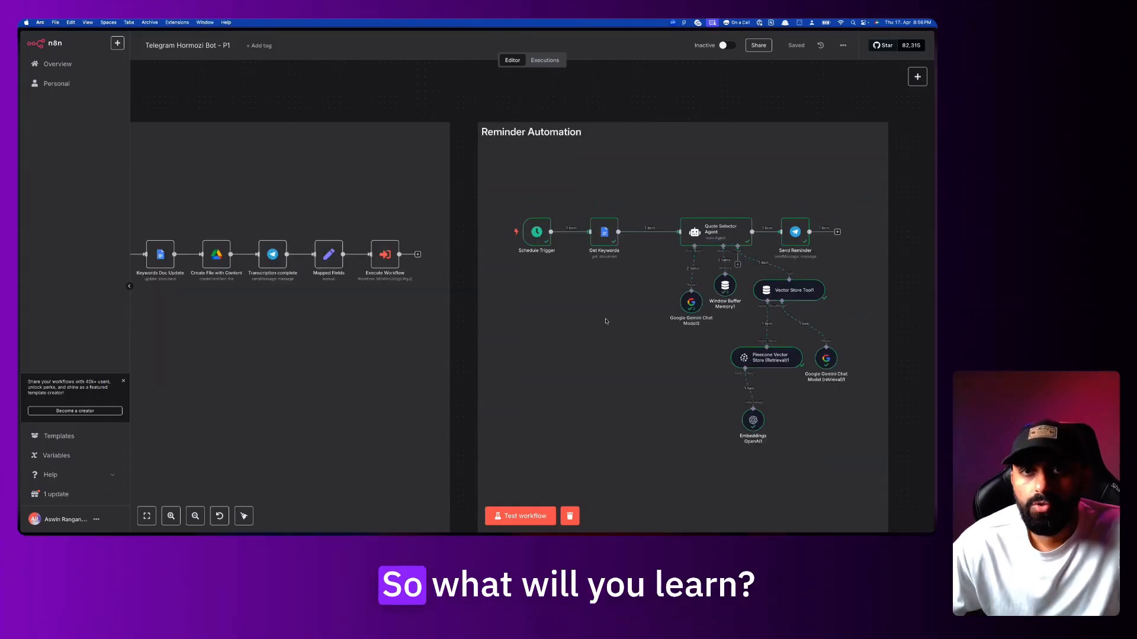
Examine the Telegram to RAG flow, including its search branch with the AI Agent and Vector Store Tool.
{"action": "scroll", "coordinate": [605, 322], "scroll_direction": "left", "scroll_amount": 15}
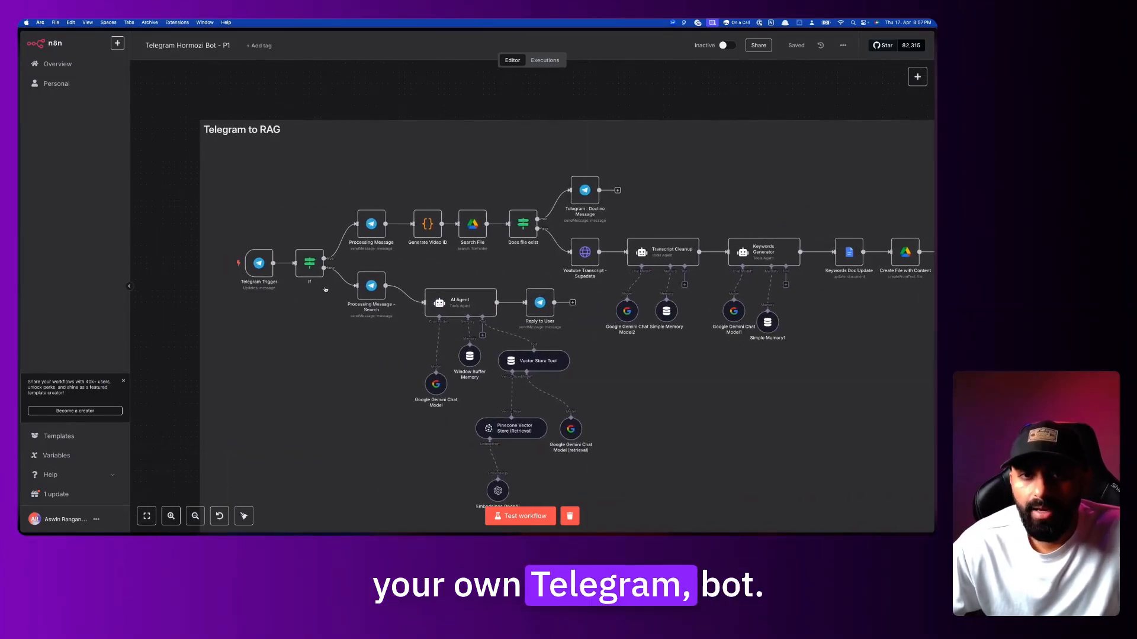
{"action": "key", "text": "super+Tab"}
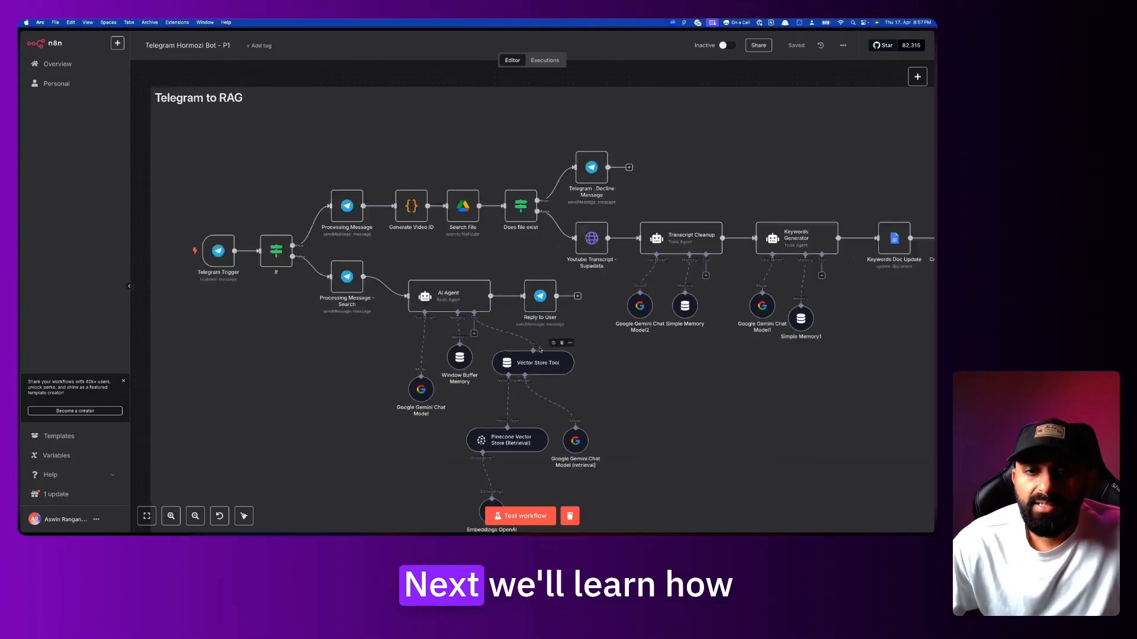
{"action": "scroll", "coordinate": [539, 351], "scroll_direction": "up", "scroll_amount": 5}
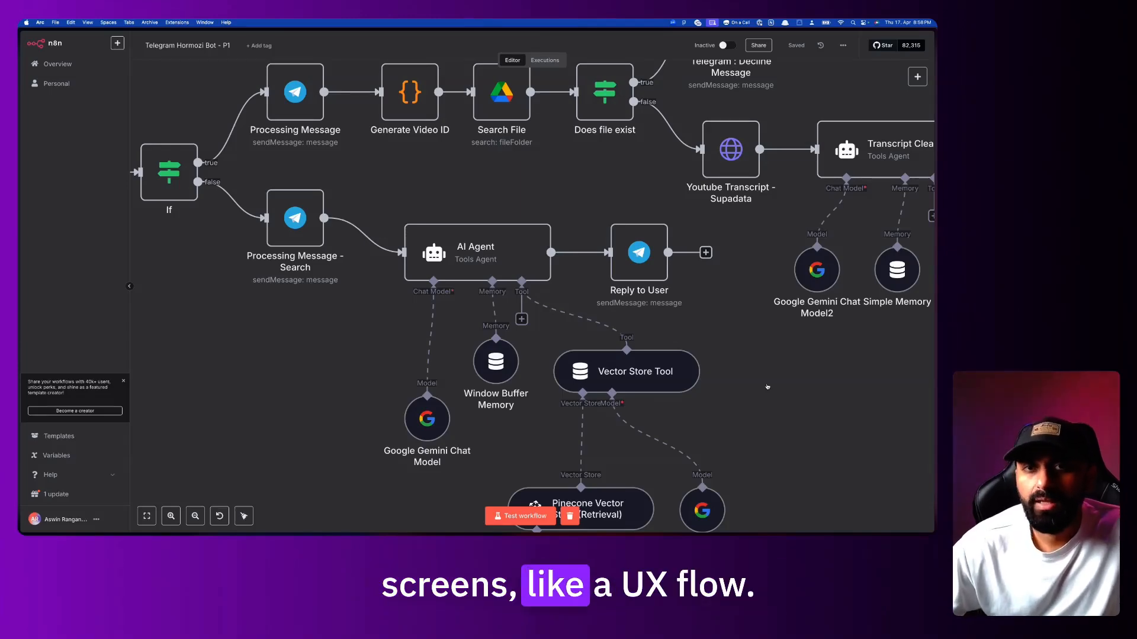
{"action": "scroll", "coordinate": [768, 387], "scroll_direction": "down", "scroll_amount": 5}
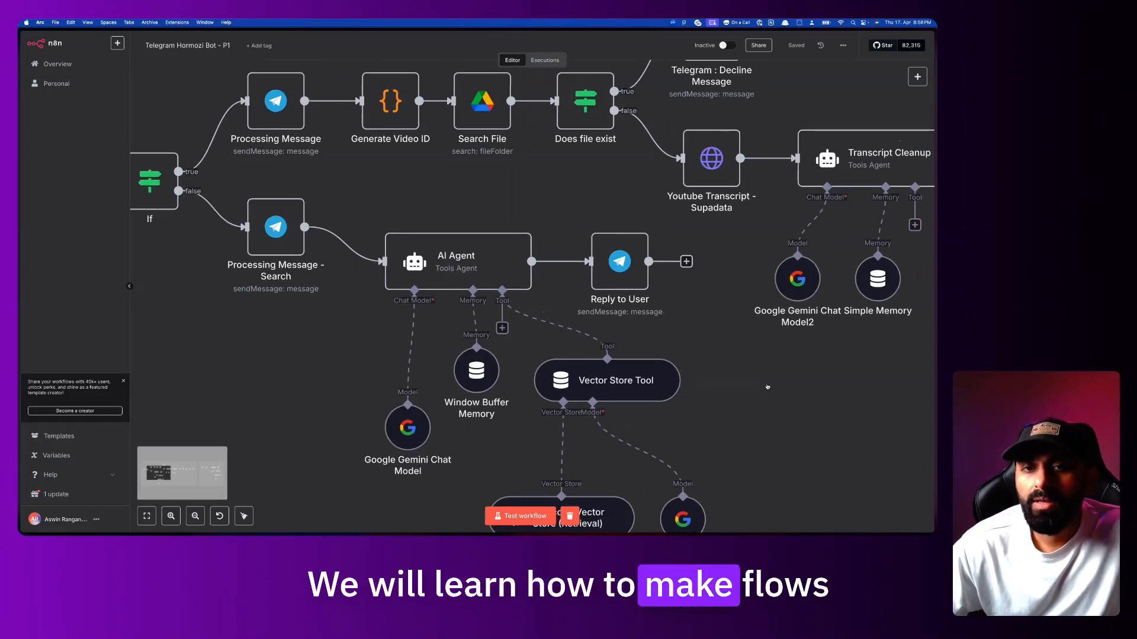
{"action": "scroll", "coordinate": [767, 387], "scroll_direction": "right", "scroll_amount": 1}
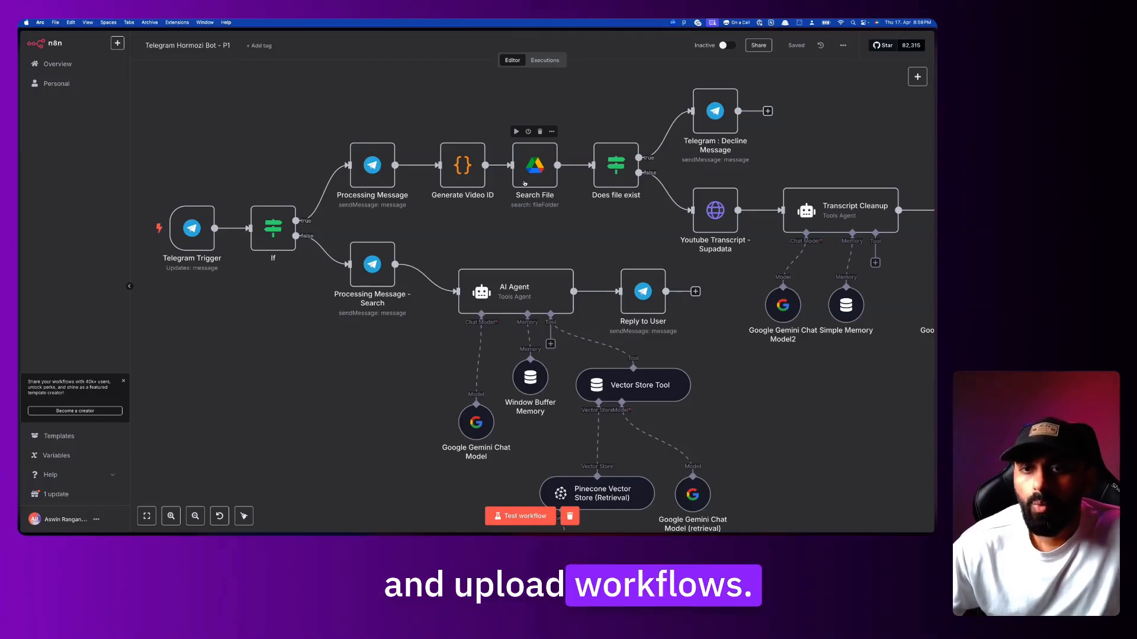
Download the Telegram Hormozi Bot - P1 workflow to export it as a file.
{"action": "left_click", "coordinate": [843, 46]}
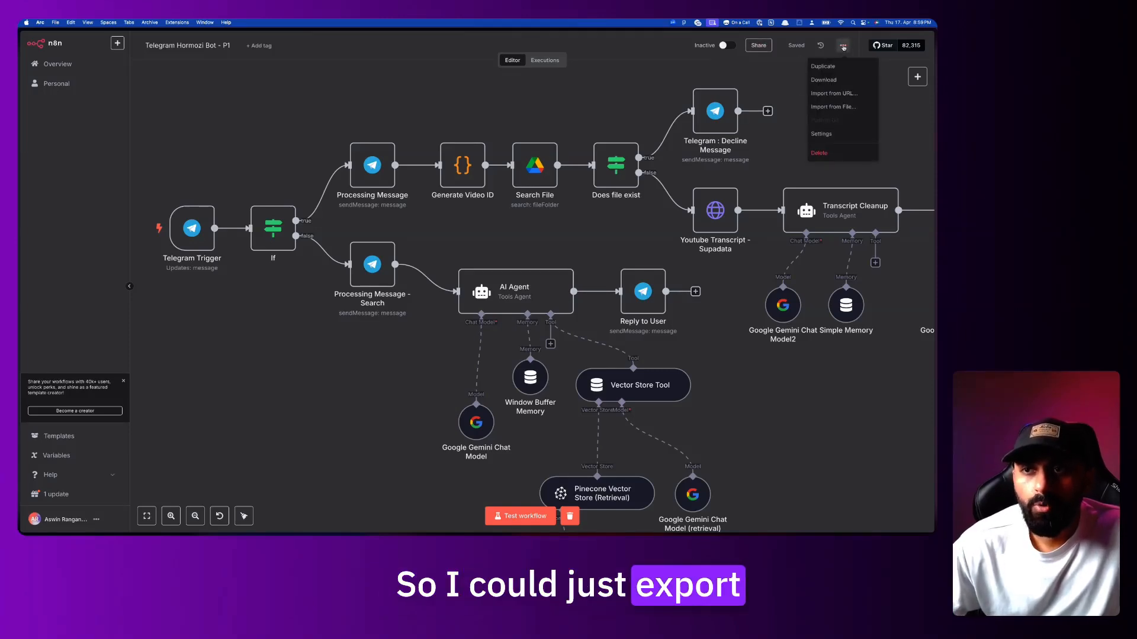
{"action": "left_click", "coordinate": [842, 79]}
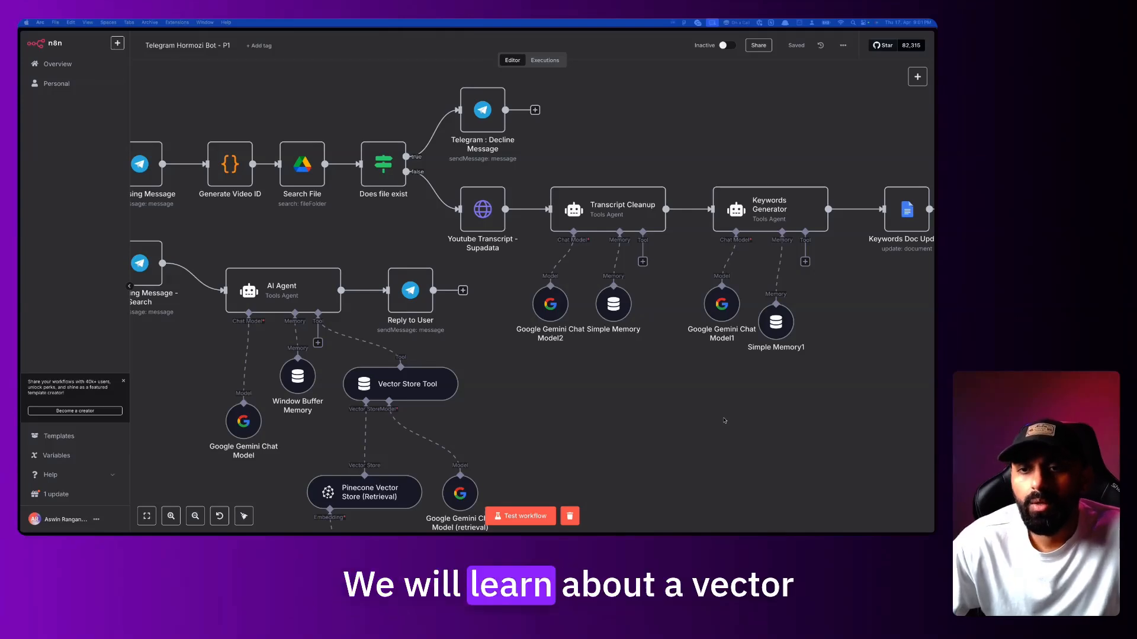
{"action": "scroll", "coordinate": [724, 420], "scroll_direction": "right", "scroll_amount": 1}
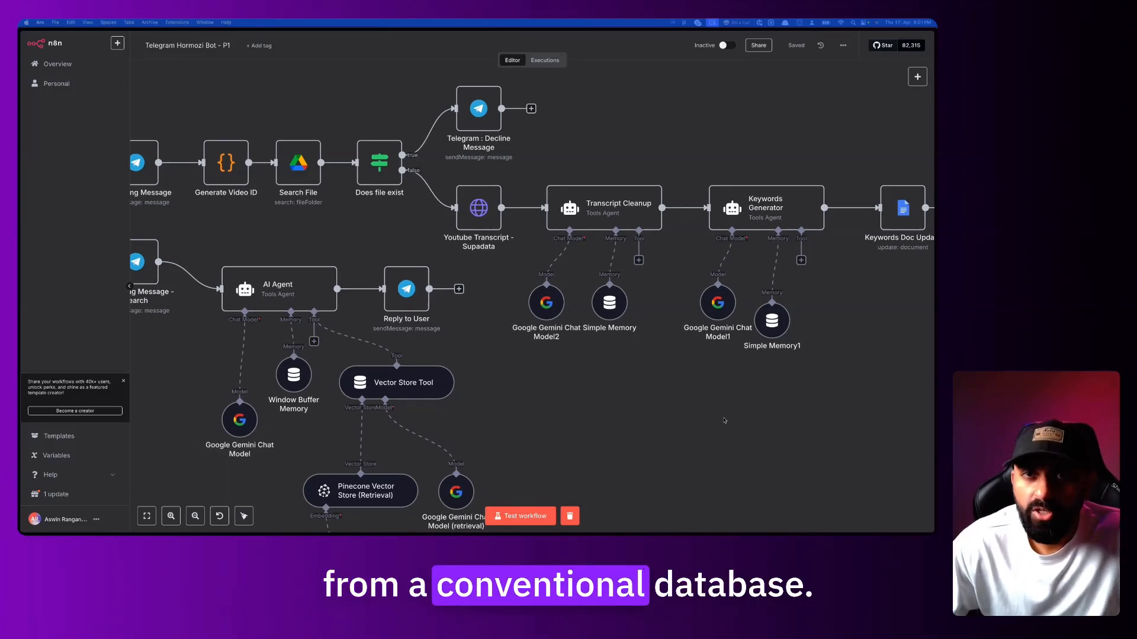
{"action": "scroll", "coordinate": [724, 421], "scroll_direction": "down", "scroll_amount": 1}
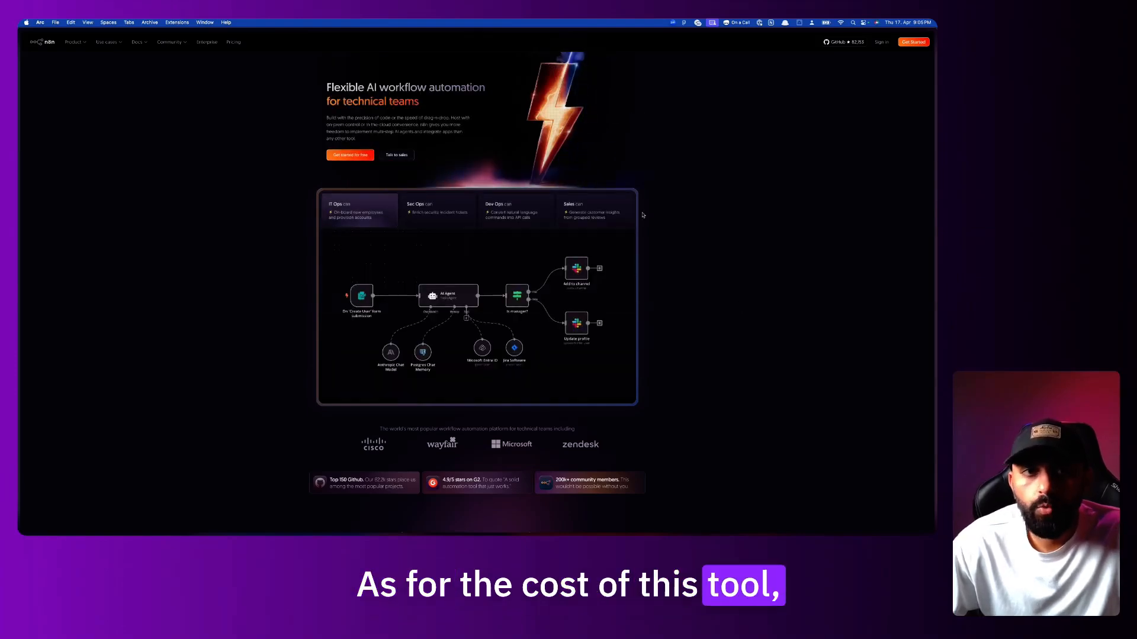
Open the n8n website's pricing page and examine the Starter plan's monthly price and workflow execution allowance.
{"action": "key", "text": "super+plus"}
{"action": "key", "text": "super+plus"}
{"action": "key", "text": "super+plus"}
{"action": "key", "text": "super+plus"}
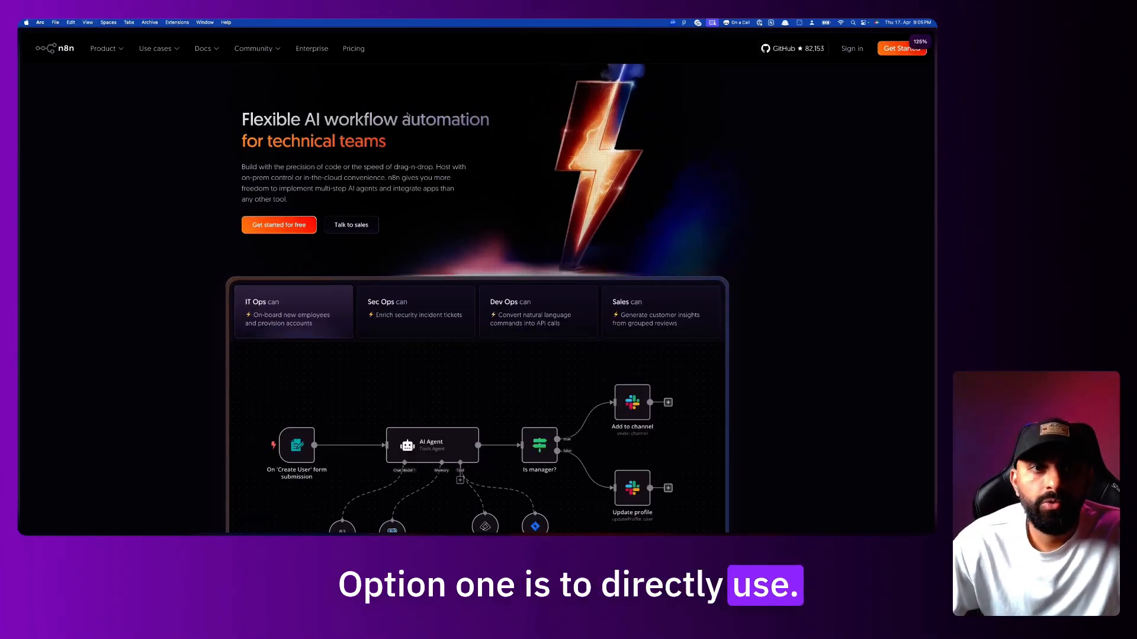
{"action": "left_click", "coordinate": [353, 49]}
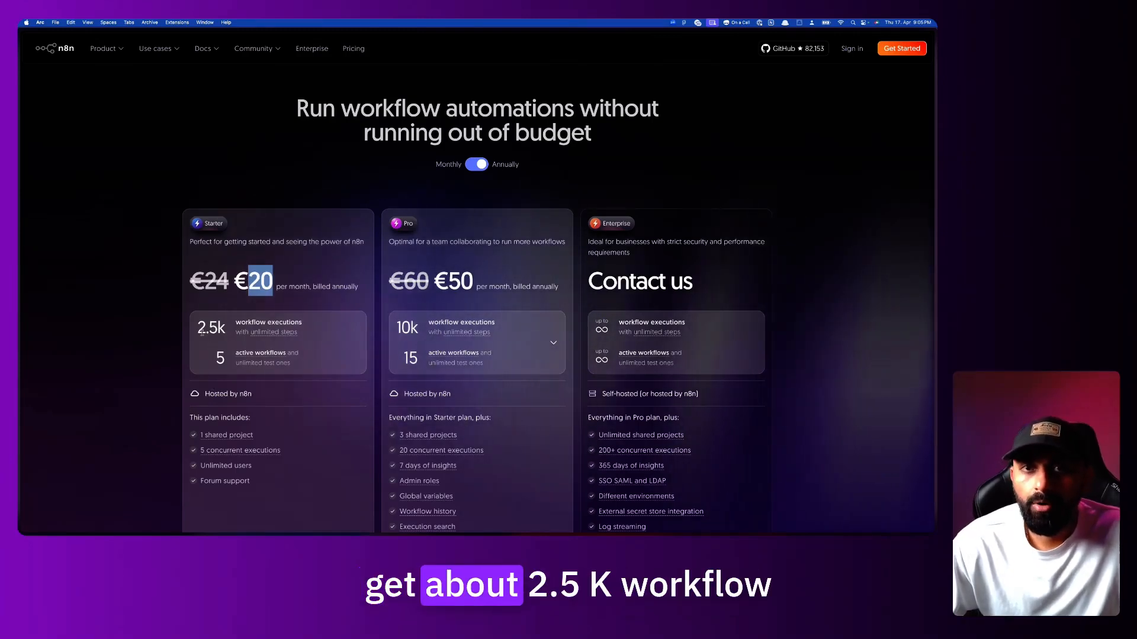
{"action": "double_click", "coordinate": [205, 329]}
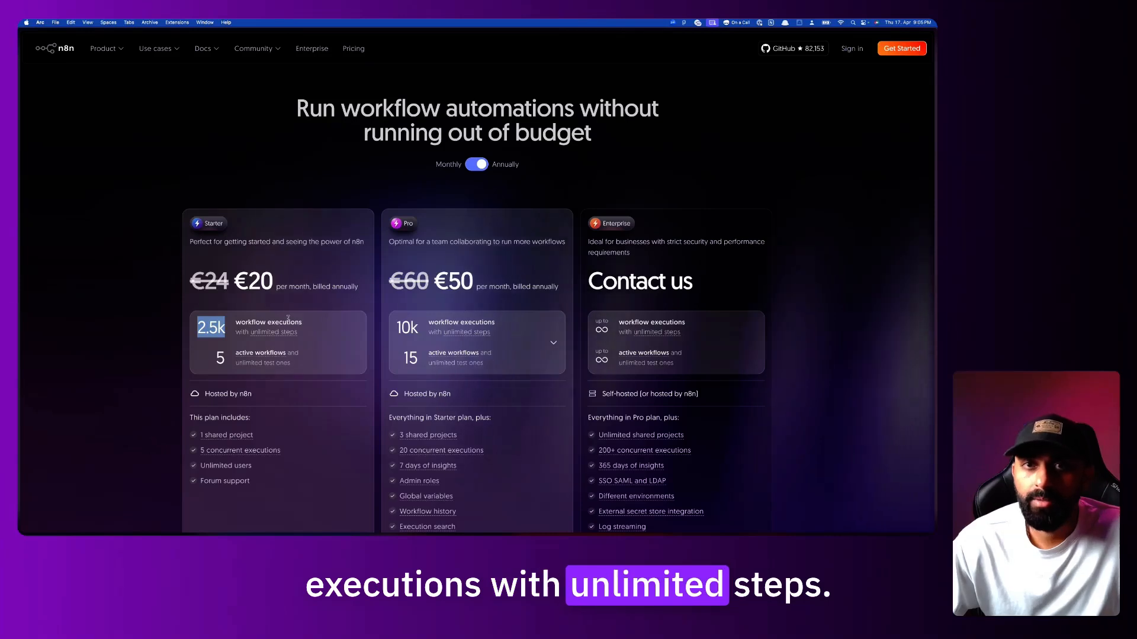
{"action": "mouse_move", "coordinate": [211, 328]}
{"action": "left_mouse_down"}
{"action": "mouse_move", "coordinate": [179, 330]}
{"action": "mouse_move", "coordinate": [222, 329]}
{"action": "left_mouse_up"}
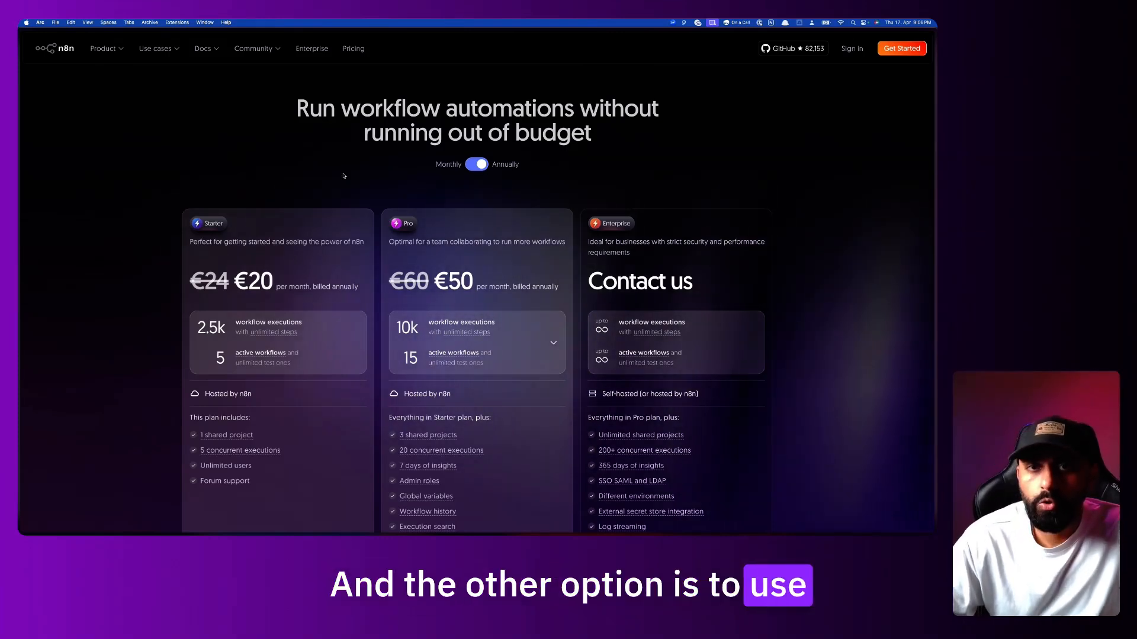
Search the web for "n8n github" in a new tab and open the n8n-io/n8n repository.
{"action": "key", "text": "super+t"}
{"action": "type", "text": "n8n github"}
{"action": "key", "text": "Return"}
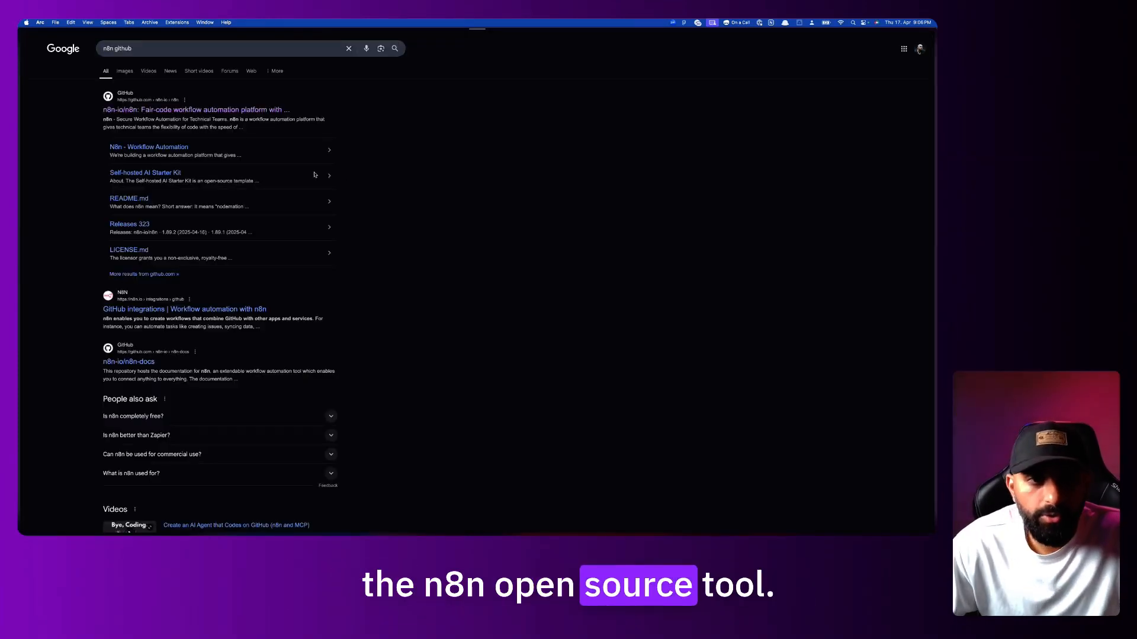
{"action": "left_click", "coordinate": [271, 110]}
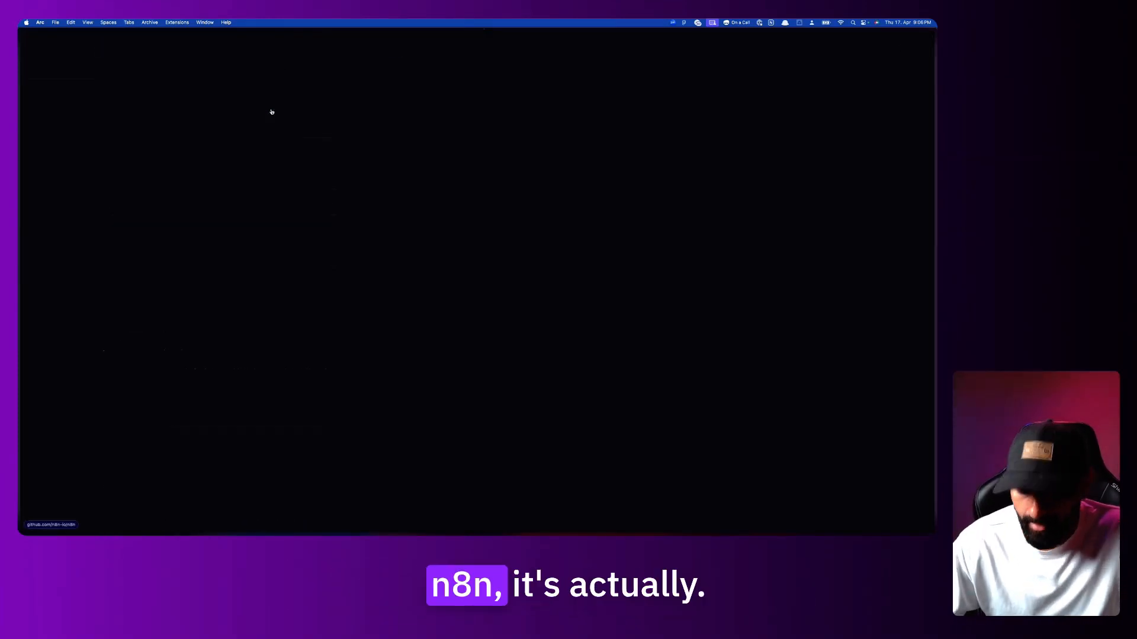
Enlarge the repository page and examine its README and popularity figures.
{"action": "key", "text": "super+plus"}
{"action": "key", "text": "super+plus"}
{"action": "key", "text": "super+plus"}
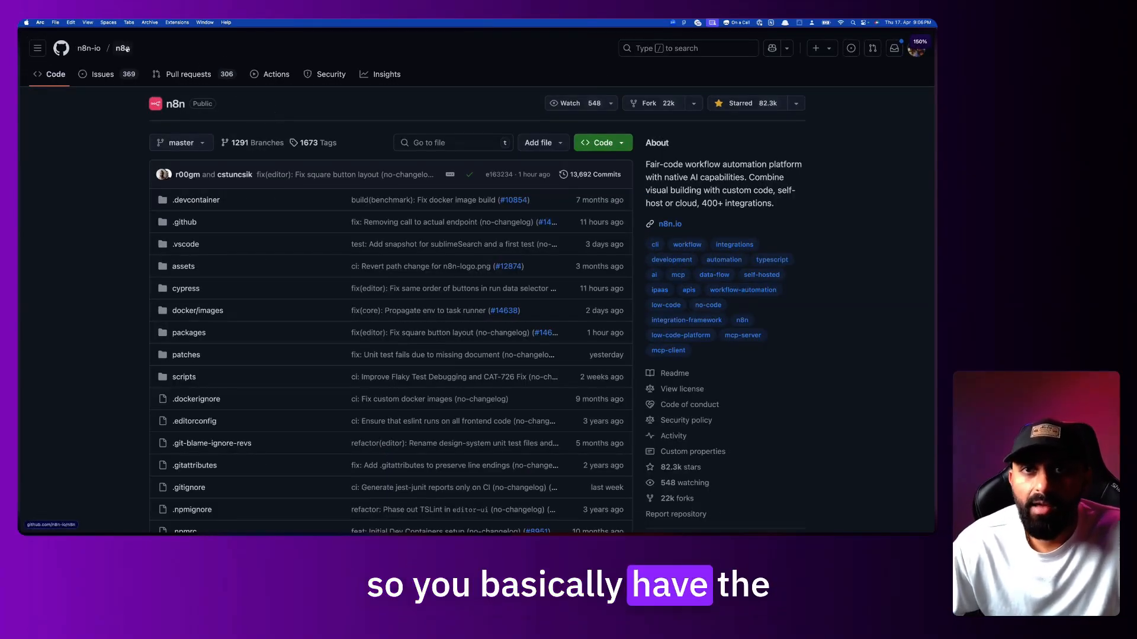
{"action": "scroll", "coordinate": [227, 156], "scroll_direction": "down", "scroll_amount": 1}
{"action": "scroll", "coordinate": [226, 155], "scroll_direction": "down", "scroll_amount": 15}
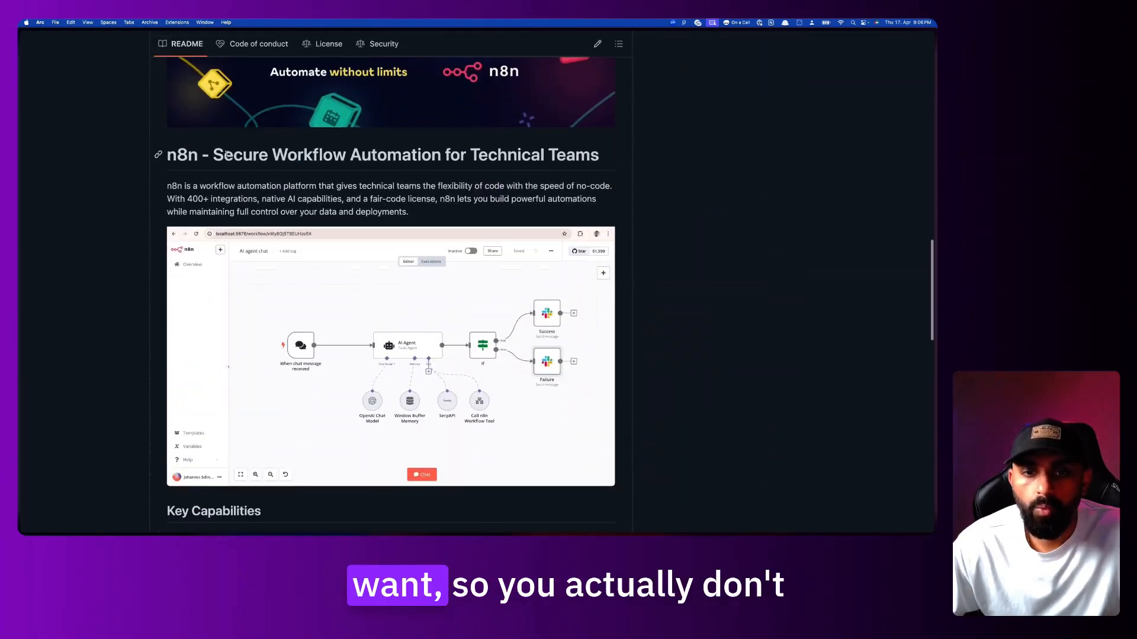
{"action": "scroll", "coordinate": [227, 155], "scroll_direction": "down", "scroll_amount": 6}
{"action": "scroll", "coordinate": [227, 155], "scroll_direction": "up", "scroll_amount": 20}
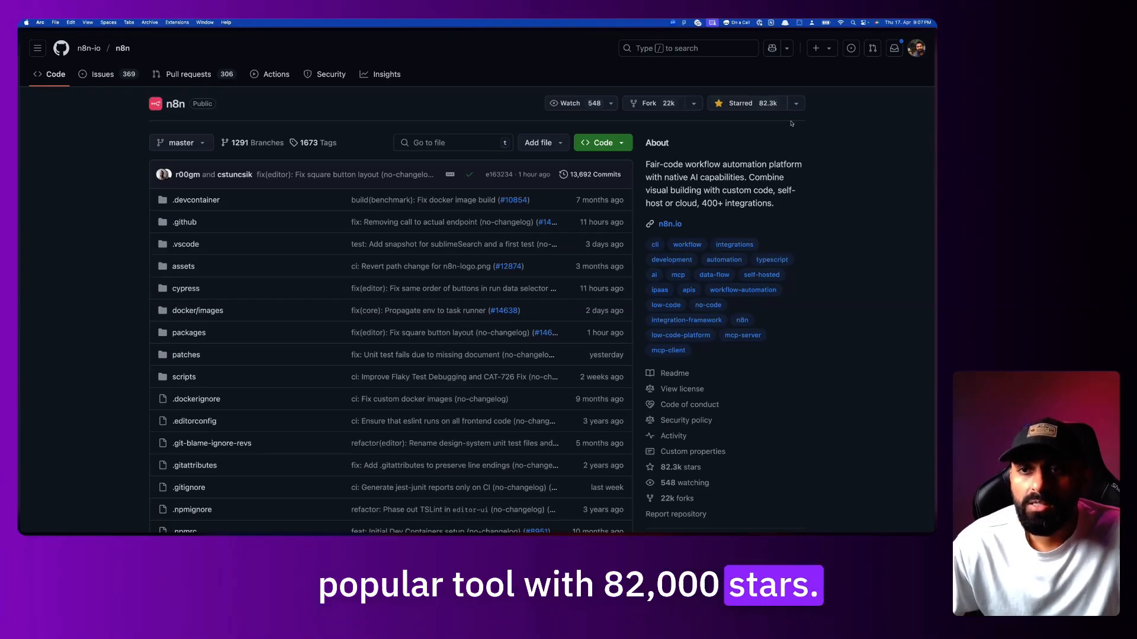
{"action": "scroll", "coordinate": [797, 167], "scroll_direction": "down", "scroll_amount": 1}
{"action": "scroll", "coordinate": [799, 167], "scroll_direction": "up", "scroll_amount": 1}
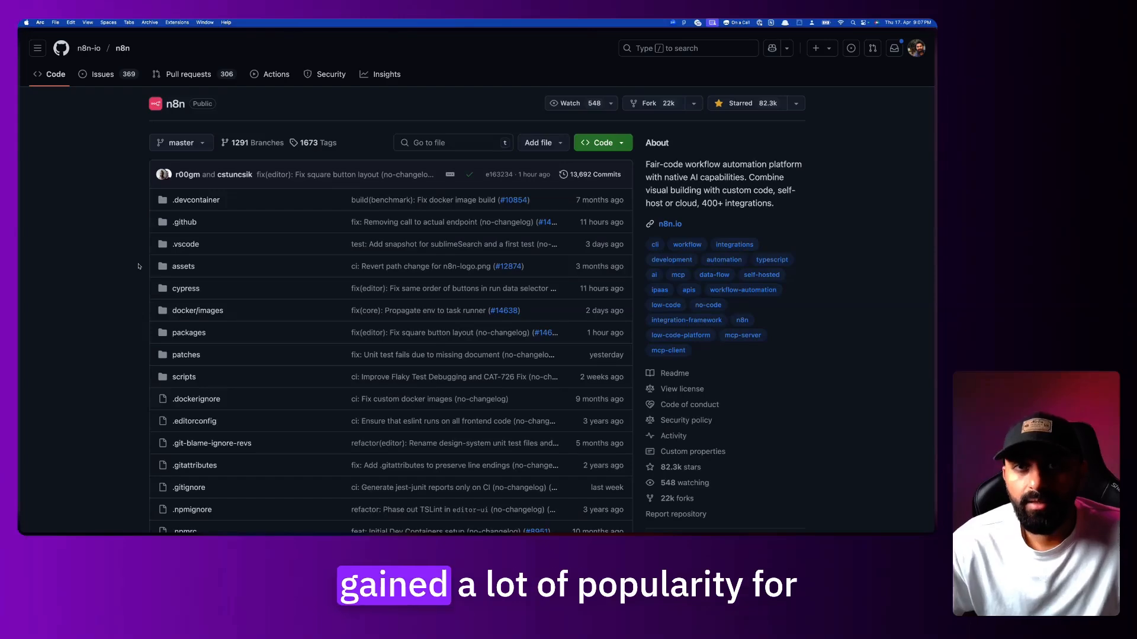
{"action": "scroll", "coordinate": [138, 266], "scroll_direction": "down", "scroll_amount": 1}
{"action": "scroll", "coordinate": [139, 266], "scroll_direction": "up", "scroll_amount": 1}
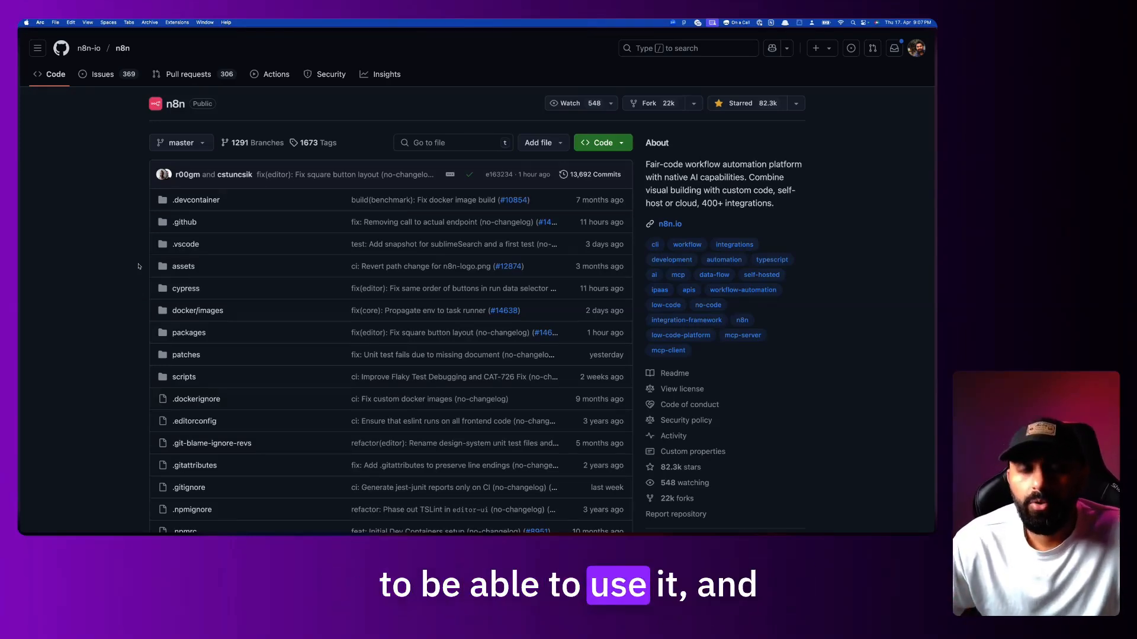
Open railway.app in a new tab and examine the Hobby plan's monthly cost on its pricing page.
{"action": "key", "text": "super+t"}
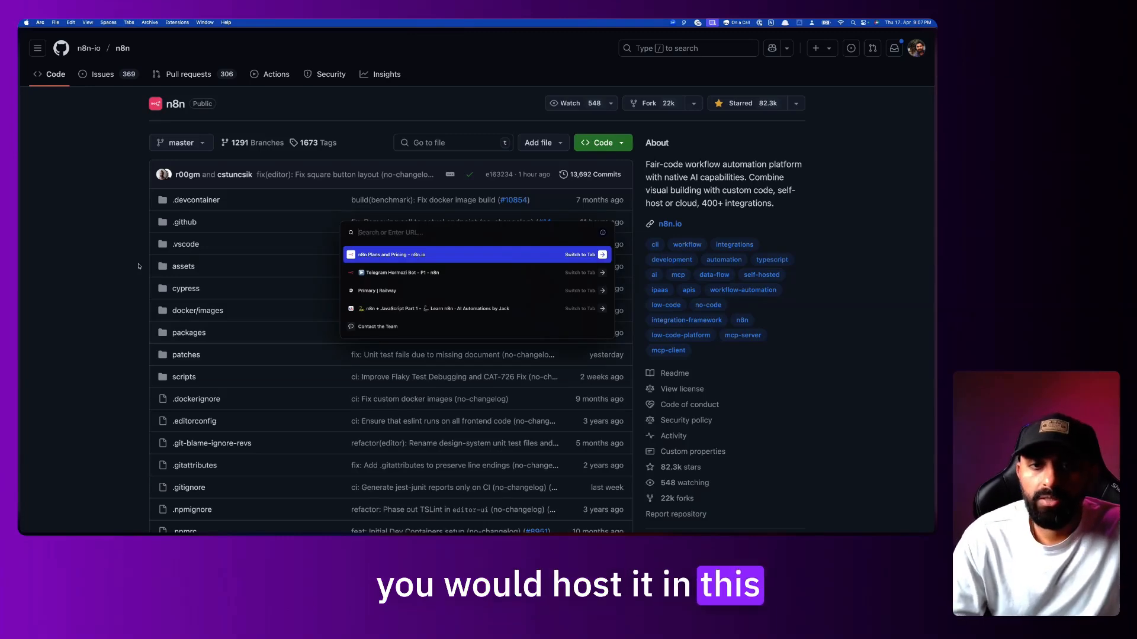
{"action": "type", "text": "railway.app"}
{"action": "key", "text": "Return"}
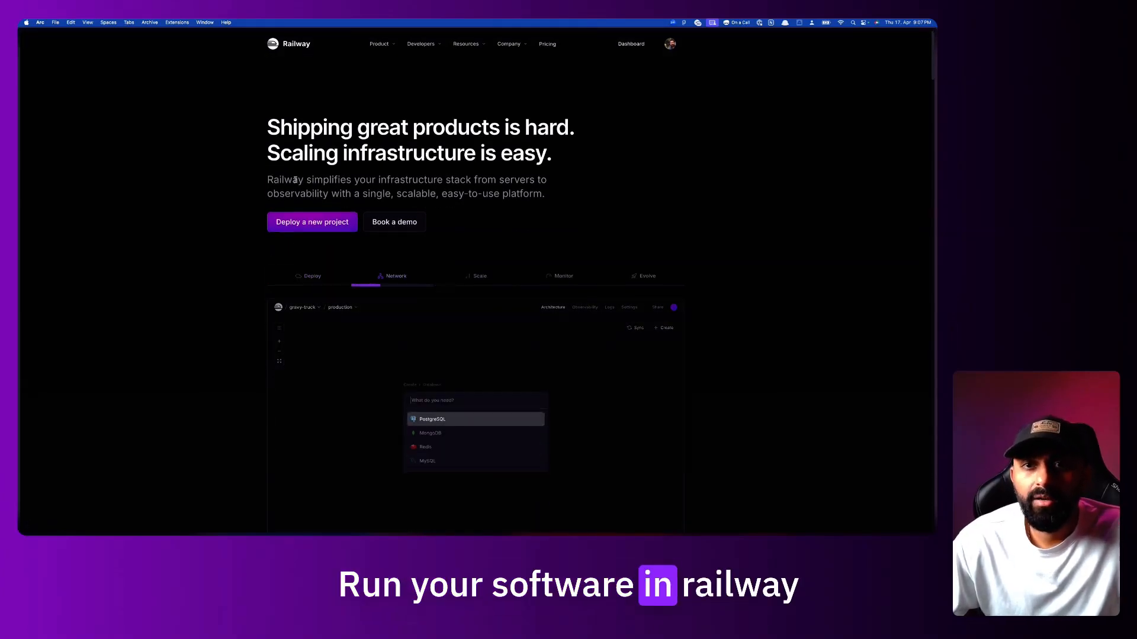
{"action": "left_click", "coordinate": [547, 44]}
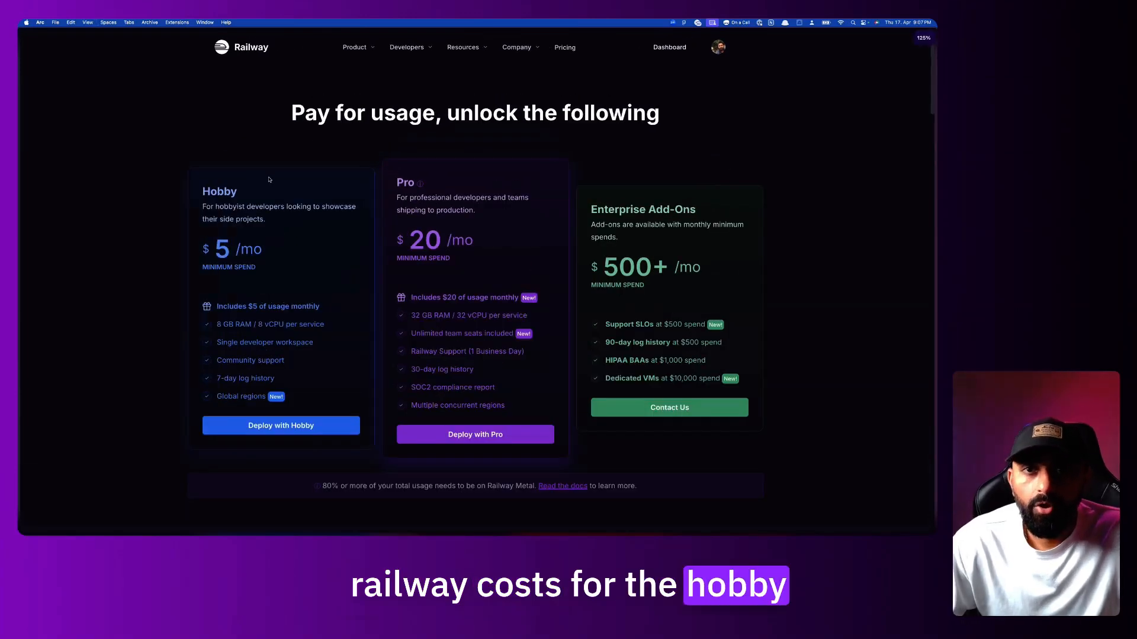
{"action": "left_click_drag", "start_coordinate": [263, 250], "coordinate": [218, 249]}
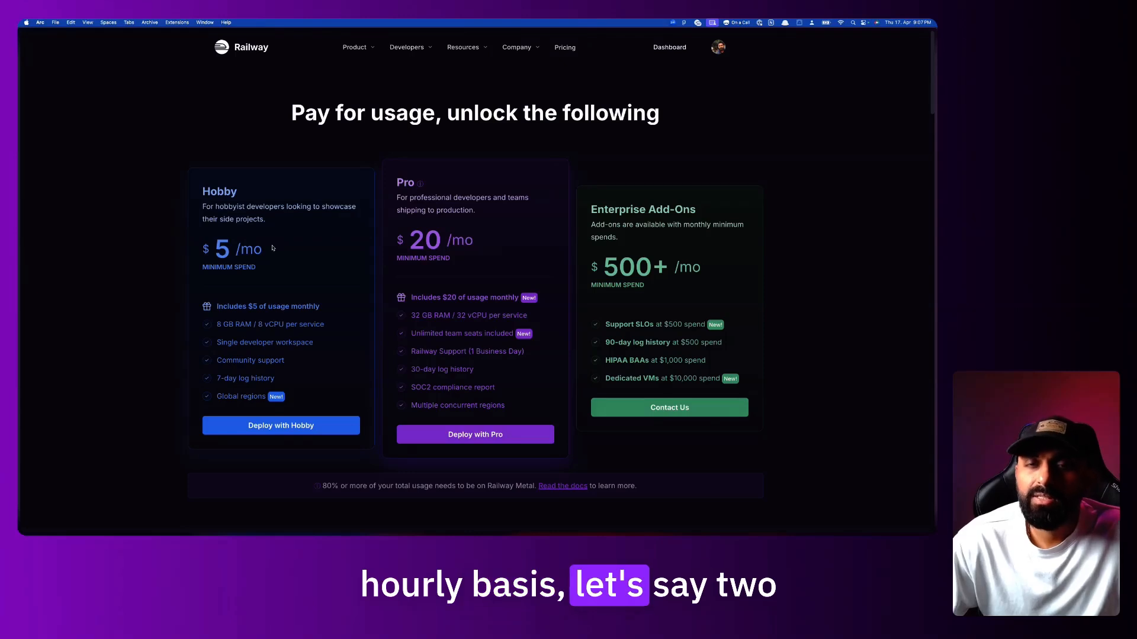
Highlight the Hobby plan's minimum monthly spend to examine it, and clear the selection.
{"action": "left_click_drag", "start_coordinate": [273, 248], "coordinate": [208, 247]}
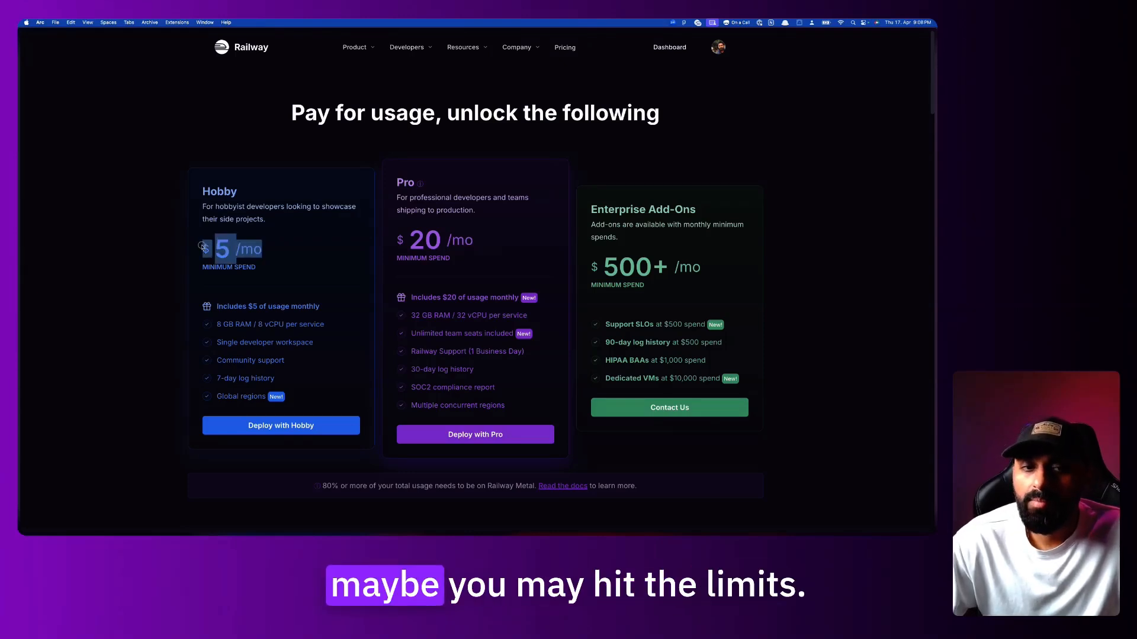
{"action": "left_click", "coordinate": [317, 238]}
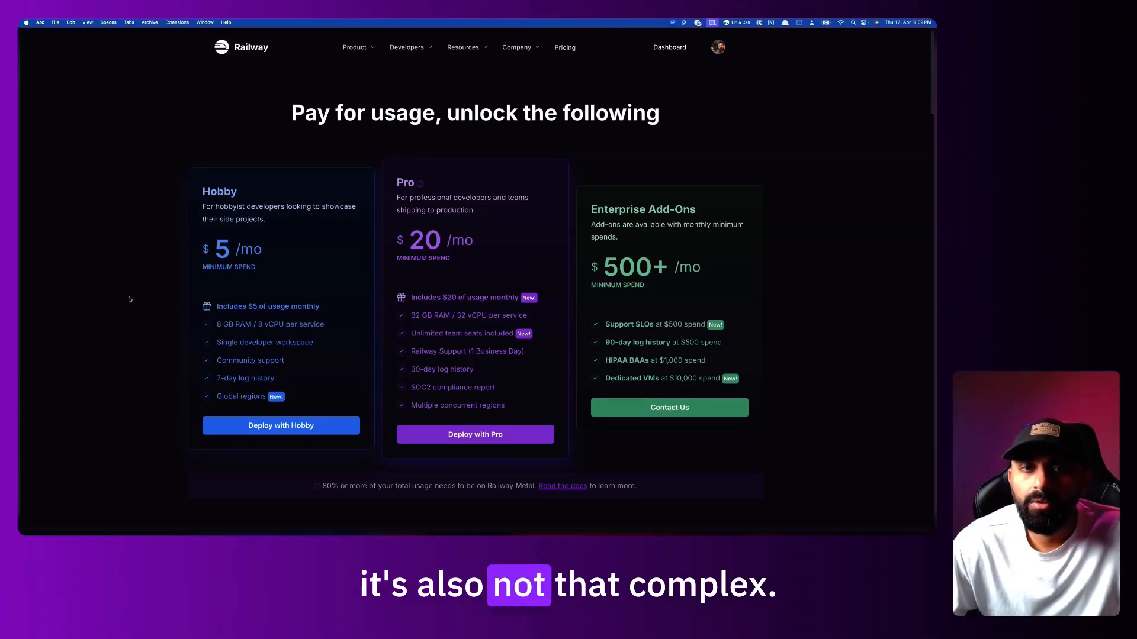
Start a new project from the Railway dashboard, enlarge the page, and choose to deploy a template.
{"action": "left_click", "coordinate": [680, 51]}
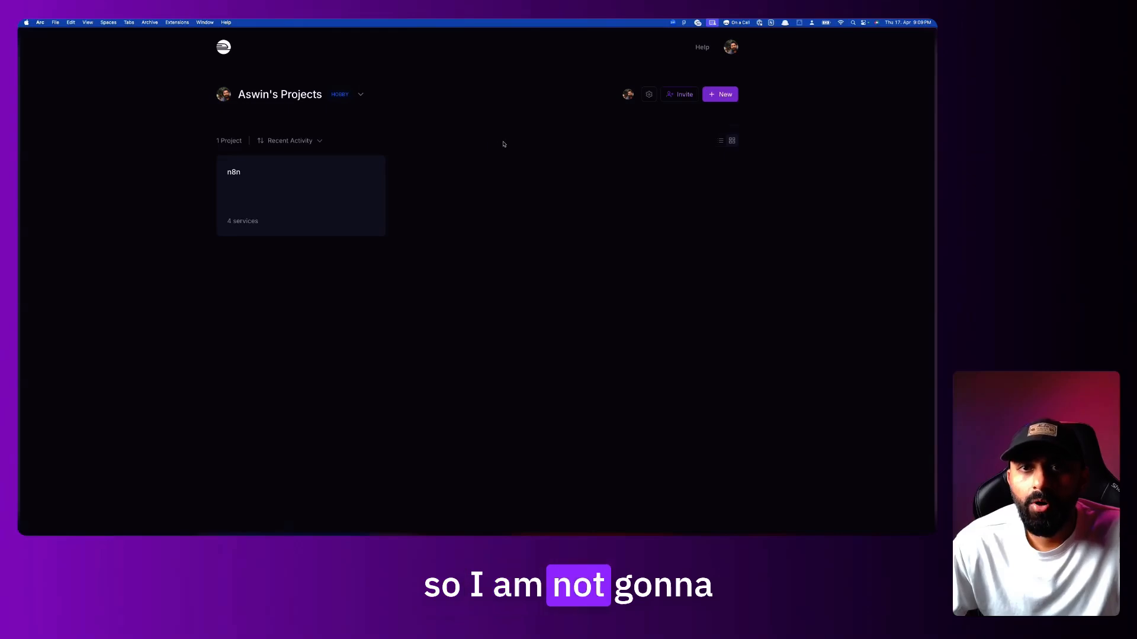
{"action": "left_click", "coordinate": [735, 96]}
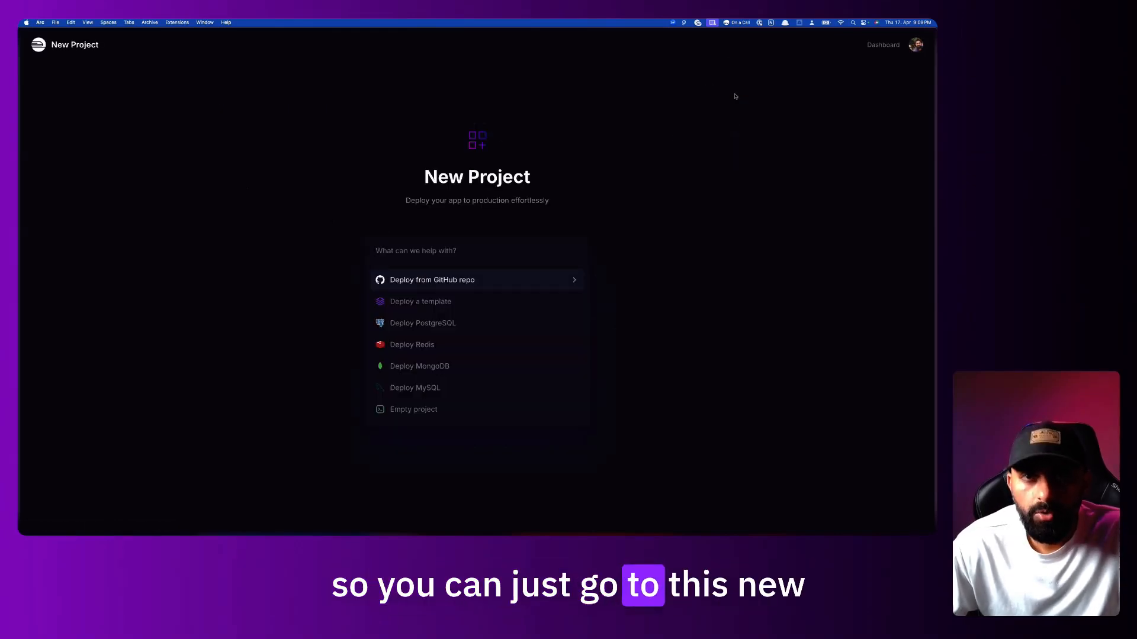
{"action": "key", "text": "super+equal"}
{"action": "key", "text": "super+equal"}
{"action": "key", "text": "super+equal"}
{"action": "key", "text": "super+equal"}
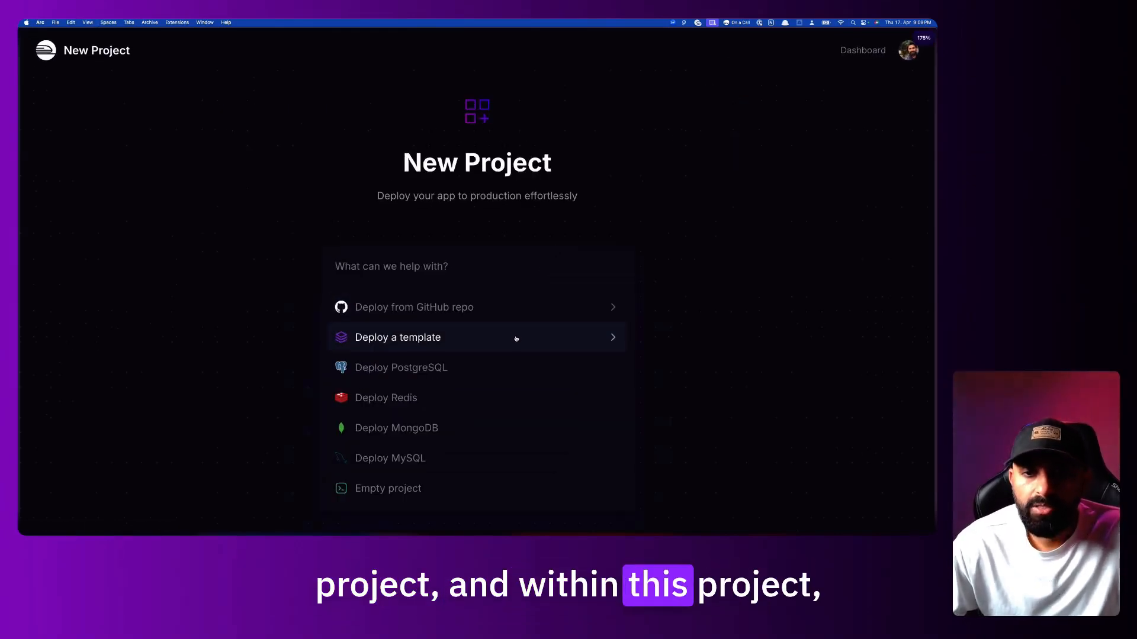
{"action": "left_click", "coordinate": [482, 335]}
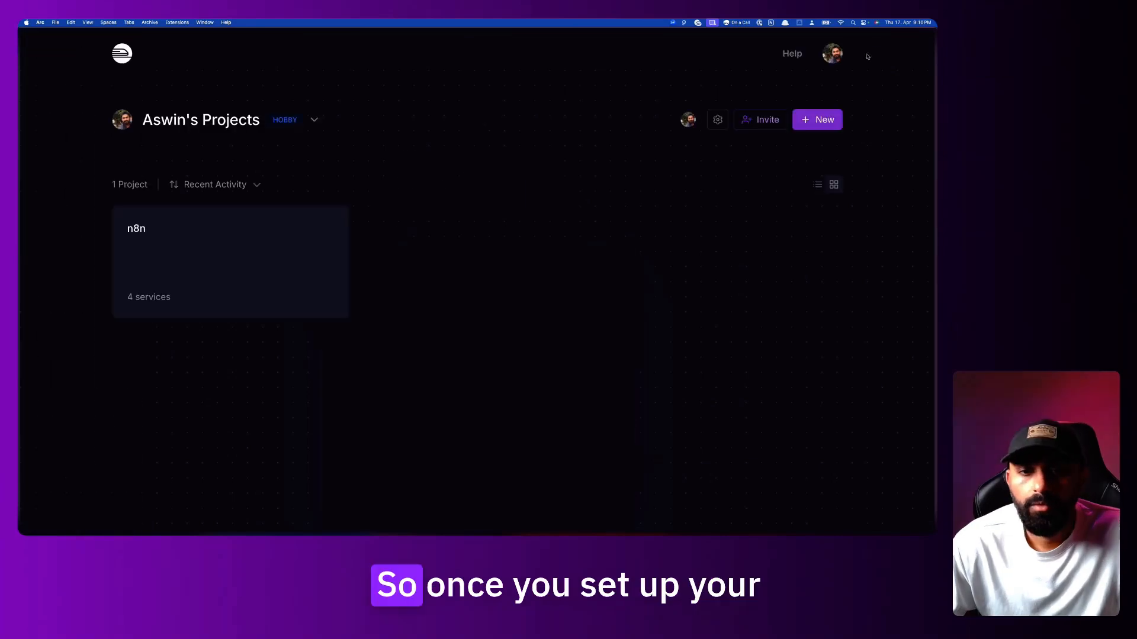
Open the existing n8n project and examine how its Worker, Primary, Postgres and Redis services connect.
{"action": "left_click", "coordinate": [241, 261]}
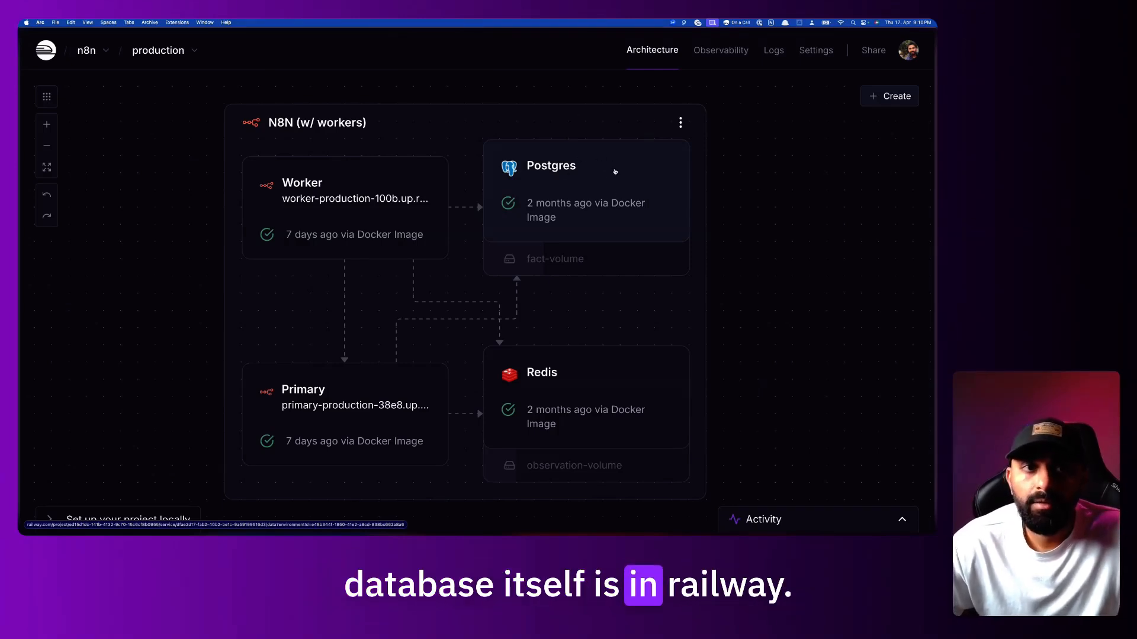
{"action": "scroll", "coordinate": [615, 172], "scroll_direction": "down", "scroll_amount": 1}
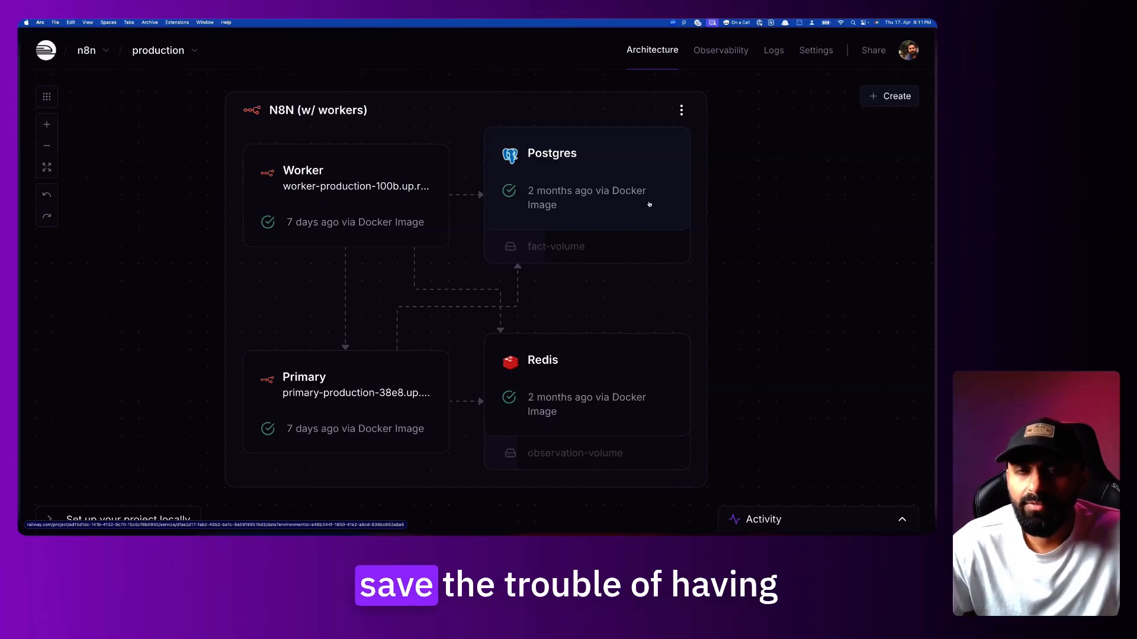
{"action": "scroll", "coordinate": [610, 299], "scroll_direction": "down", "scroll_amount": 1}
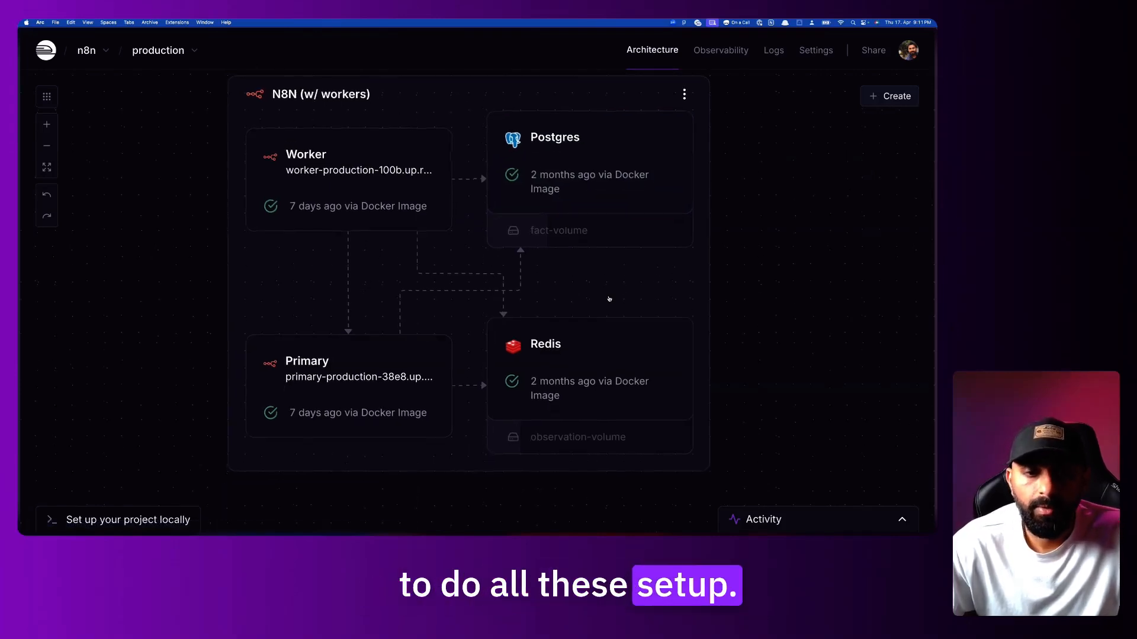
Examine the Primary service's deployments and the Redis service's data and deployments, and return to the full architecture view.
{"action": "left_click", "coordinate": [392, 360]}
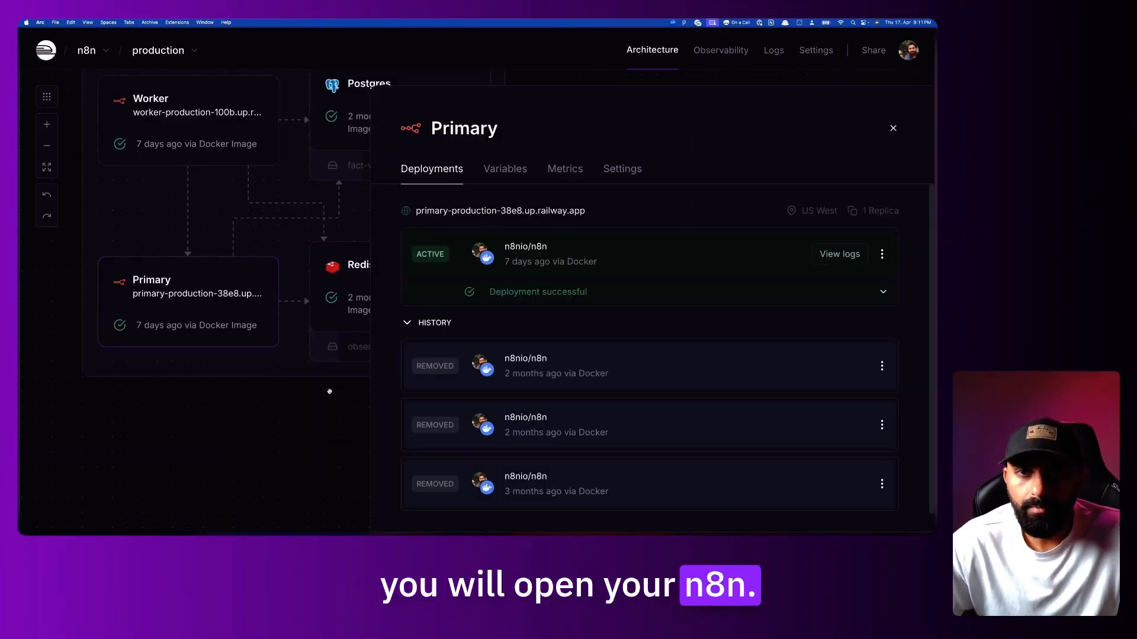
{"action": "left_click", "coordinate": [345, 287]}
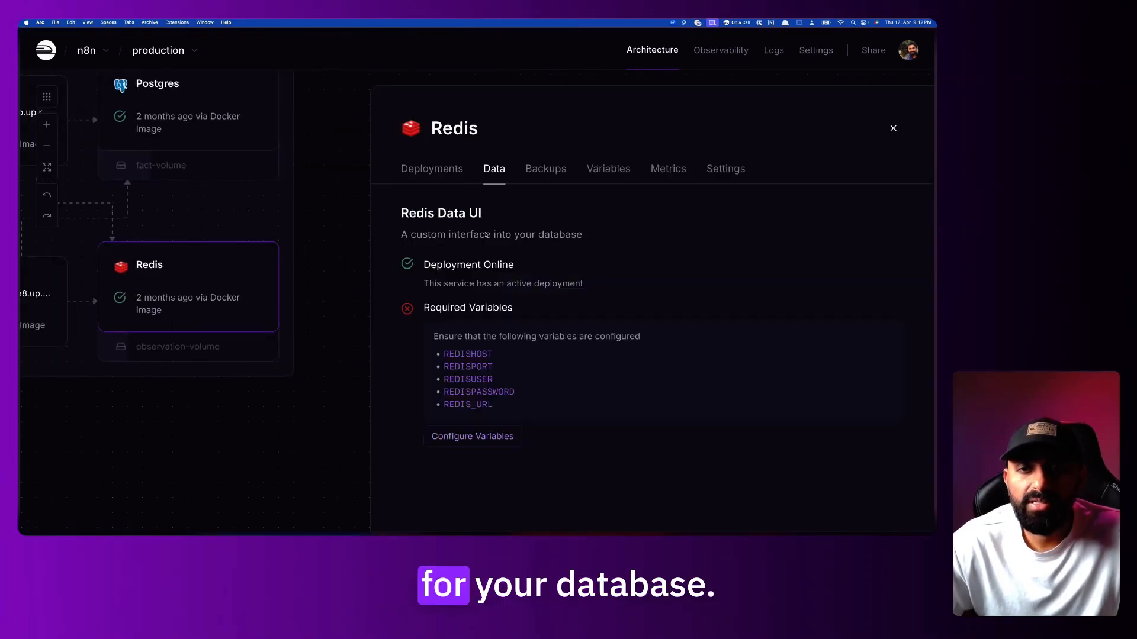
{"action": "scroll", "coordinate": [241, 264], "scroll_direction": "left", "scroll_amount": 1}
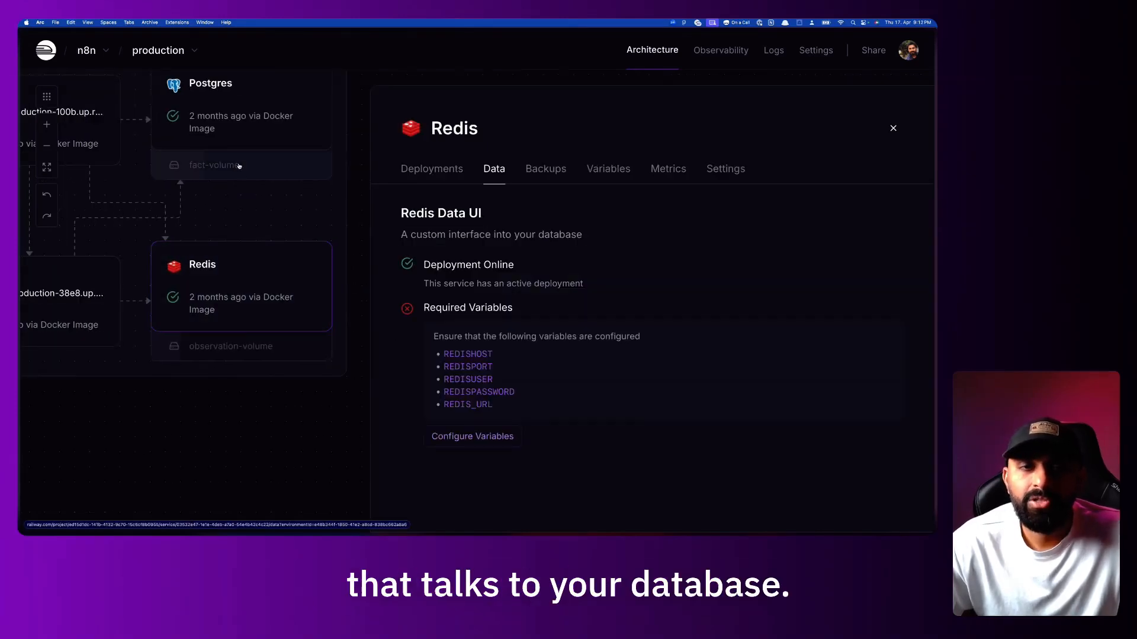
{"action": "left_click", "coordinate": [455, 170]}
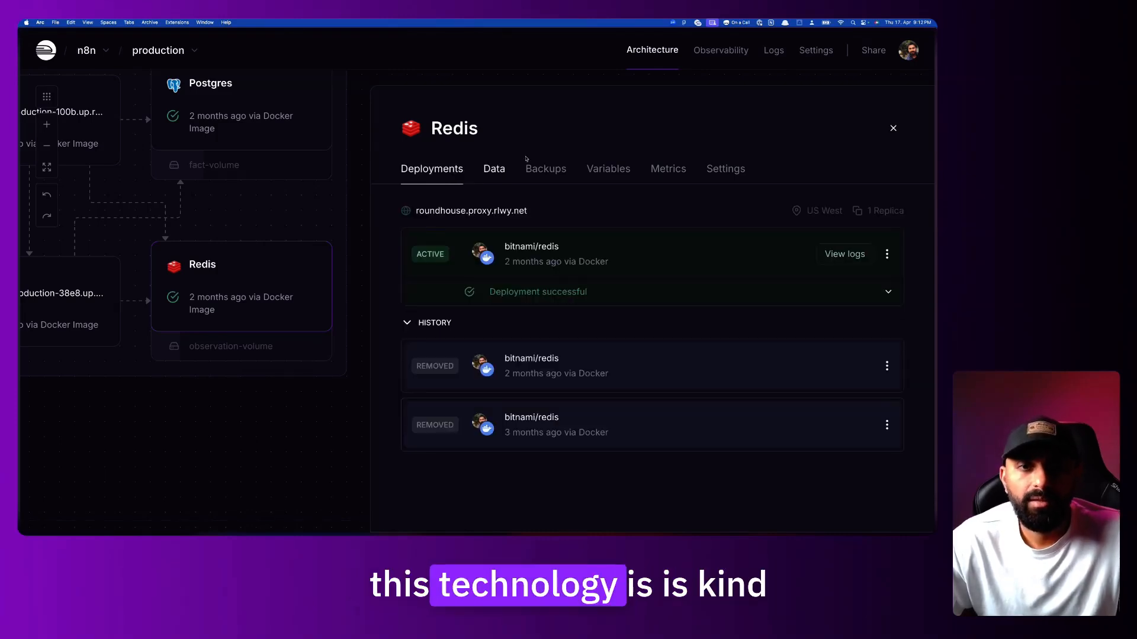
{"action": "left_click", "coordinate": [894, 129]}
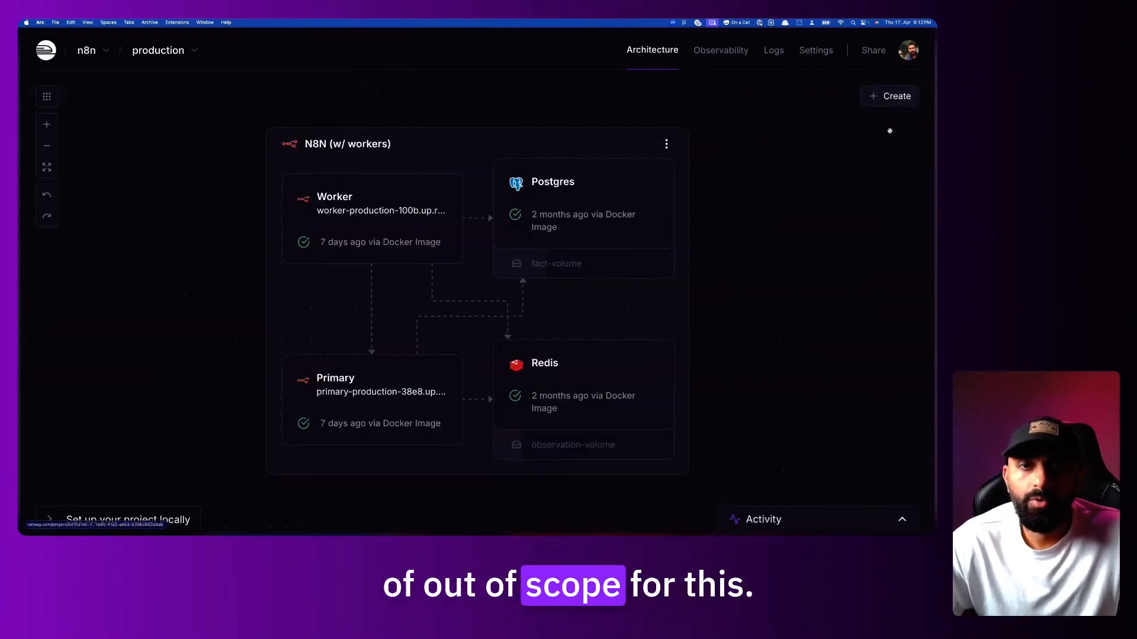
{"action": "scroll", "coordinate": [426, 354], "scroll_direction": "down", "scroll_amount": 1}
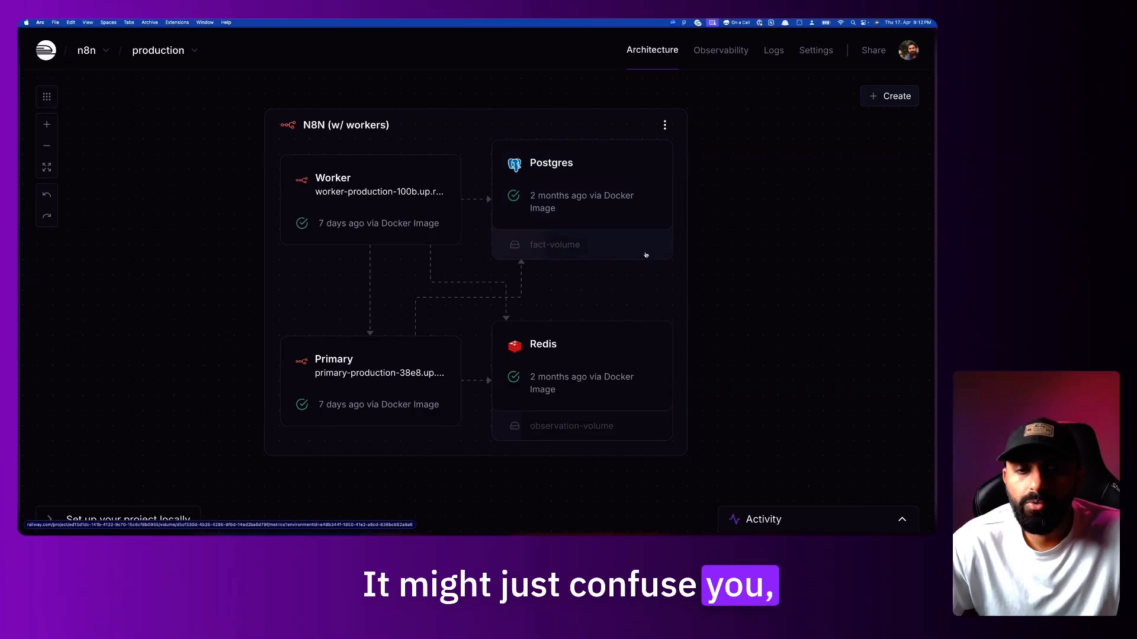
Open the Primary service's public address to reach the n8n overview, enlarge the page, and look through the workflow list.
{"action": "left_click", "coordinate": [426, 353]}
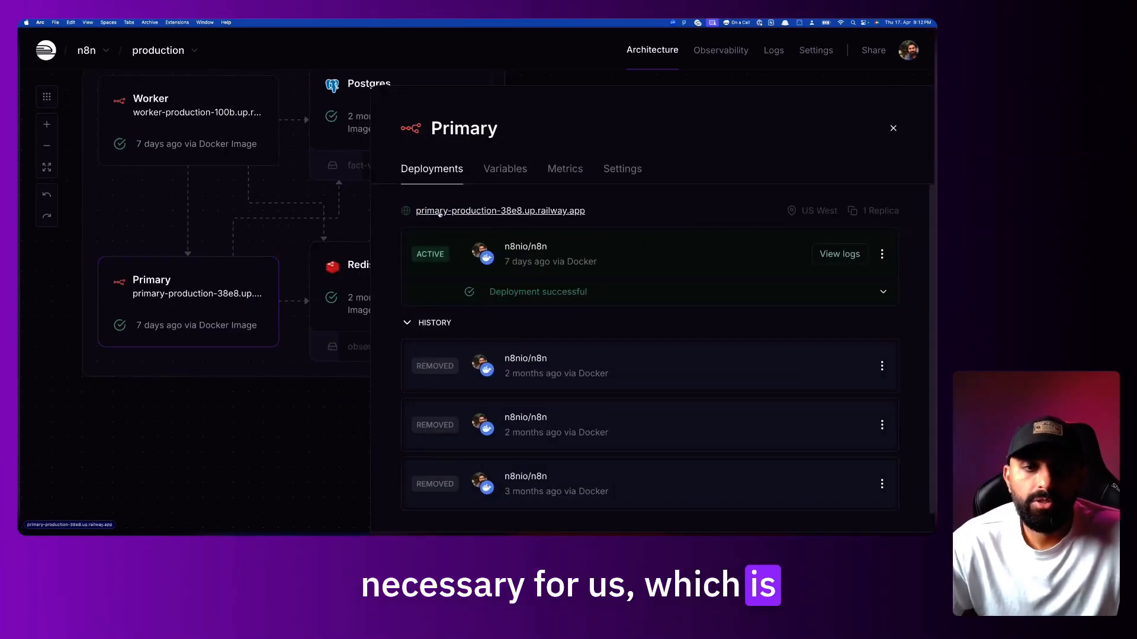
{"action": "left_click", "coordinate": [478, 212]}
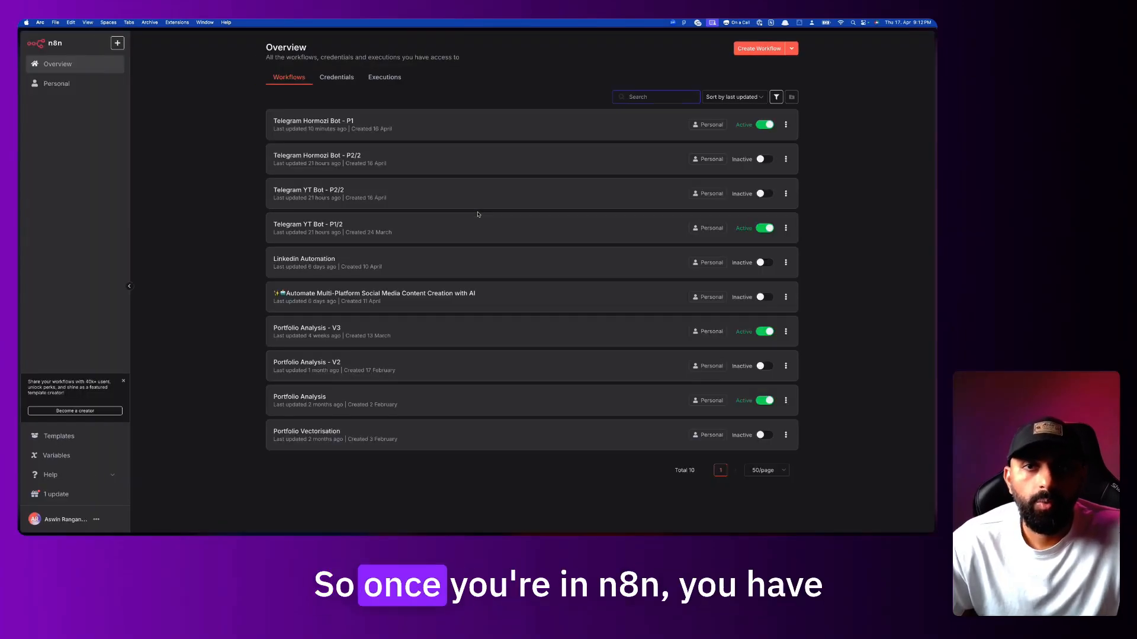
{"action": "key", "text": "super+equal"}
{"action": "key", "text": "super+equal"}
{"action": "key", "text": "super+equal"}
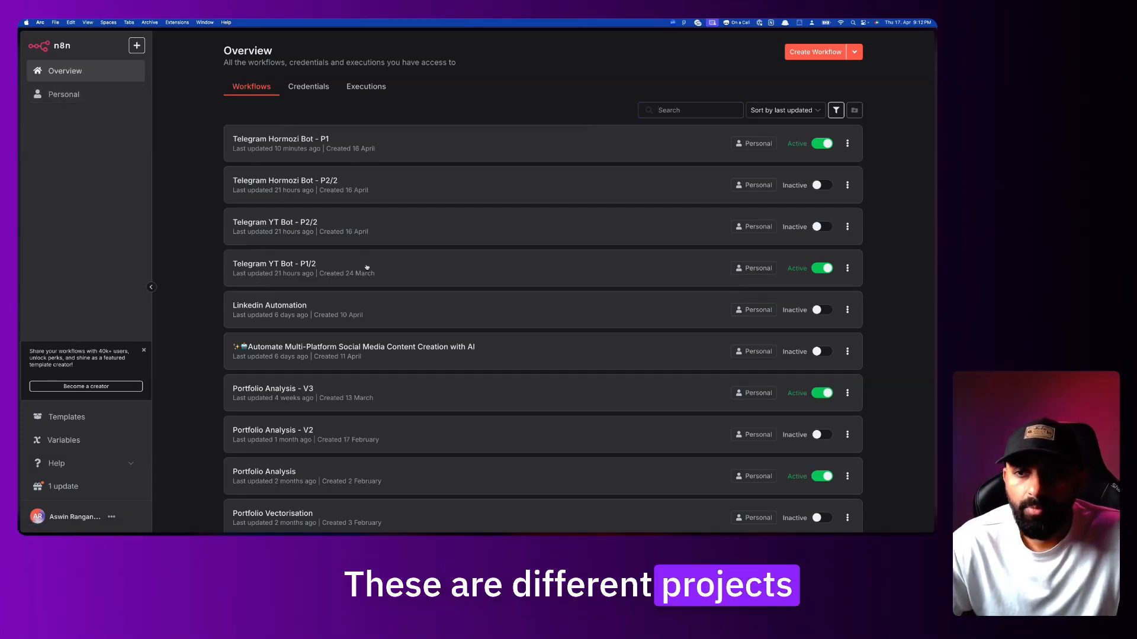
{"action": "scroll", "coordinate": [366, 271], "scroll_direction": "down", "scroll_amount": 2}
{"action": "scroll", "coordinate": [367, 272], "scroll_direction": "up", "scroll_amount": 2}
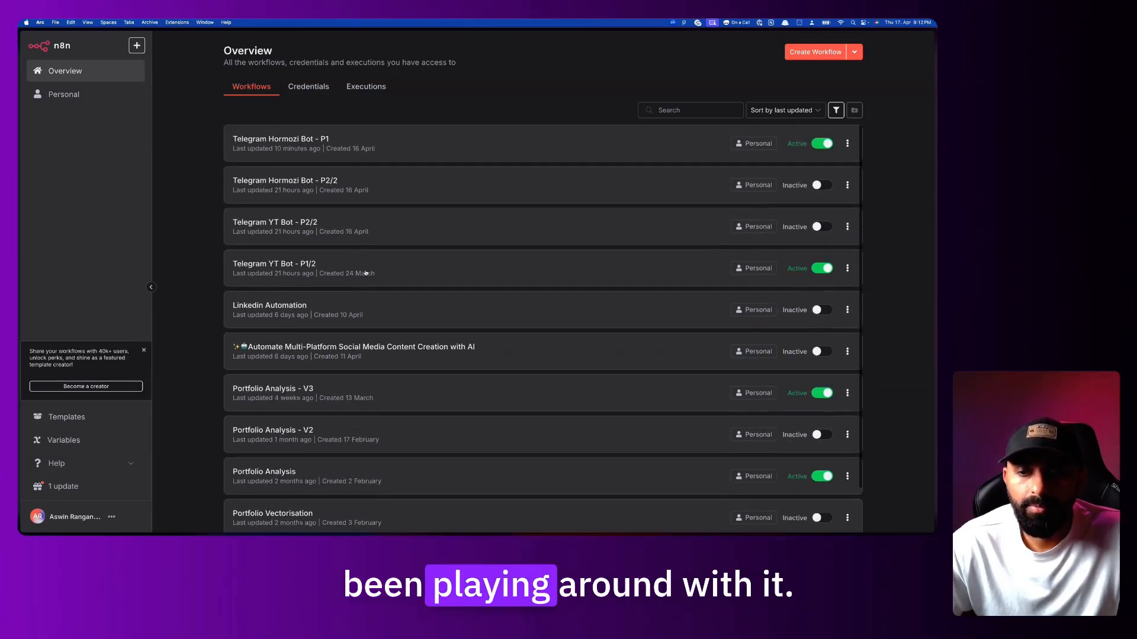
Open the n8n template library, enlarge the page, and browse the newcomer templates.
{"action": "left_click", "coordinate": [101, 424]}
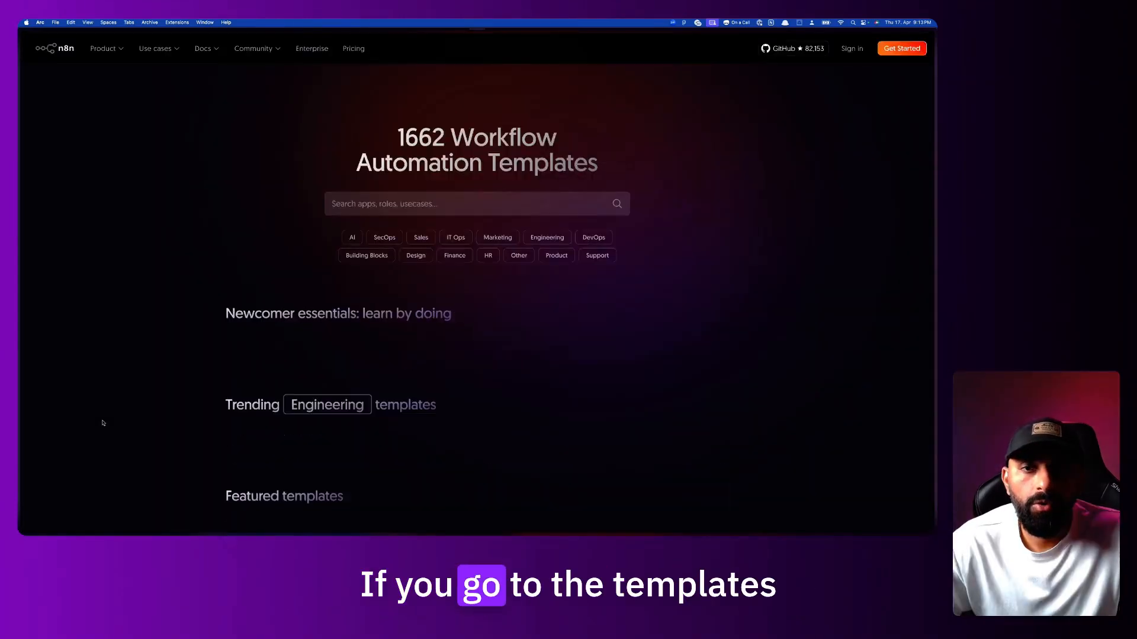
{"action": "key", "text": "super+equal"}
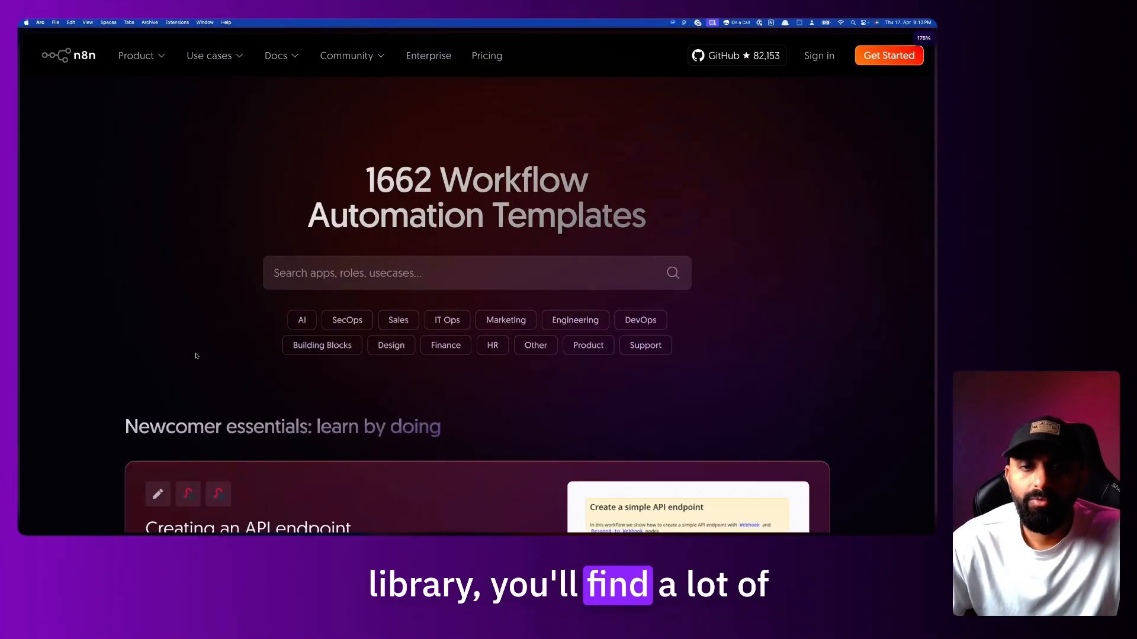
{"action": "scroll", "coordinate": [196, 356], "scroll_direction": "down", "scroll_amount": 10}
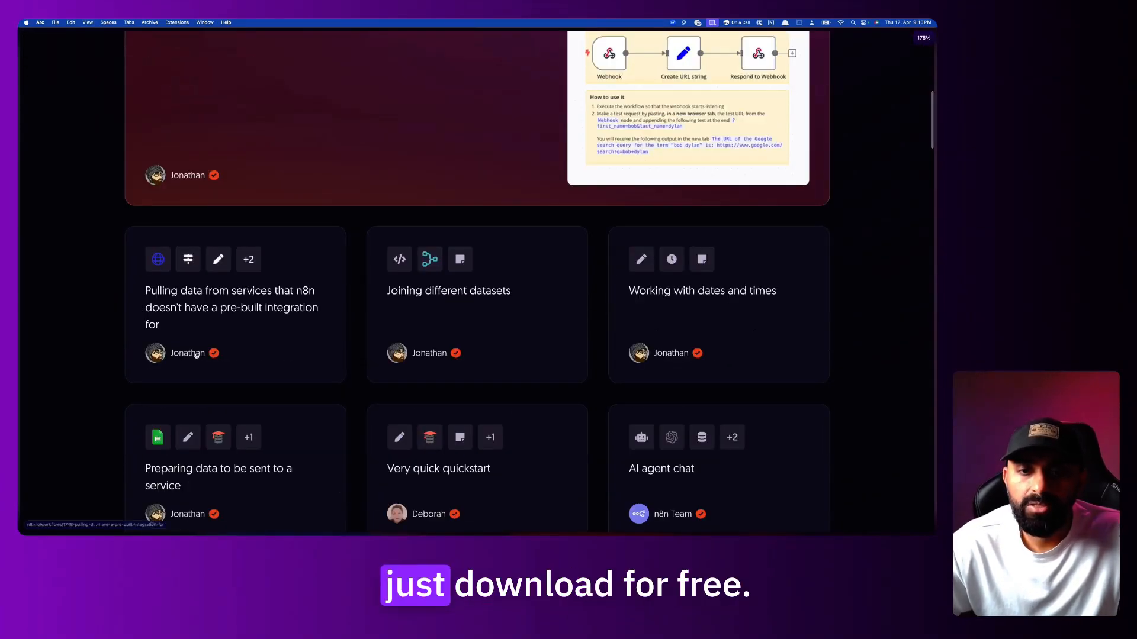
{"action": "scroll", "coordinate": [269, 268], "scroll_direction": "up", "scroll_amount": 10}
Search the template library for "tele" and filter the templates by the Telegram app.
{"action": "left_click", "coordinate": [372, 267]}
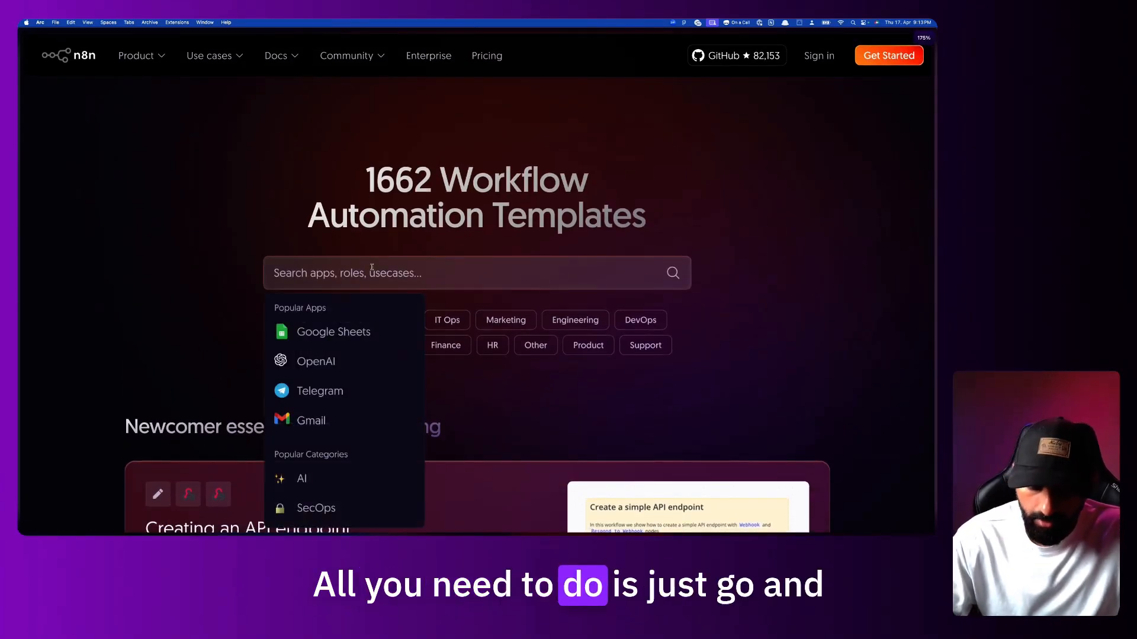
{"action": "type", "text": "t"}
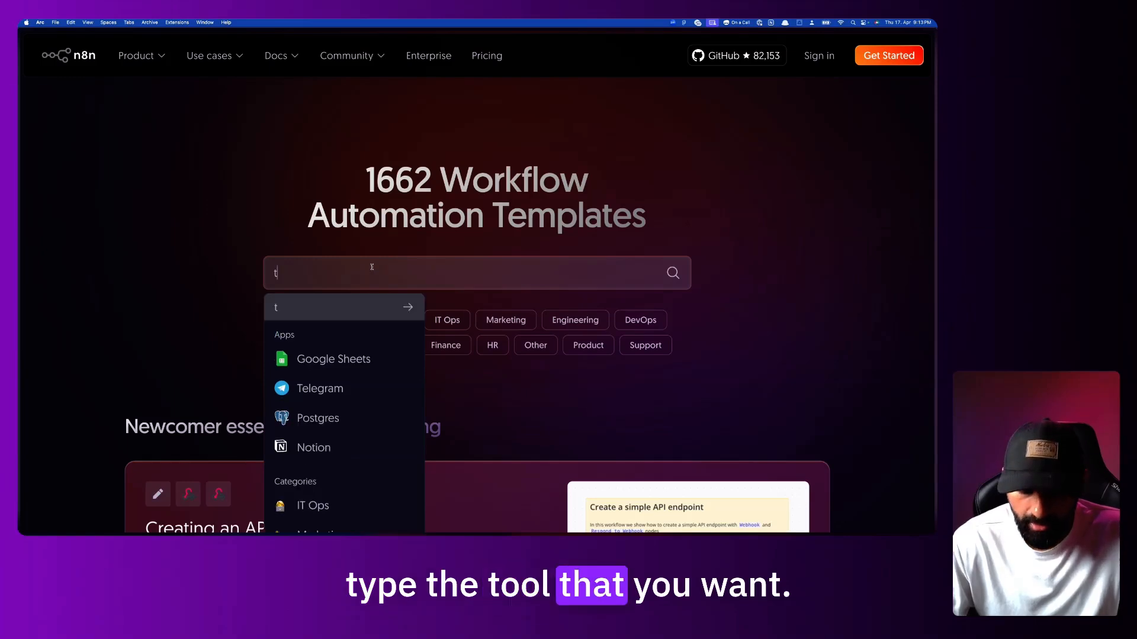
{"action": "type", "text": "ele"}
{"action": "key", "text": "Down"}
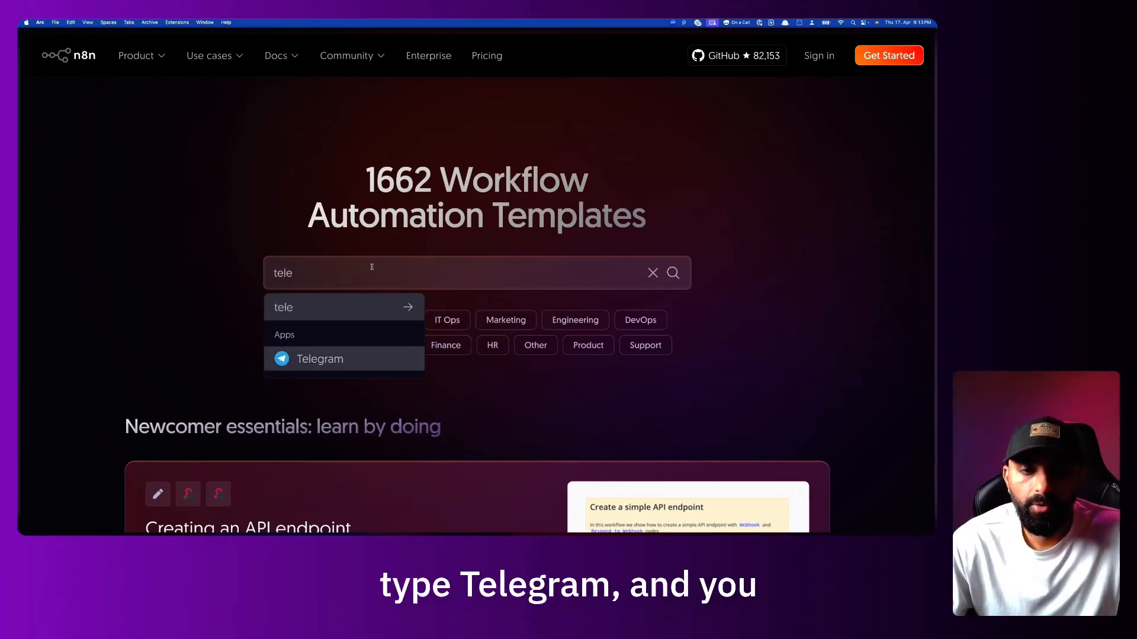
{"action": "key", "text": "Return"}
Browse the available Telegram workflow templates, and remove the Telegram filter.
{"action": "scroll", "coordinate": [375, 268], "scroll_direction": "down", "scroll_amount": 5}
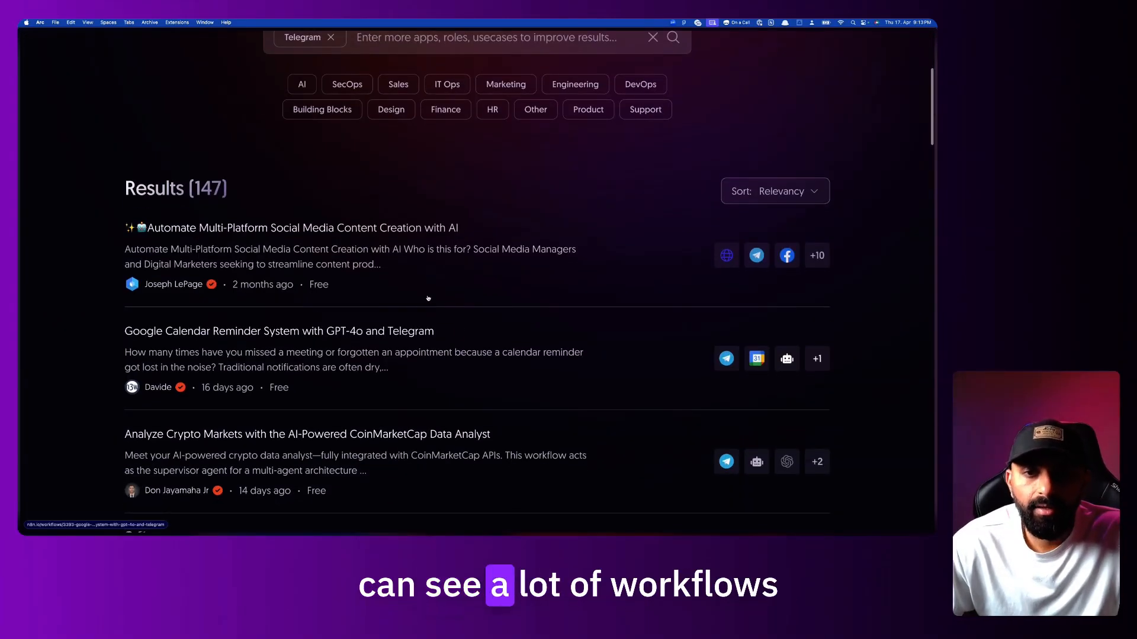
{"action": "scroll", "coordinate": [354, 345], "scroll_direction": "down", "scroll_amount": 3}
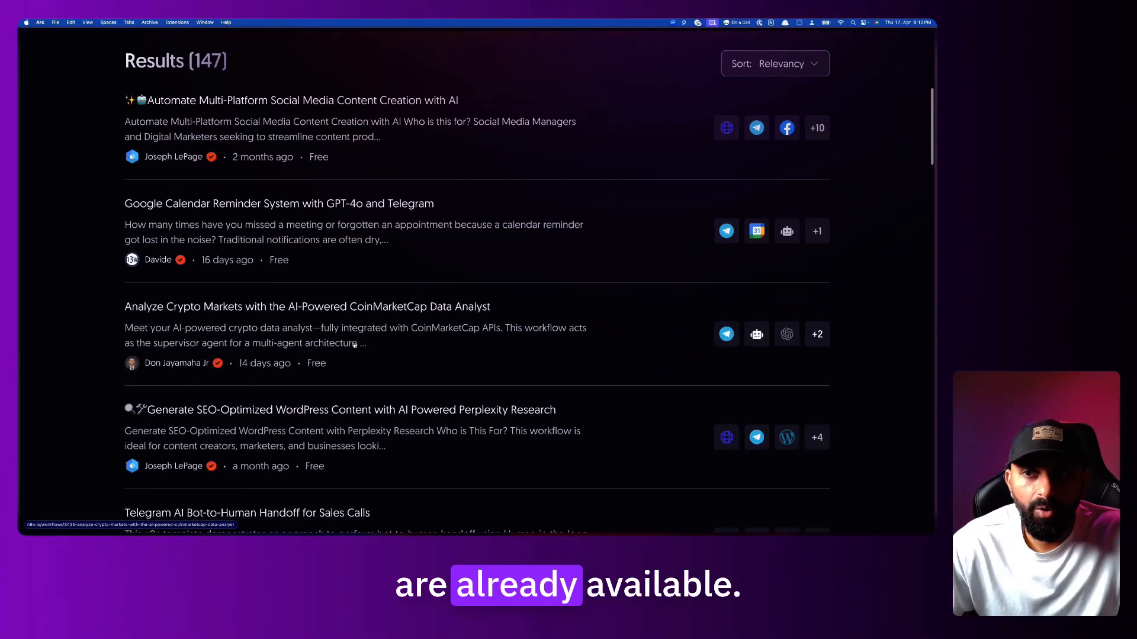
{"action": "scroll", "coordinate": [354, 345], "scroll_direction": "down", "scroll_amount": 4}
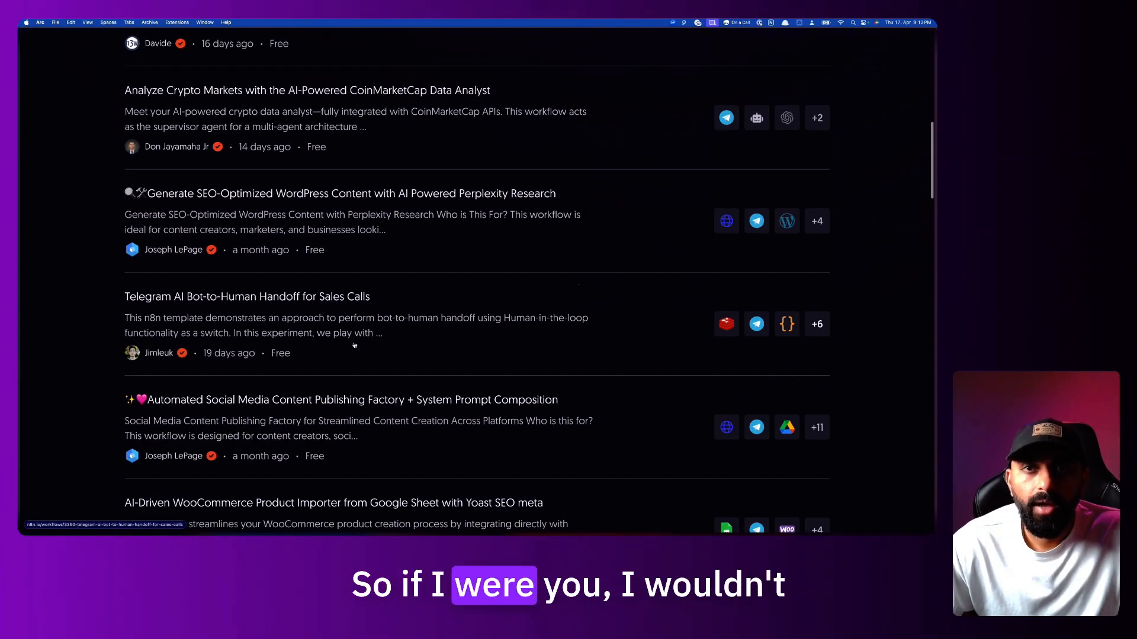
{"action": "scroll", "coordinate": [354, 345], "scroll_direction": "up", "scroll_amount": 10}
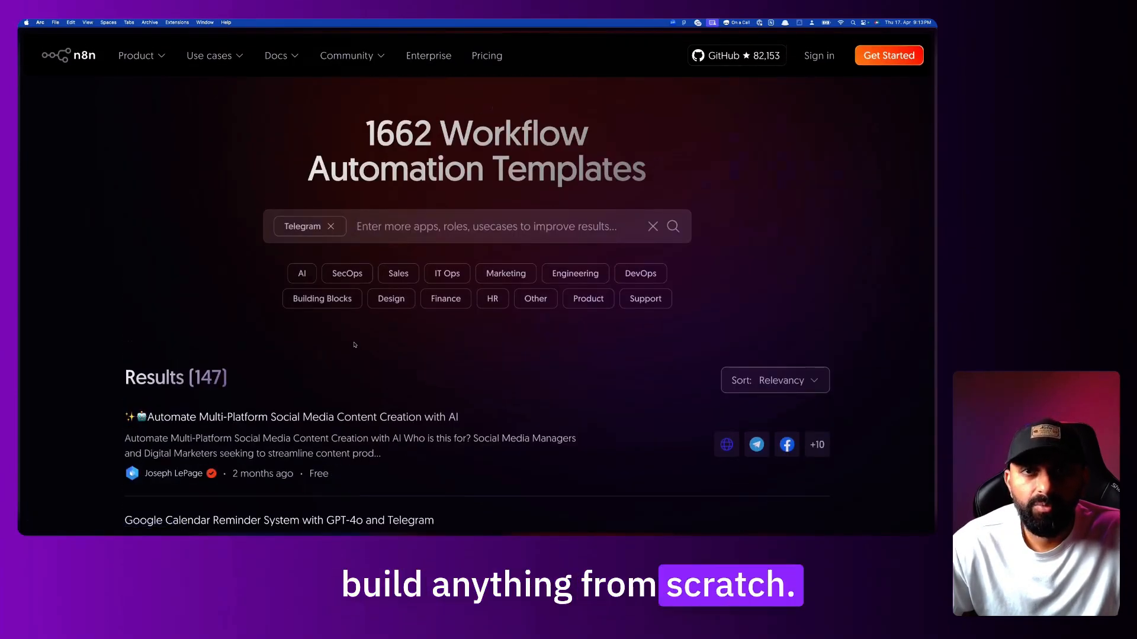
{"action": "scroll", "coordinate": [354, 345], "scroll_direction": "down", "scroll_amount": 3}
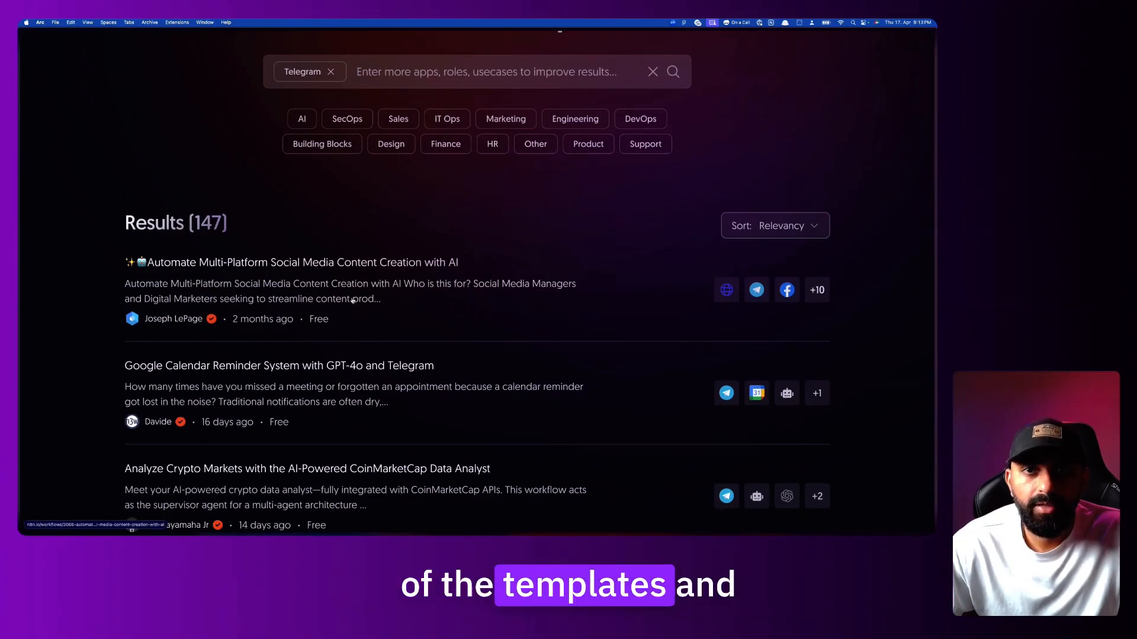
{"action": "scroll", "coordinate": [358, 313], "scroll_direction": "up", "scroll_amount": 2}
{"action": "scroll", "coordinate": [355, 317], "scroll_direction": "up", "scroll_amount": 3}
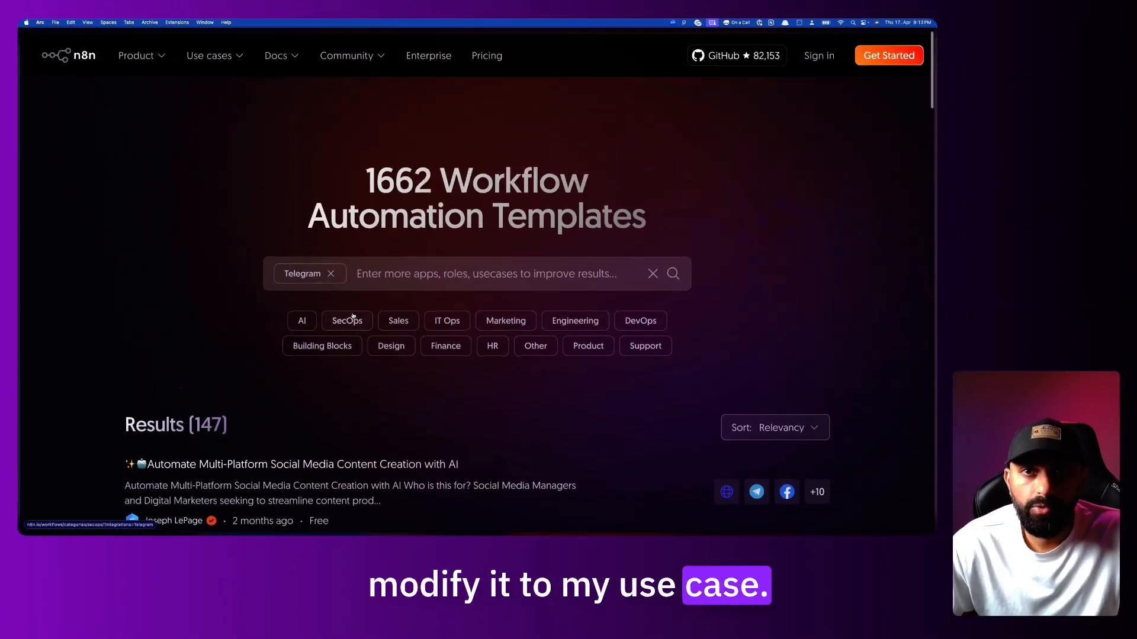
{"action": "left_click", "coordinate": [331, 273]}
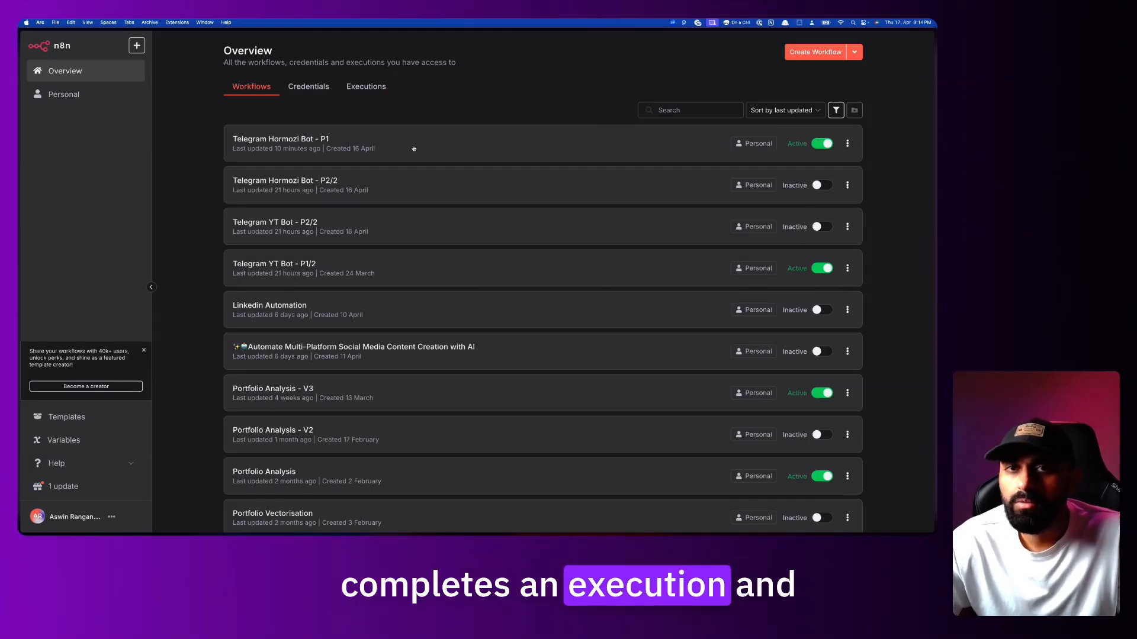
Open the credentials list in the n8n overview and examine the saved API credentials.
{"action": "left_click", "coordinate": [324, 89]}
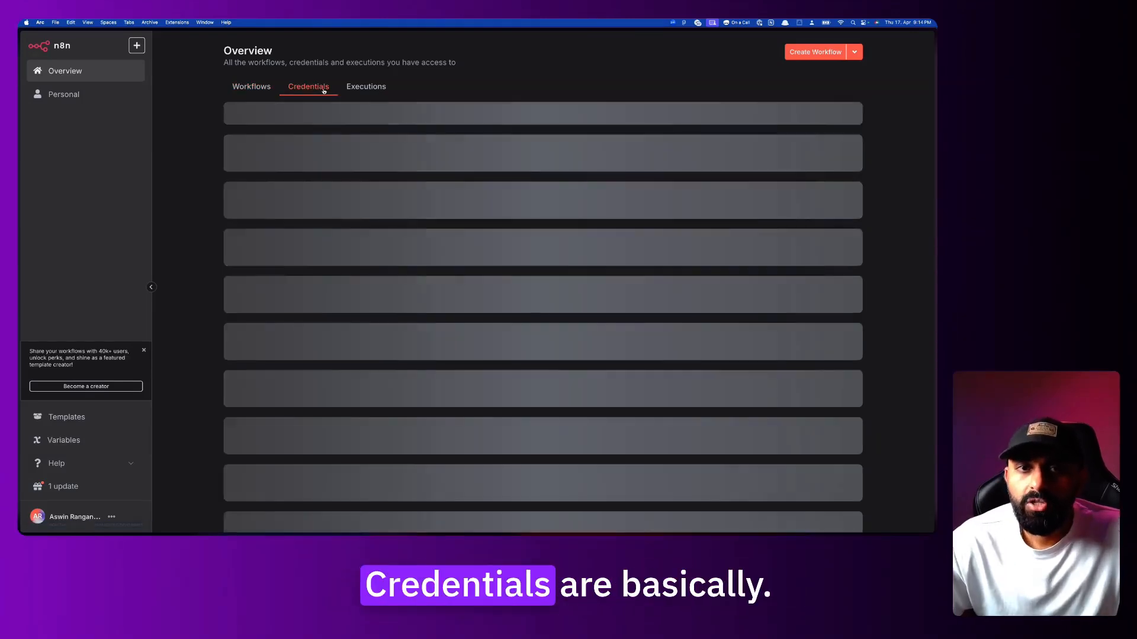
{"action": "scroll", "coordinate": [378, 222], "scroll_direction": "down", "scroll_amount": 1}
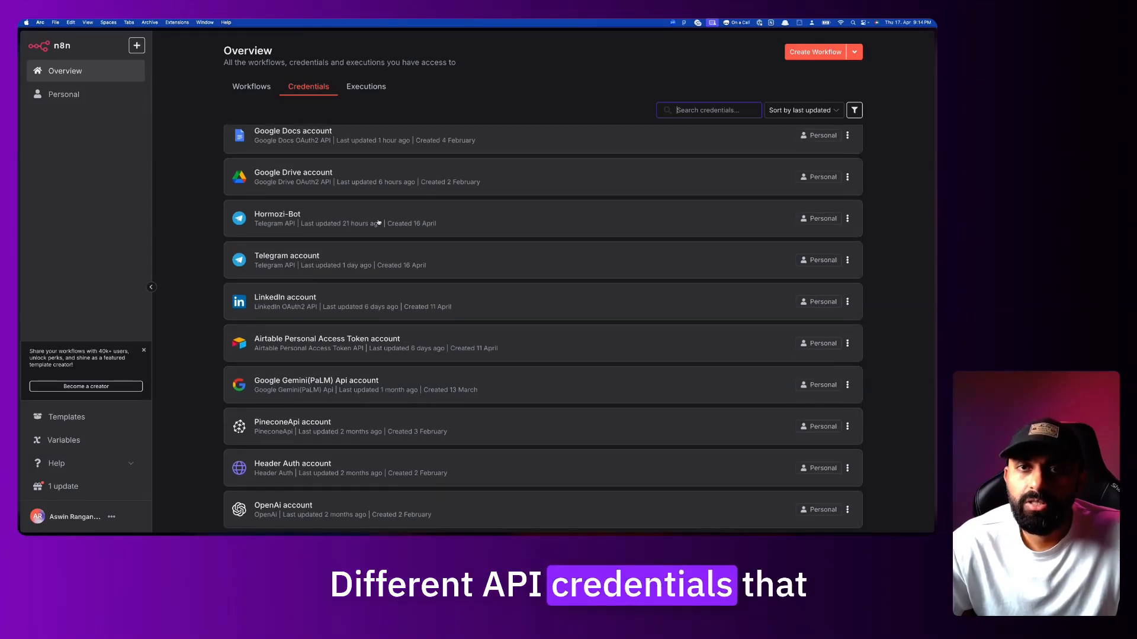
{"action": "scroll", "coordinate": [378, 223], "scroll_direction": "up", "scroll_amount": 1}
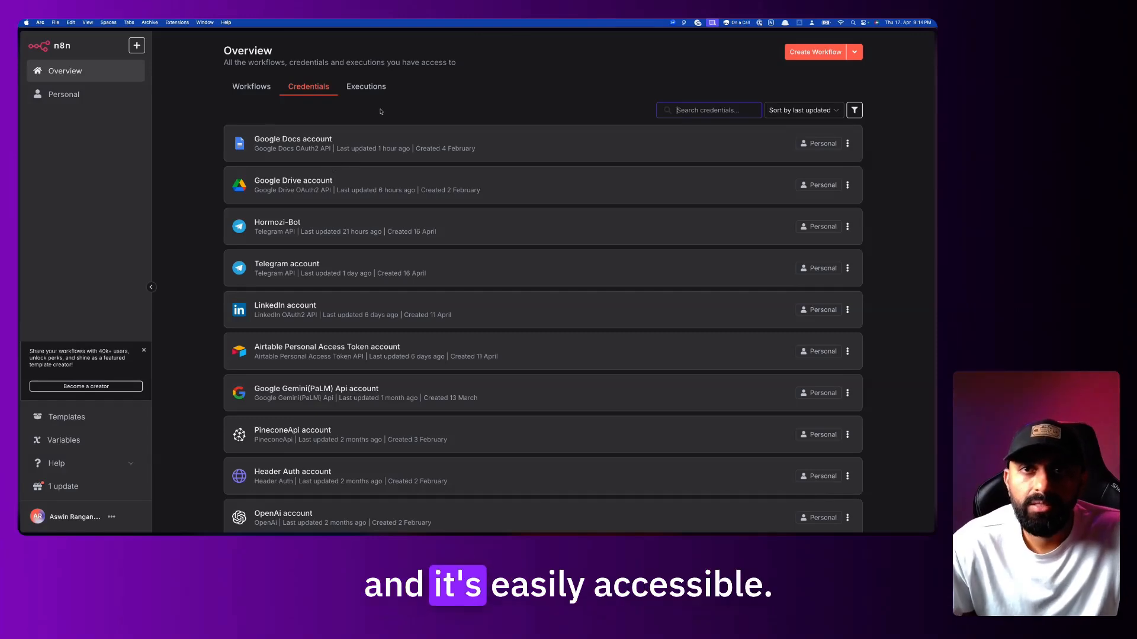
Open the executions list in the overview, examine the workflow runs and their errors, and point out the workflow creation options.
{"action": "left_click", "coordinate": [382, 88]}
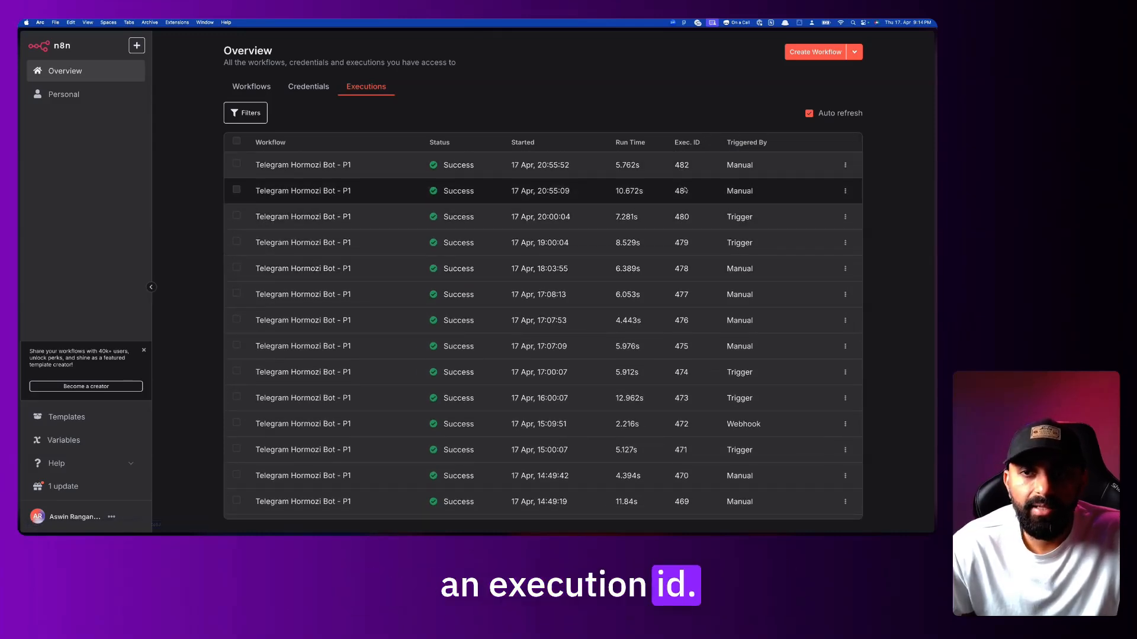
{"action": "scroll", "coordinate": [490, 349], "scroll_direction": "down", "scroll_amount": 5}
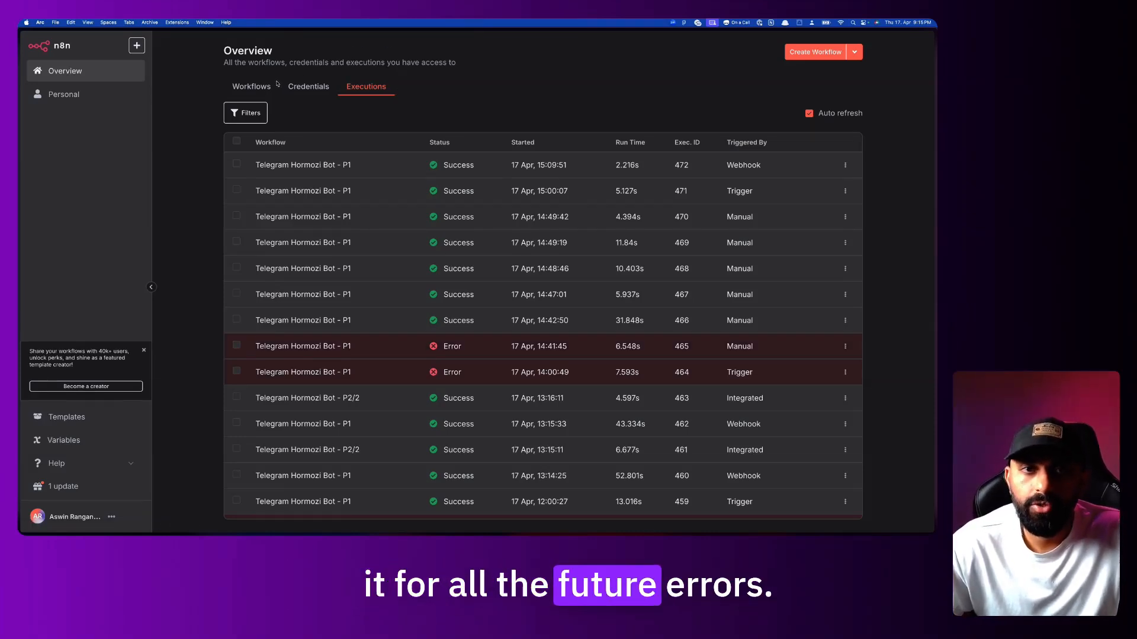
{"action": "left_click", "coordinate": [855, 52]}
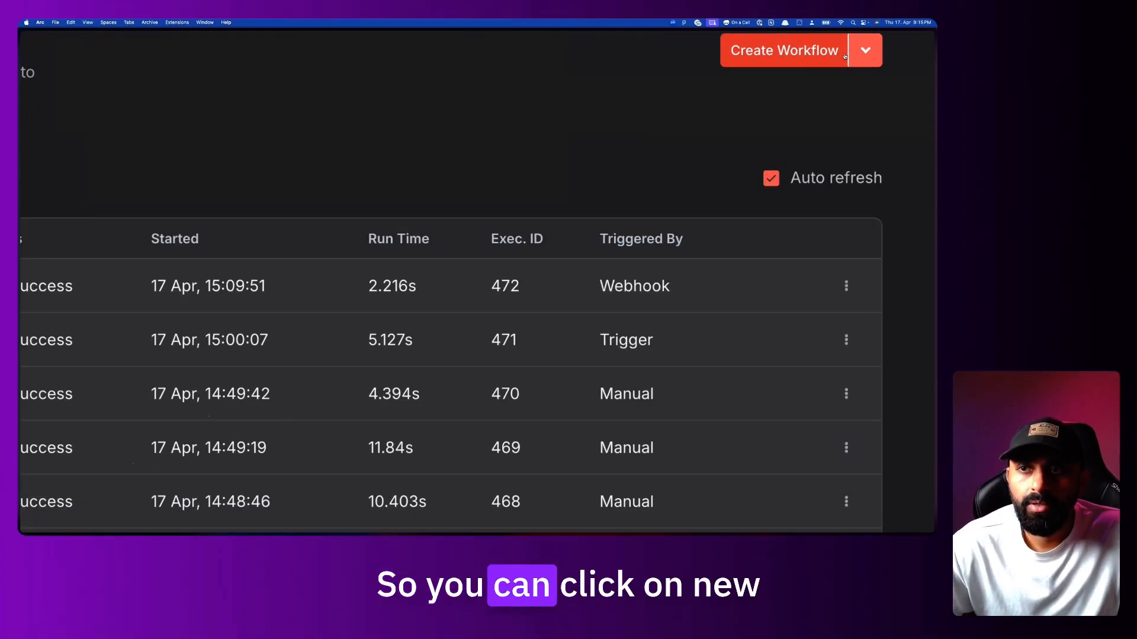
{"action": "scroll", "coordinate": [887, 57], "scroll_direction": "up", "scroll_amount": 5}
{"action": "left_click", "coordinate": [886, 57]}
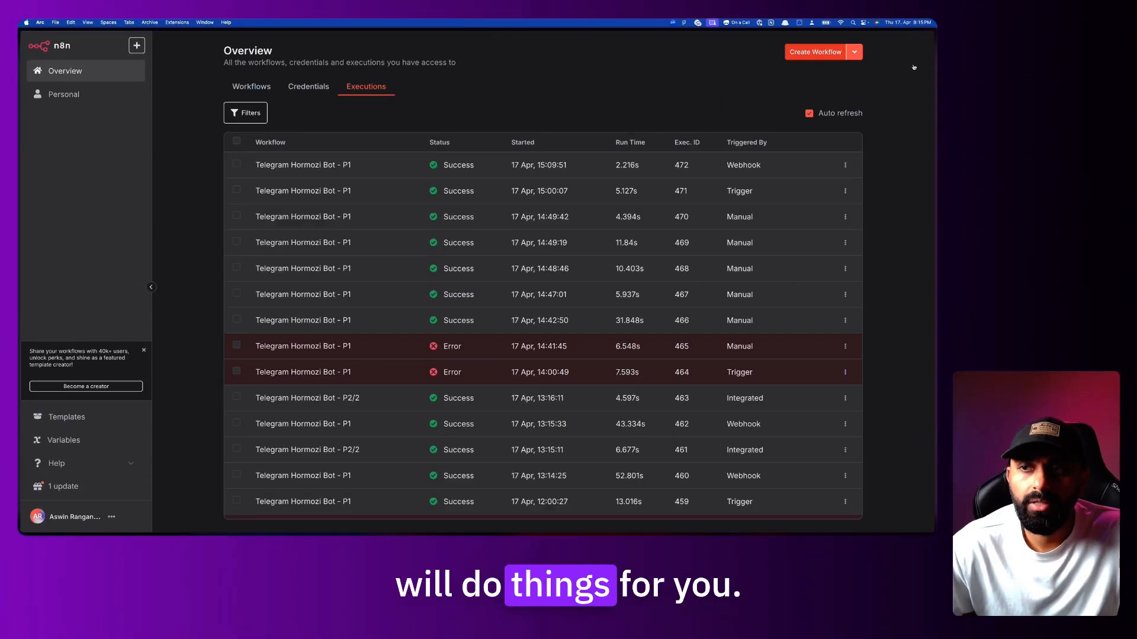
Open the Telegram Hormozi Bot - P1 workflow from the workflows list and look over its nodes.
{"action": "left_click", "coordinate": [275, 88]}
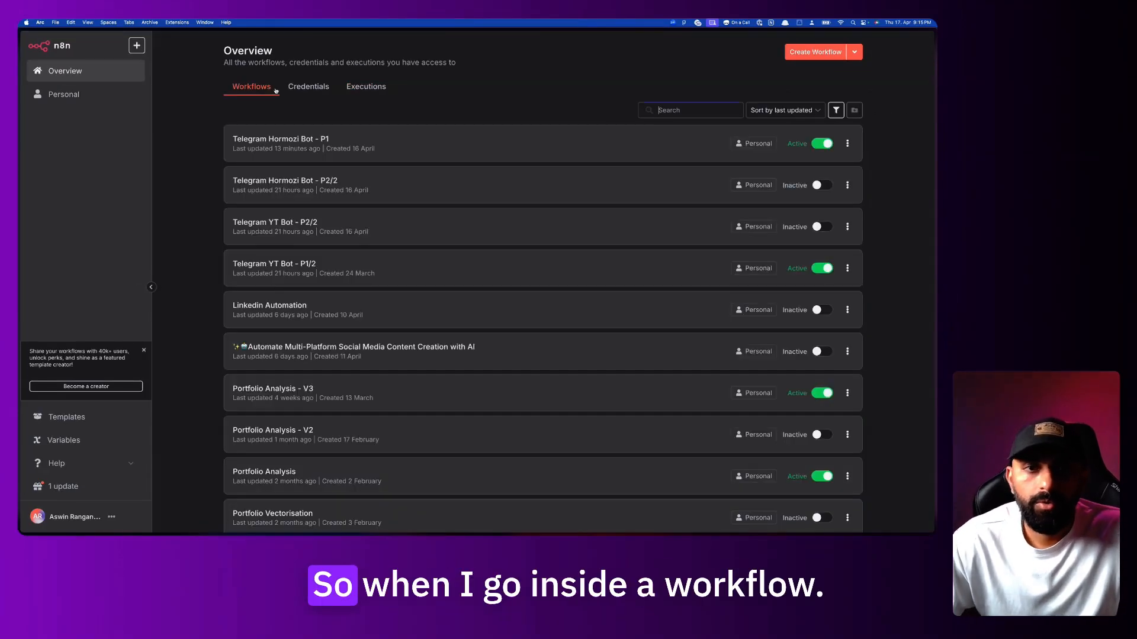
{"action": "left_click", "coordinate": [421, 136]}
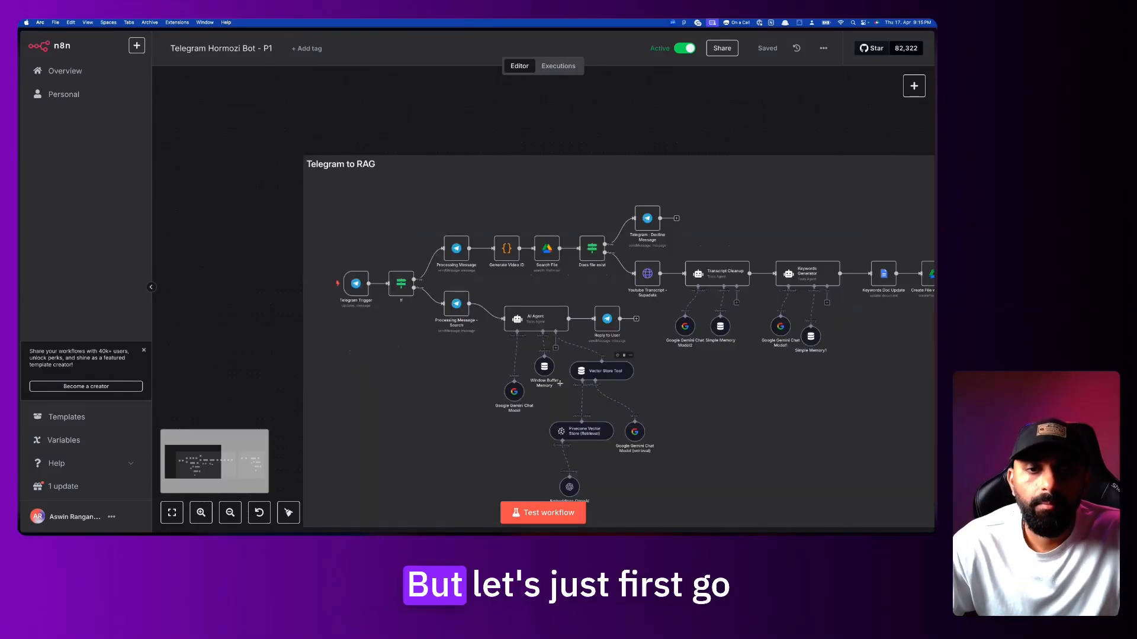
{"action": "scroll", "coordinate": [529, 364], "scroll_direction": "right", "scroll_amount": 2}
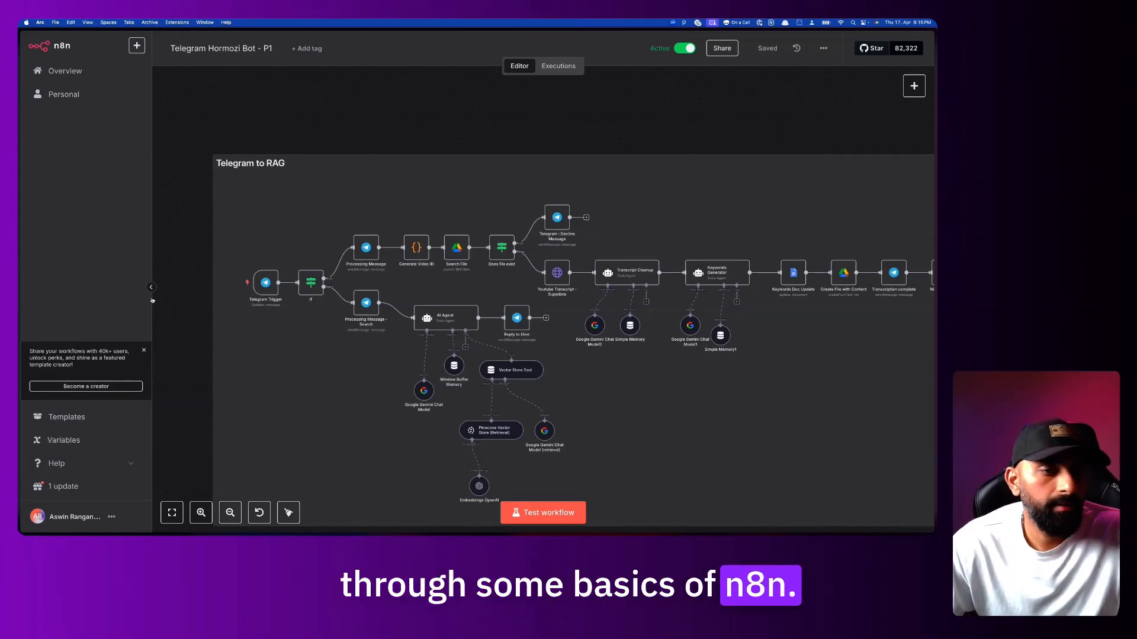
Return to the overview, create a new workflow, and name it "n8n Basics".
{"action": "left_click", "coordinate": [84, 73]}
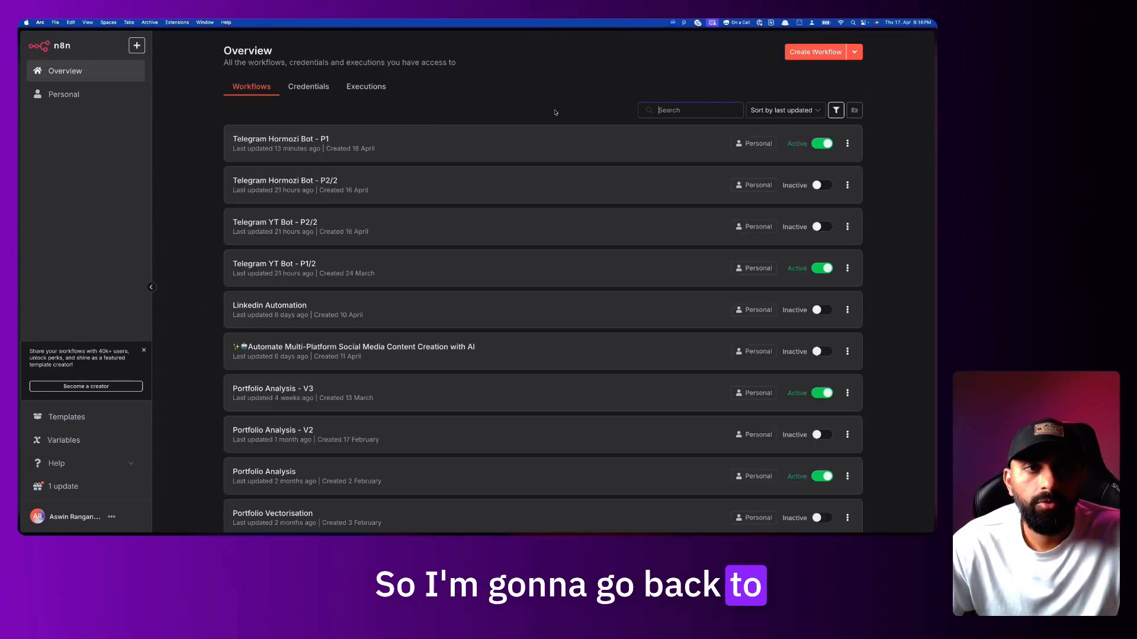
{"action": "left_click", "coordinate": [828, 55]}
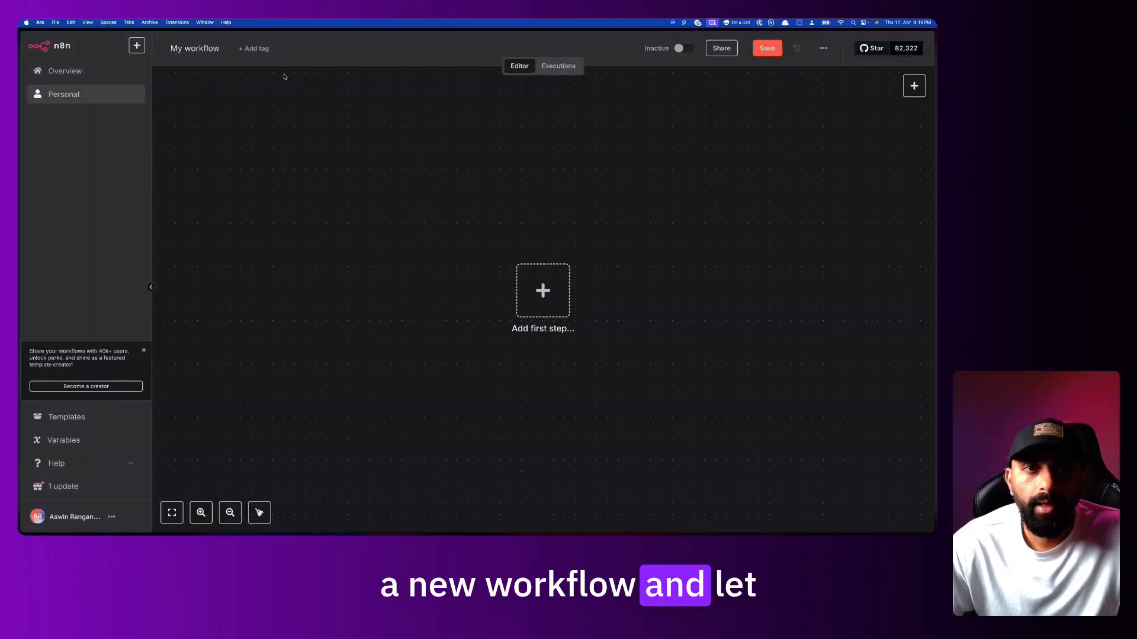
{"action": "left_click", "coordinate": [210, 50]}
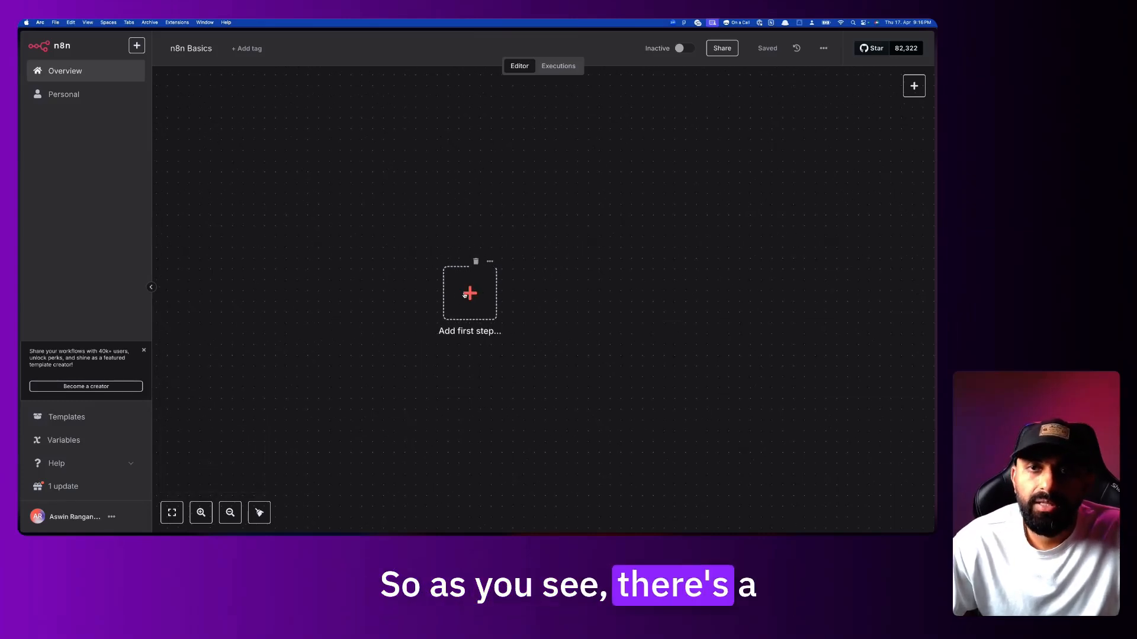
Review the available triggers for the workflow's first step, and add the On chat message trigger.
{"action": "left_click", "coordinate": [464, 295]}
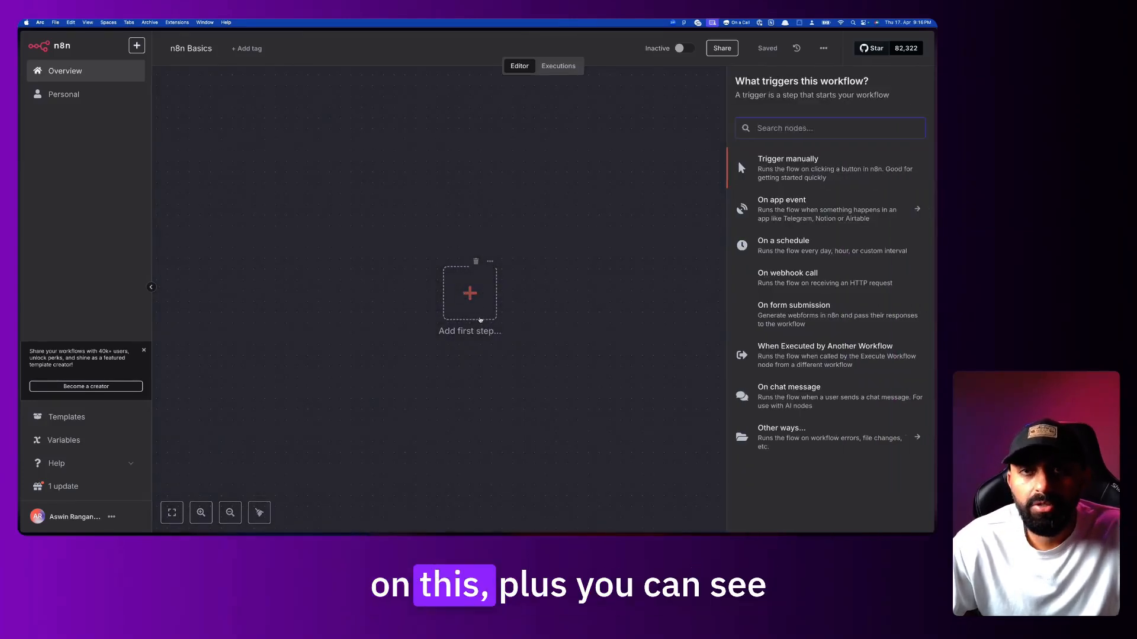
{"action": "key", "text": "super+plus"}
{"action": "key", "text": "super+plus"}
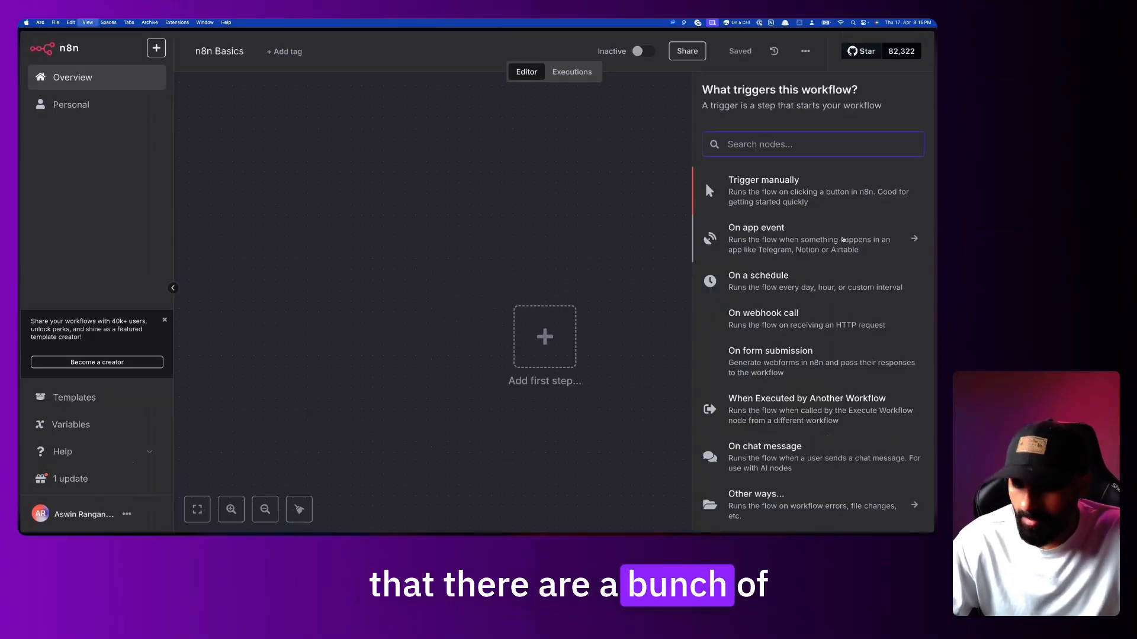
{"action": "key", "text": "super+minus"}
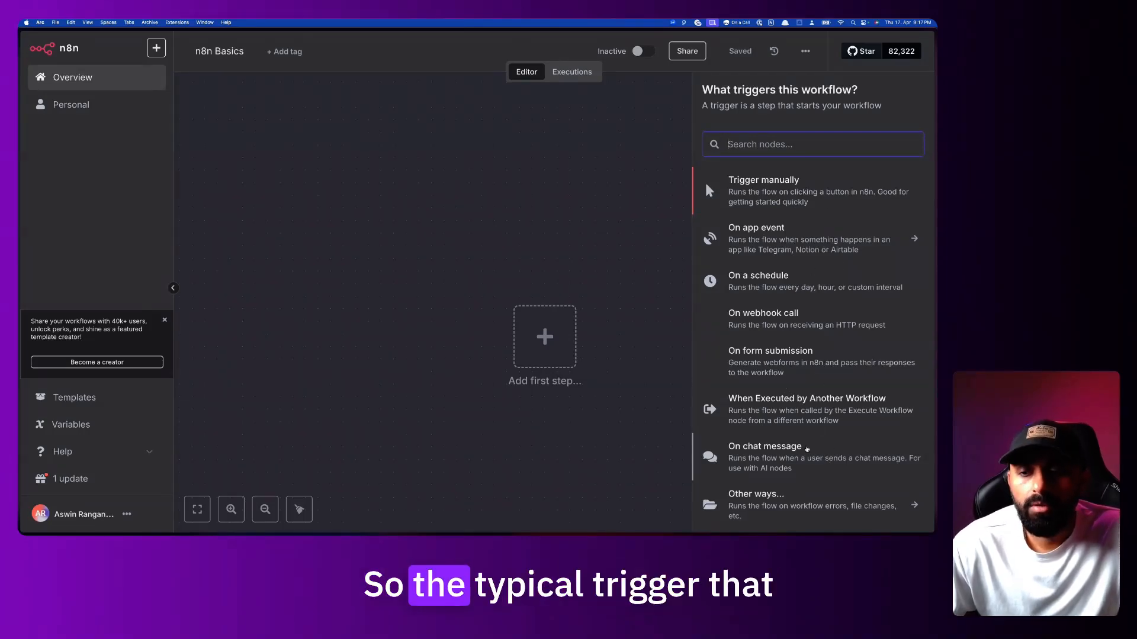
{"action": "left_click", "coordinate": [807, 448]}
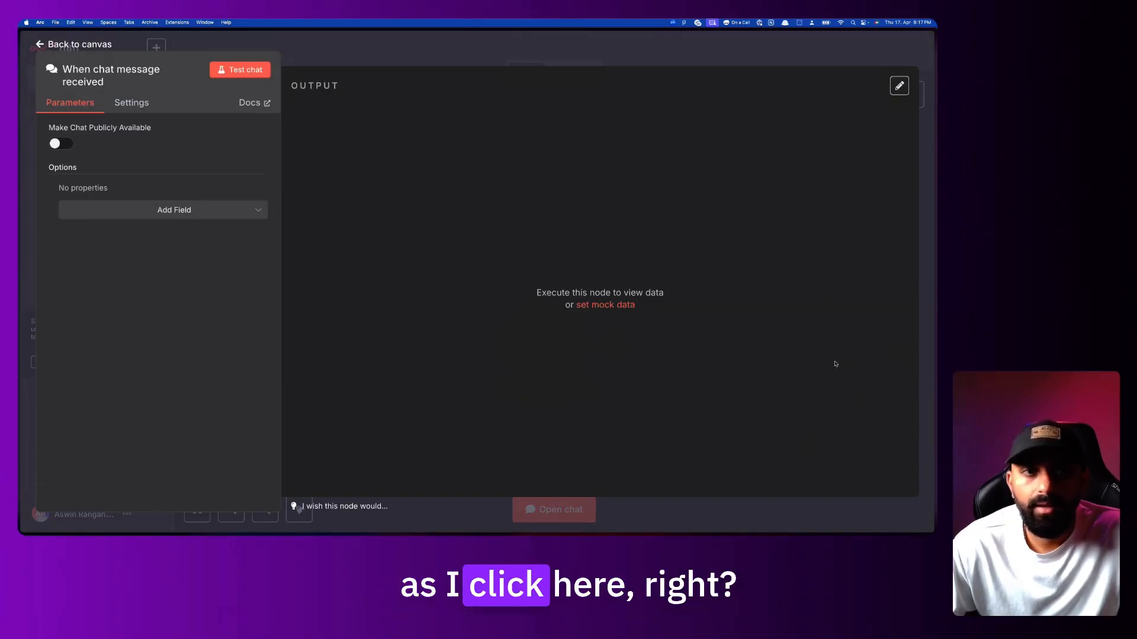
Enlarge the page and examine the chat trigger node's parameters and settings.
{"action": "key", "text": "super+equal"}
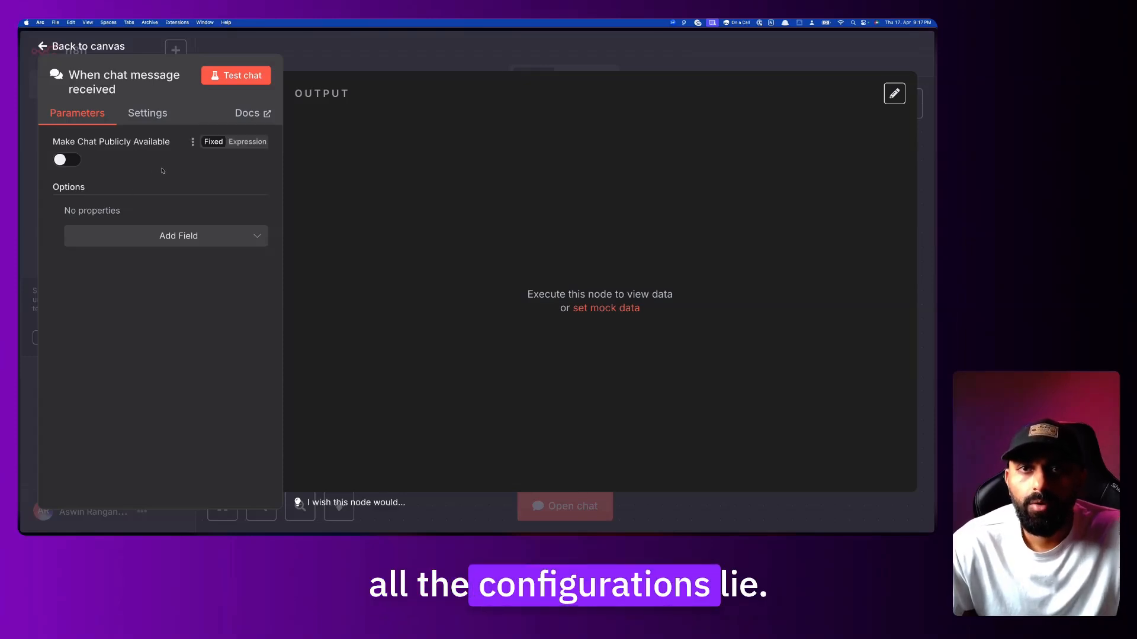
{"action": "left_click", "coordinate": [145, 114]}
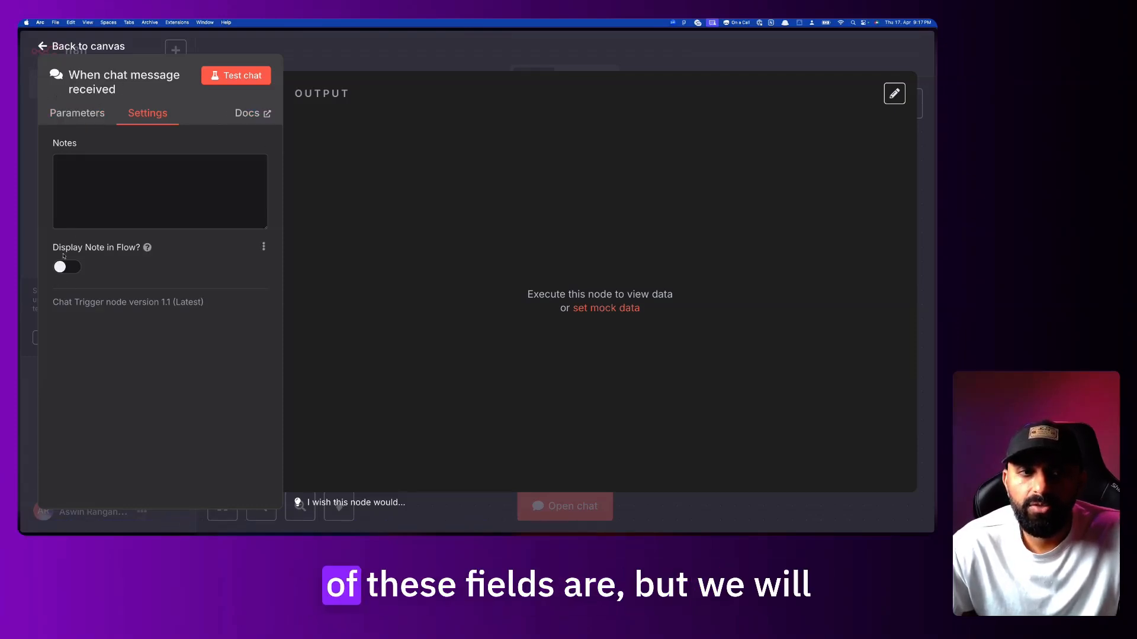
{"action": "left_click", "coordinate": [61, 116]}
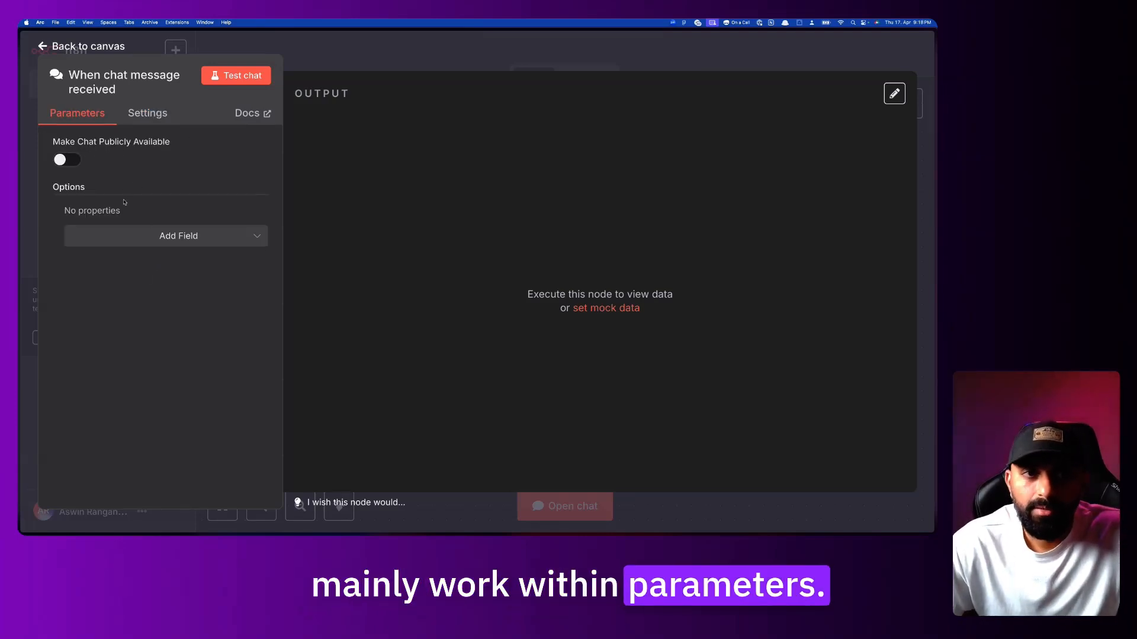
Start a chat test from the trigger node and send the message "Hi".
{"action": "left_click", "coordinate": [245, 77]}
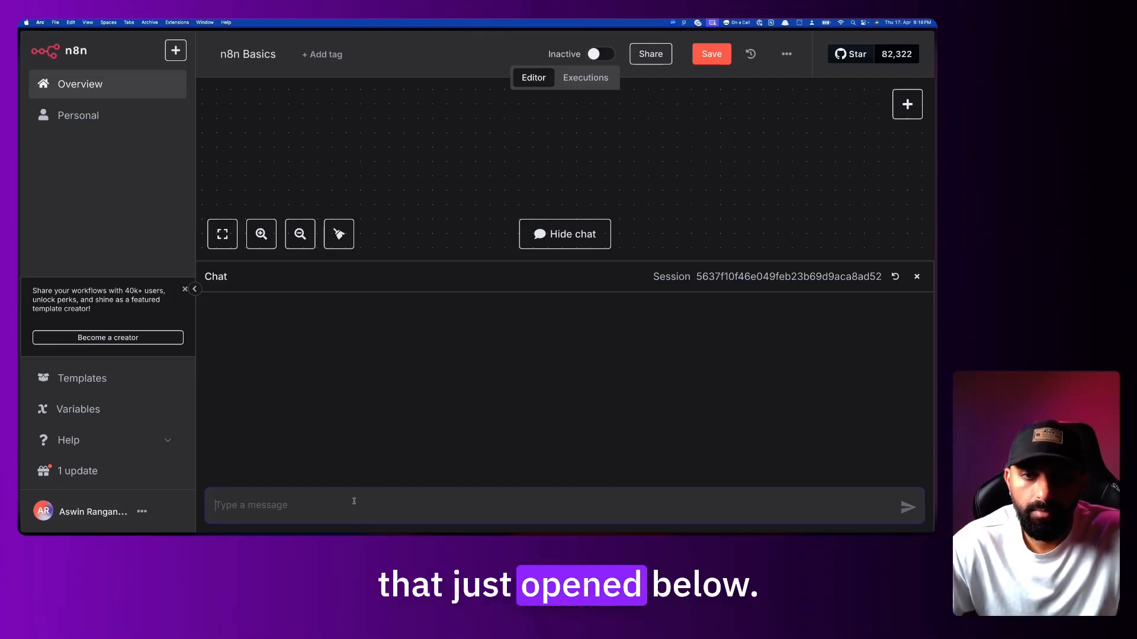
{"action": "type", "text": "Hi"}
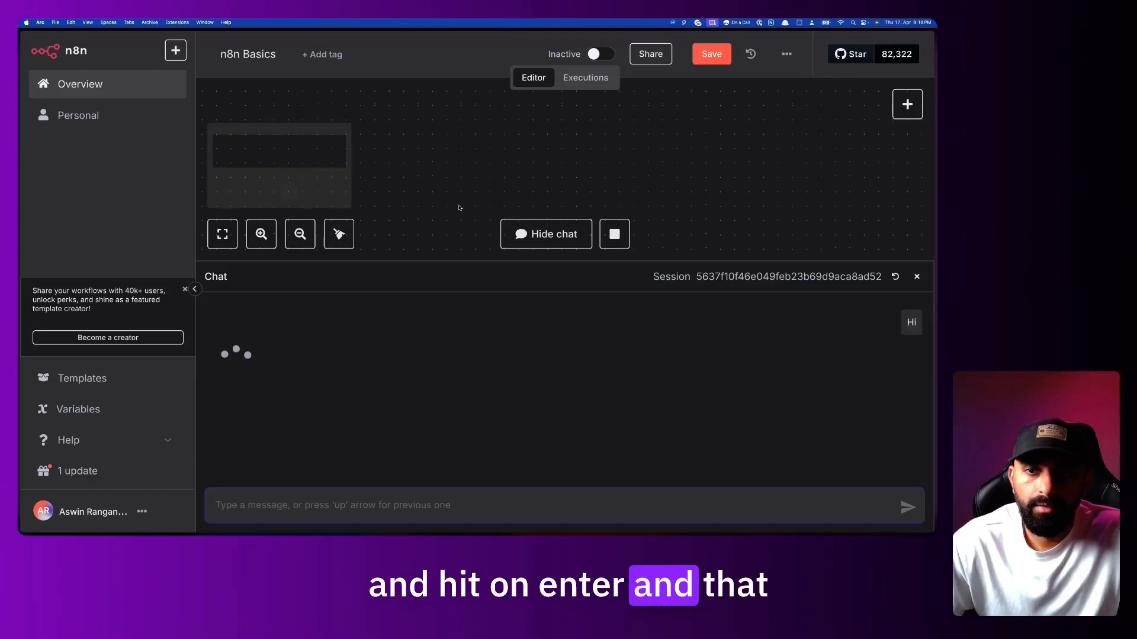
{"action": "left_click_drag", "start_coordinate": [721, 229], "coordinate": [874, 230]}
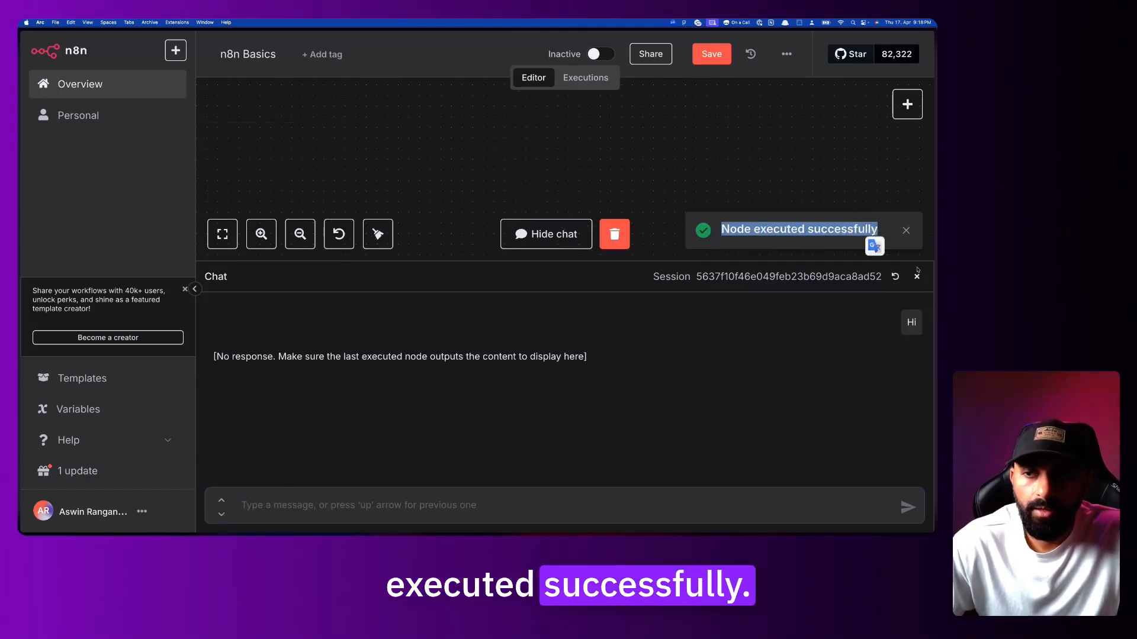
Close the chat, check the chat trigger node's output, and return to the canvas.
{"action": "left_click", "coordinate": [917, 276]}
{"action": "double_click", "coordinate": [587, 329]}
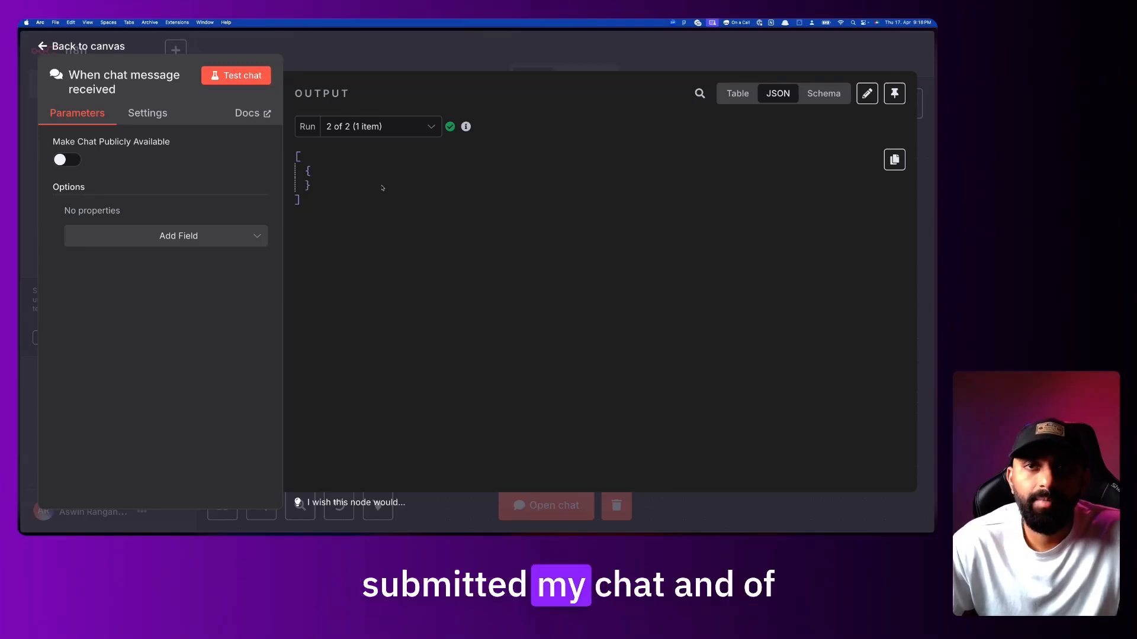
{"action": "key", "text": "Escape"}
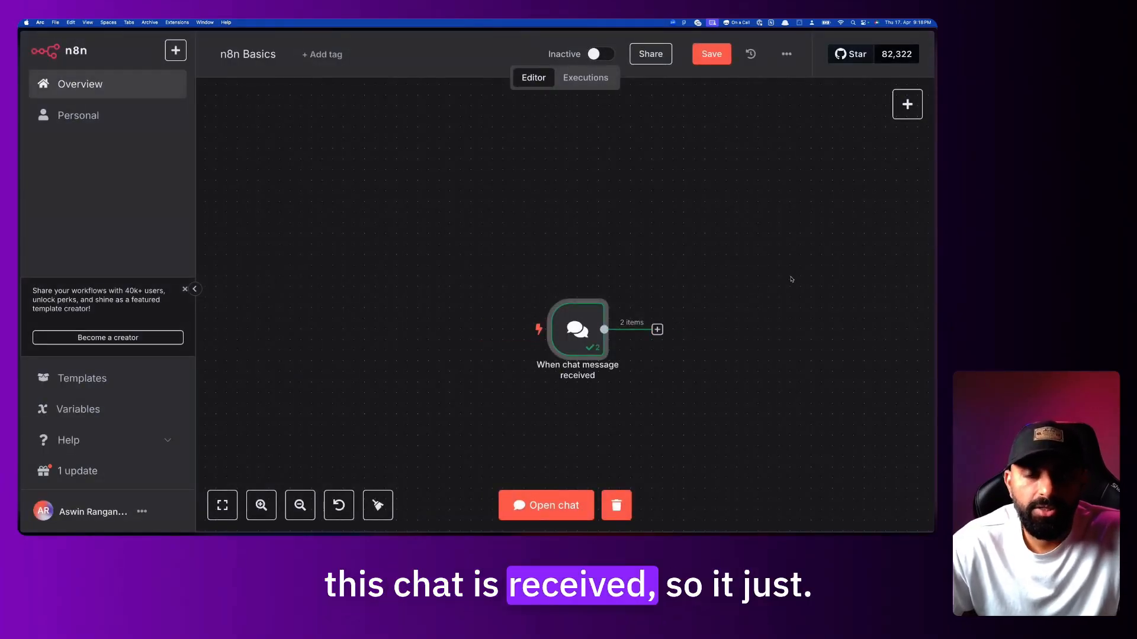
Review the chat trigger node again, and rerun the chat test with the message "hi".
{"action": "double_click", "coordinate": [581, 333]}
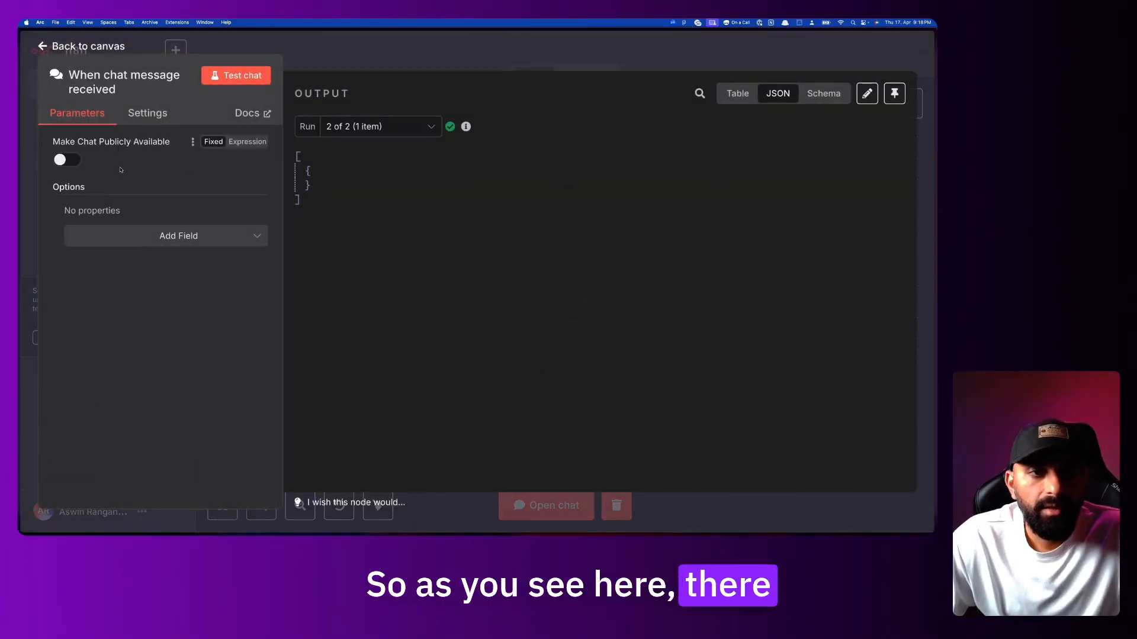
{"action": "left_click", "coordinate": [155, 240]}
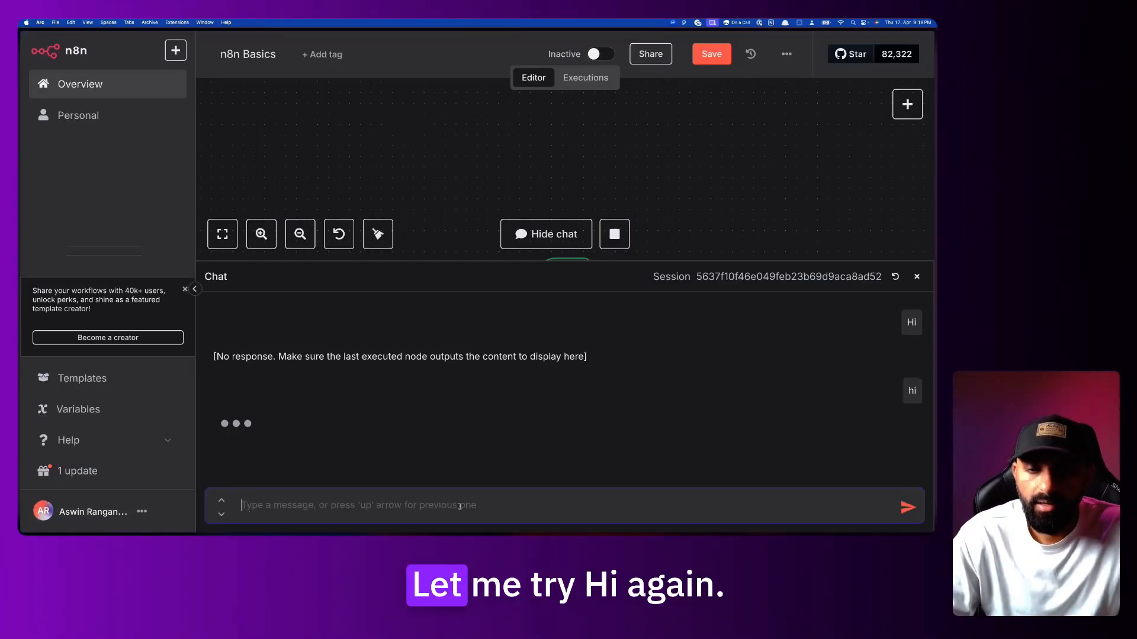
{"action": "scroll", "coordinate": [502, 196], "scroll_direction": "down", "scroll_amount": 2}
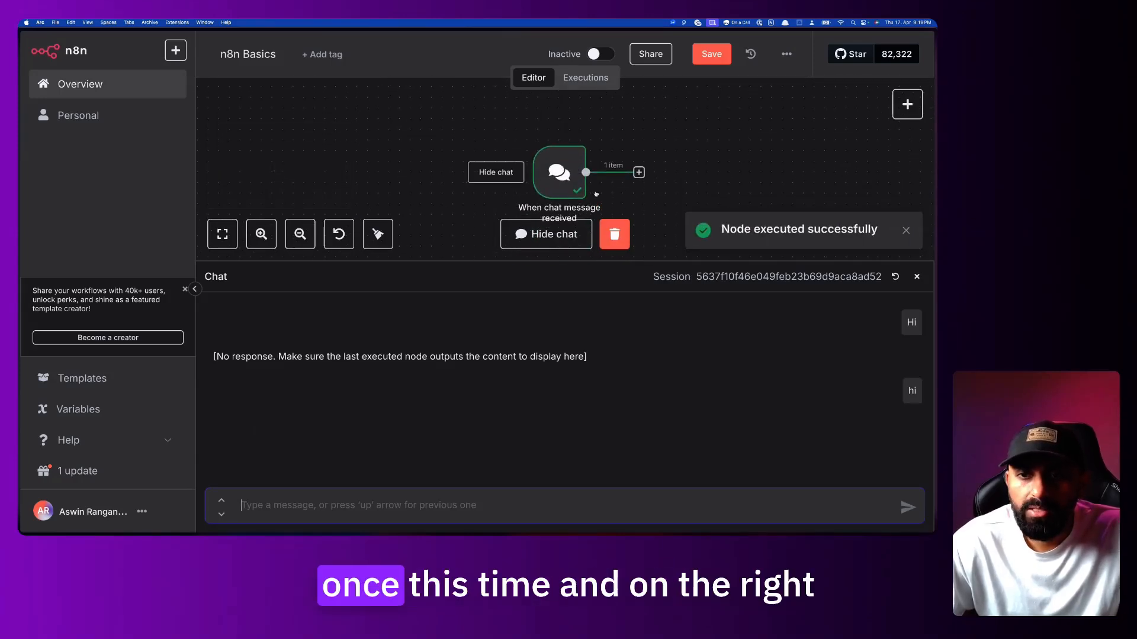
Inspect the sessionId, action and chatInput values in the chat trigger's JSON output, and return to the canvas.
{"action": "double_click", "coordinate": [565, 171]}
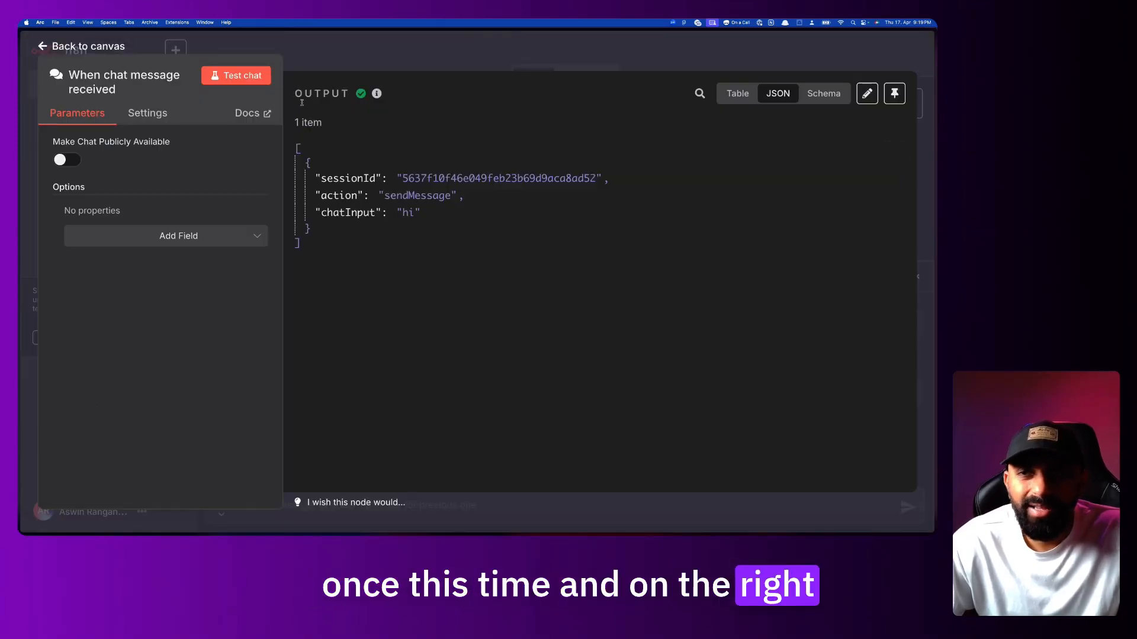
{"action": "left_click_drag", "start_coordinate": [297, 122], "coordinate": [350, 246]}
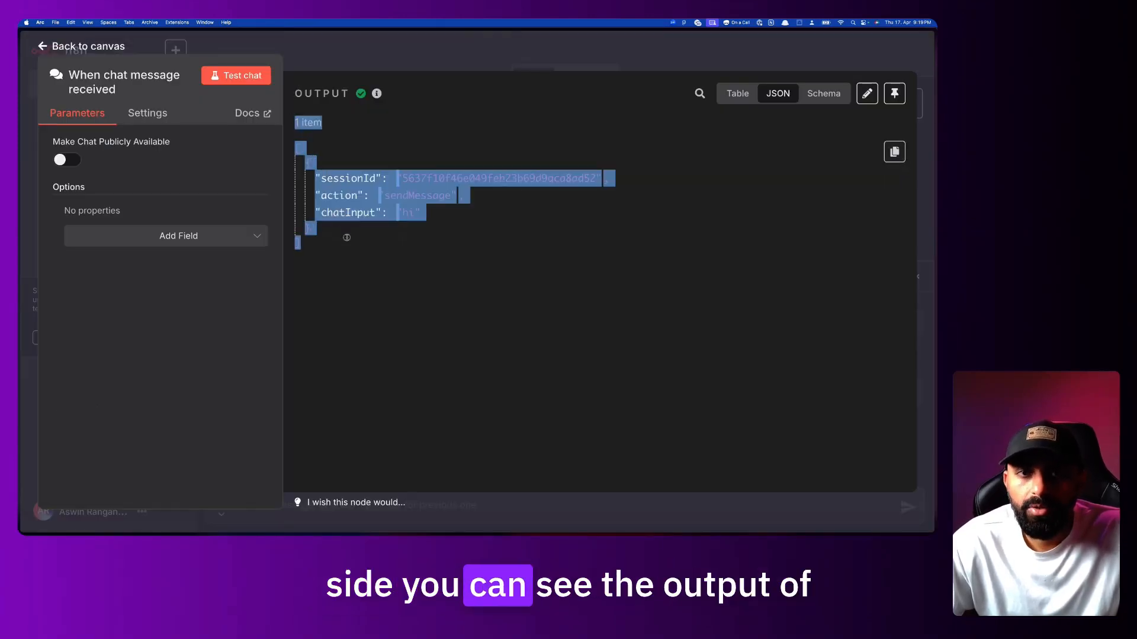
{"action": "left_click", "coordinate": [424, 297]}
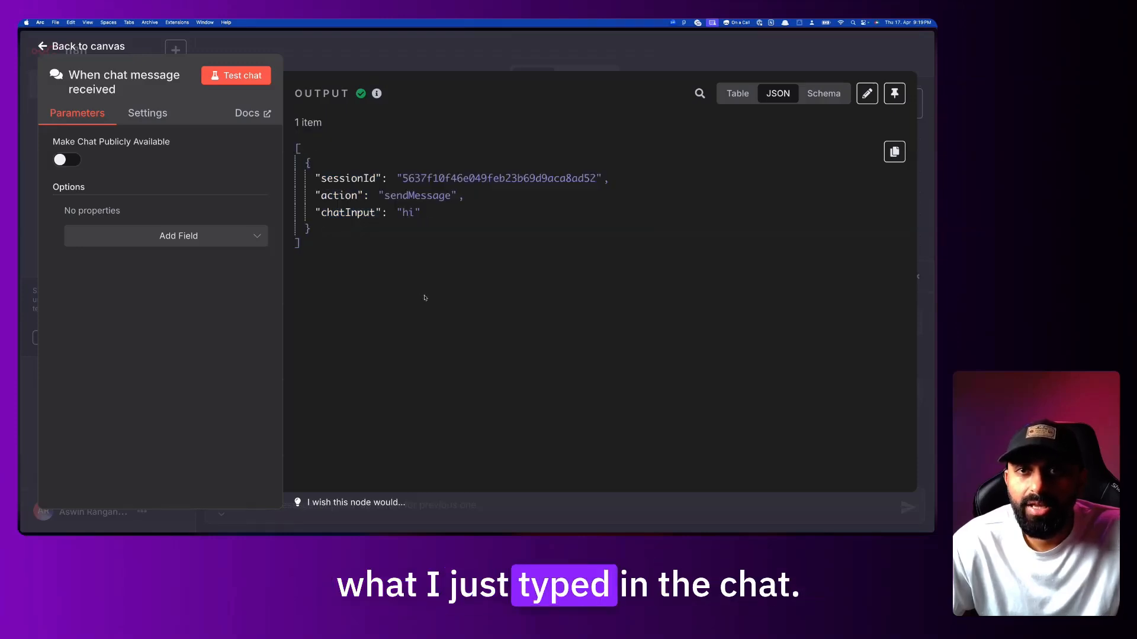
{"action": "left_click", "coordinate": [330, 178]}
{"action": "double_click", "coordinate": [330, 178]}
{"action": "double_click", "coordinate": [459, 178]}
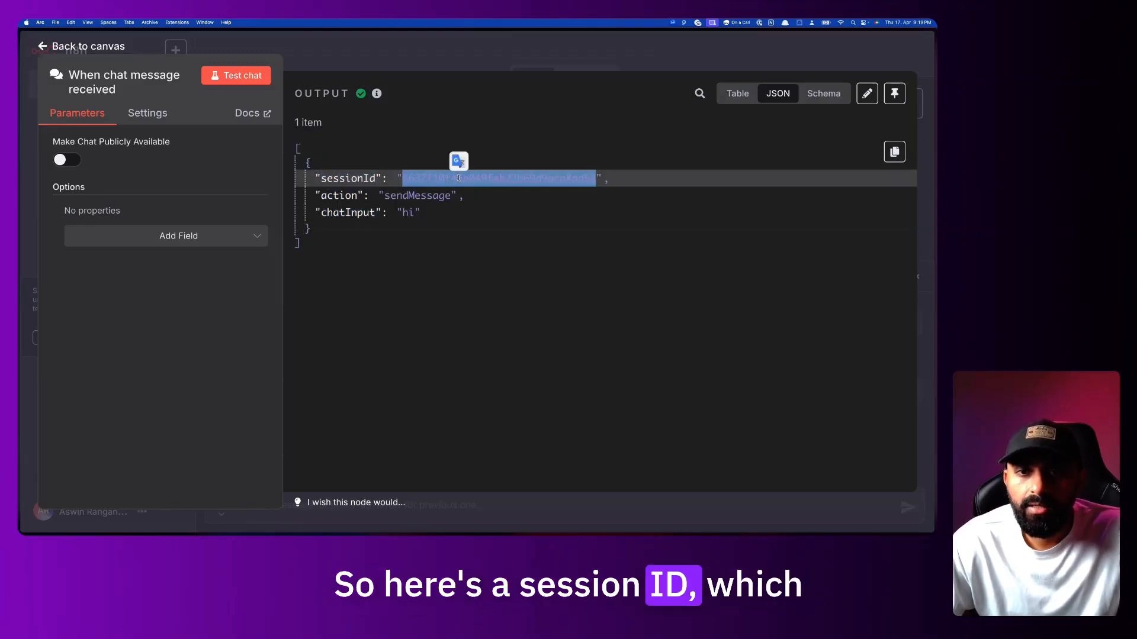
{"action": "left_click", "coordinate": [475, 207]}
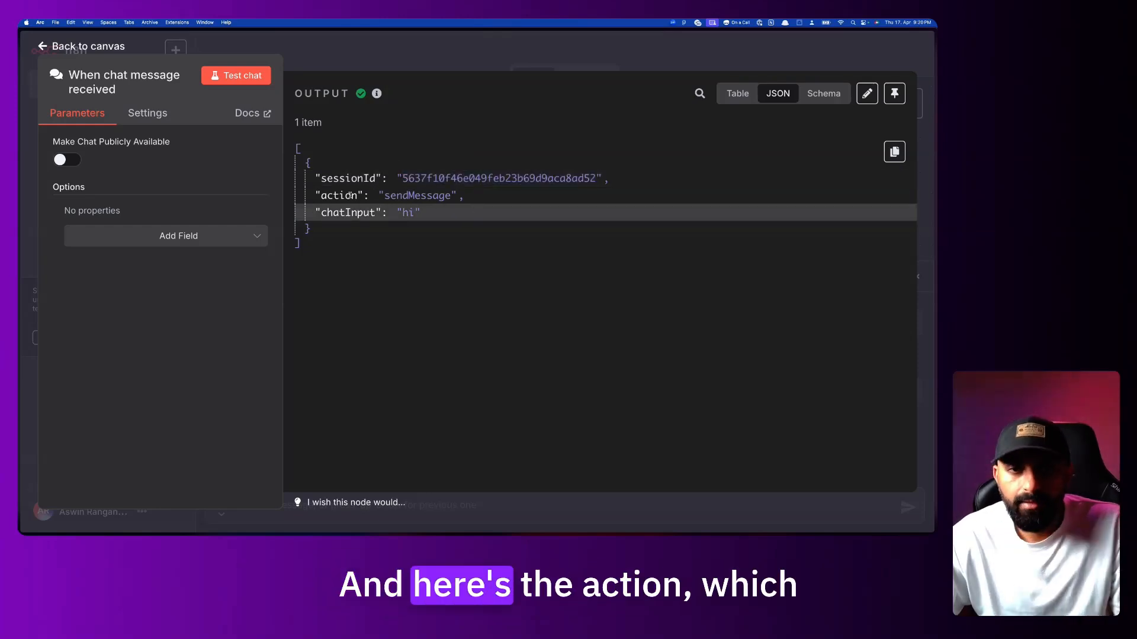
{"action": "double_click", "coordinate": [417, 195]}
{"action": "left_click", "coordinate": [406, 212]}
{"action": "double_click", "coordinate": [408, 212]}
{"action": "left_click", "coordinate": [520, 46]}
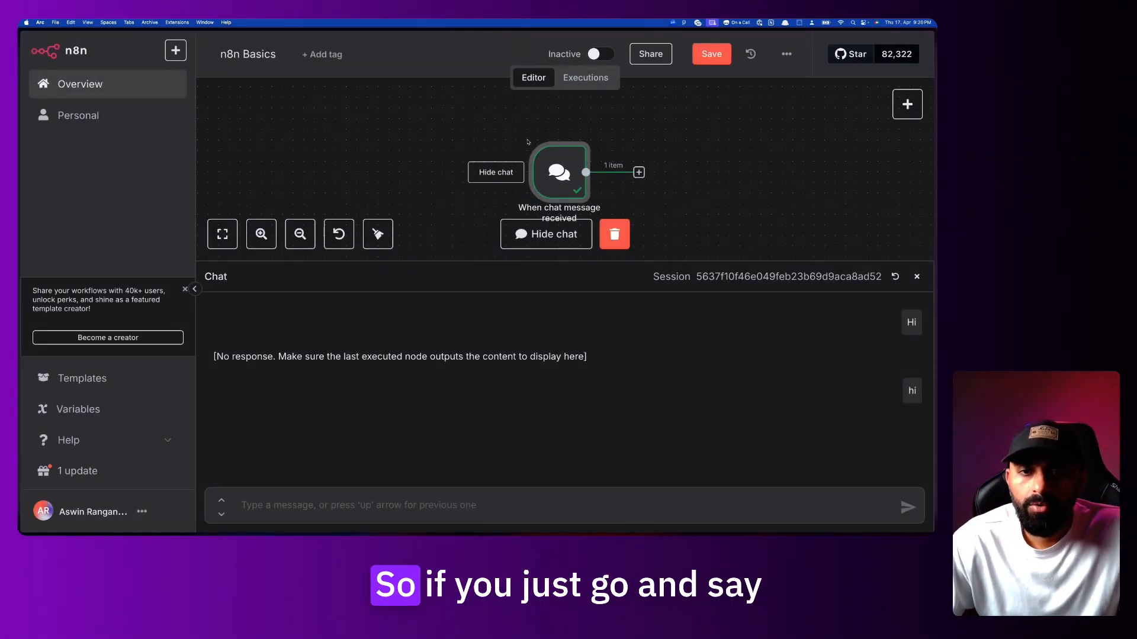
Send "Hello there" in the test chat and check the chatInput value in the trigger node's output.
{"action": "type", "text": "Hello there"}
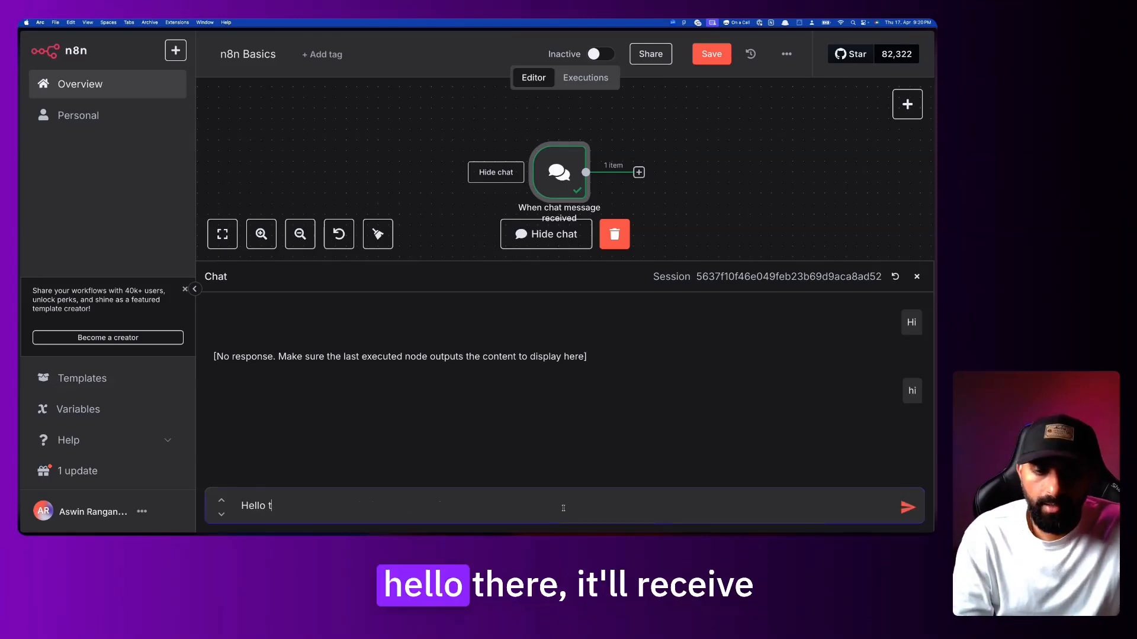
{"action": "key", "text": "Return"}
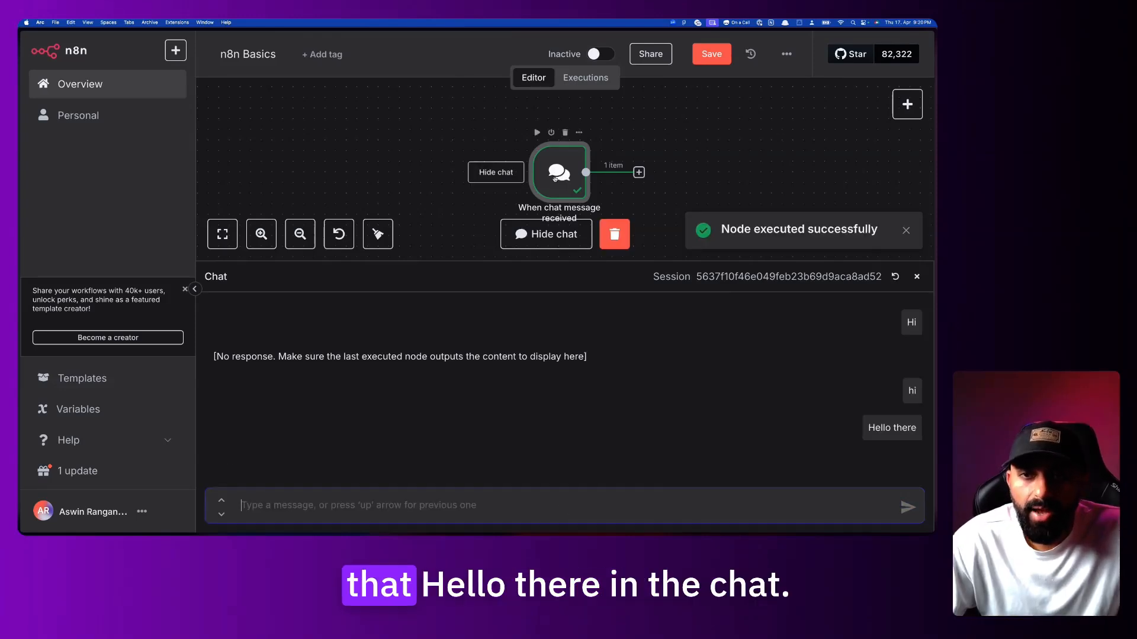
{"action": "double_click", "coordinate": [562, 175]}
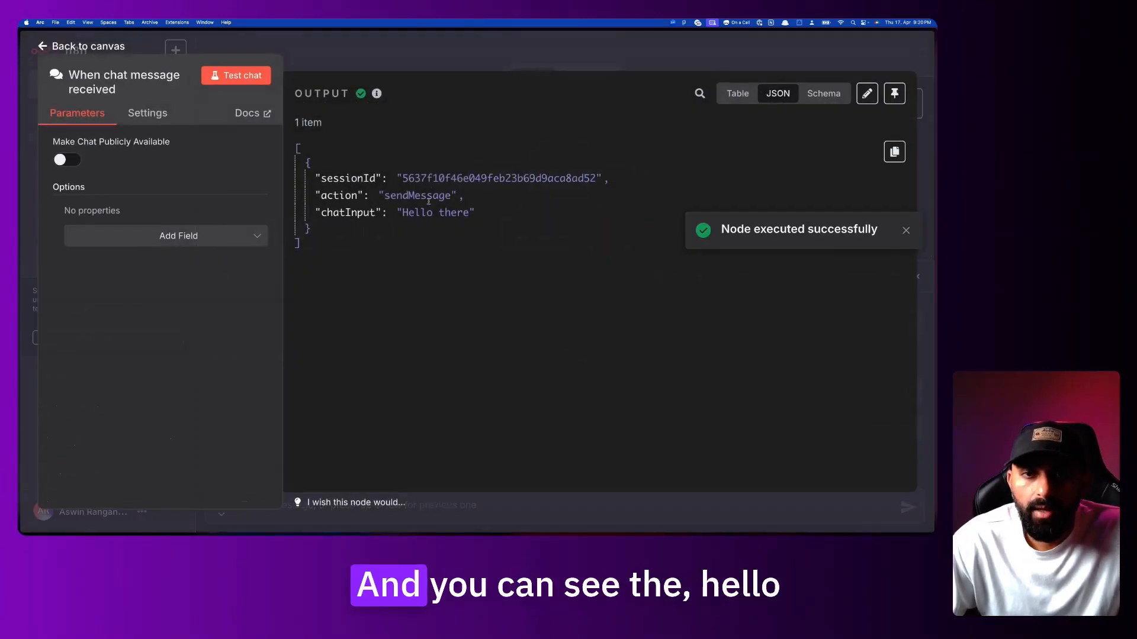
{"action": "left_click_drag", "start_coordinate": [403, 213], "coordinate": [472, 212]}
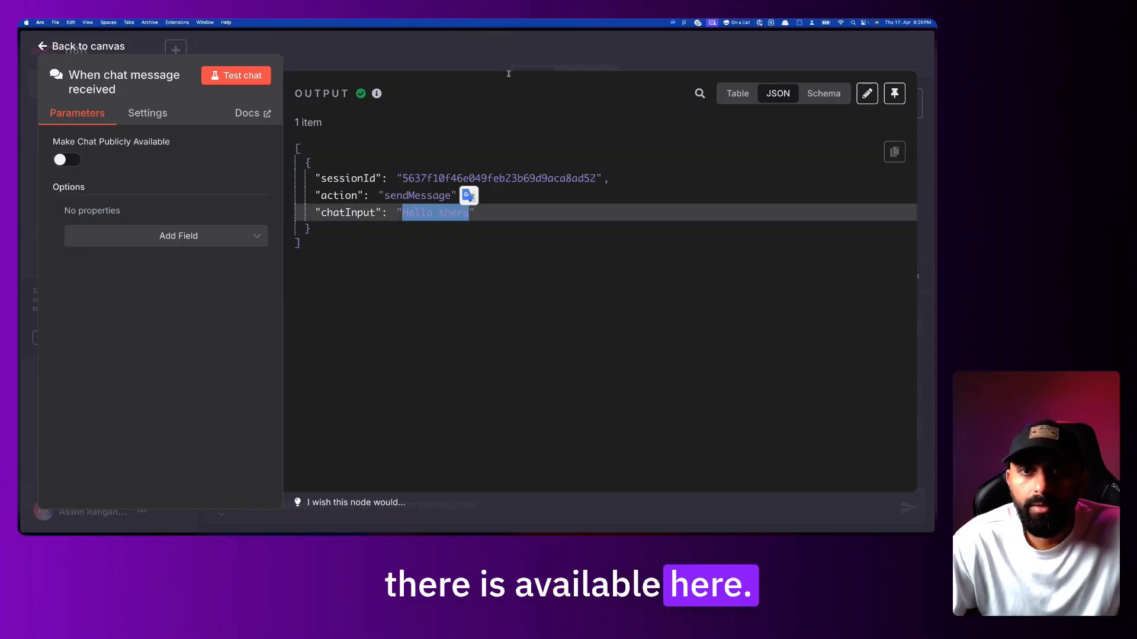
Return from the trigger node's details to the canvas and close the test chat.
{"action": "key", "text": "Escape"}
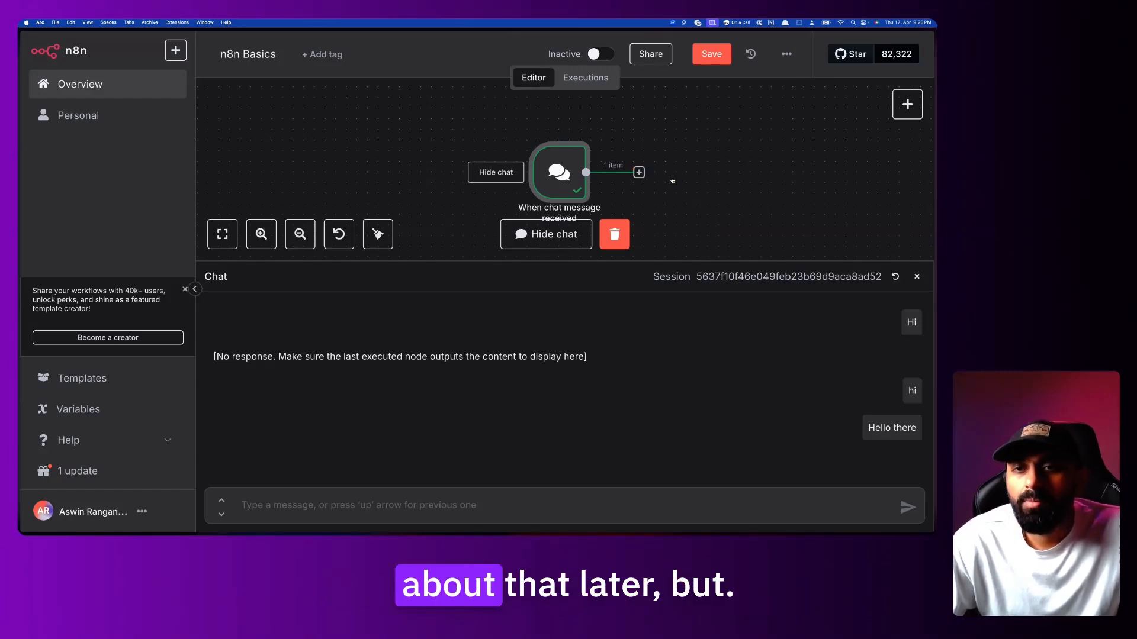
{"action": "scroll", "coordinate": [643, 175], "scroll_direction": "right", "scroll_amount": 2}
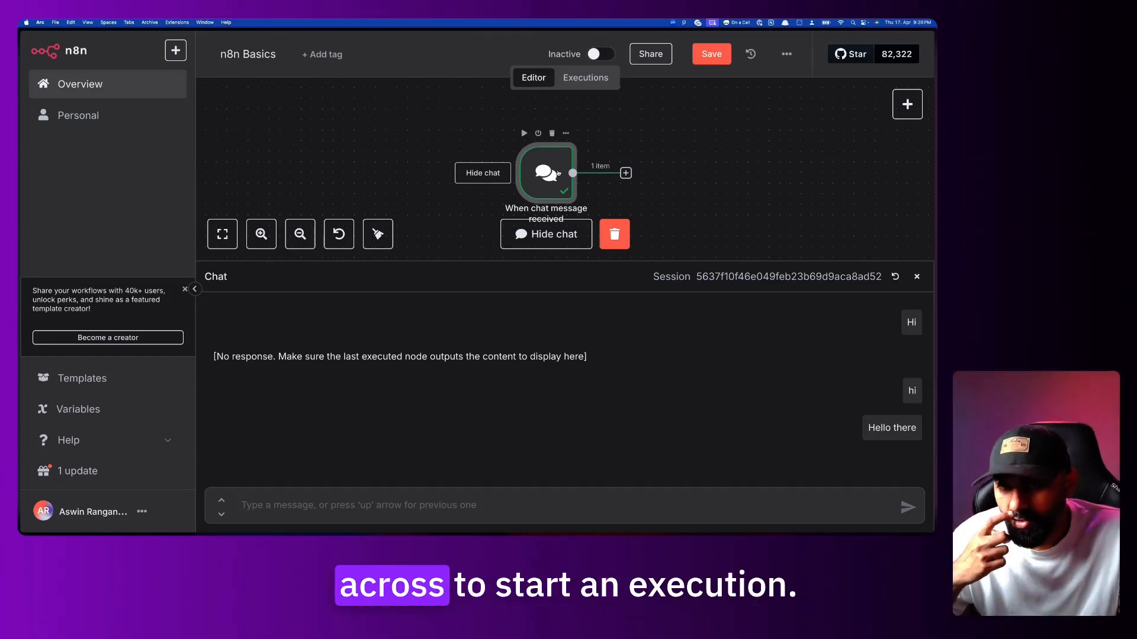
{"action": "scroll", "coordinate": [556, 172], "scroll_direction": "right", "scroll_amount": 3}
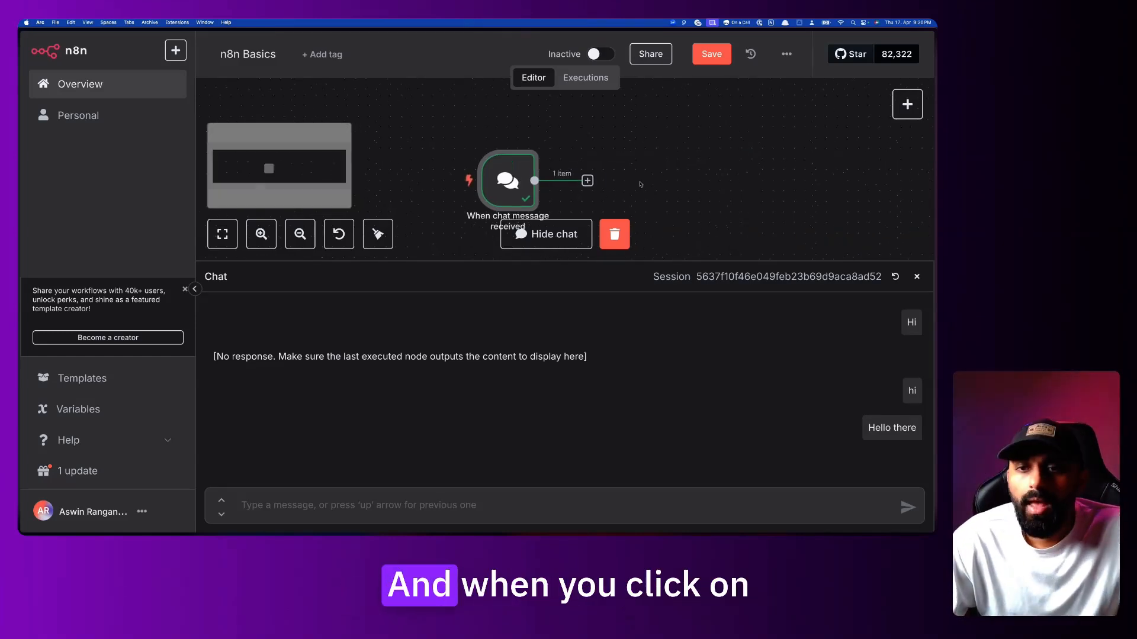
{"action": "left_click", "coordinate": [536, 145]}
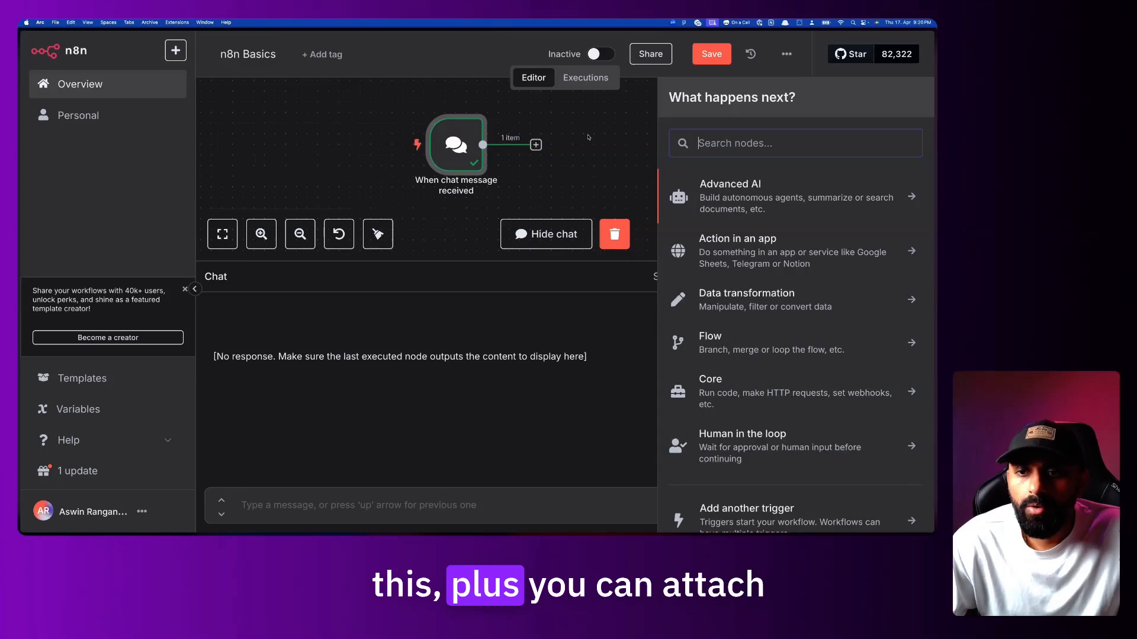
{"action": "key", "text": "Escape"}
{"action": "left_click", "coordinate": [916, 276]}
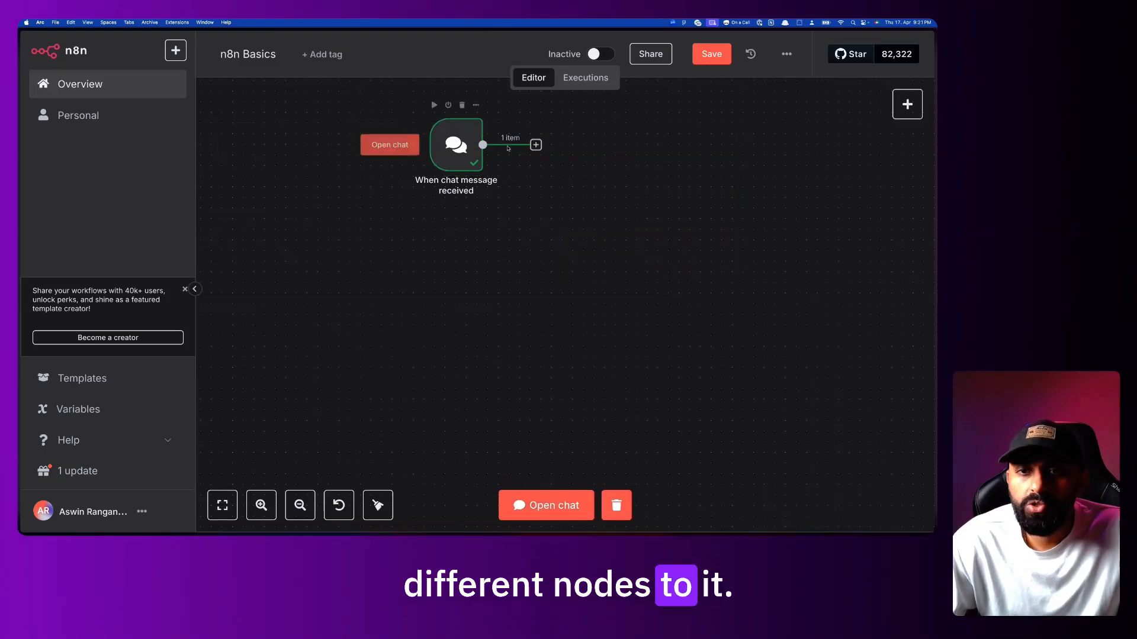
Browse the Advanced AI and Action in an app categories of nodes that can follow the chat trigger.
{"action": "left_click", "coordinate": [536, 145]}
{"action": "type", "text": "r"}
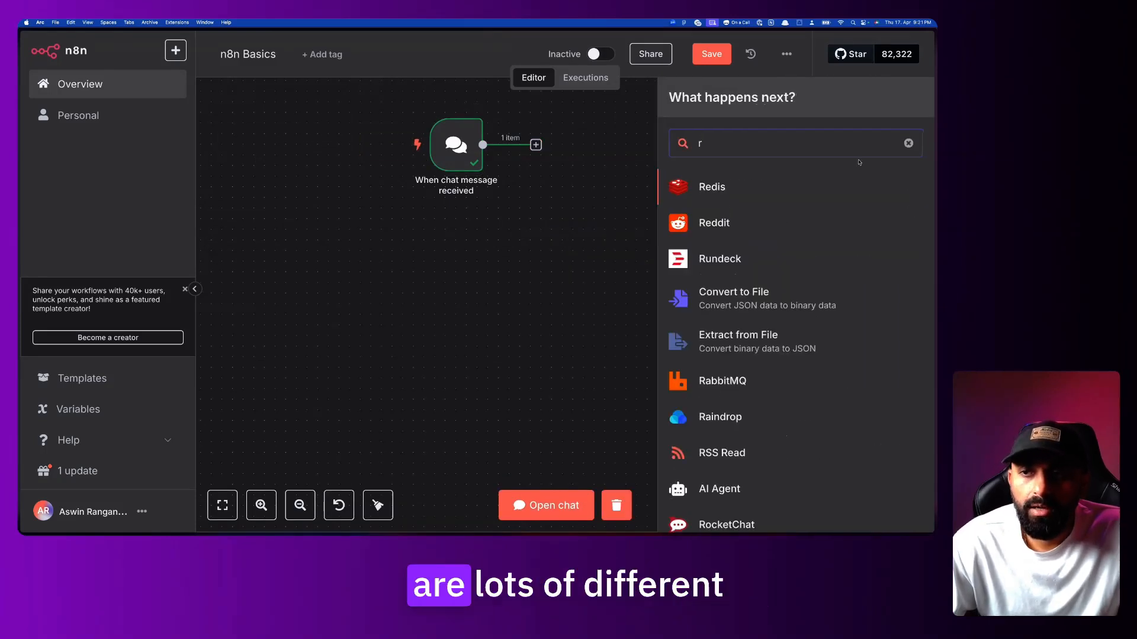
{"action": "key", "text": "BackSpace"}
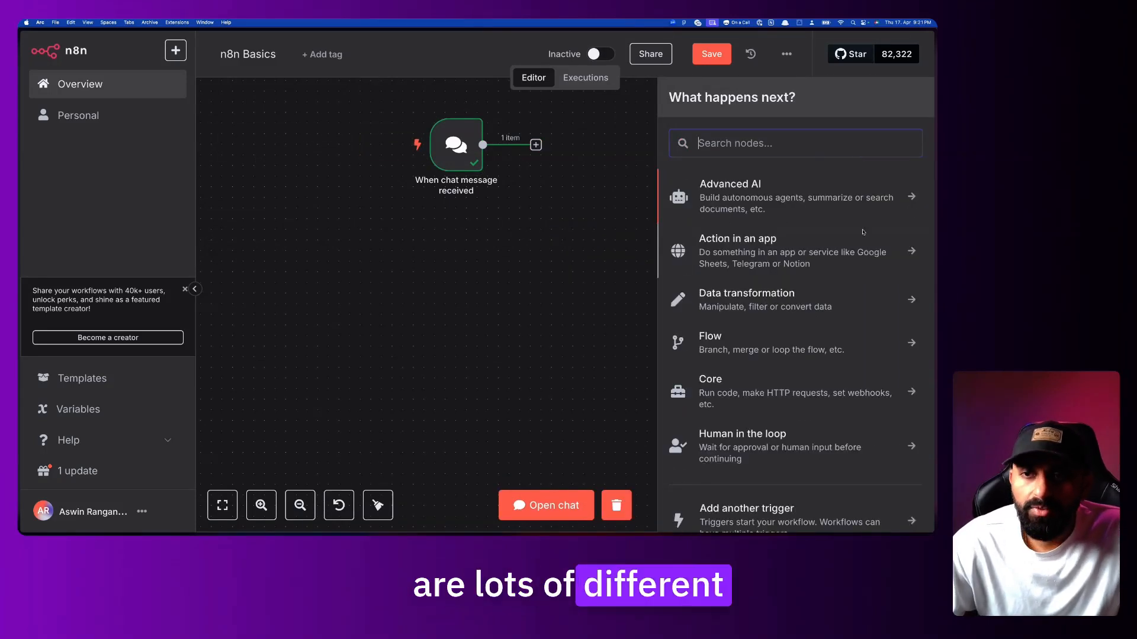
{"action": "left_click", "coordinate": [835, 197]}
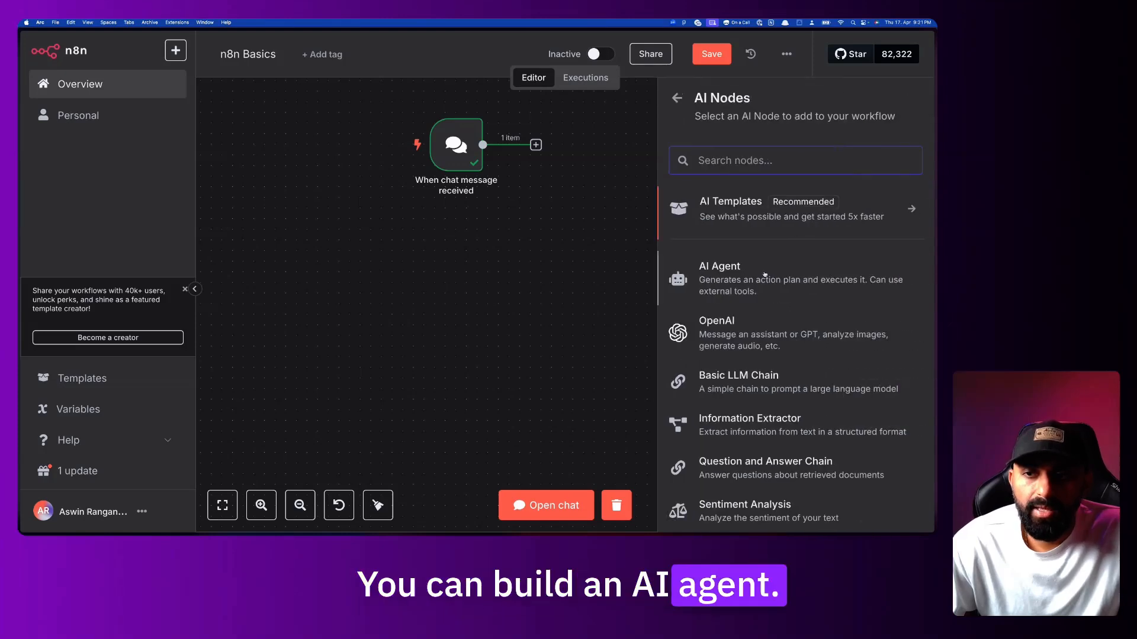
{"action": "left_click", "coordinate": [677, 99]}
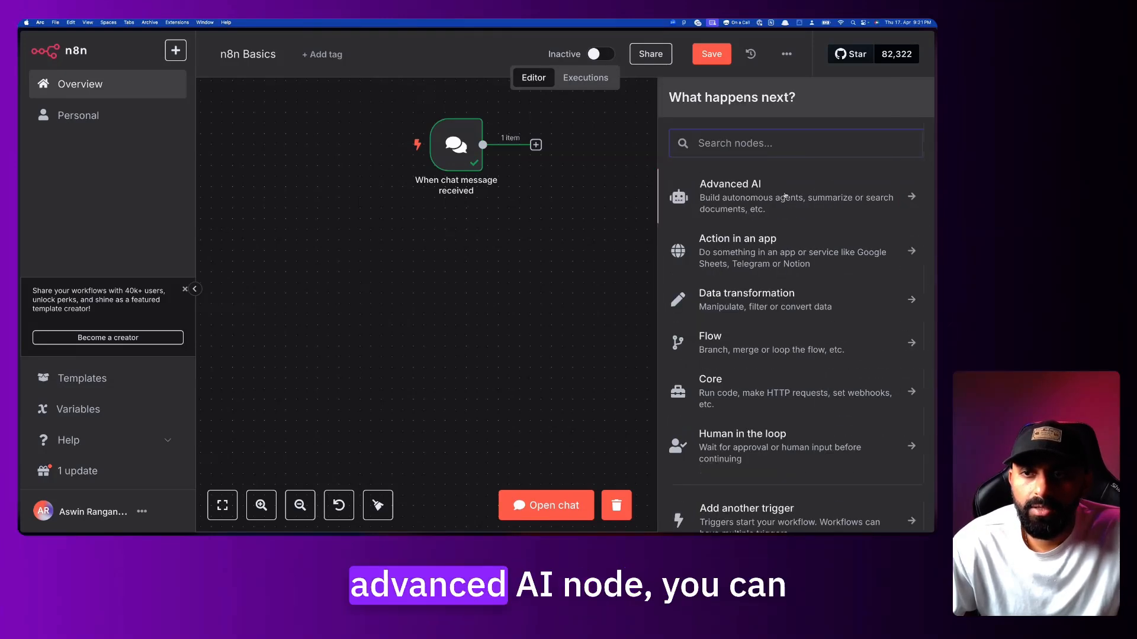
{"action": "left_click", "coordinate": [781, 249]}
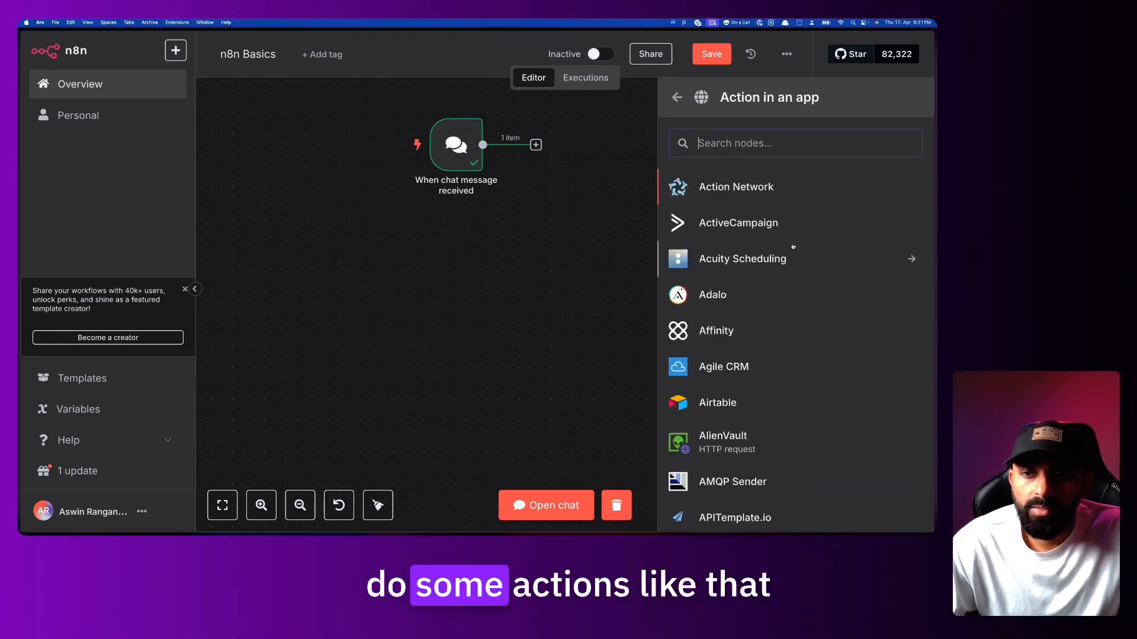
{"action": "scroll", "coordinate": [796, 336], "scroll_direction": "down", "scroll_amount": 7}
{"action": "scroll", "coordinate": [795, 333], "scroll_direction": "up", "scroll_amount": 1}
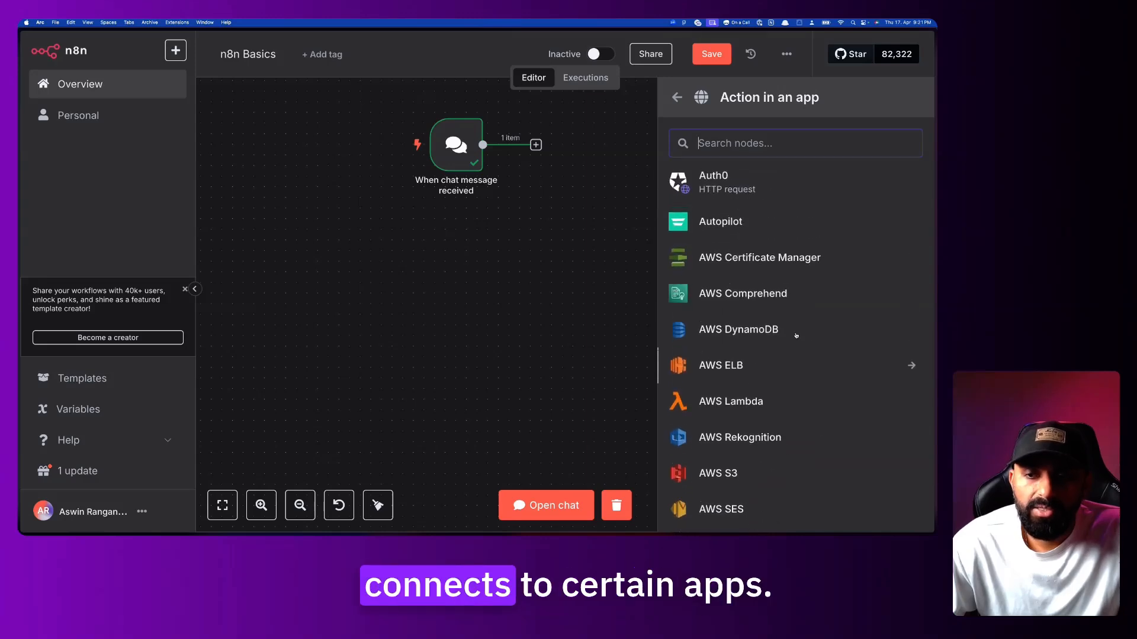
{"action": "left_click", "coordinate": [676, 98]}
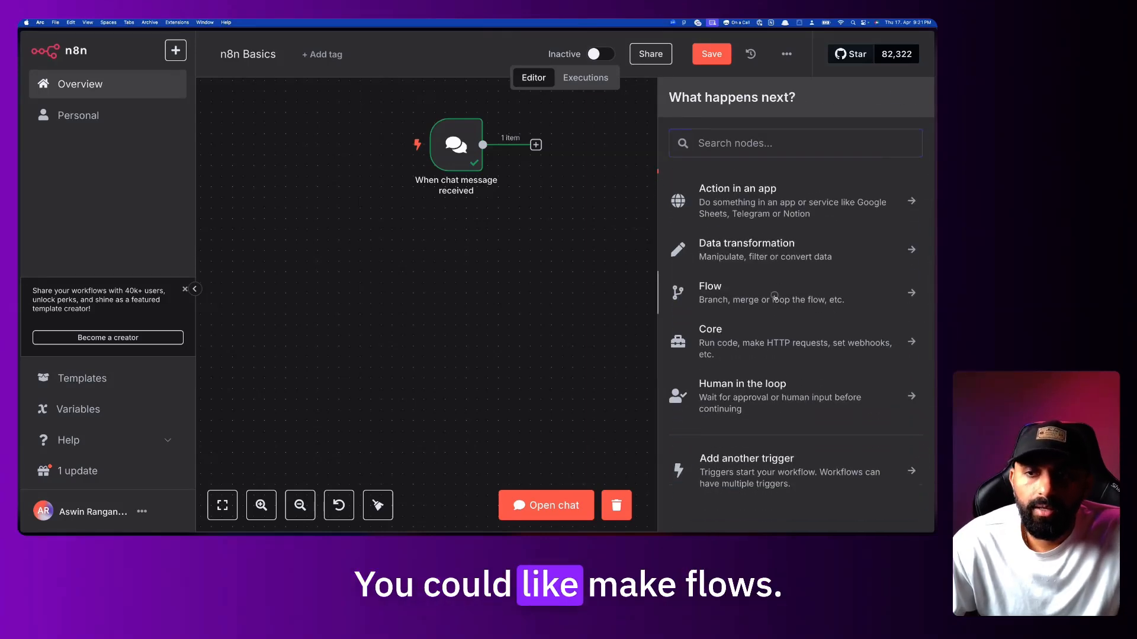
Look through the Flow nodes such as Filter, If and Merge, and return to the node category list.
{"action": "left_click", "coordinate": [774, 296]}
{"action": "scroll", "coordinate": [699, 224], "scroll_direction": "down", "scroll_amount": 1}
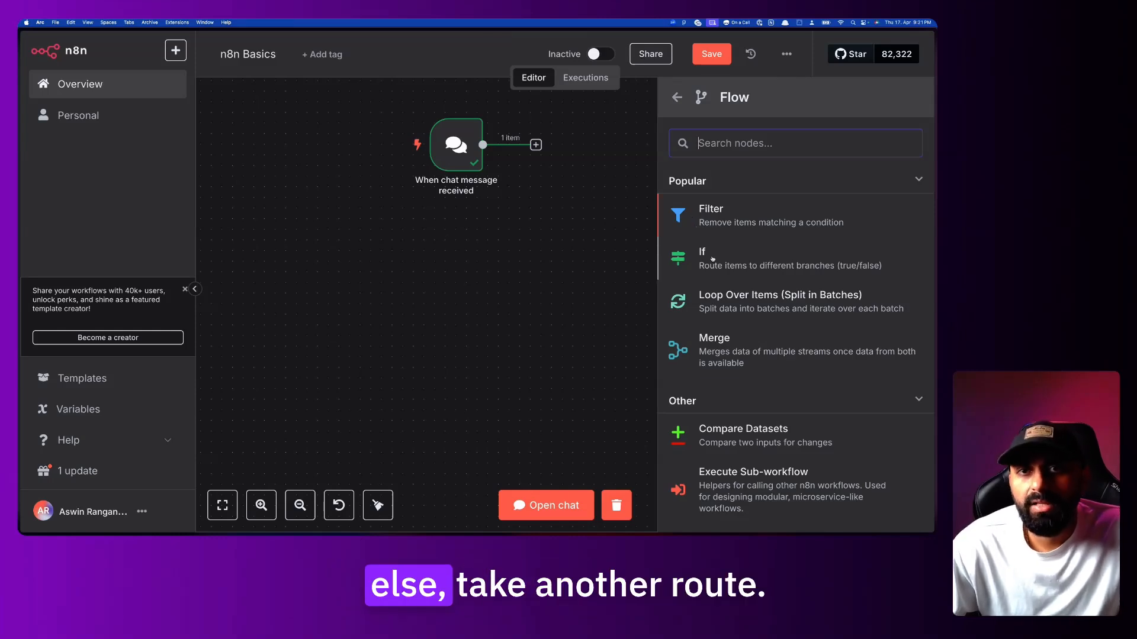
{"action": "left_click", "coordinate": [677, 97]}
{"action": "scroll", "coordinate": [729, 220], "scroll_direction": "down", "scroll_amount": 2}
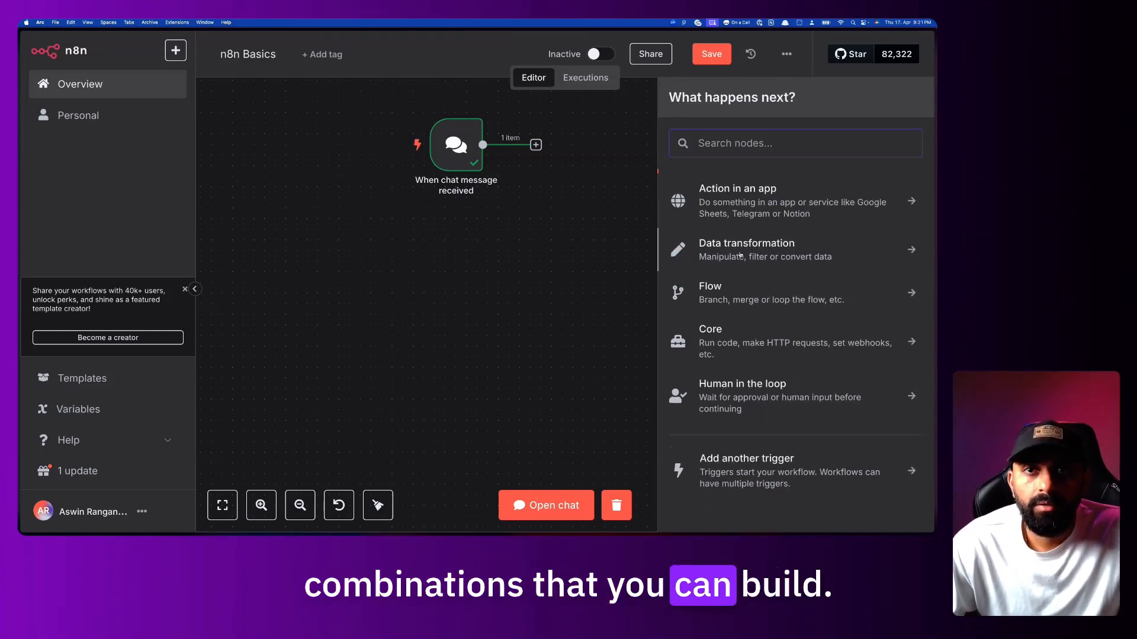
Add an AI Agent node from the Advanced AI category after the chat trigger.
{"action": "scroll", "coordinate": [743, 237], "scroll_direction": "up", "scroll_amount": 2}
{"action": "left_click", "coordinate": [755, 204]}
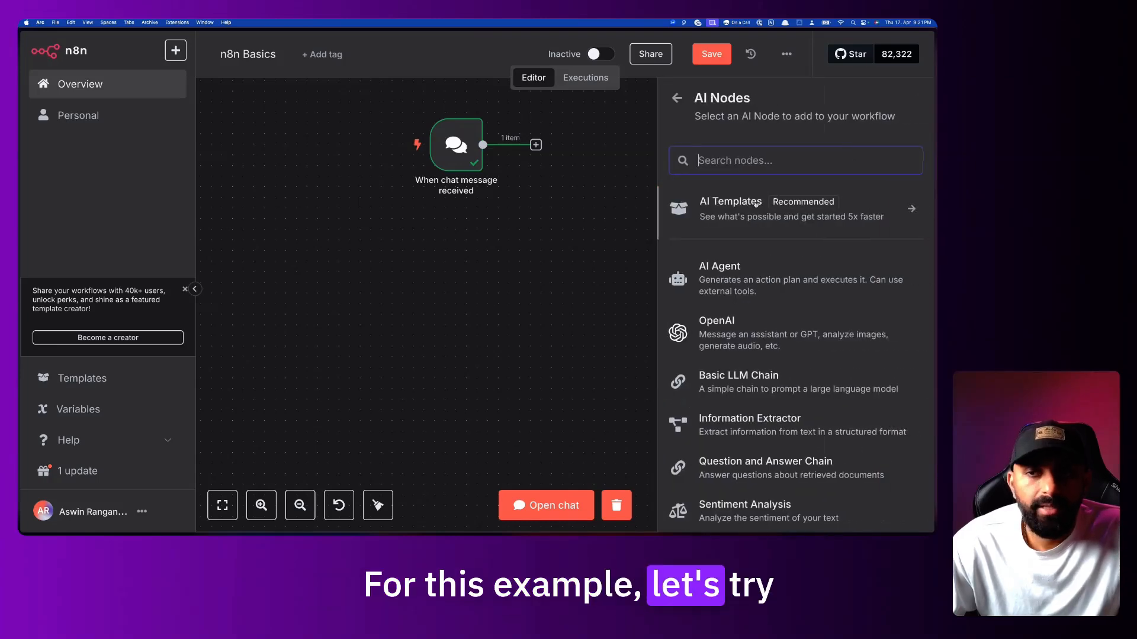
{"action": "scroll", "coordinate": [764, 288], "scroll_direction": "down", "scroll_amount": 2}
{"action": "scroll", "coordinate": [762, 281], "scroll_direction": "up", "scroll_amount": 2}
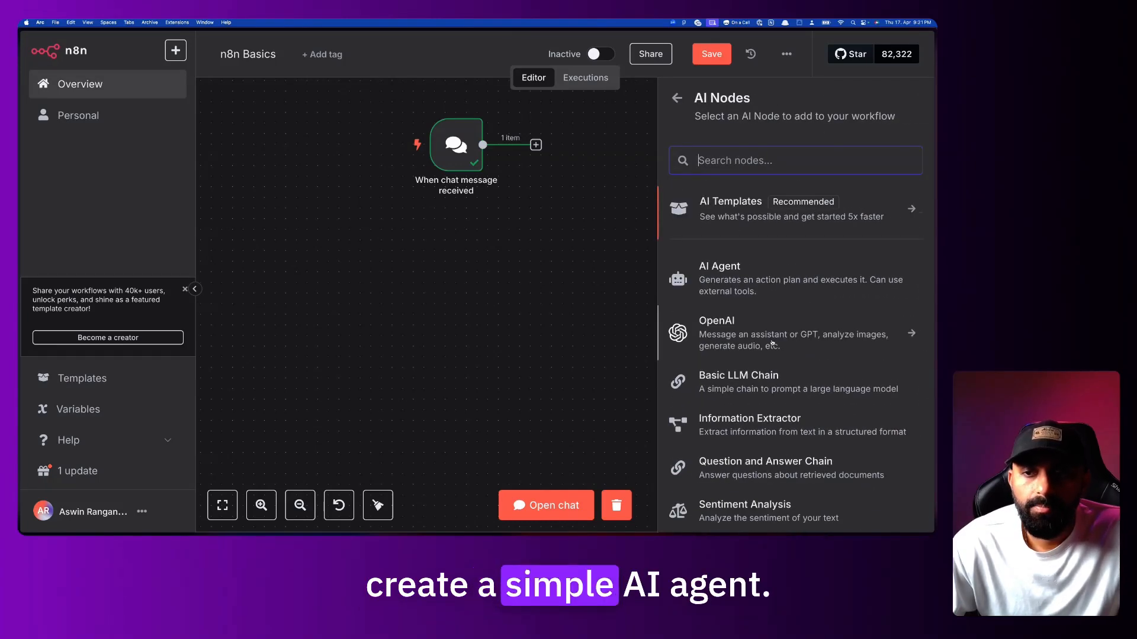
{"action": "left_click", "coordinate": [761, 276]}
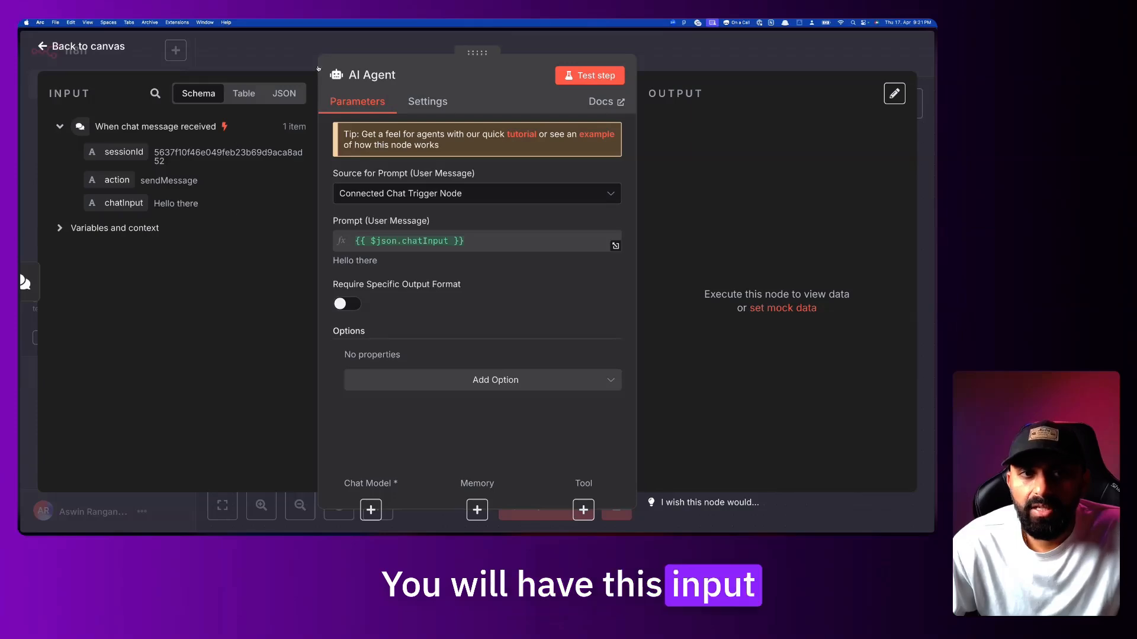
Compare the AI Agent node's input data with and without its connection to the chat trigger, and return to the canvas.
{"action": "key", "text": "Escape"}
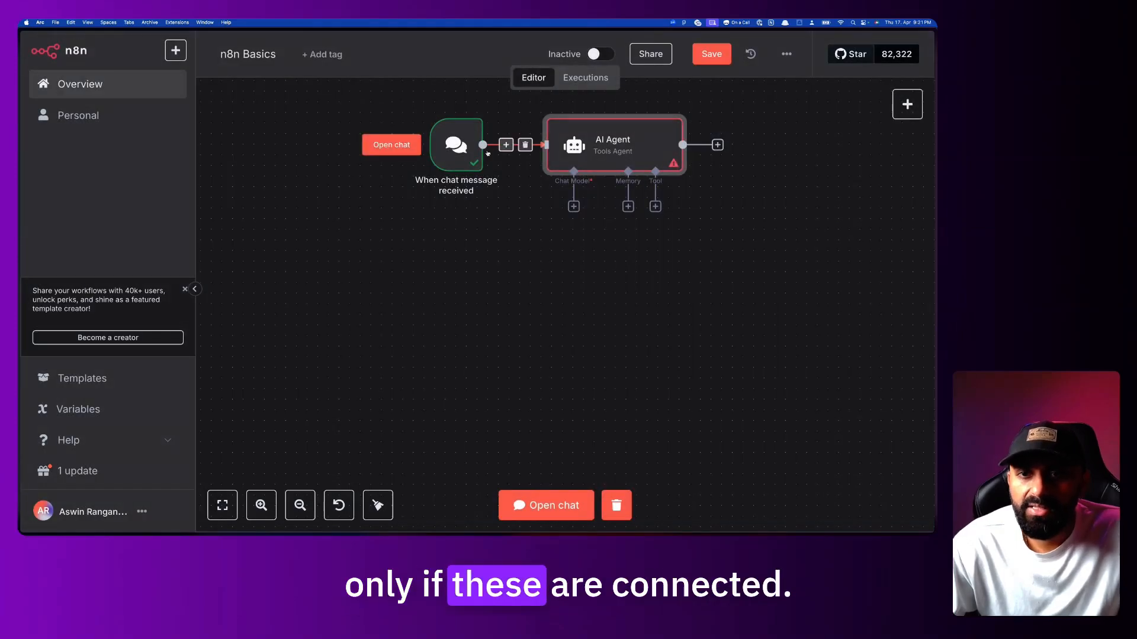
{"action": "double_click", "coordinate": [606, 150]}
{"action": "key", "text": "Escape"}
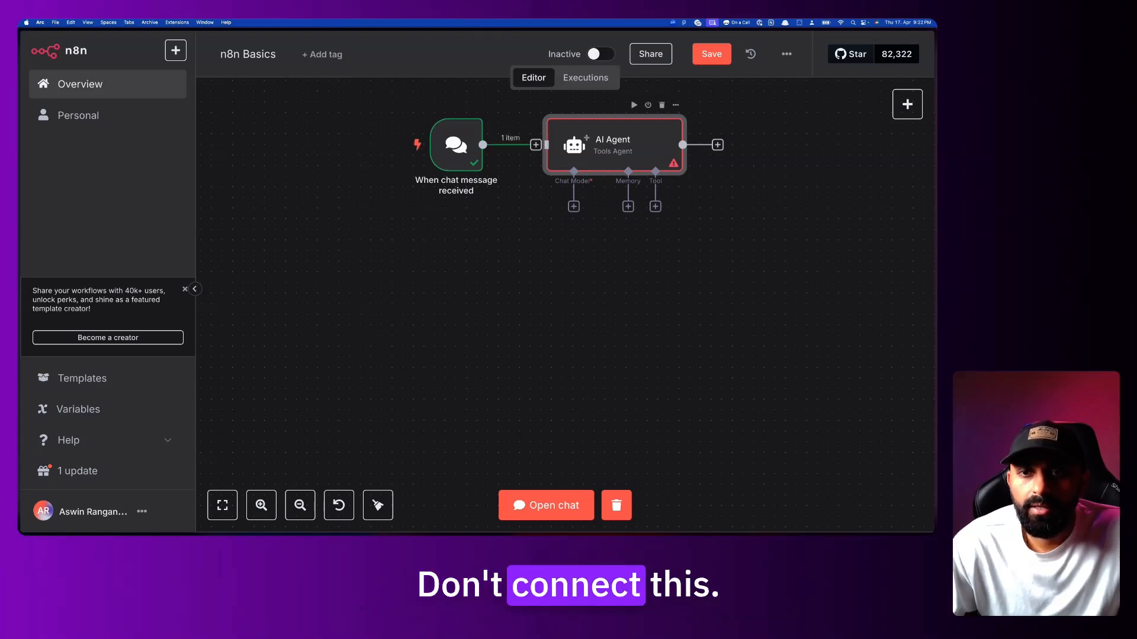
{"action": "double_click", "coordinate": [610, 149]}
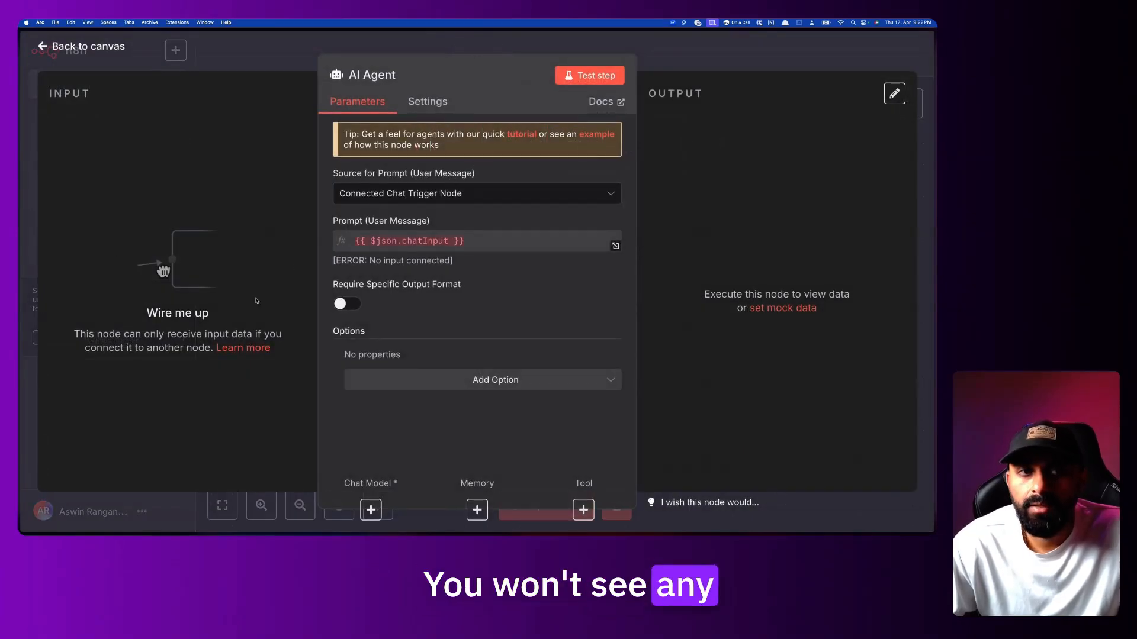
{"action": "key", "text": "Escape"}
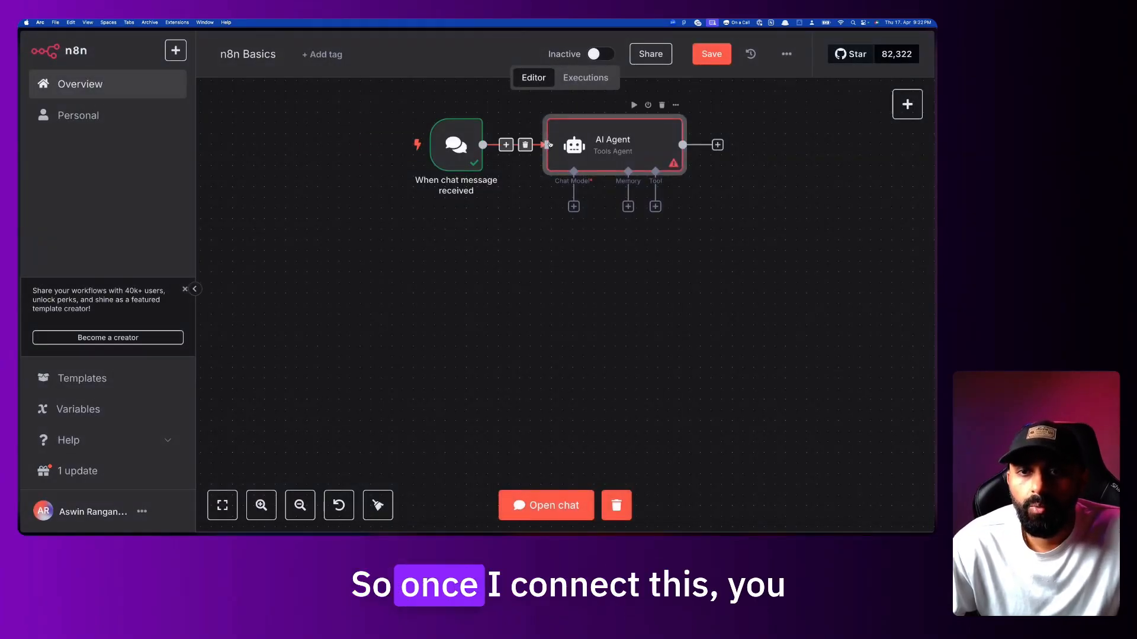
Open the AI Agent node and view its input data as a table, as JSON, and again as a schema.
{"action": "double_click", "coordinate": [585, 149]}
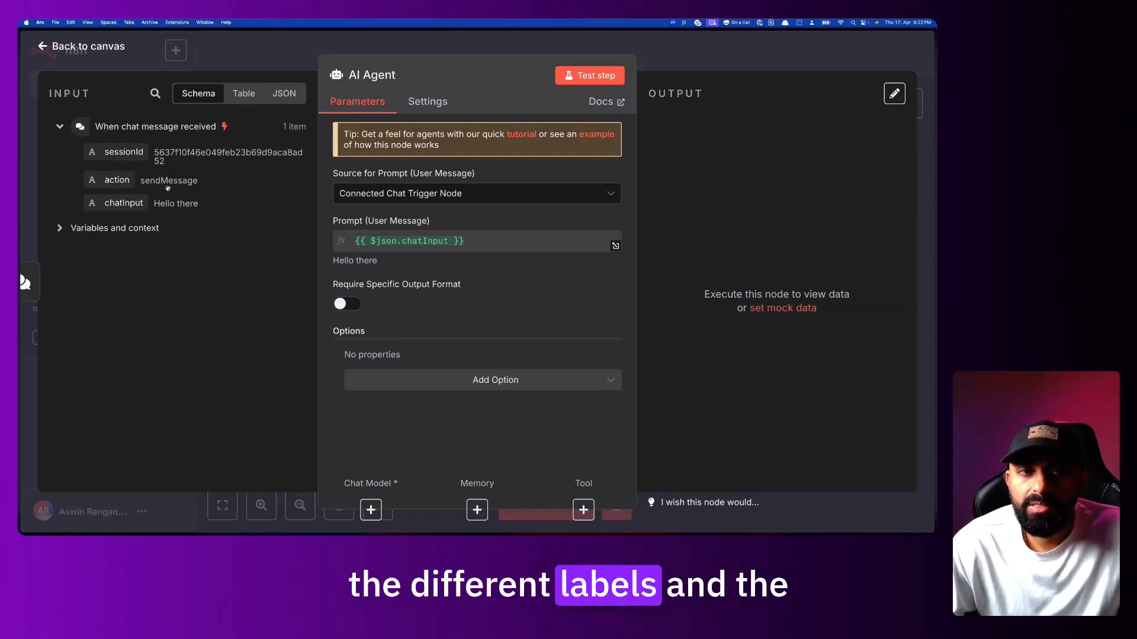
{"action": "left_click", "coordinate": [244, 93]}
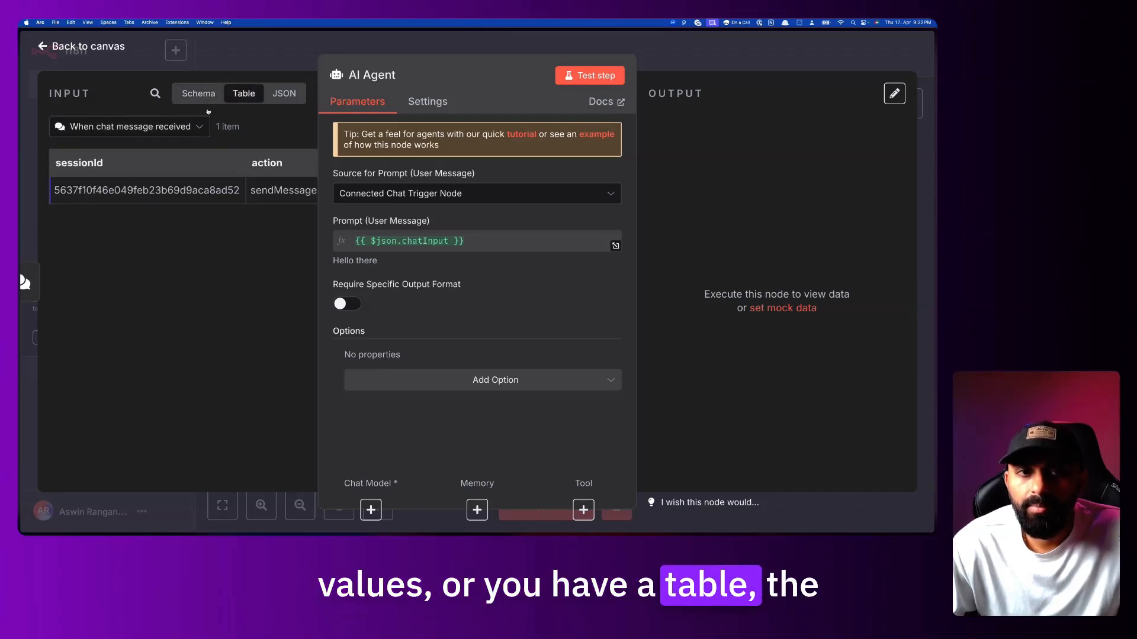
{"action": "scroll", "coordinate": [245, 190], "scroll_direction": "left", "scroll_amount": 3}
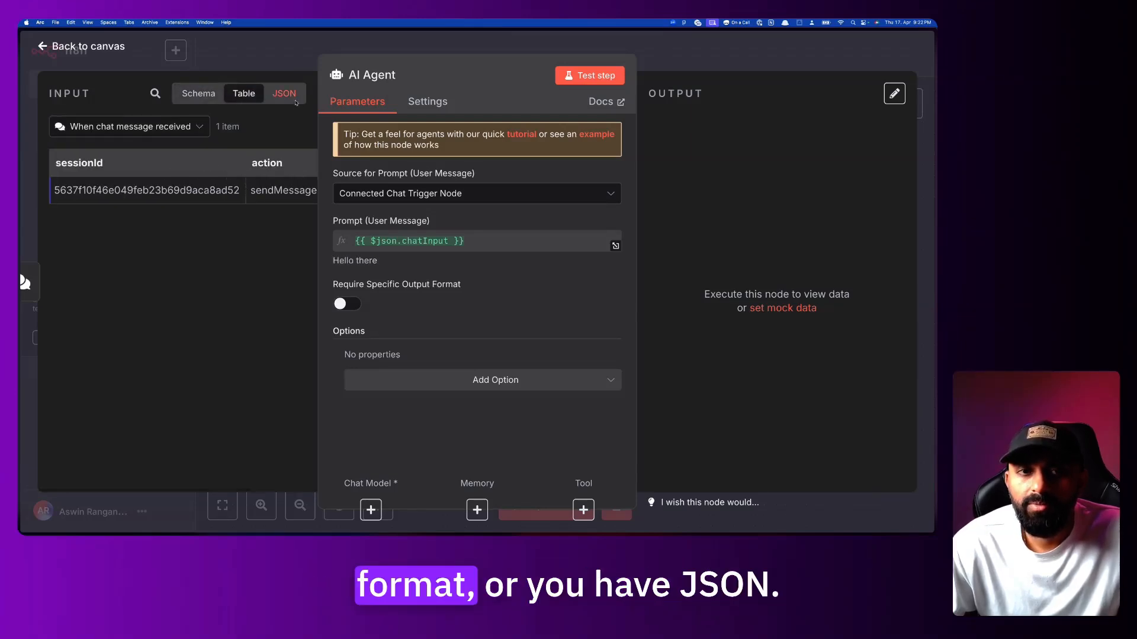
{"action": "left_click", "coordinate": [284, 93]}
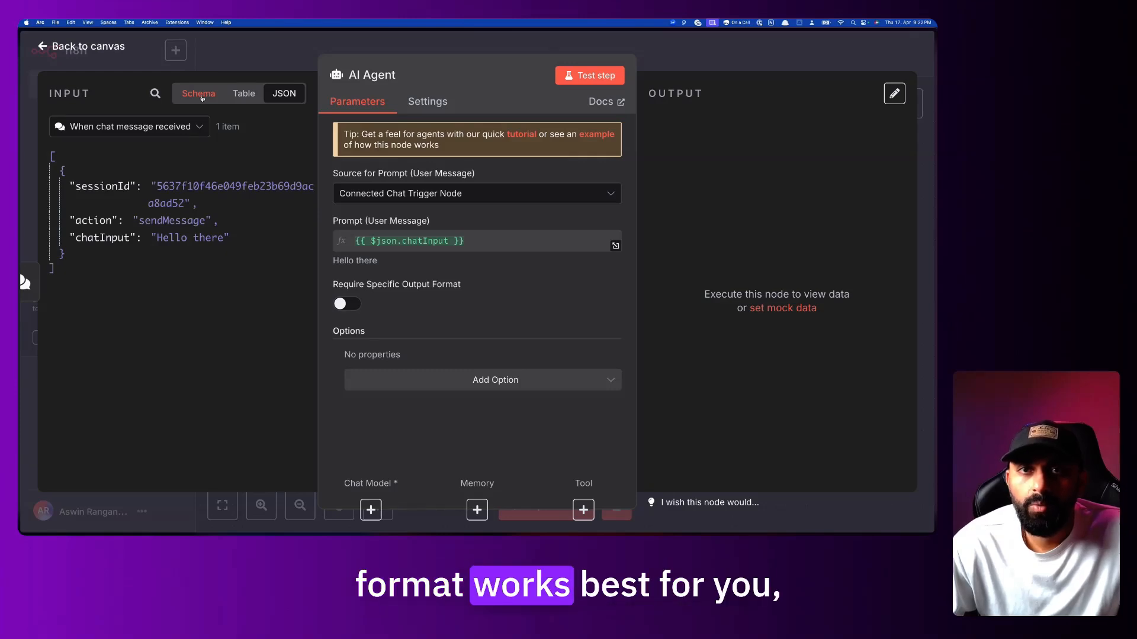
{"action": "left_click", "coordinate": [201, 97]}
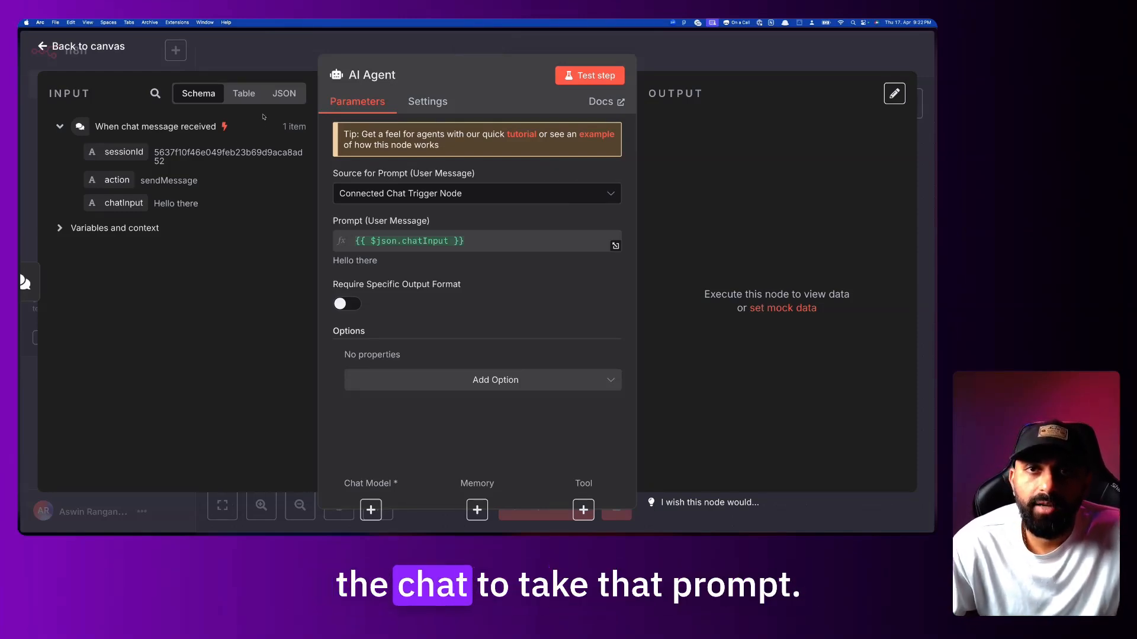
Set the AI Agent's prompt source to Define below and enter the prompt "You are an assistant who tells good jokes.".
{"action": "left_click", "coordinate": [390, 193]}
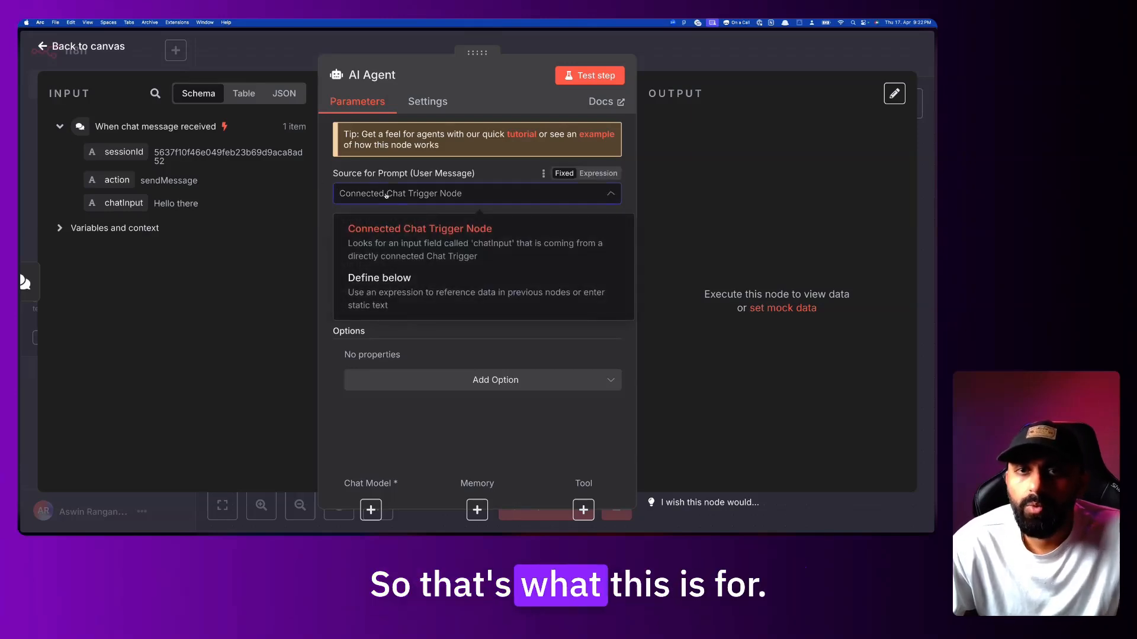
{"action": "left_click", "coordinate": [401, 283]}
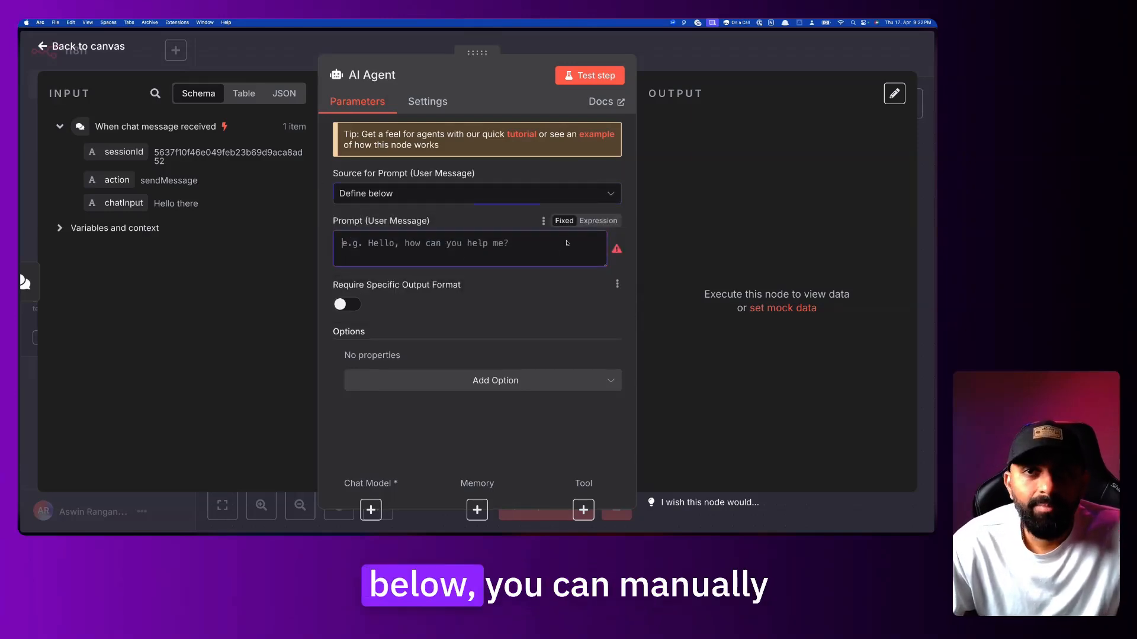
{"action": "left_click", "coordinate": [549, 256]}
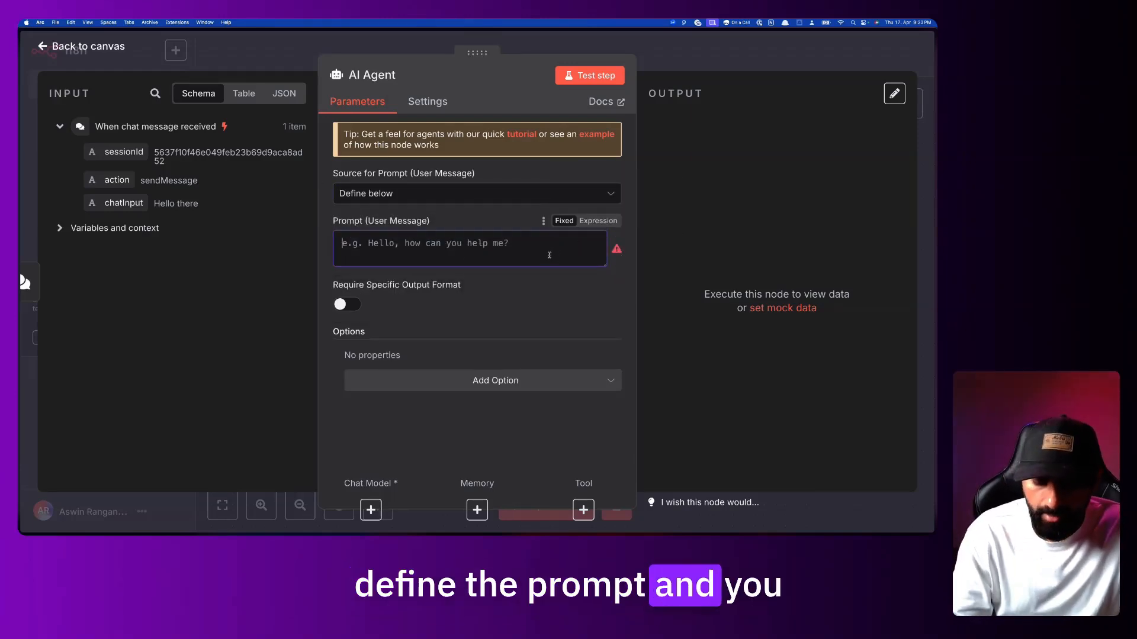
{"action": "type", "text": "You are an "}
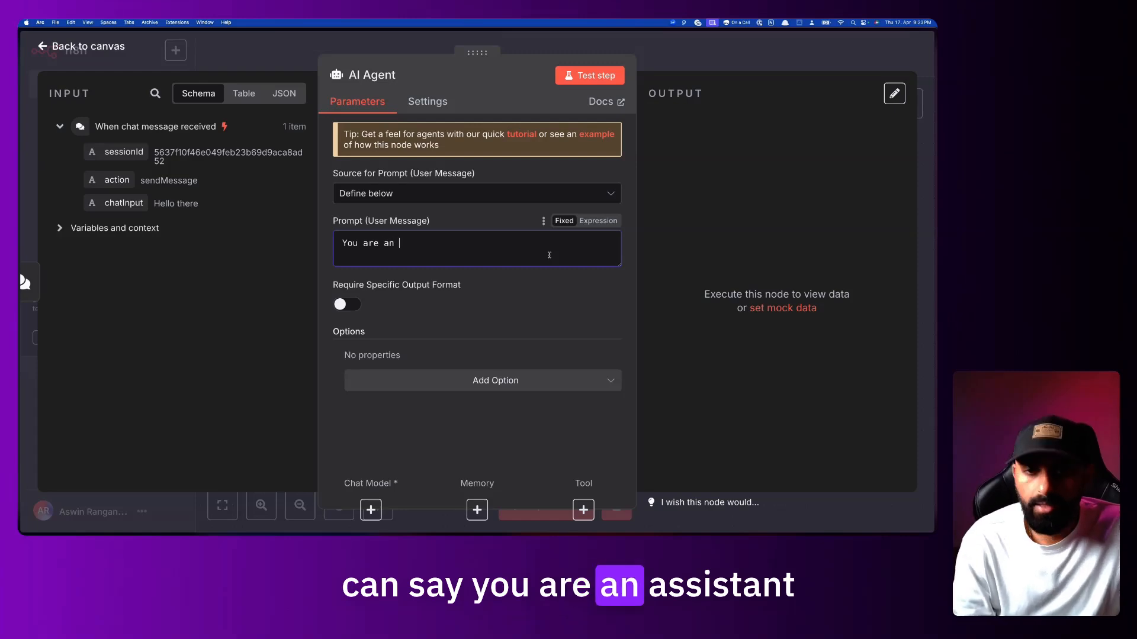
{"action": "type", "text": "assistant who tells "}
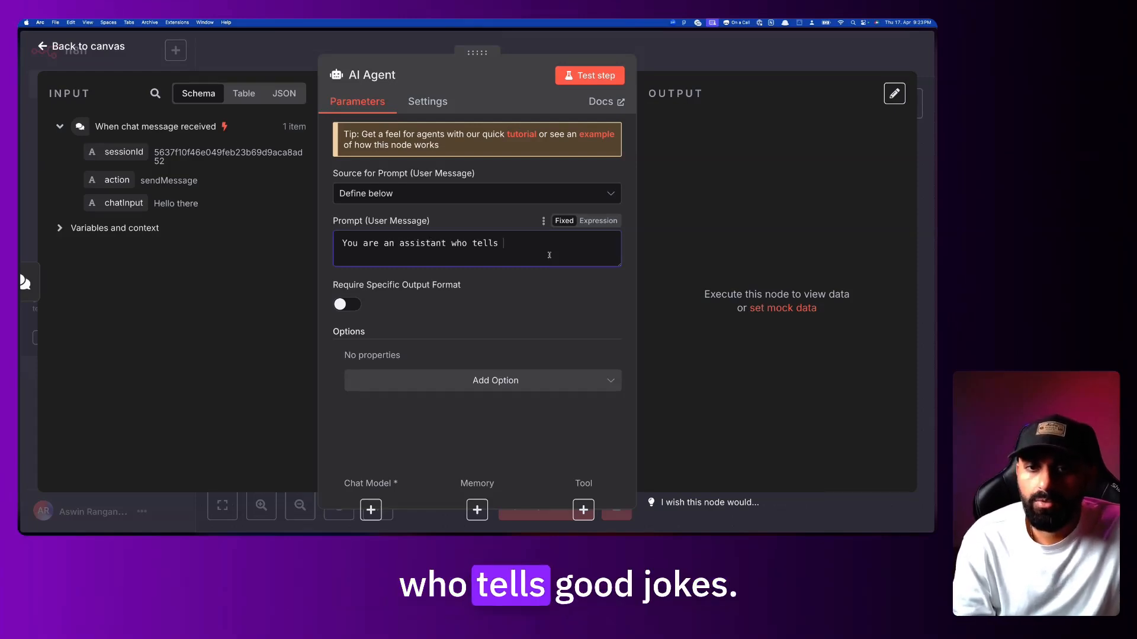
{"action": "type", "text": "good jokes."}
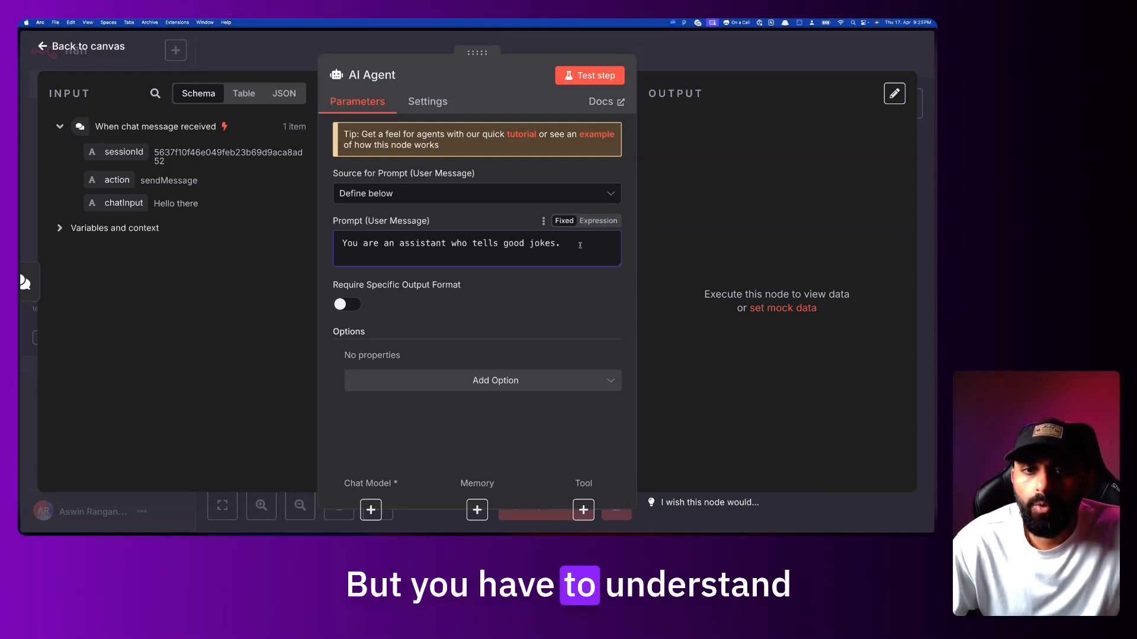
{"action": "left_click_drag", "start_coordinate": [560, 243], "coordinate": [508, 245]}
{"action": "left_click", "coordinate": [372, 254]}
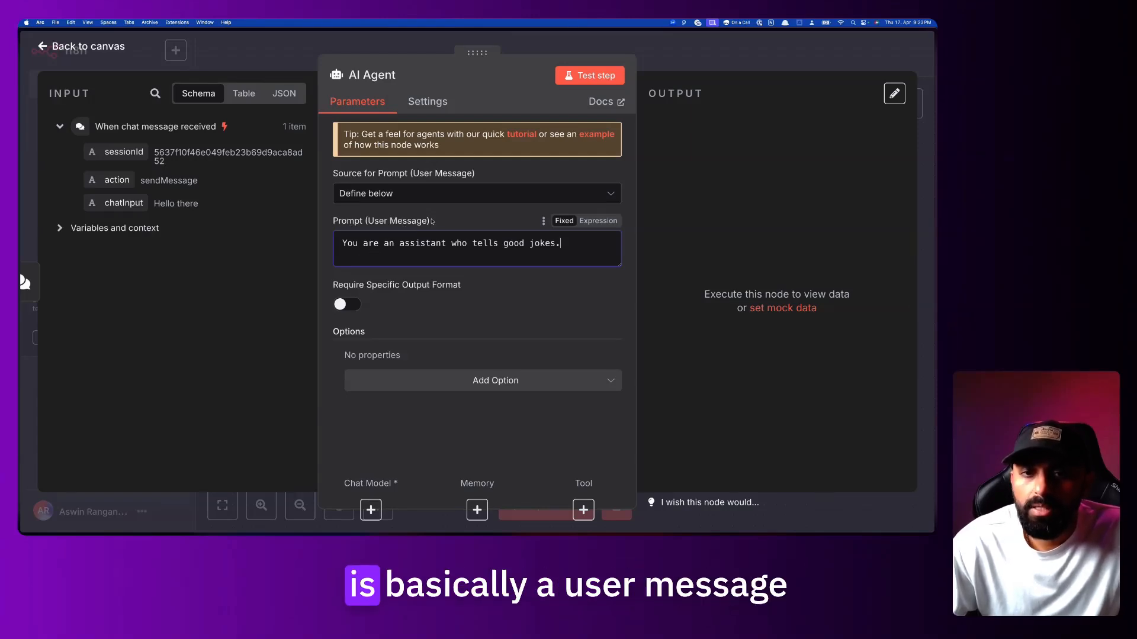
Add the System Message option to the AI Agent node.
{"action": "left_click", "coordinate": [462, 380]}
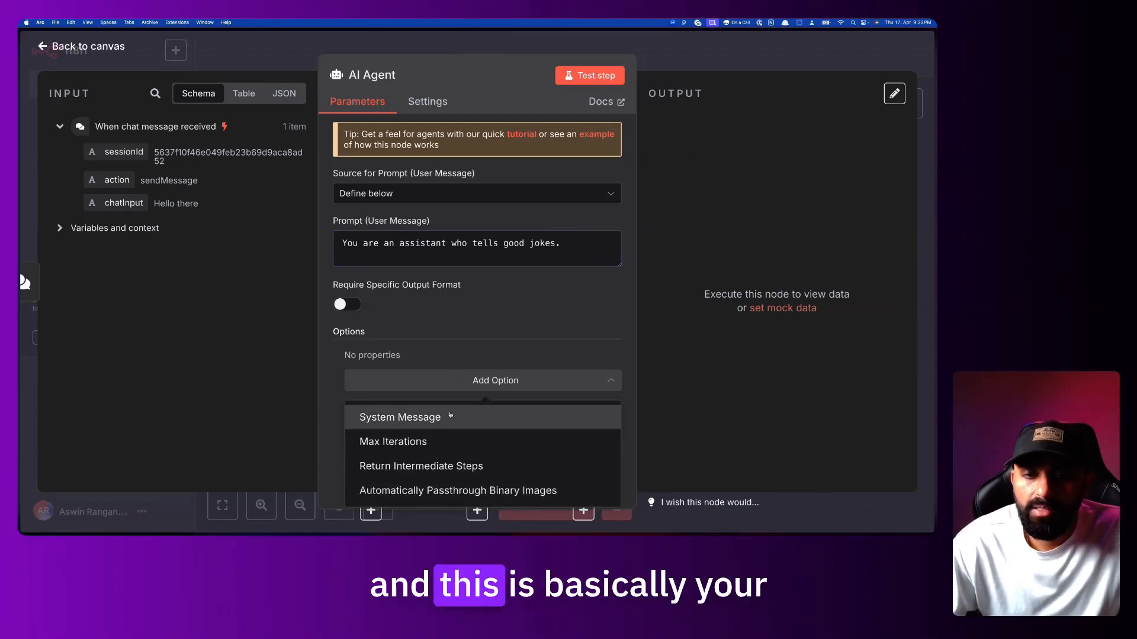
{"action": "left_click", "coordinate": [449, 413]}
{"action": "scroll", "coordinate": [467, 414], "scroll_direction": "down", "scroll_amount": 1}
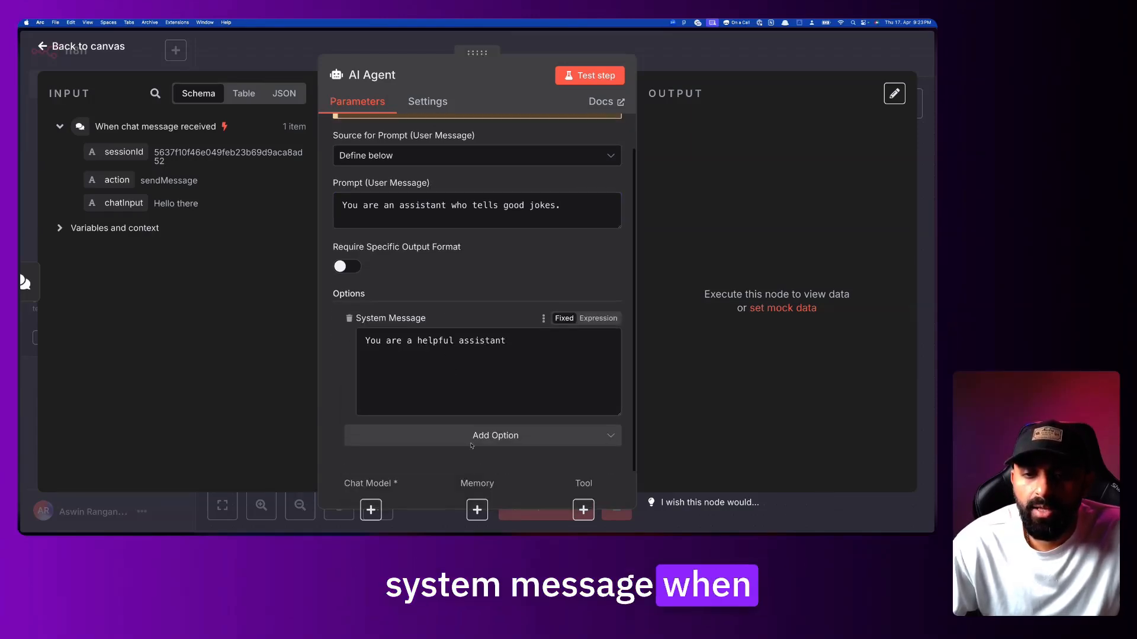
Move the text "You are an assistant who tells good jokes." from the AI Agent's user prompt into its System Message, replacing the default text.
{"action": "left_click", "coordinate": [488, 443]}
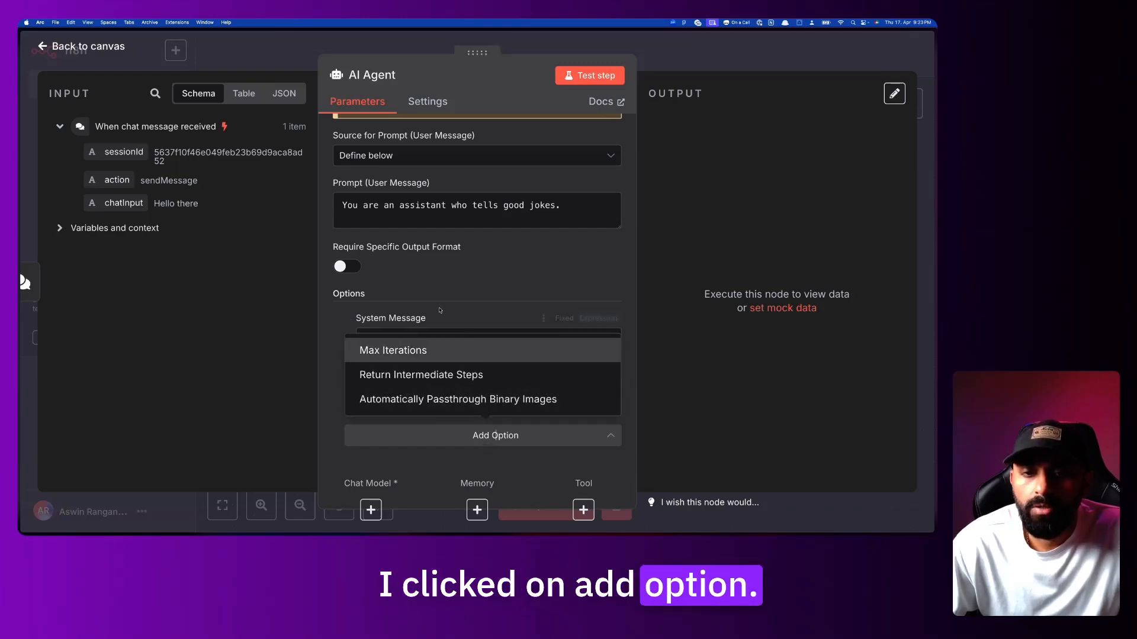
{"action": "left_click", "coordinate": [439, 309]}
{"action": "triple_click", "coordinate": [364, 341]}
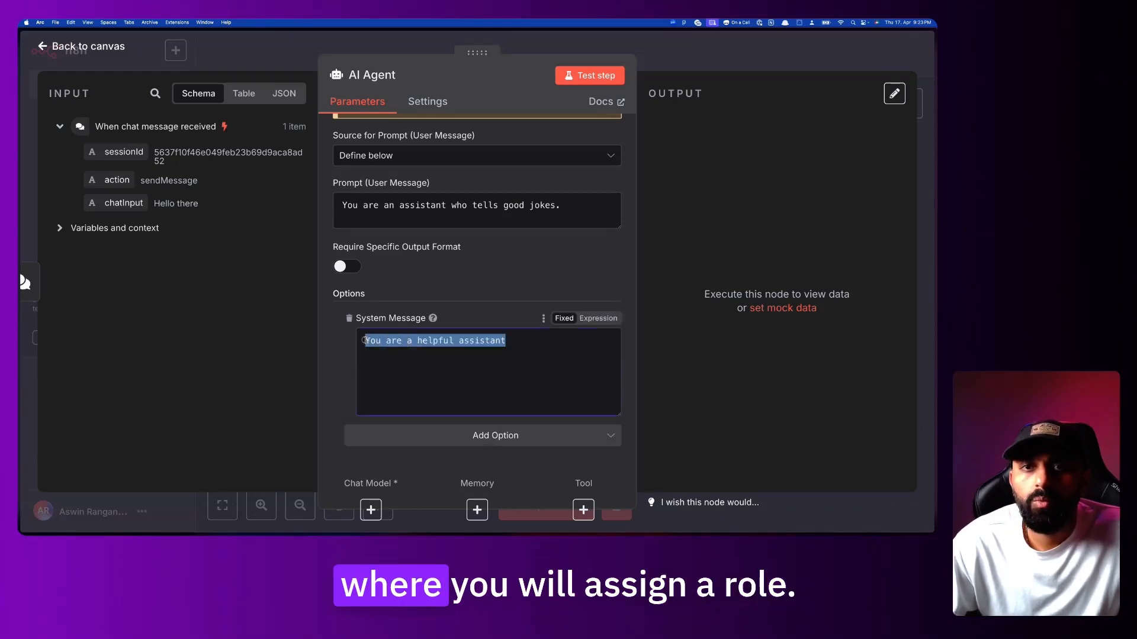
{"action": "left_click_drag", "start_coordinate": [561, 206], "coordinate": [382, 206]}
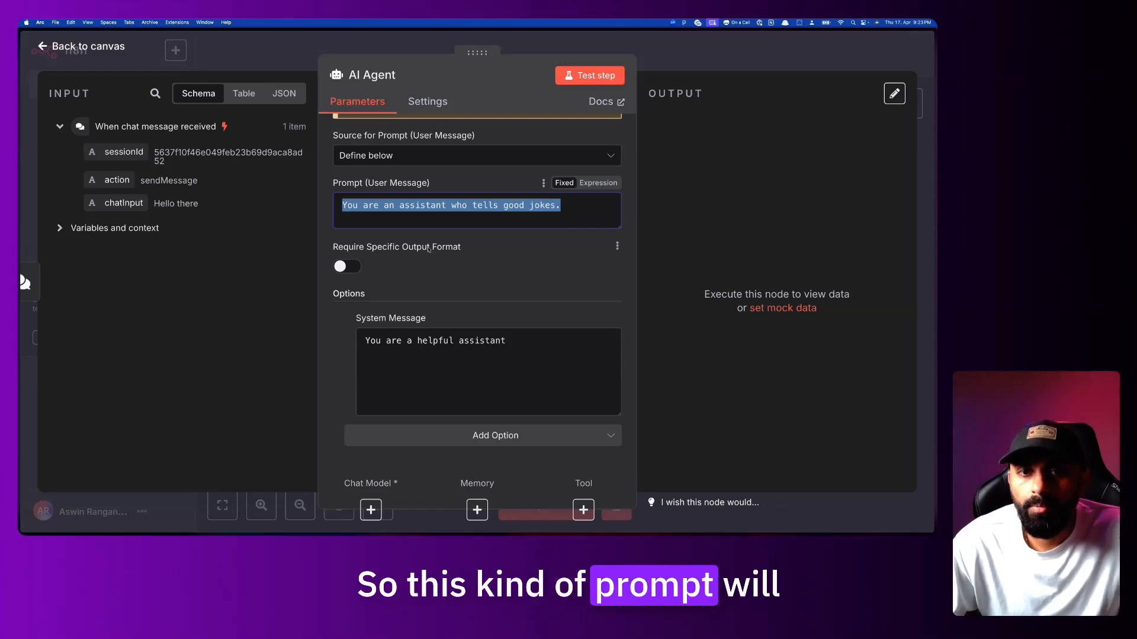
{"action": "key", "text": "ctrl+x"}
{"action": "left_click", "coordinate": [501, 342]}
{"action": "key", "text": "ctrl+v"}
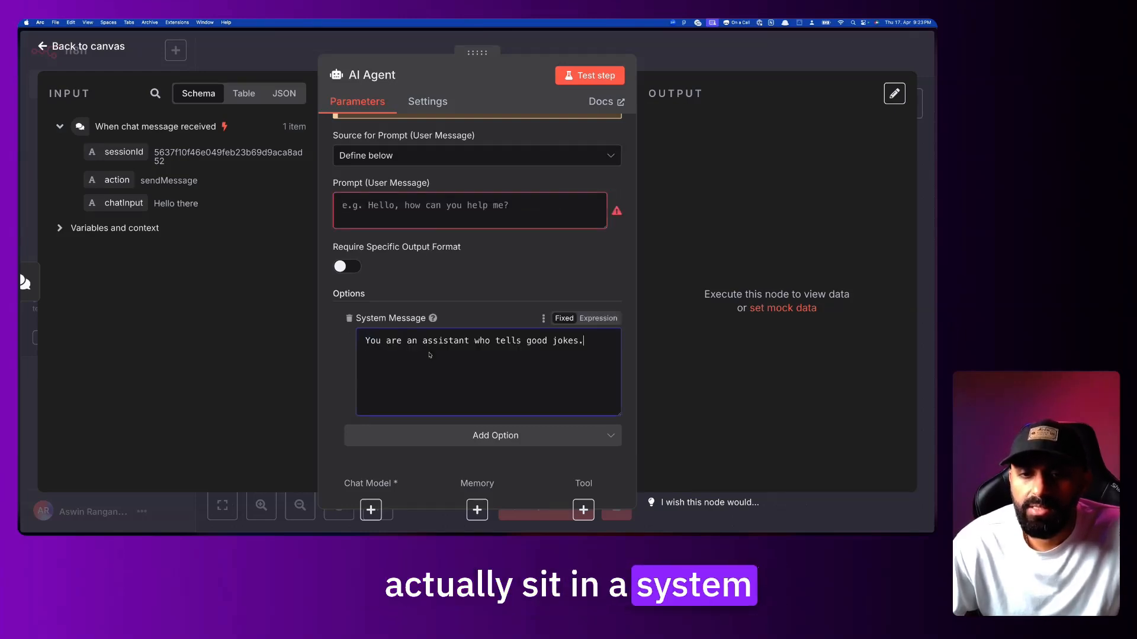
Enter "Tell me a joke" as the AI Agent's user message prompt.
{"action": "left_click", "coordinate": [462, 206]}
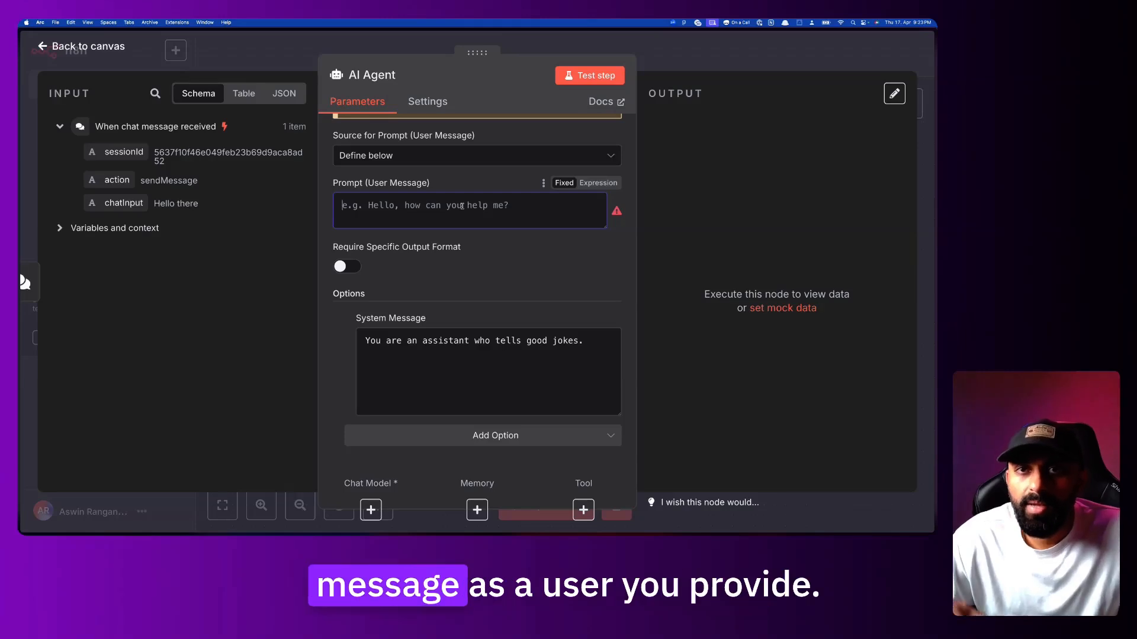
{"action": "type", "text": "Tell me a jok"}
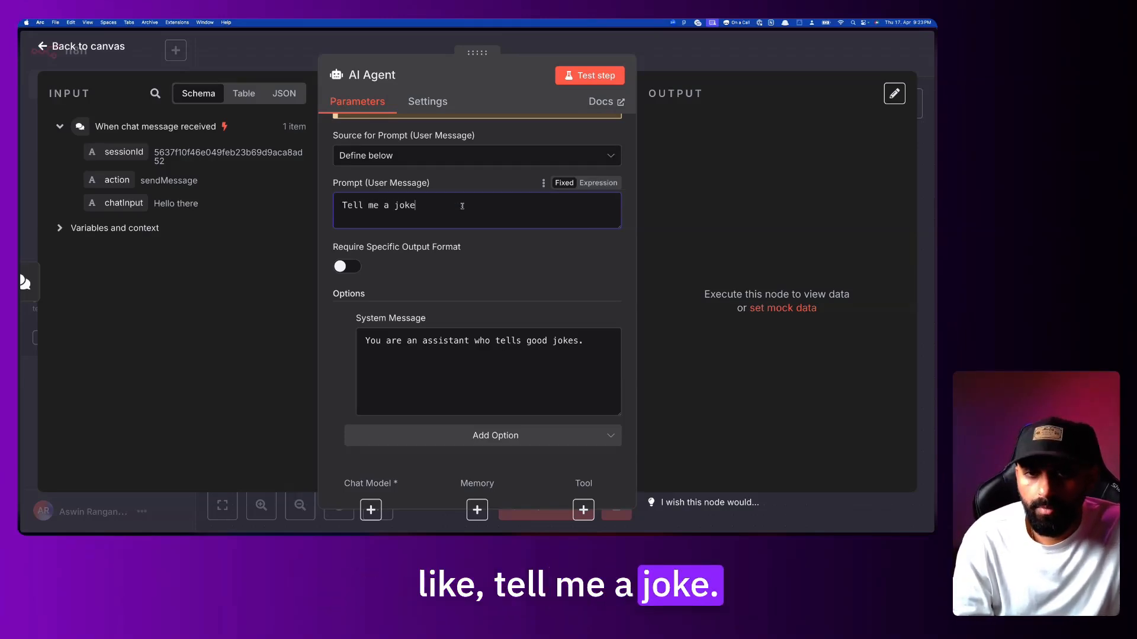
{"action": "type", "text": "e"}
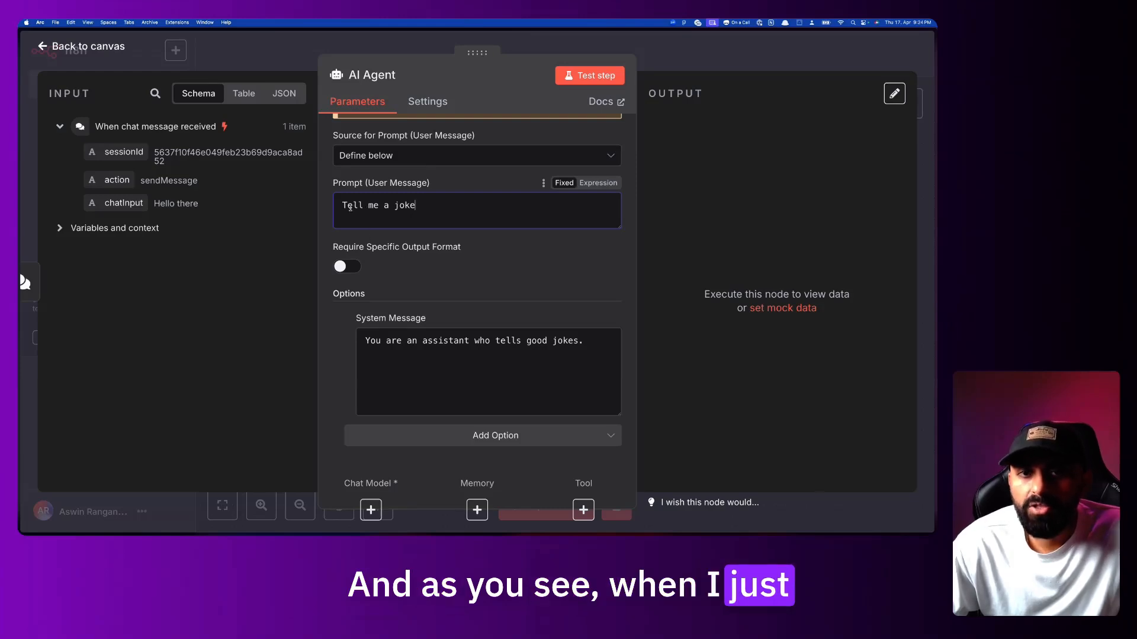
Review the AI Agent's prompt and system message, and run a test of the node.
{"action": "left_click_drag", "start_coordinate": [342, 206], "coordinate": [447, 205]}
{"action": "left_click", "coordinate": [450, 205]}
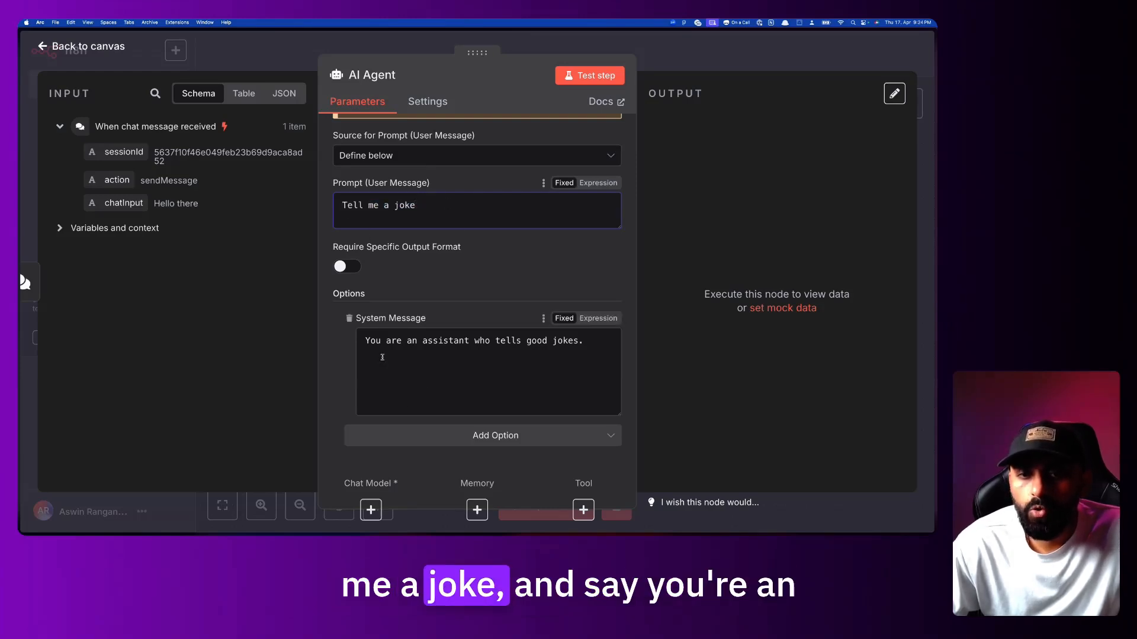
{"action": "left_click_drag", "start_coordinate": [386, 341], "coordinate": [533, 341]}
{"action": "left_click", "coordinate": [533, 341]}
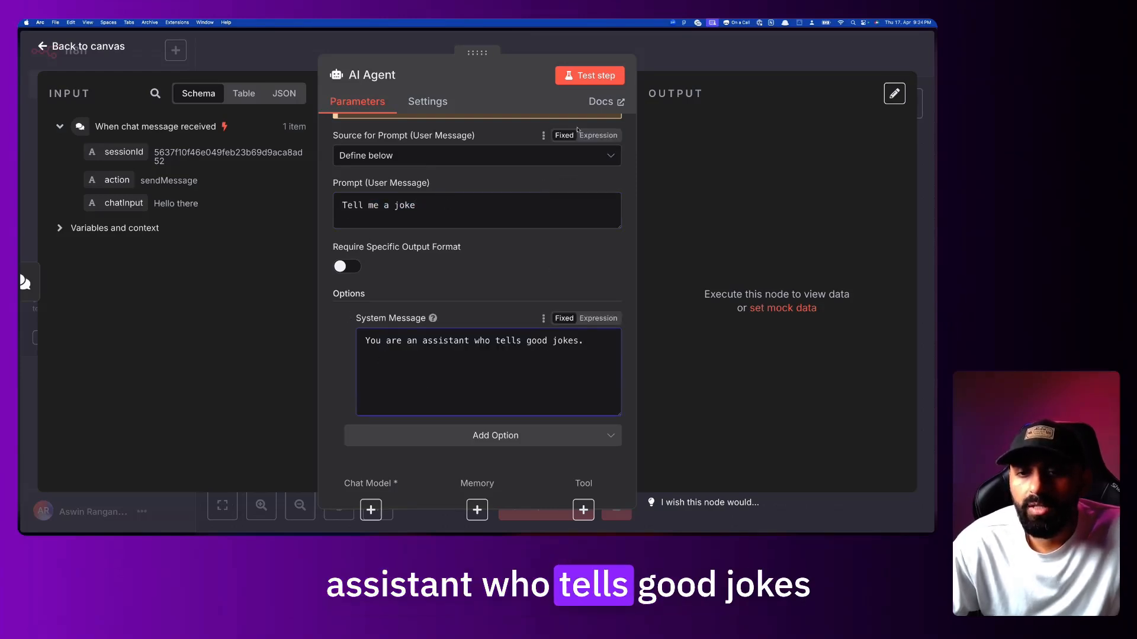
{"action": "left_click", "coordinate": [585, 82]}
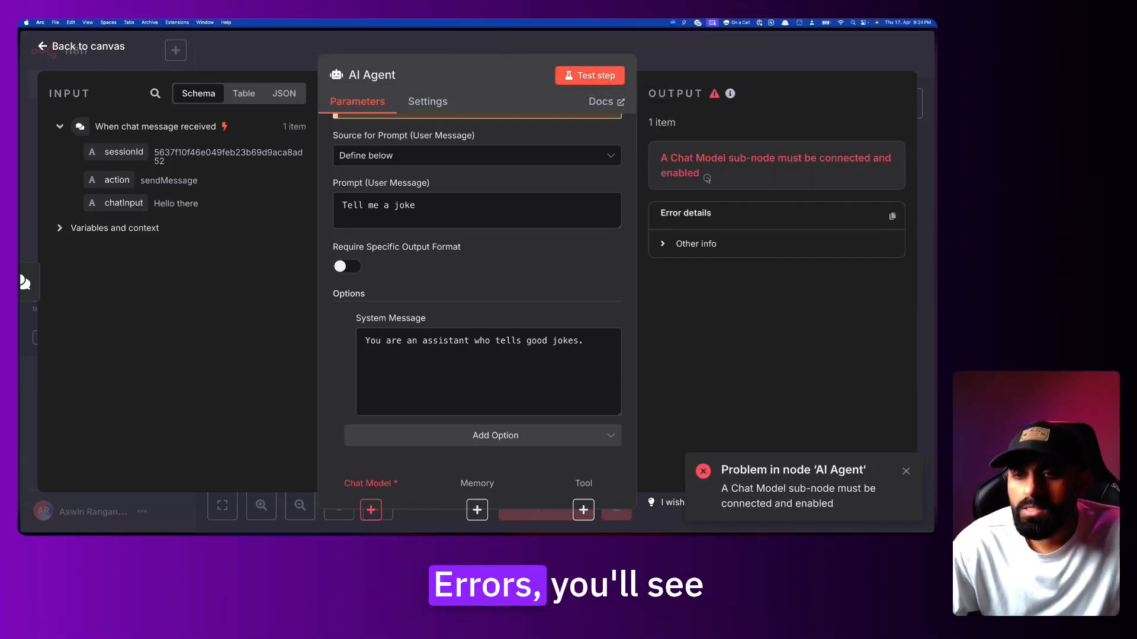
Read the AI Agent's test error in the output and the notification, identifying the affected node and its cause.
{"action": "triple_click", "coordinate": [707, 178]}
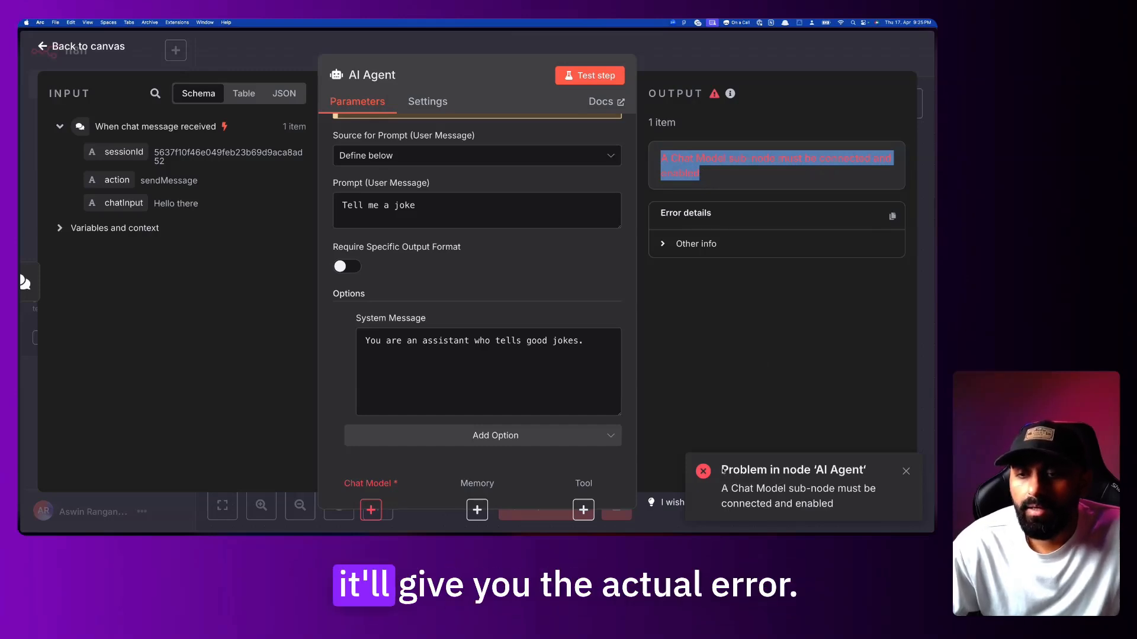
{"action": "left_click_drag", "start_coordinate": [720, 469], "coordinate": [865, 466]}
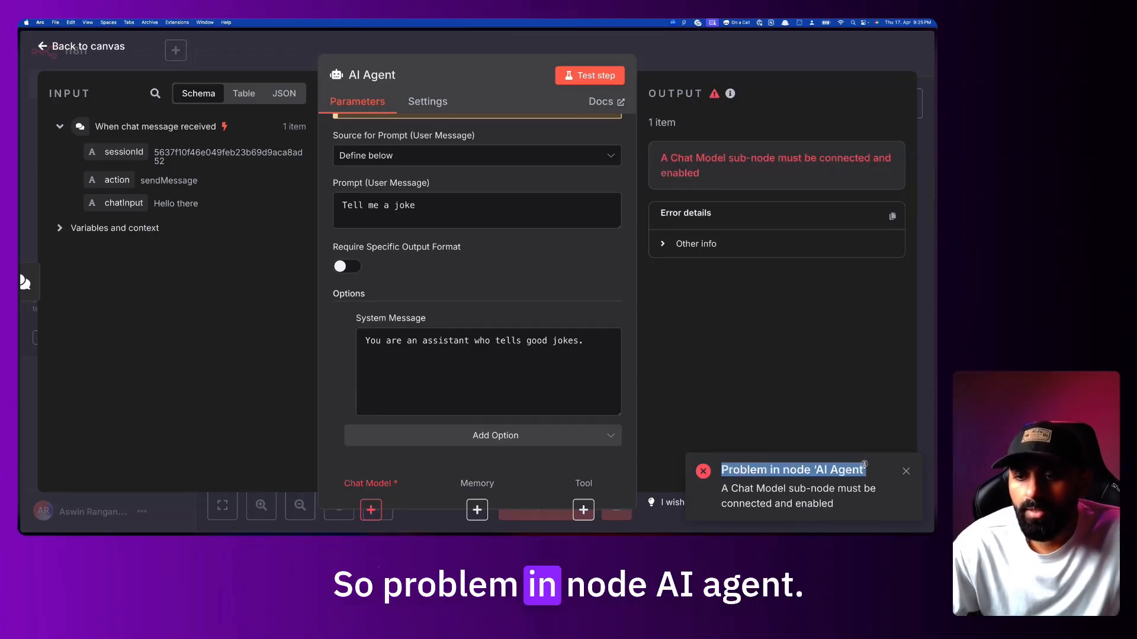
{"action": "left_click", "coordinate": [826, 471]}
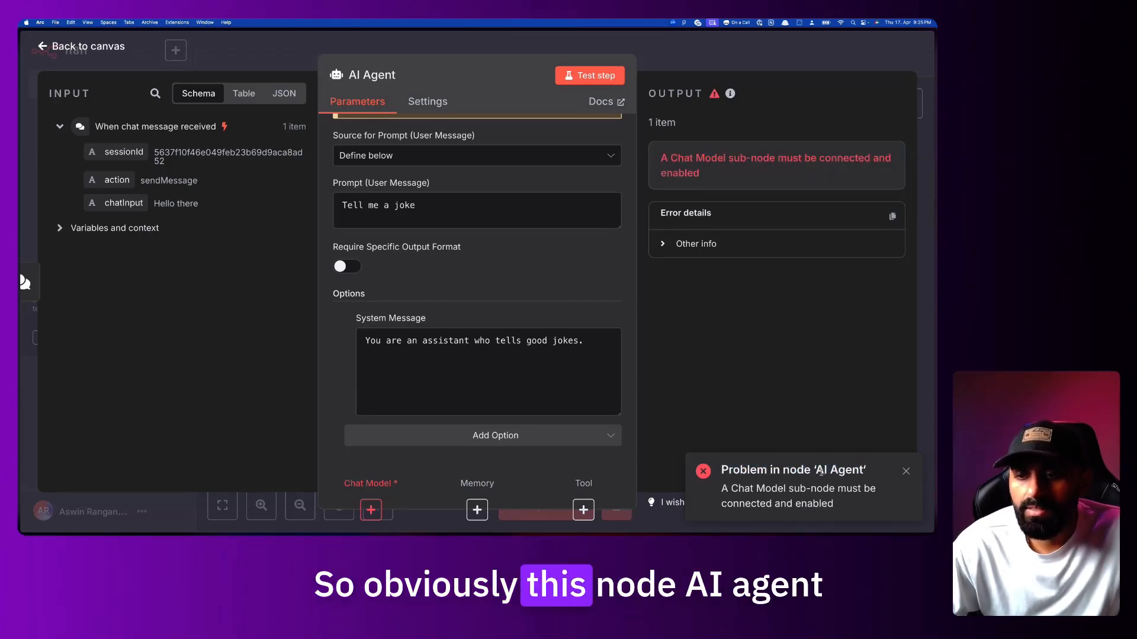
{"action": "left_click_drag", "start_coordinate": [862, 470], "coordinate": [809, 469]}
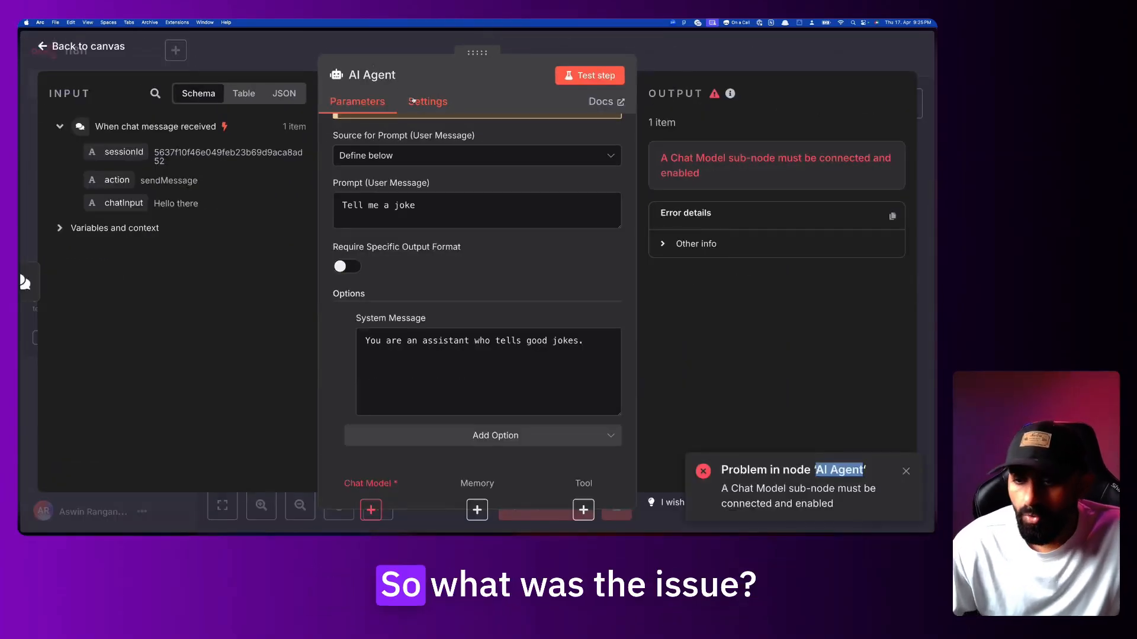
{"action": "left_click_drag", "start_coordinate": [721, 488], "coordinate": [833, 504]}
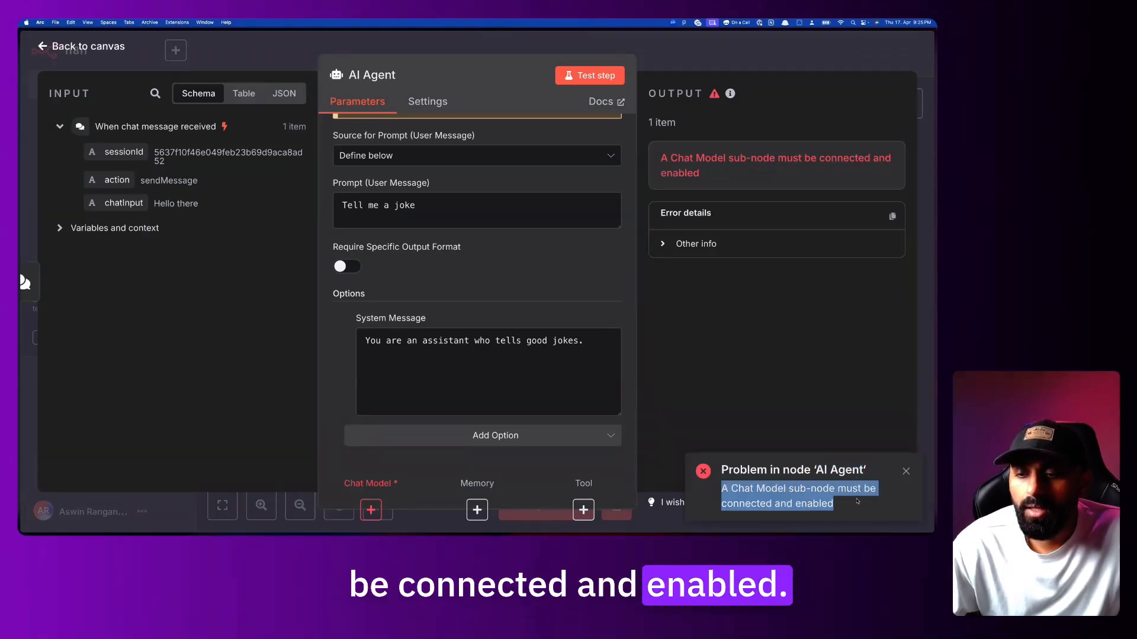
{"action": "left_click_drag", "start_coordinate": [786, 490], "coordinate": [732, 492]}
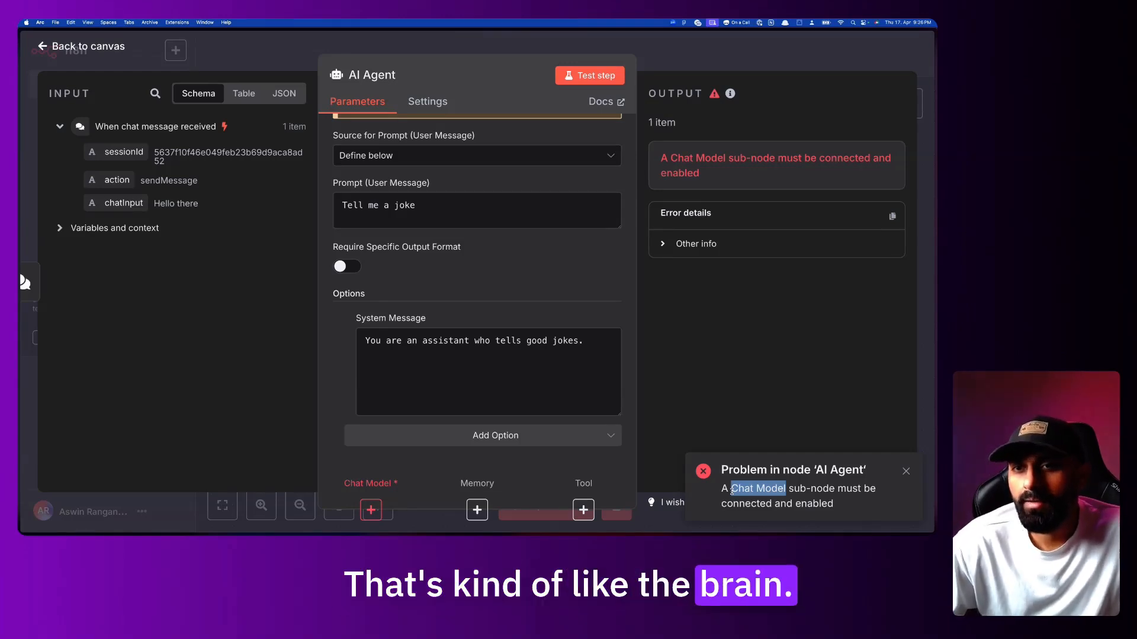
{"action": "left_click_drag", "start_coordinate": [723, 173], "coordinate": [659, 156]}
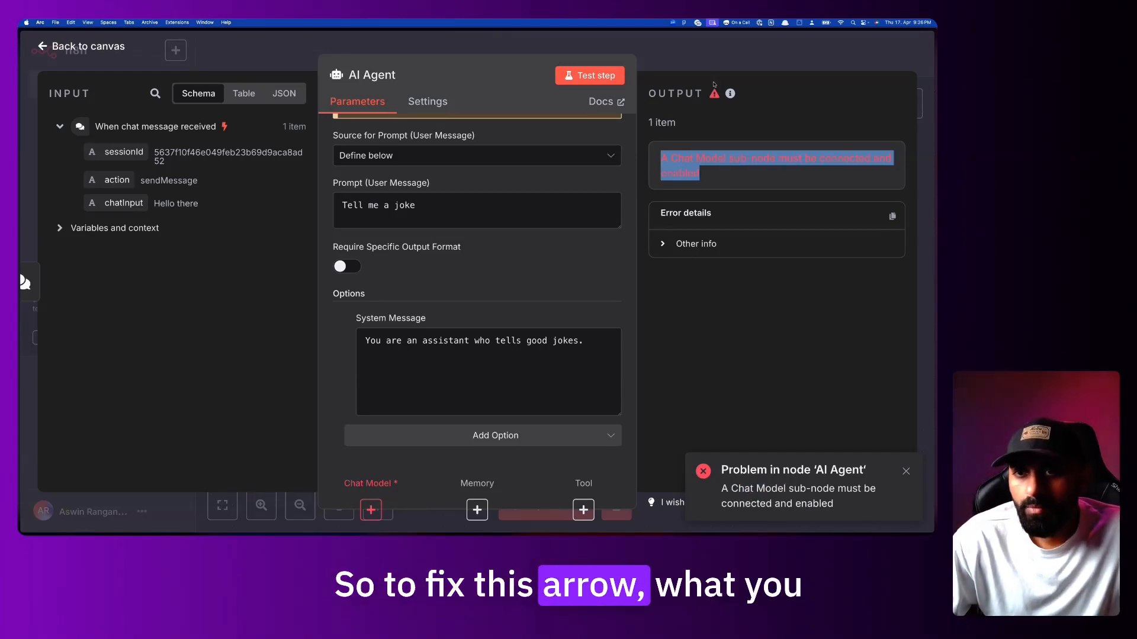
Return to the canvas and attach a Google Gemini Chat Model to the AI Agent's Chat Model connector.
{"action": "left_click", "coordinate": [722, 57]}
{"action": "scroll", "coordinate": [695, 209], "scroll_direction": "up", "scroll_amount": 2}
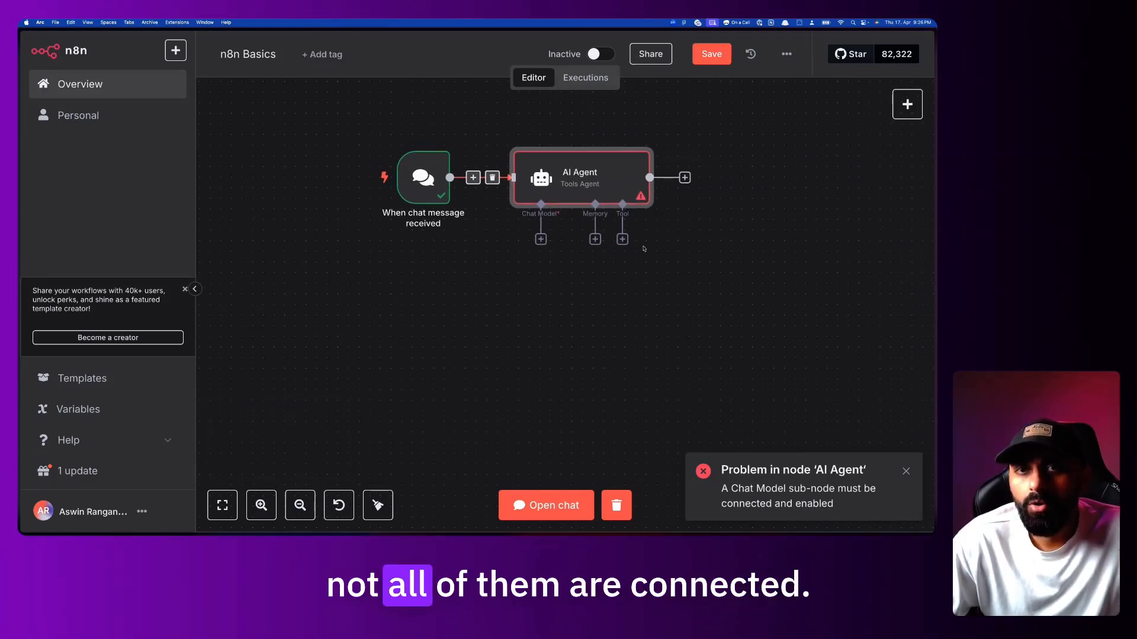
{"action": "scroll", "coordinate": [639, 246], "scroll_direction": "up", "scroll_amount": 3}
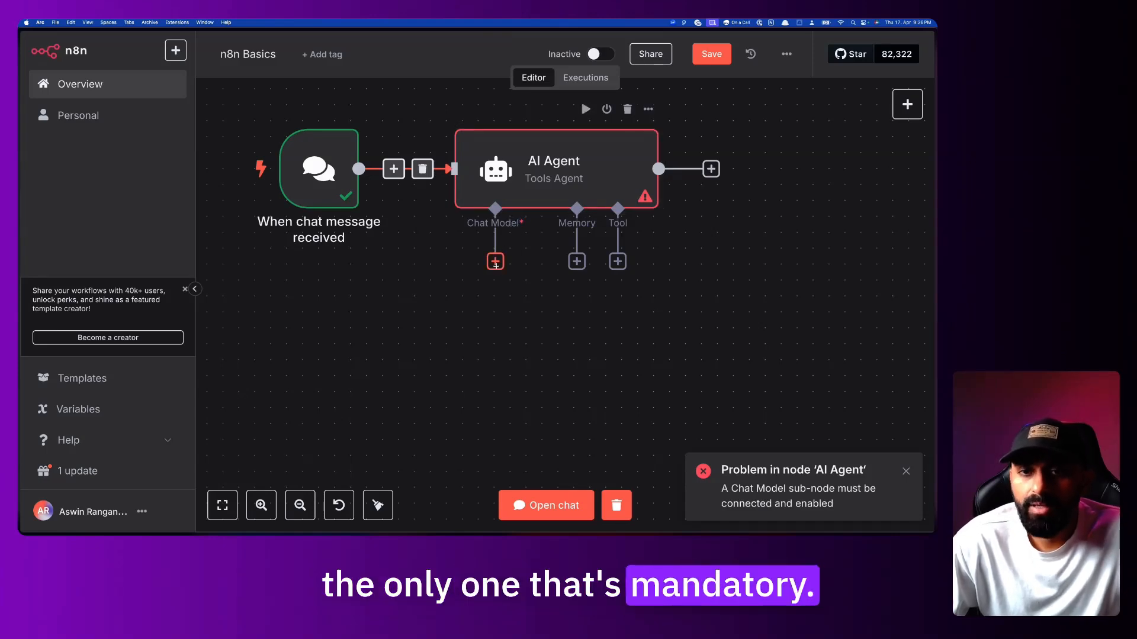
{"action": "left_click", "coordinate": [496, 262]}
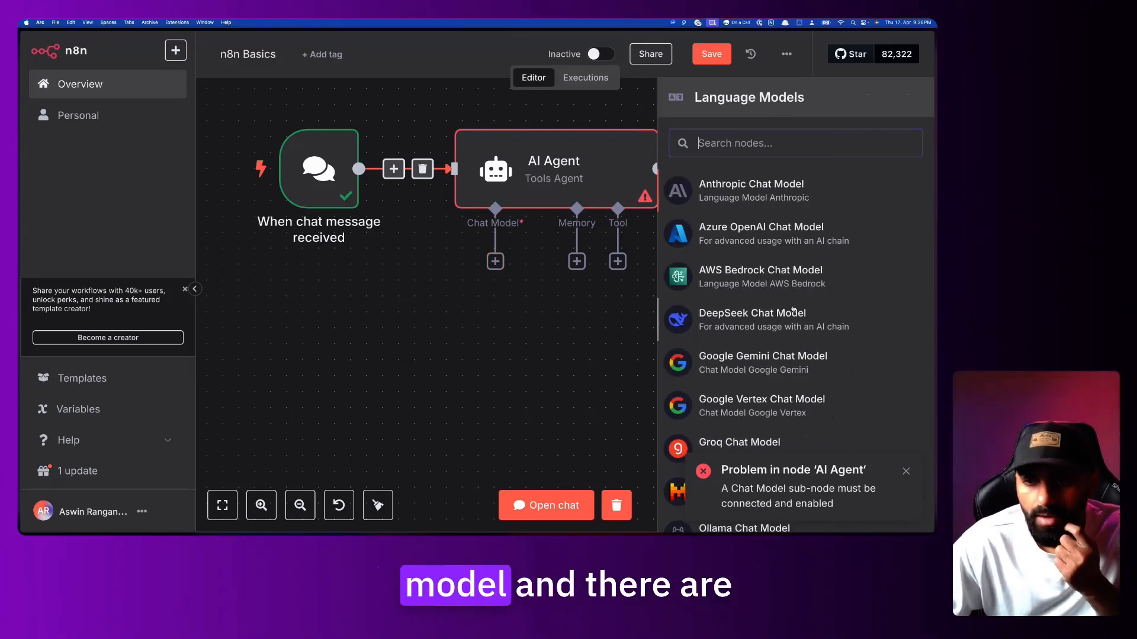
{"action": "scroll", "coordinate": [917, 468], "scroll_direction": "down", "scroll_amount": 2}
{"action": "scroll", "coordinate": [825, 375], "scroll_direction": "down", "scroll_amount": 2}
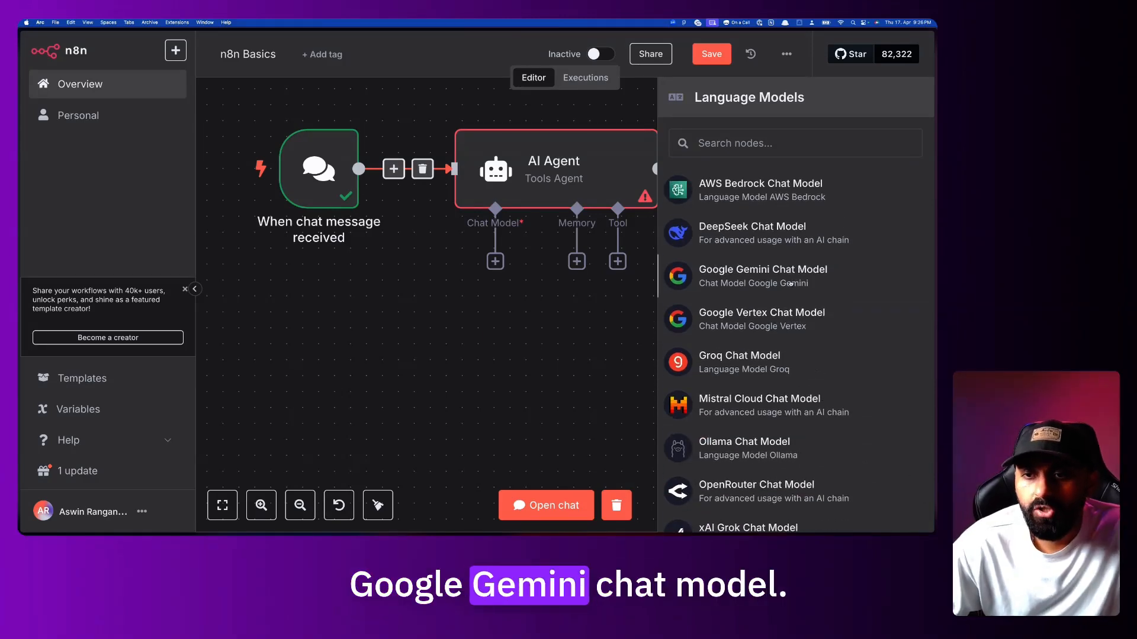
{"action": "left_click", "coordinate": [787, 287]}
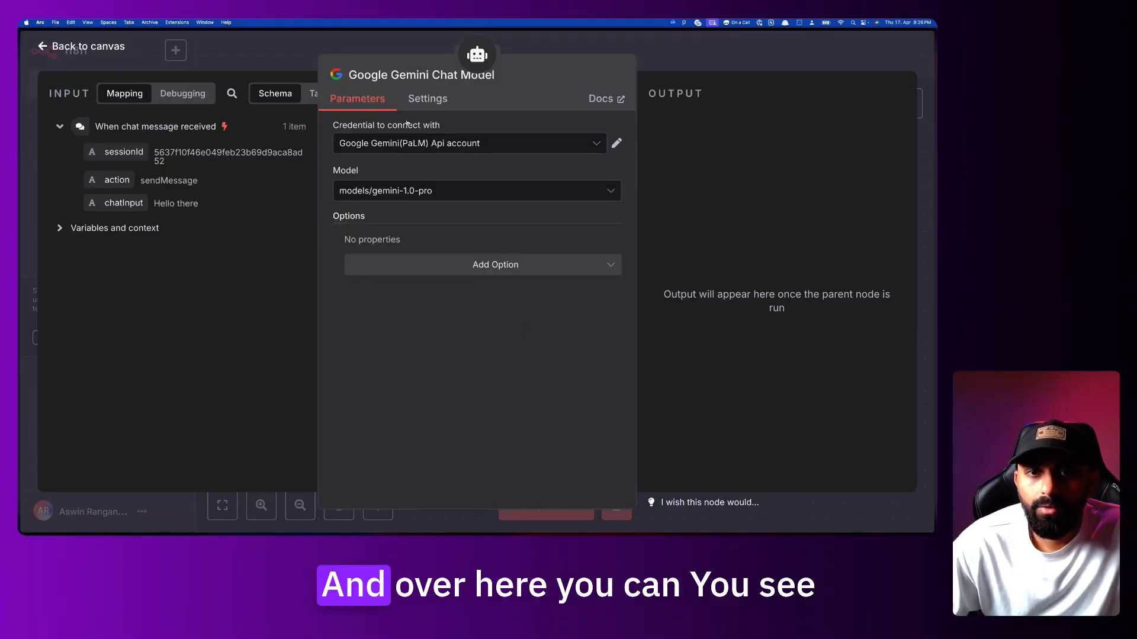
View the credential choices of the Google Gemini Chat Model, including the option to create a new credential.
{"action": "left_click_drag", "start_coordinate": [431, 130], "coordinate": [437, 130]}
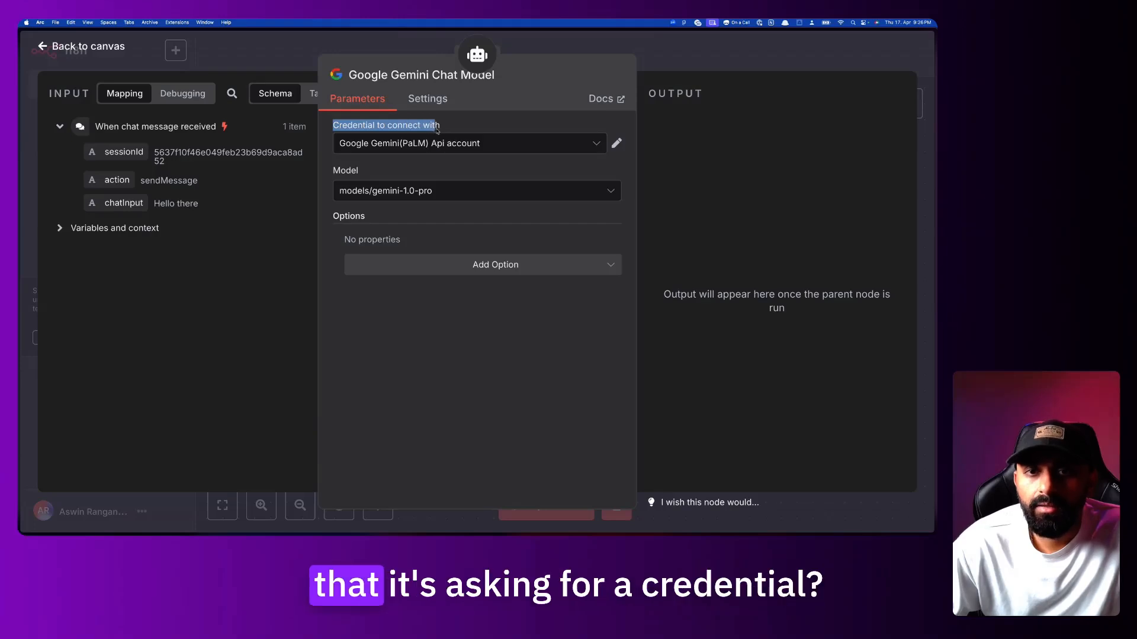
{"action": "left_click", "coordinate": [468, 143]}
{"action": "left_click", "coordinate": [481, 160]}
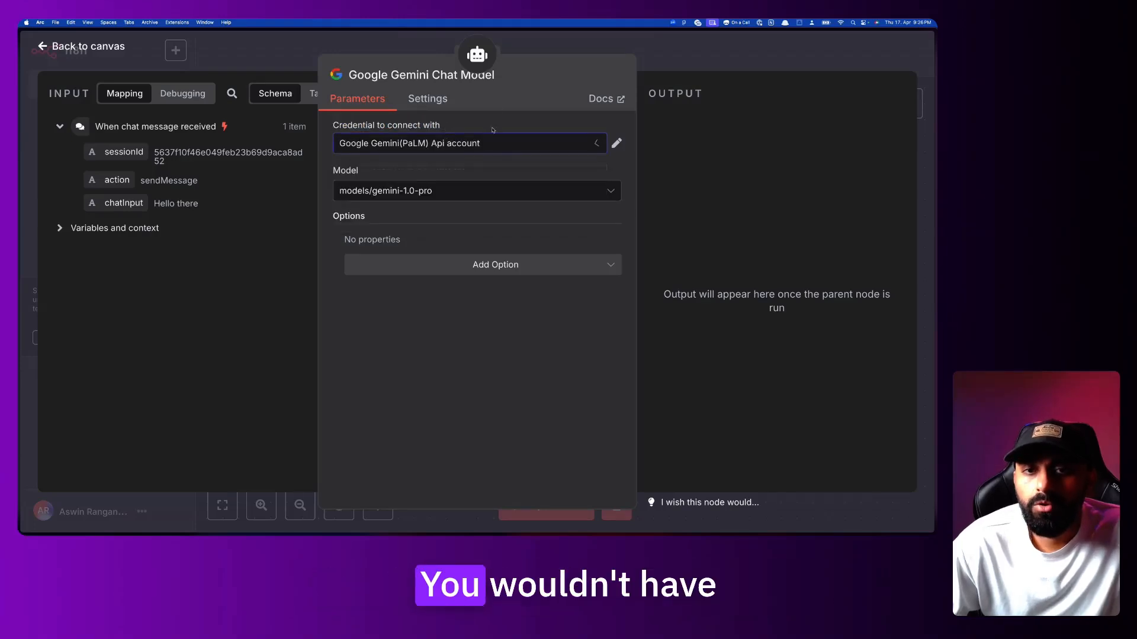
{"action": "left_click", "coordinate": [481, 151]}
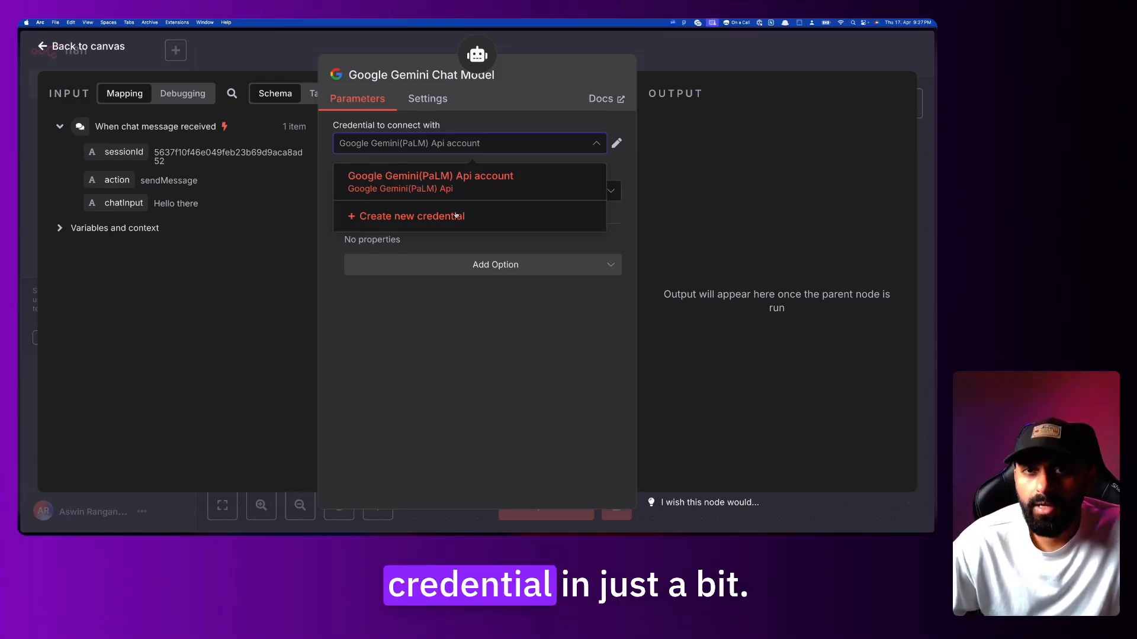
{"action": "left_click", "coordinate": [497, 125]}
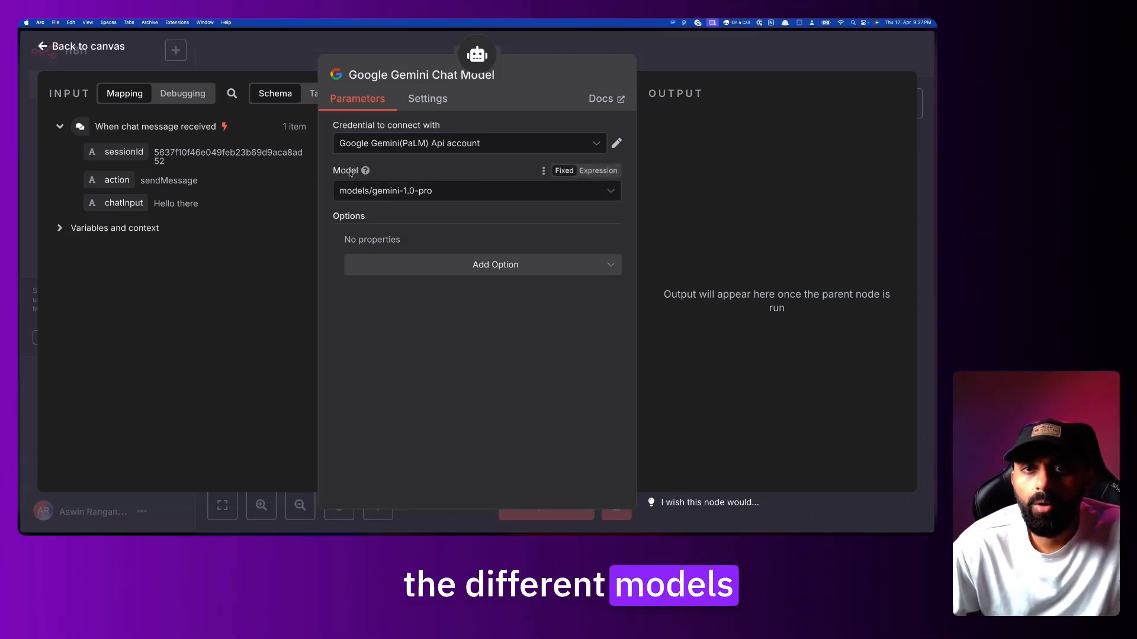
Look through the models offered for the Google Gemini Chat Model, comparing the Gemini, Gemma, Imagen and LearnLM entries and their descriptions.
{"action": "left_click", "coordinate": [403, 191]}
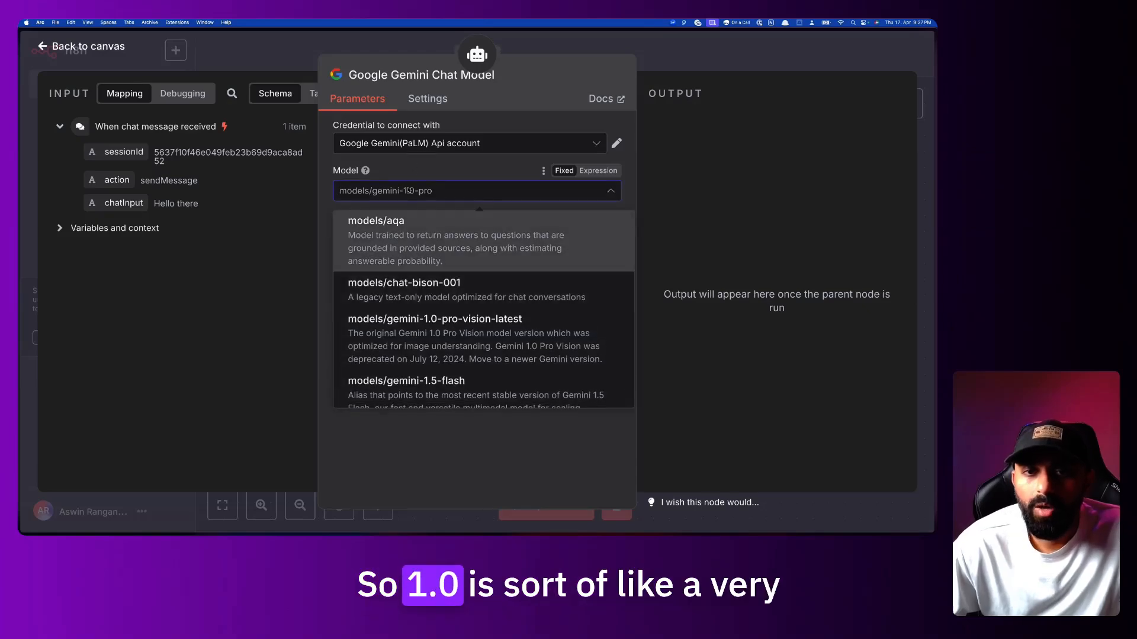
{"action": "scroll", "coordinate": [449, 255], "scroll_direction": "down", "scroll_amount": 15}
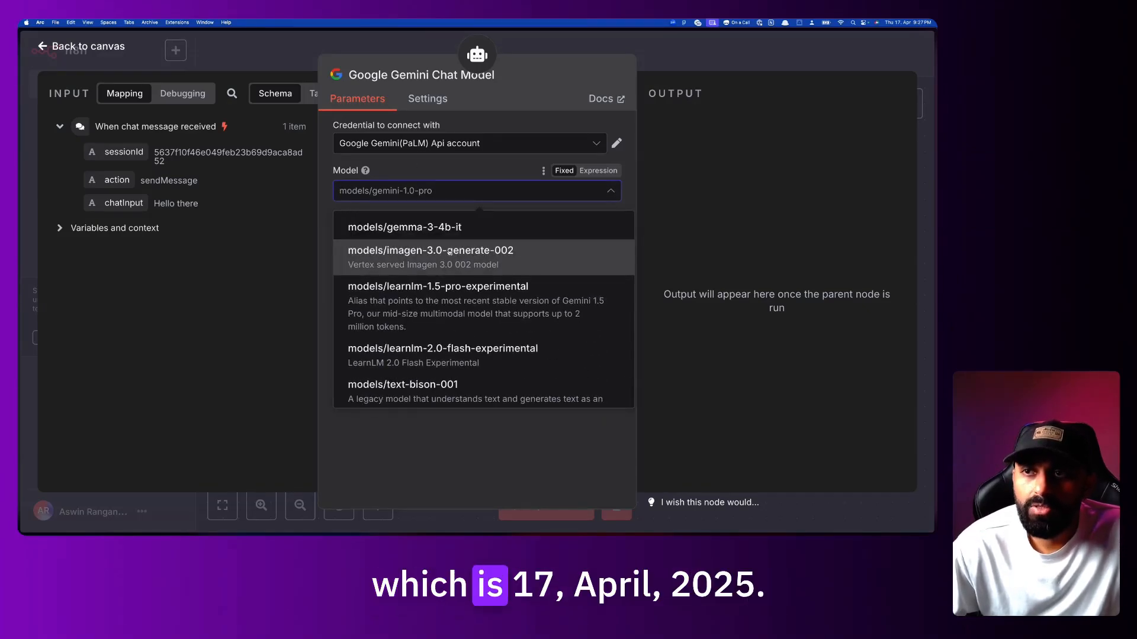
{"action": "scroll", "coordinate": [465, 283], "scroll_direction": "up", "scroll_amount": 5}
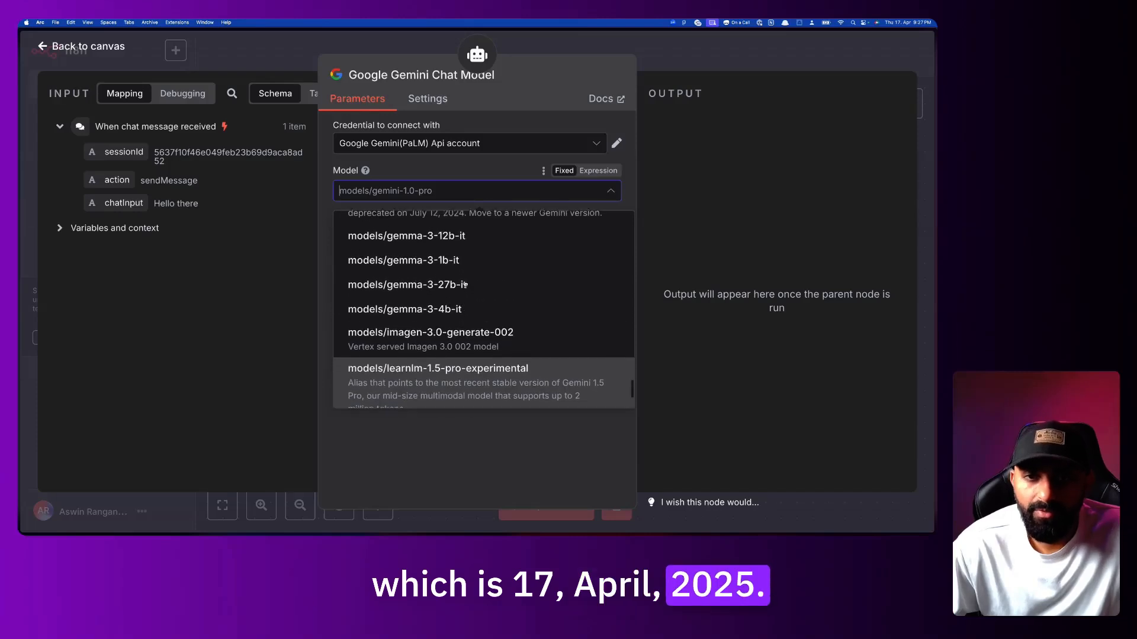
{"action": "scroll", "coordinate": [464, 283], "scroll_direction": "up", "scroll_amount": 8}
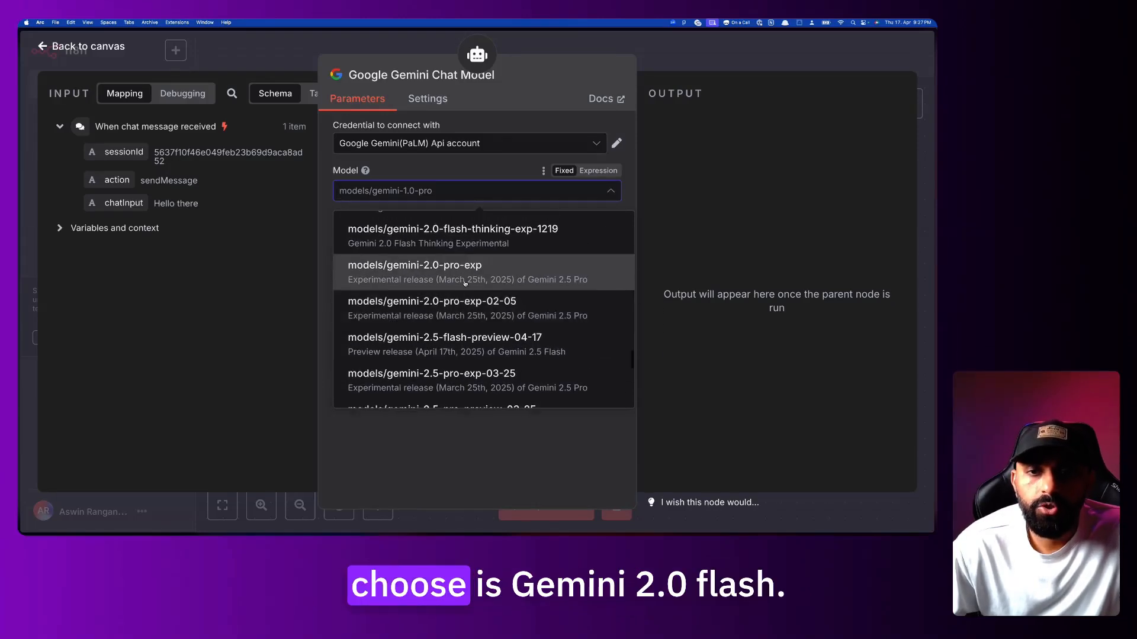
{"action": "scroll", "coordinate": [464, 283], "scroll_direction": "up", "scroll_amount": 6}
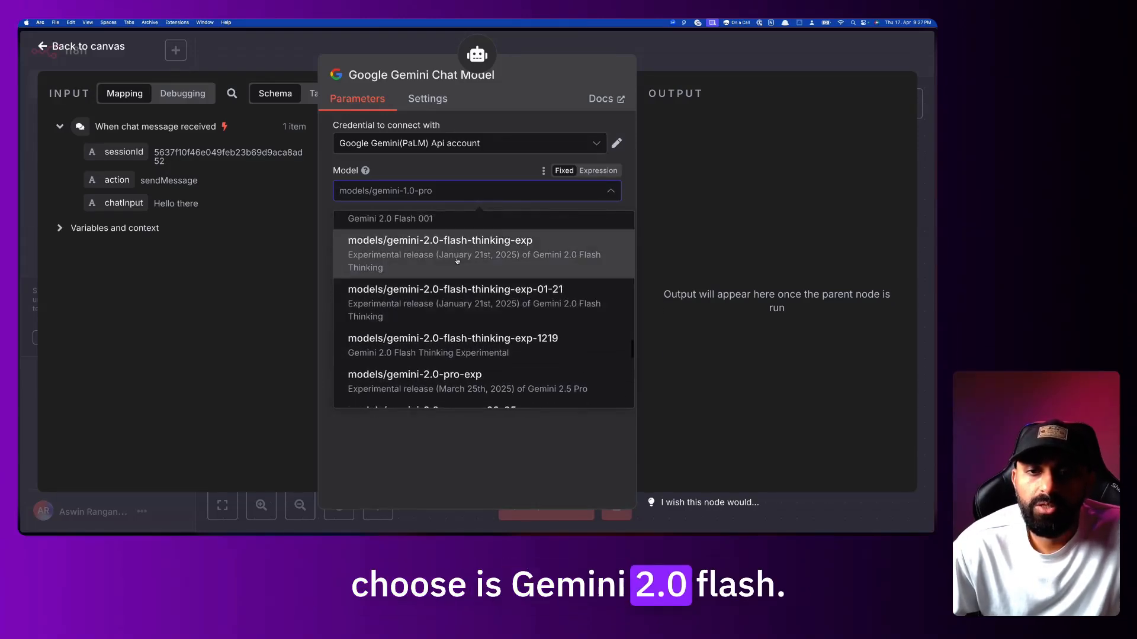
{"action": "scroll", "coordinate": [494, 310], "scroll_direction": "up", "scroll_amount": 4}
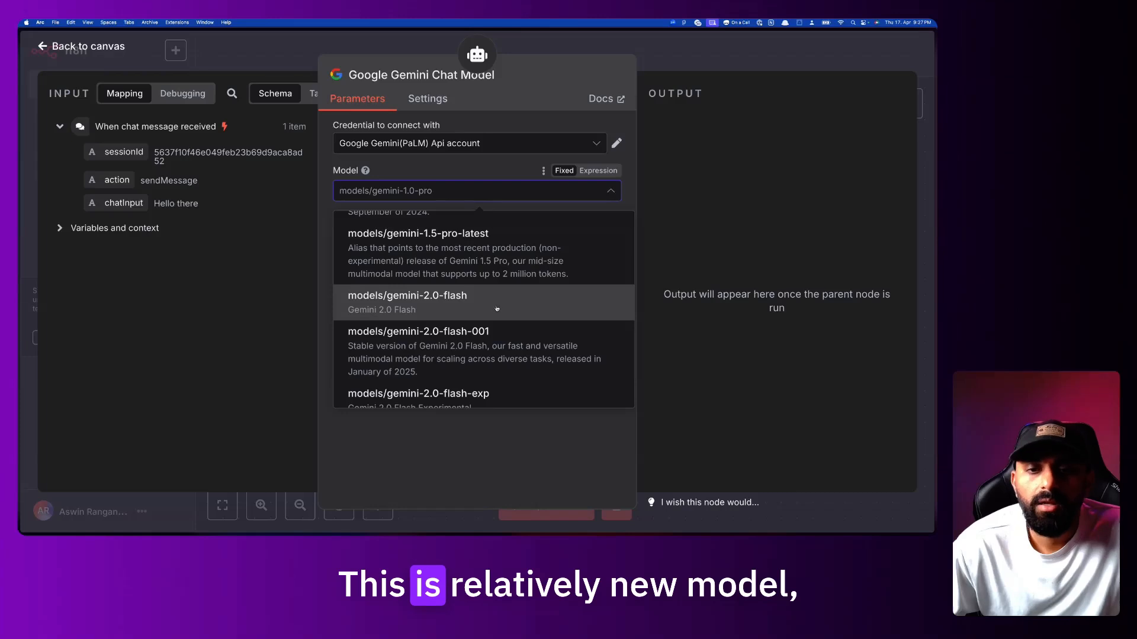
{"action": "scroll", "coordinate": [497, 309], "scroll_direction": "down", "scroll_amount": 10}
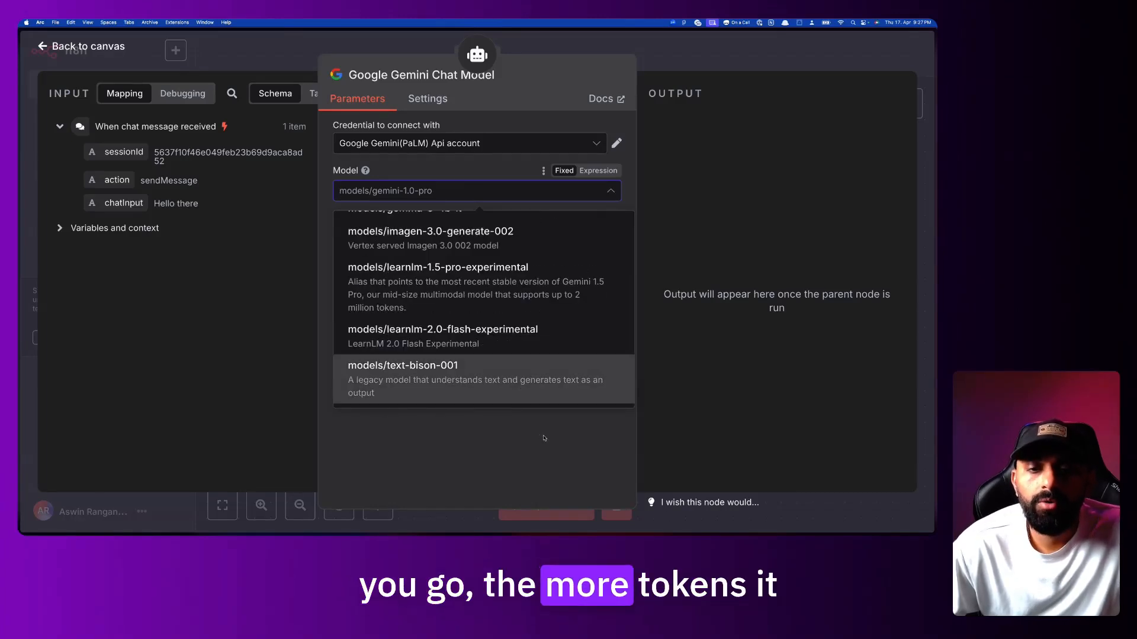
{"action": "scroll", "coordinate": [525, 339], "scroll_direction": "up", "scroll_amount": 3}
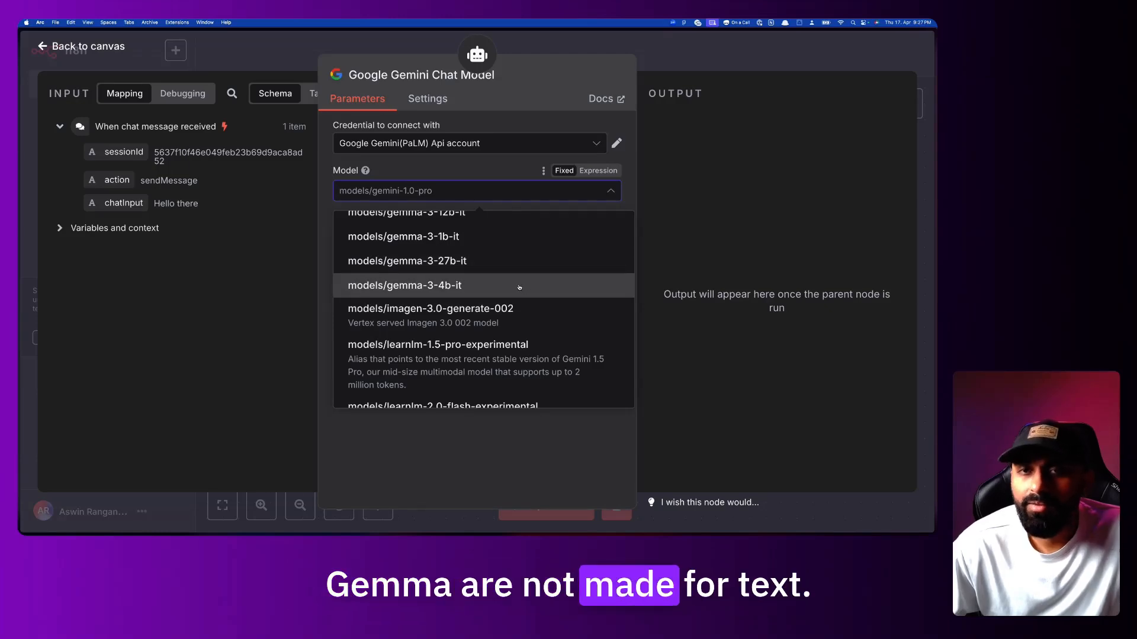
{"action": "scroll", "coordinate": [519, 287], "scroll_direction": "up", "scroll_amount": 1}
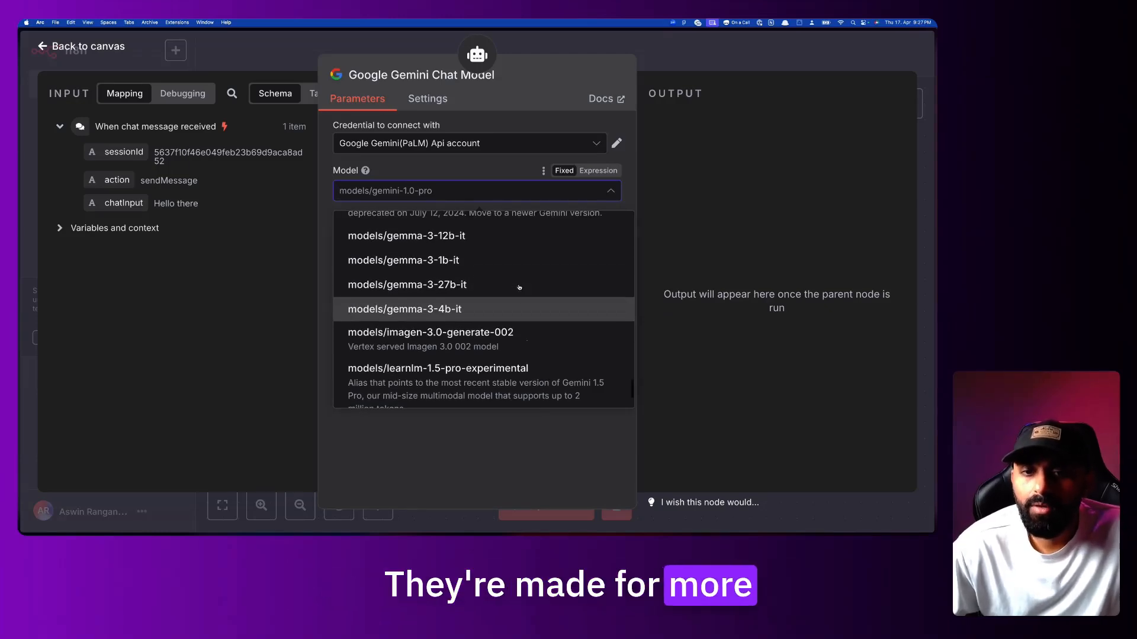
{"action": "scroll", "coordinate": [519, 287], "scroll_direction": "up", "scroll_amount": 1}
{"action": "scroll", "coordinate": [520, 287], "scroll_direction": "up", "scroll_amount": 10}
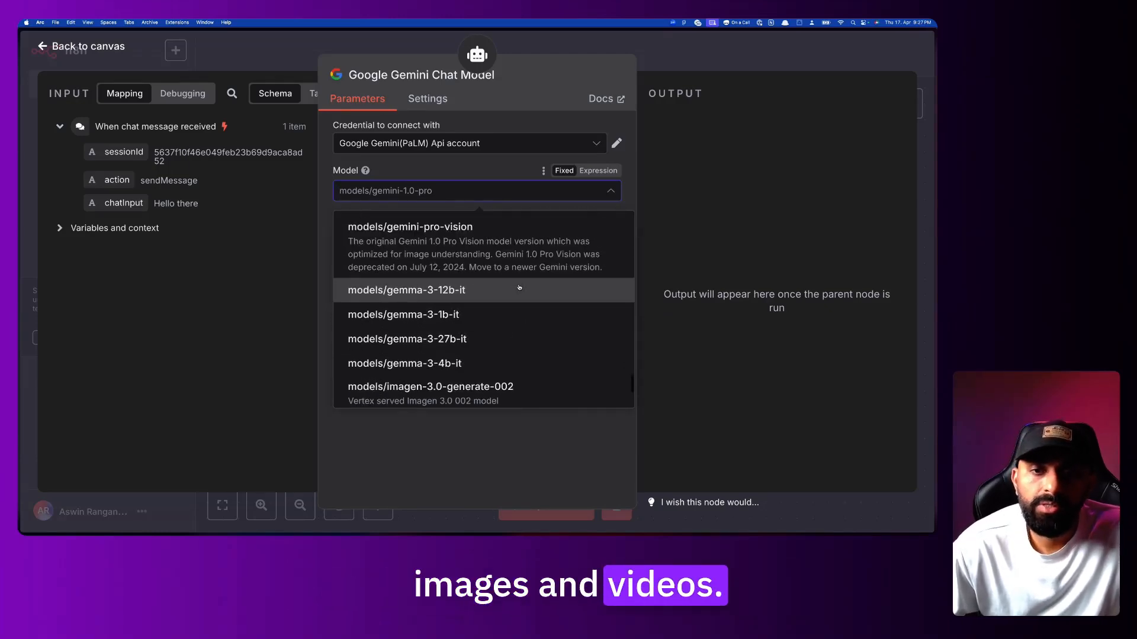
{"action": "scroll", "coordinate": [519, 287], "scroll_direction": "up", "scroll_amount": 10}
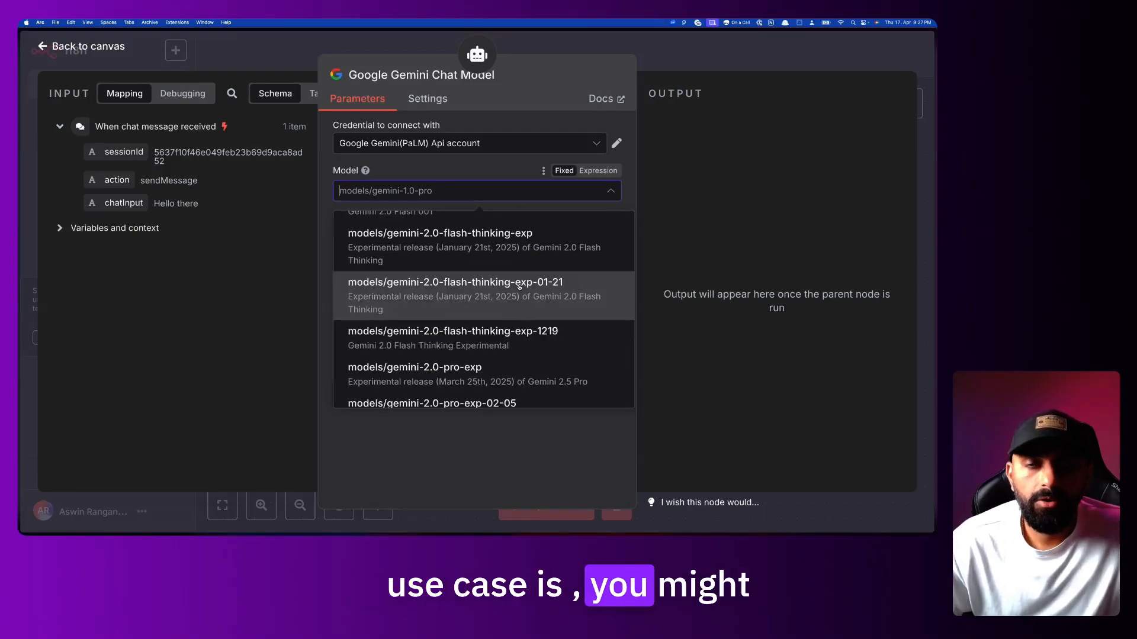
Set the Google Gemini Chat Model's model to models/gemini-2.0-flash.
{"action": "scroll", "coordinate": [519, 288], "scroll_direction": "up", "scroll_amount": 3}
{"action": "scroll", "coordinate": [519, 288], "scroll_direction": "down", "scroll_amount": 7}
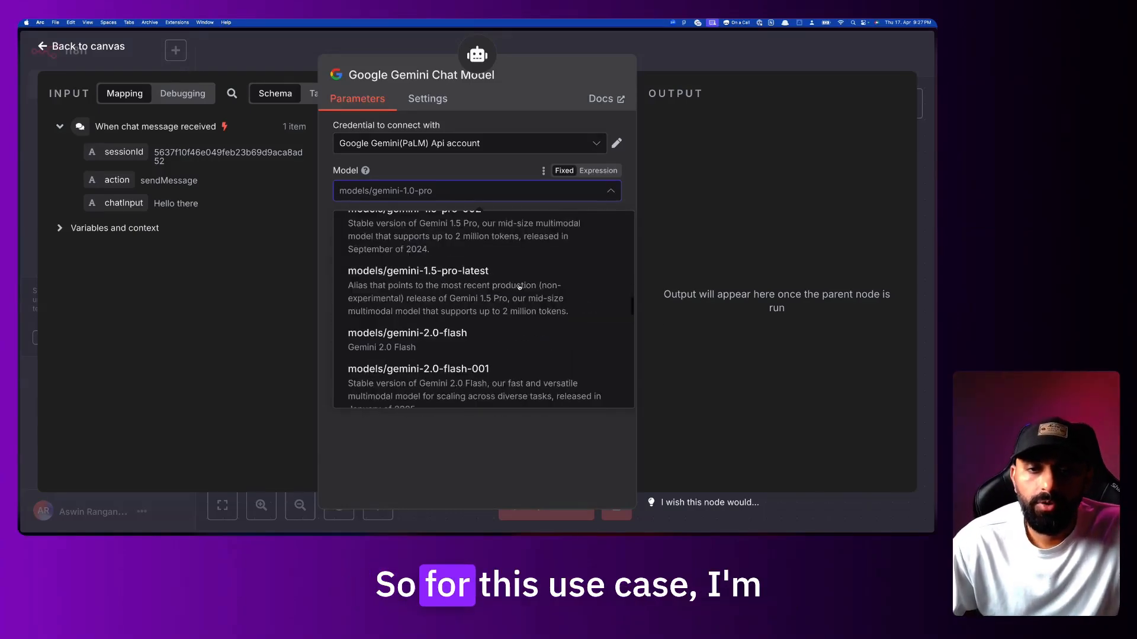
{"action": "scroll", "coordinate": [520, 287], "scroll_direction": "up", "scroll_amount": 2}
{"action": "scroll", "coordinate": [519, 287], "scroll_direction": "up", "scroll_amount": 3}
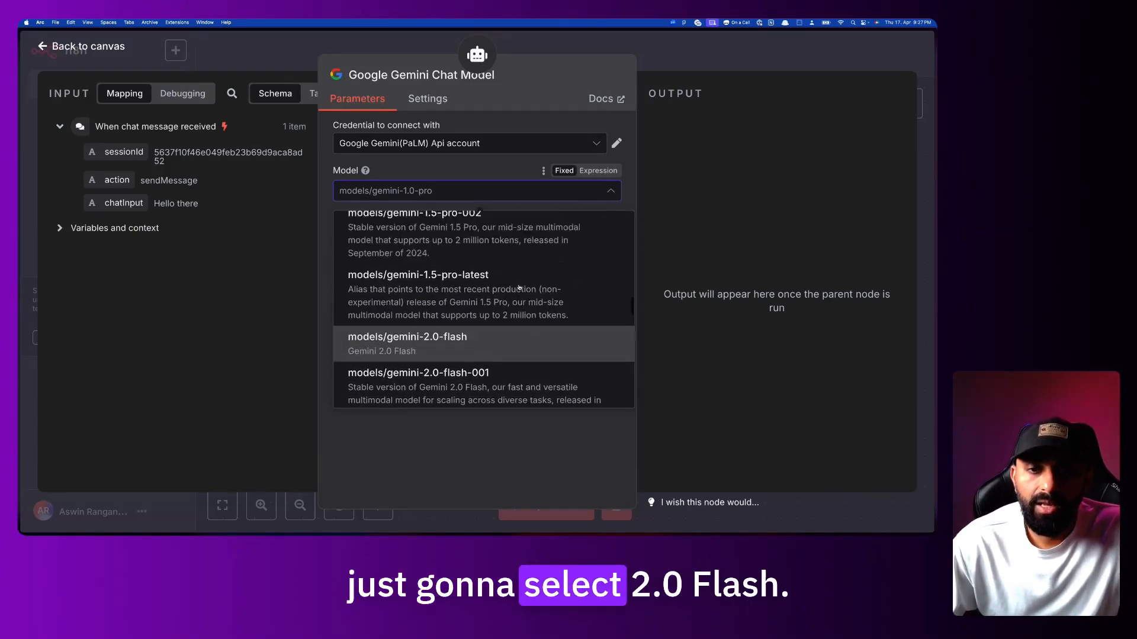
{"action": "left_click", "coordinate": [520, 355]}
Start a new Google Gemini credential and examine its Host and API Key fields.
{"action": "left_click", "coordinate": [452, 144]}
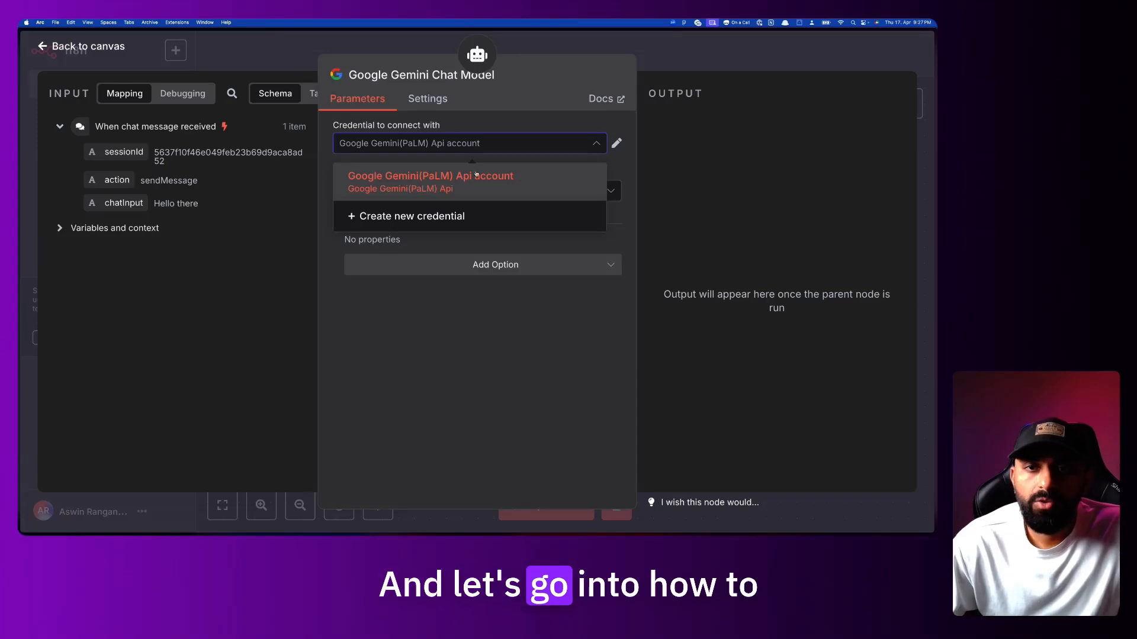
{"action": "left_click", "coordinate": [467, 287]}
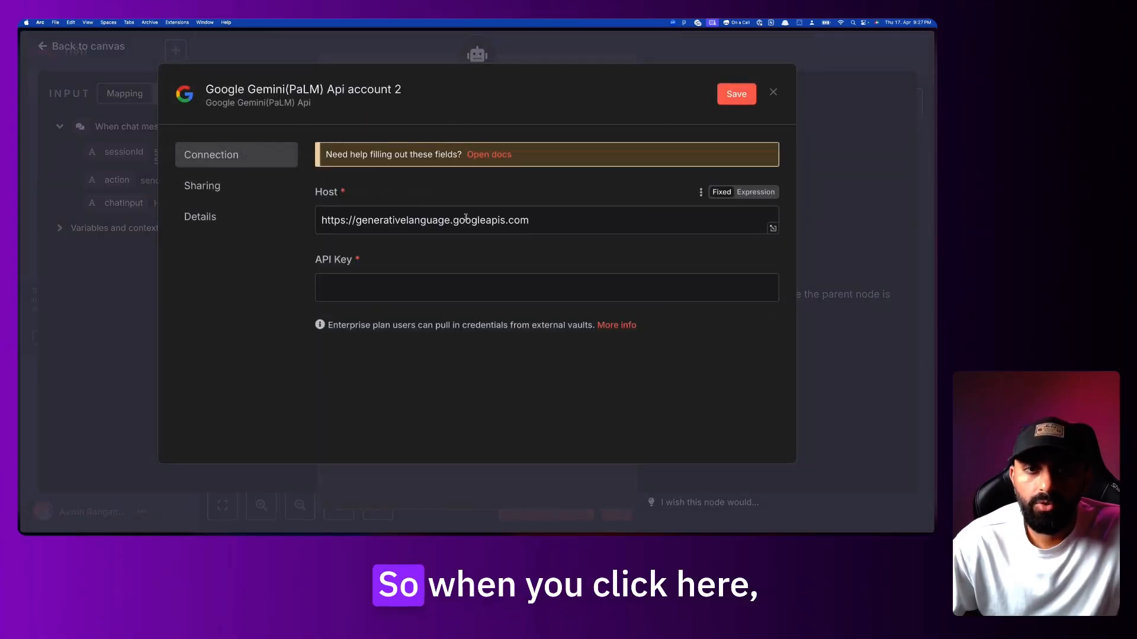
{"action": "left_click_drag", "start_coordinate": [528, 220], "coordinate": [318, 211]}
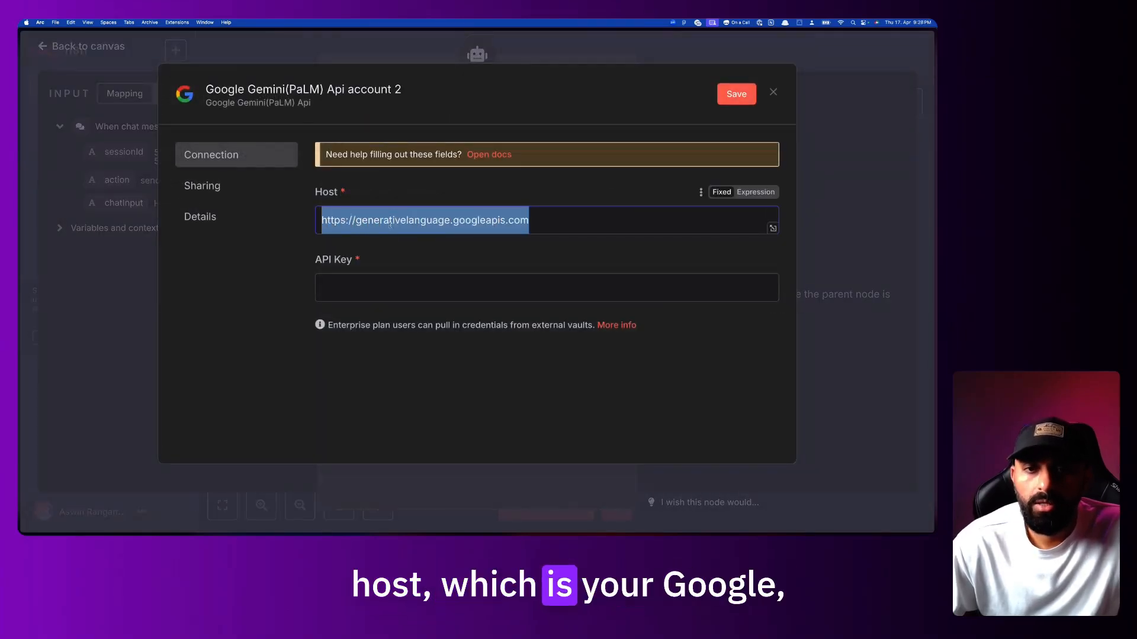
{"action": "left_click", "coordinate": [396, 288]}
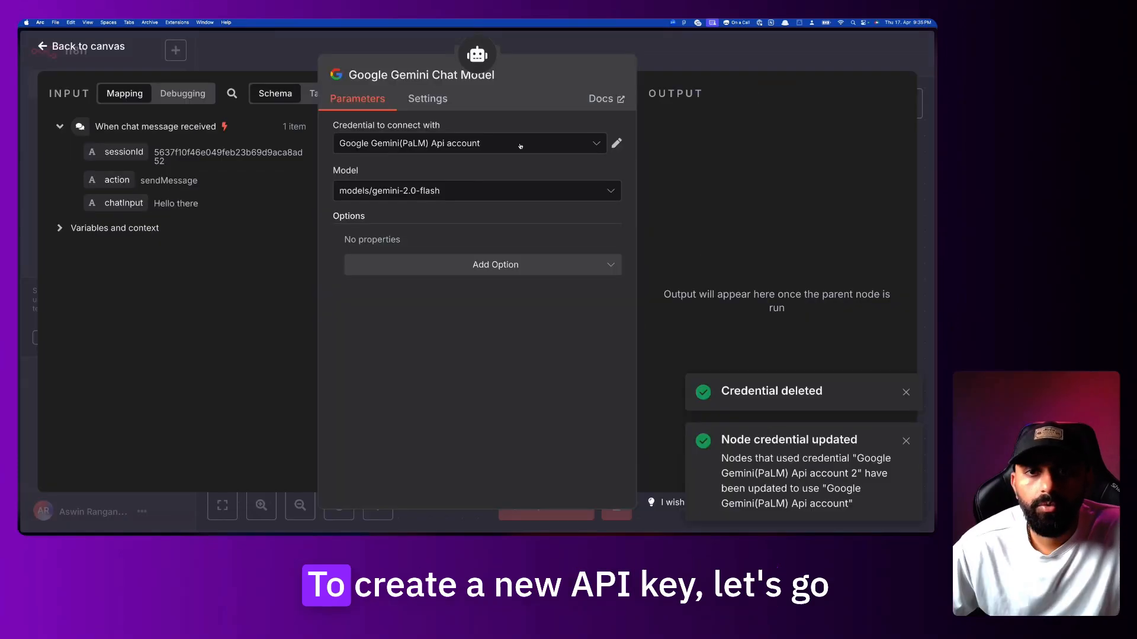
Start creating a new Google Gemini credential, open its help documentation, and go to the Google Gemini(PaLM) credentials page.
{"action": "left_click", "coordinate": [450, 143]}
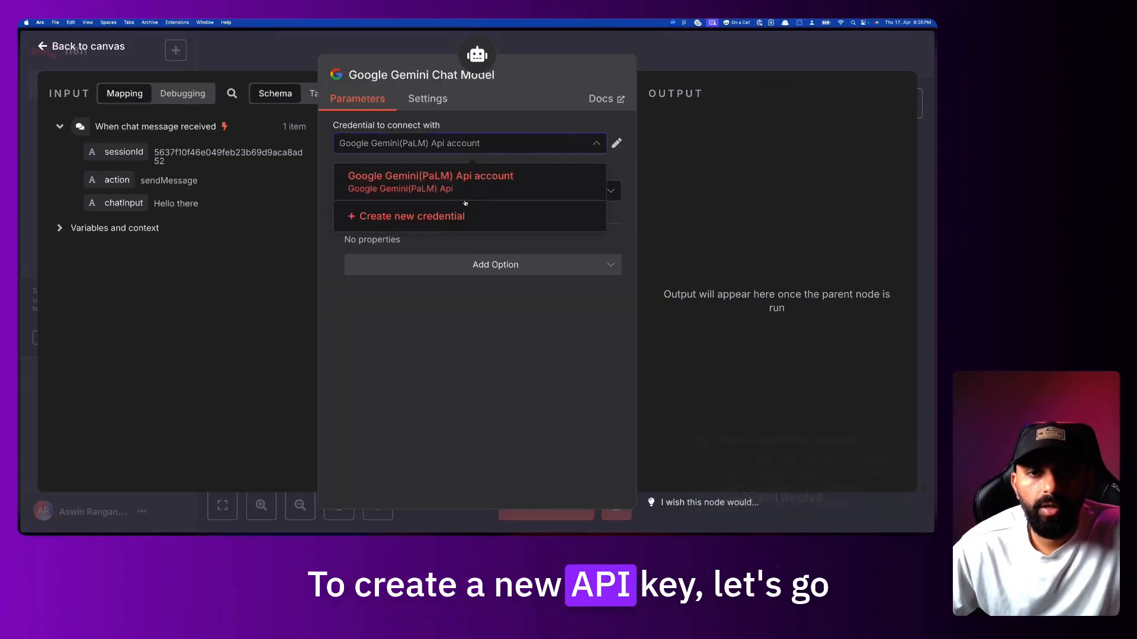
{"action": "left_click", "coordinate": [450, 218]}
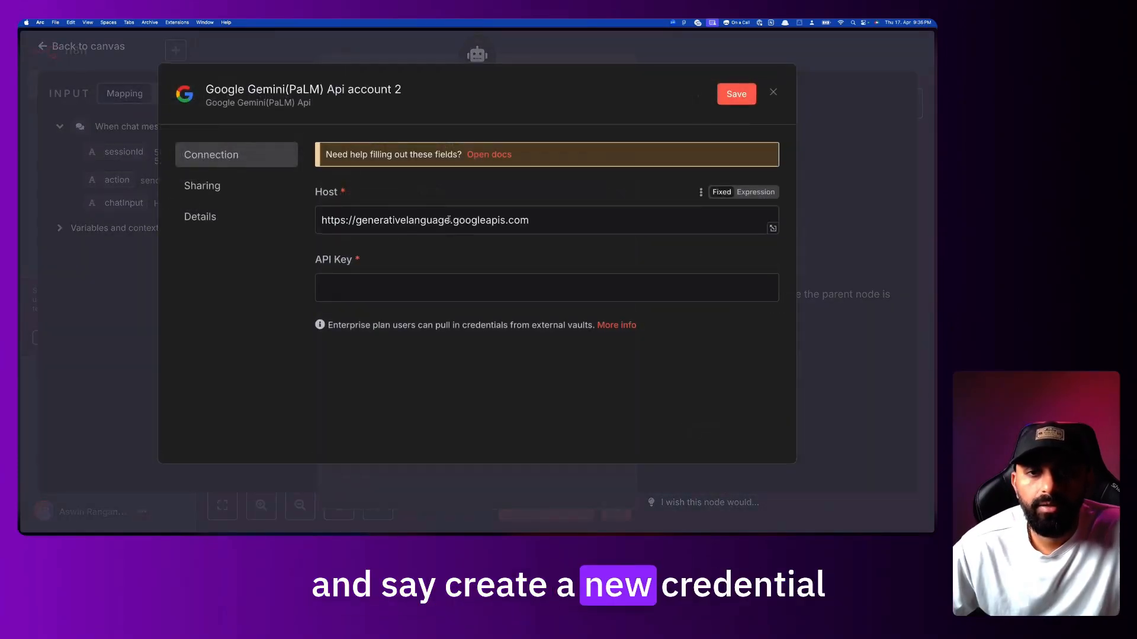
{"action": "left_click", "coordinate": [490, 156]}
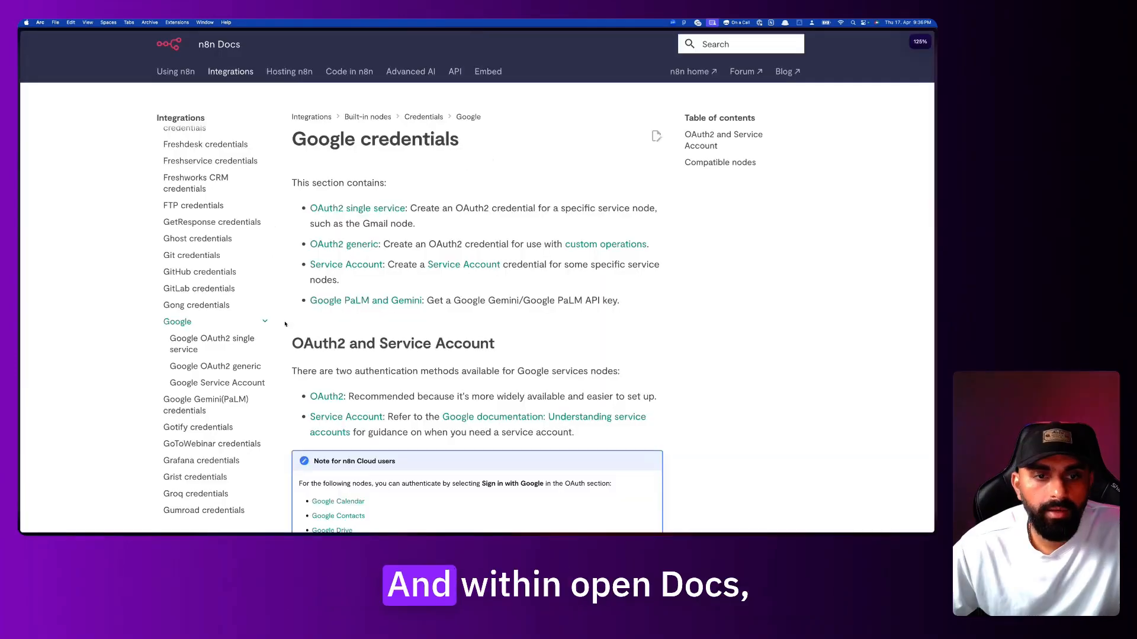
{"action": "left_click", "coordinate": [195, 409]}
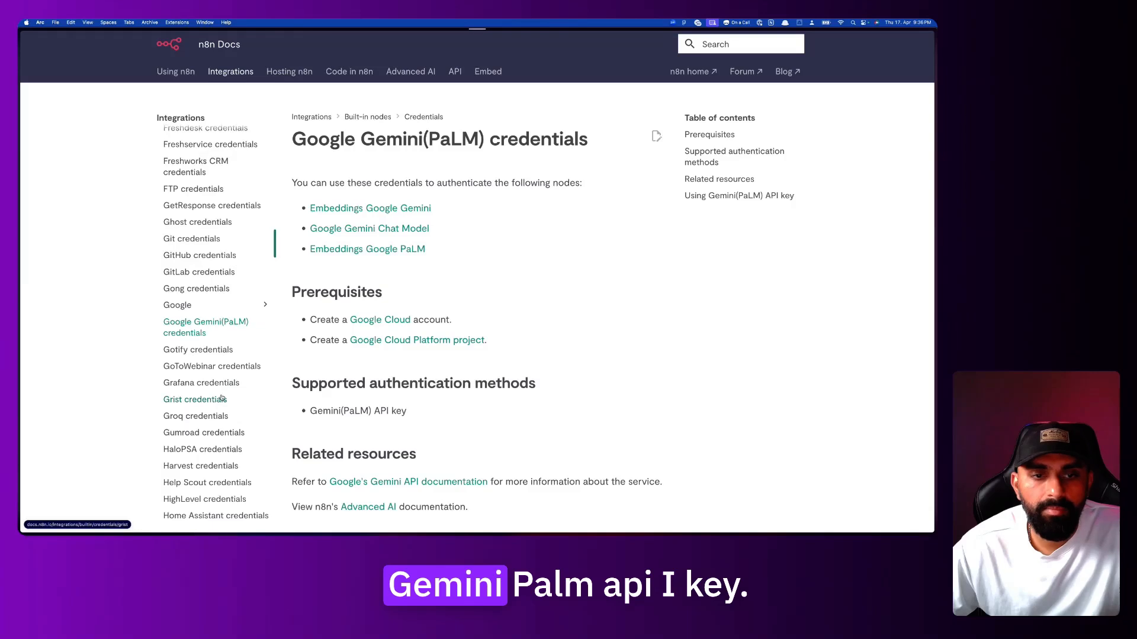
Find the Gemini(PaLM) API key instructions in the docs and follow the link to Google AI Studio.
{"action": "scroll", "coordinate": [390, 336], "scroll_direction": "down", "scroll_amount": 2}
{"action": "scroll", "coordinate": [390, 336], "scroll_direction": "down", "scroll_amount": 5}
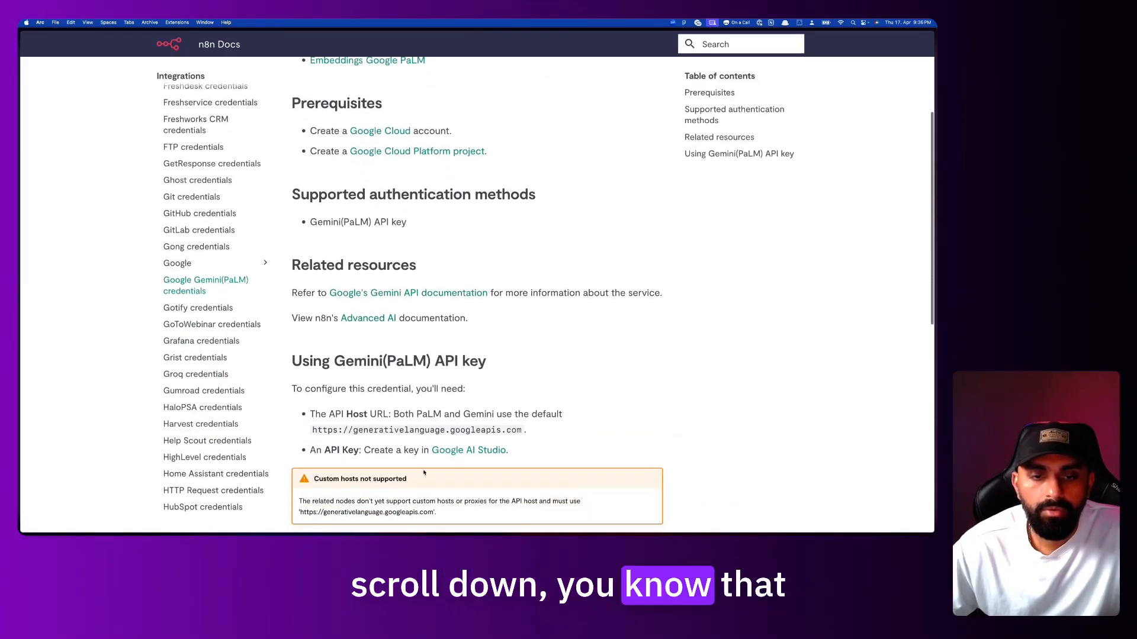
{"action": "left_click", "coordinate": [484, 450]}
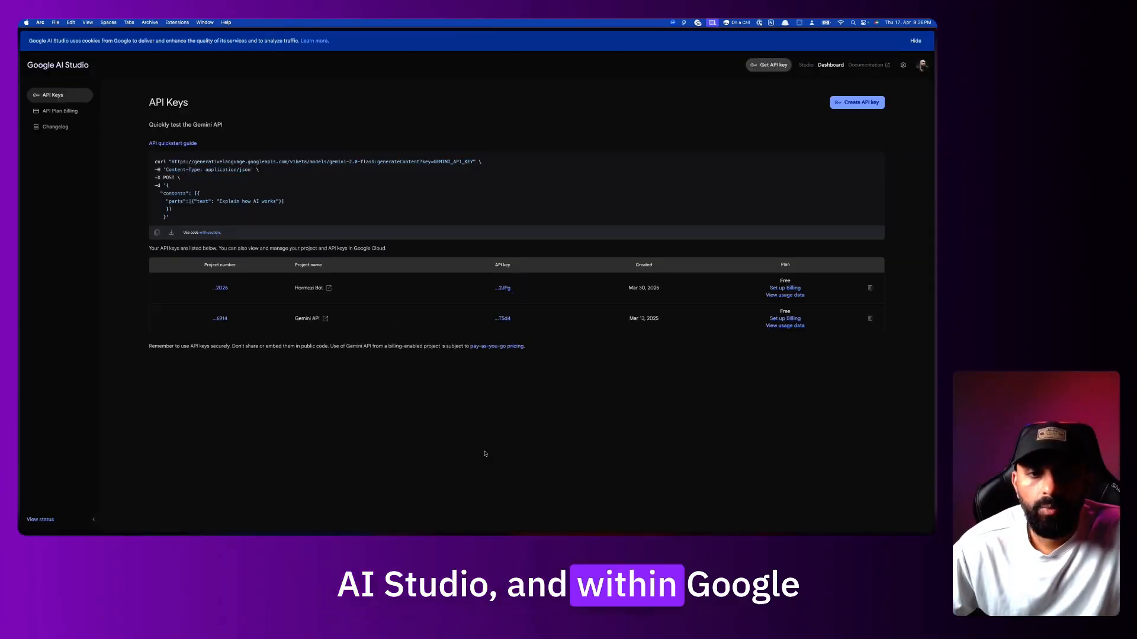
{"action": "key", "text": "super+equal"}
{"action": "key", "text": "super+equal"}
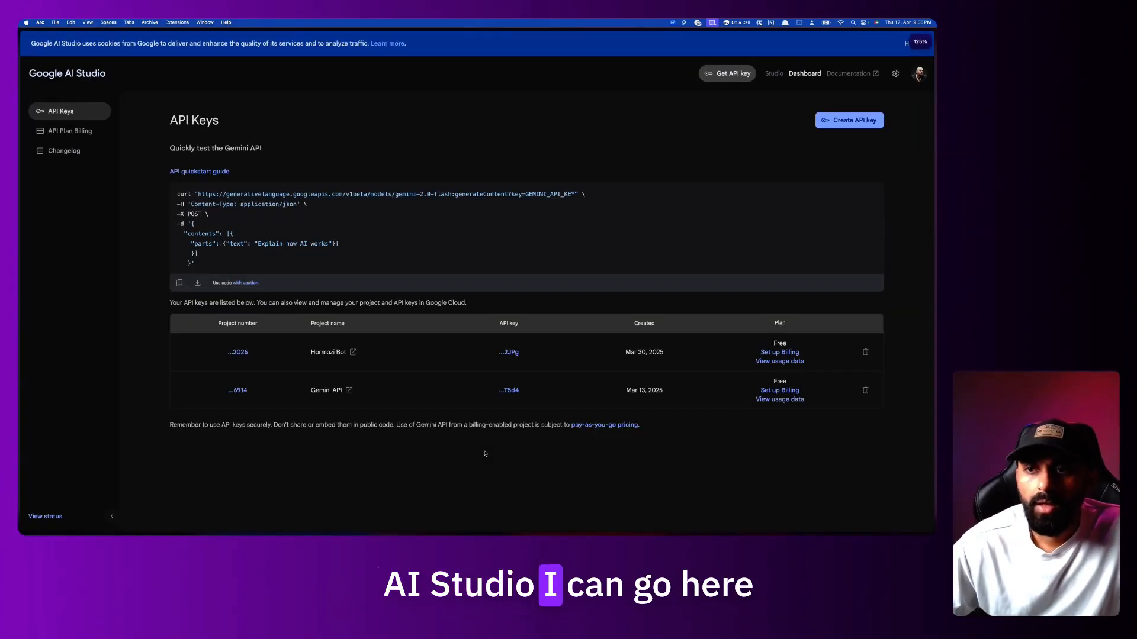
Start creating an API key in Google AI Studio and view the existing Google Cloud projects it can use.
{"action": "left_click", "coordinate": [843, 121]}
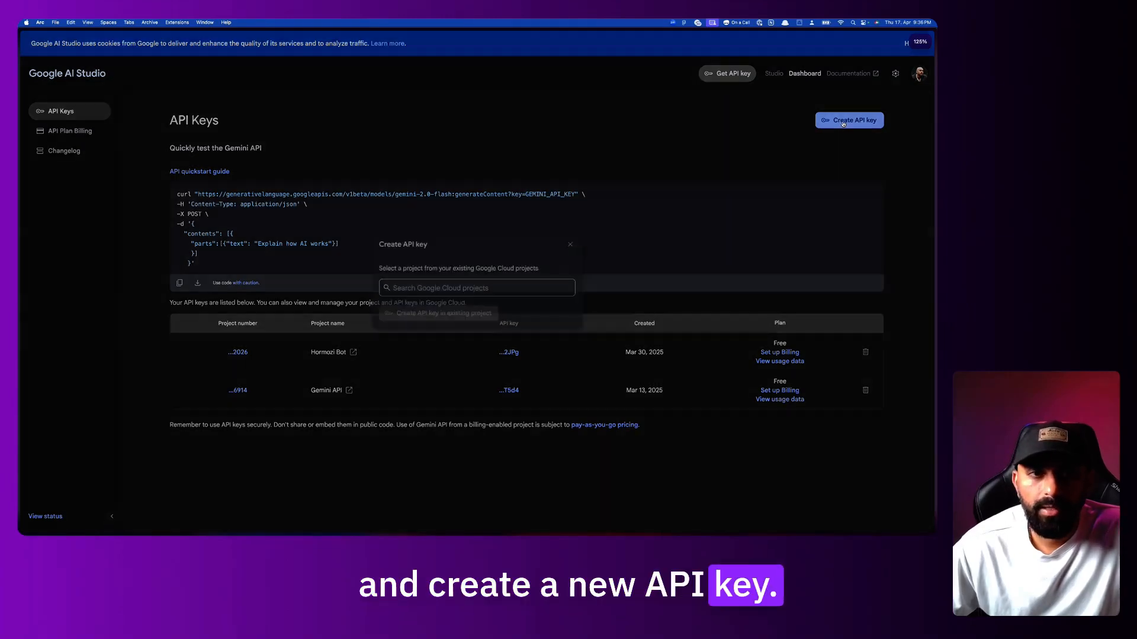
{"action": "left_click", "coordinate": [500, 292]}
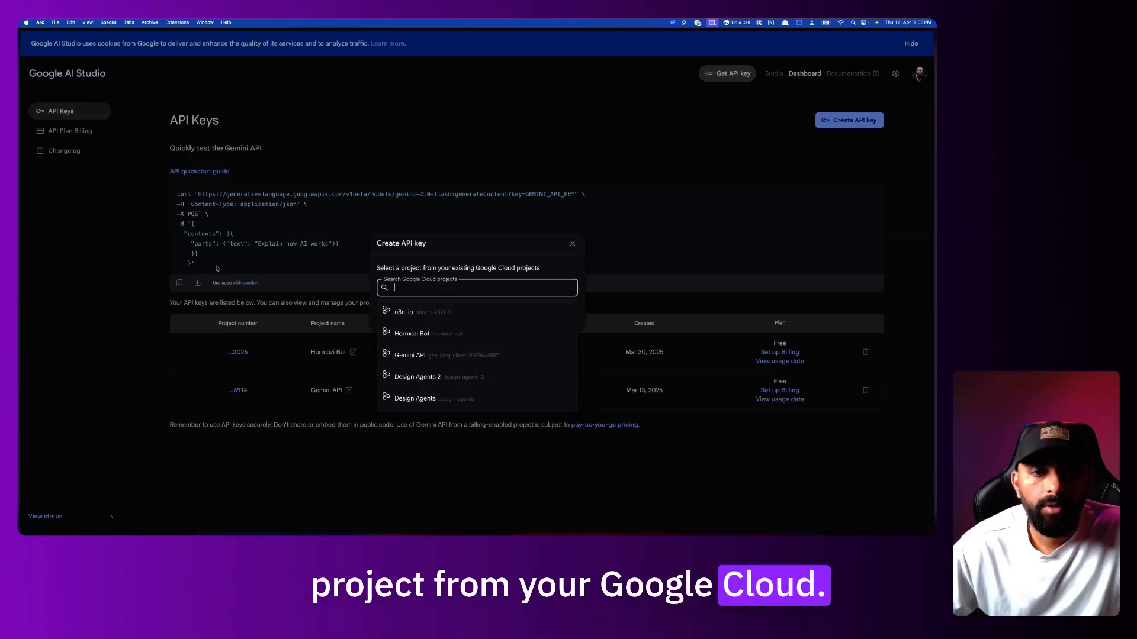
{"action": "left_click", "coordinate": [438, 257]}
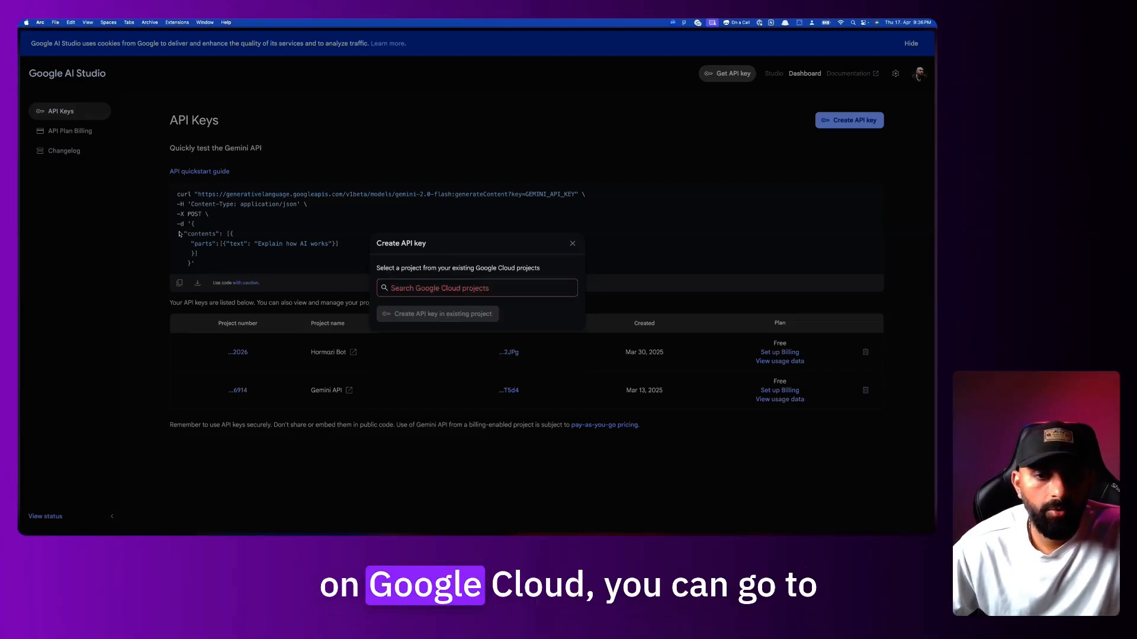
Switch to the Google Cloud console's Credentials page and highlight part of its web address.
{"action": "mouse_move", "coordinate": [23, 232]}
{"action": "key", "text": "super+l"}
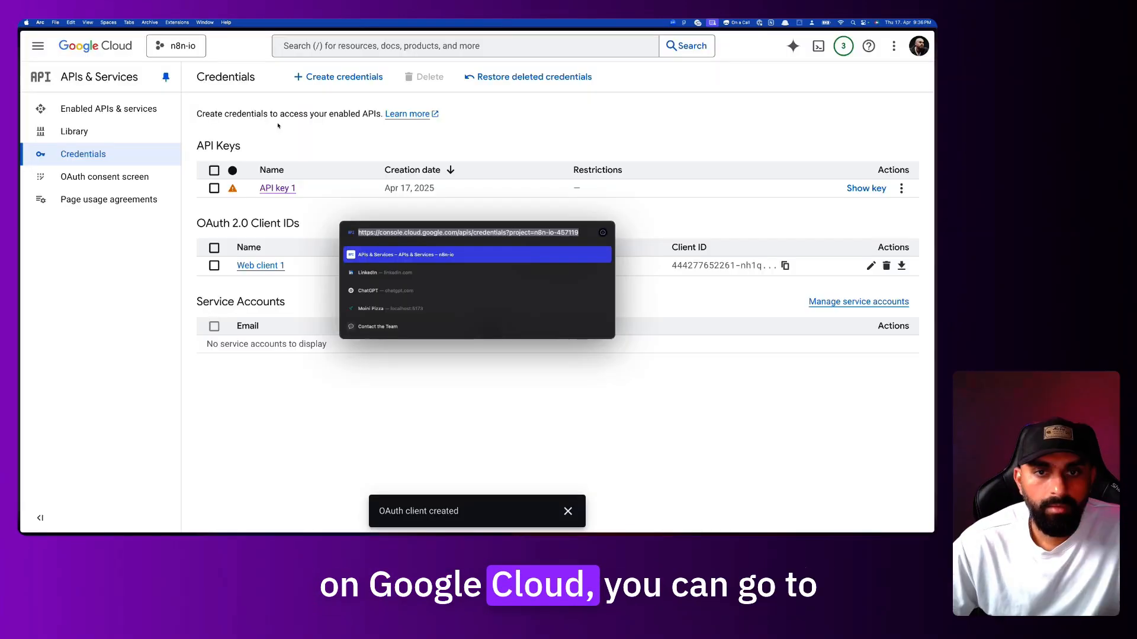
{"action": "key", "text": "Left"}
{"action": "key", "text": "alt+shift+Right"}
{"action": "key", "text": "alt+shift+Right"}
{"action": "key", "text": "alt+shift+Right"}
{"action": "key", "text": "alt+shift+Left"}
{"action": "left_click", "coordinate": [350, 388]}
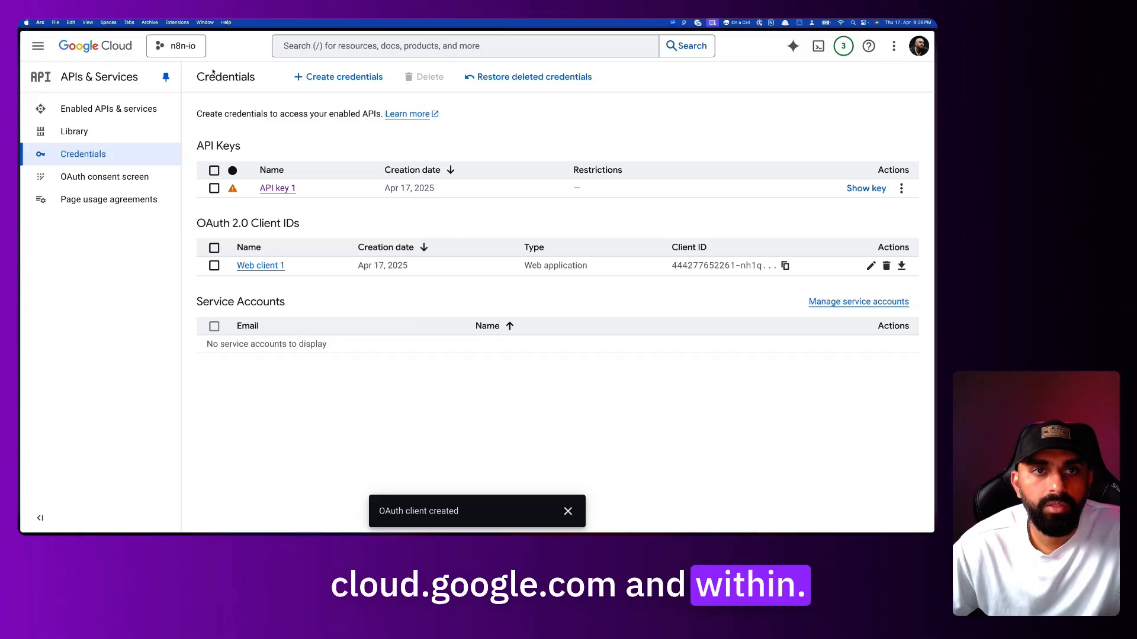
Create a new Google Cloud project named n8n-io-2 and switch the console to that project.
{"action": "left_click", "coordinate": [176, 45]}
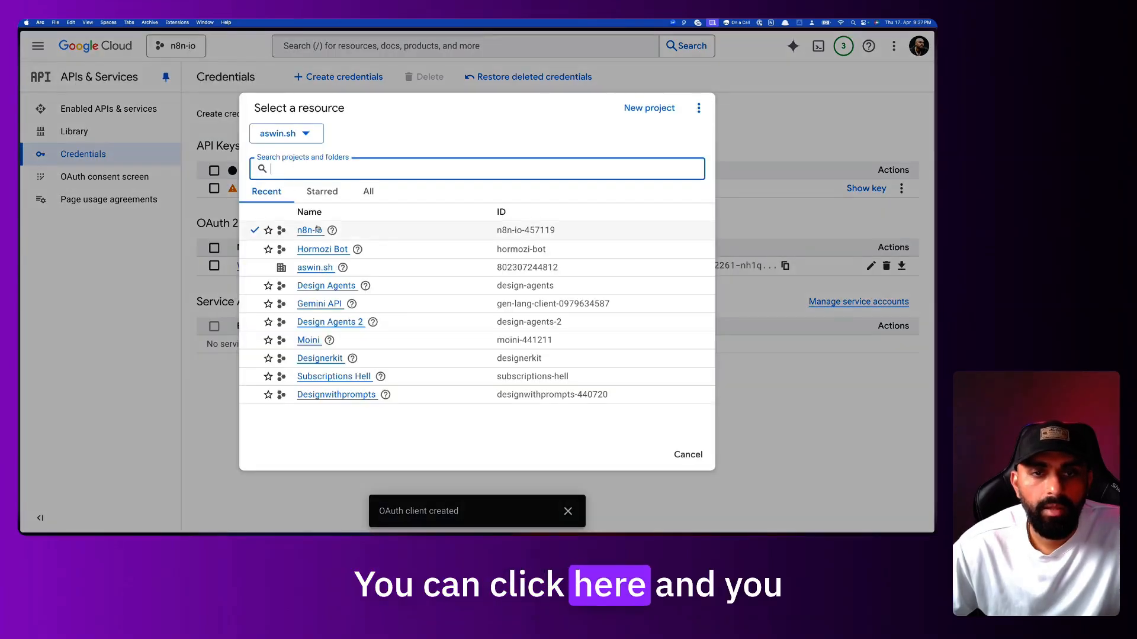
{"action": "left_click", "coordinate": [642, 112]}
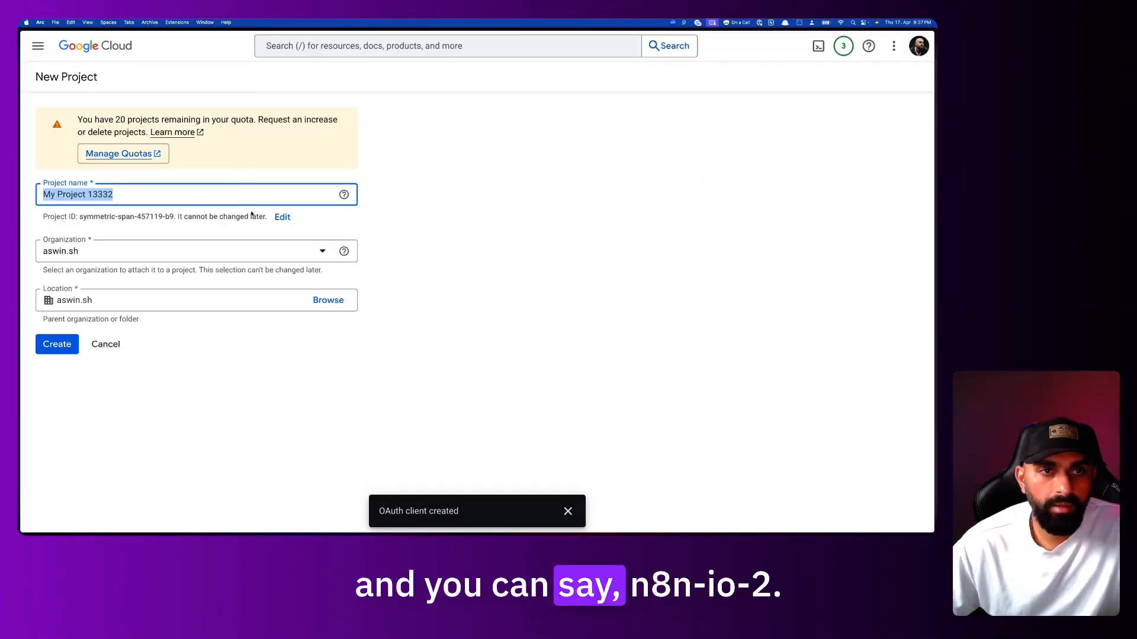
{"action": "type", "text": "n8n-io-2"}
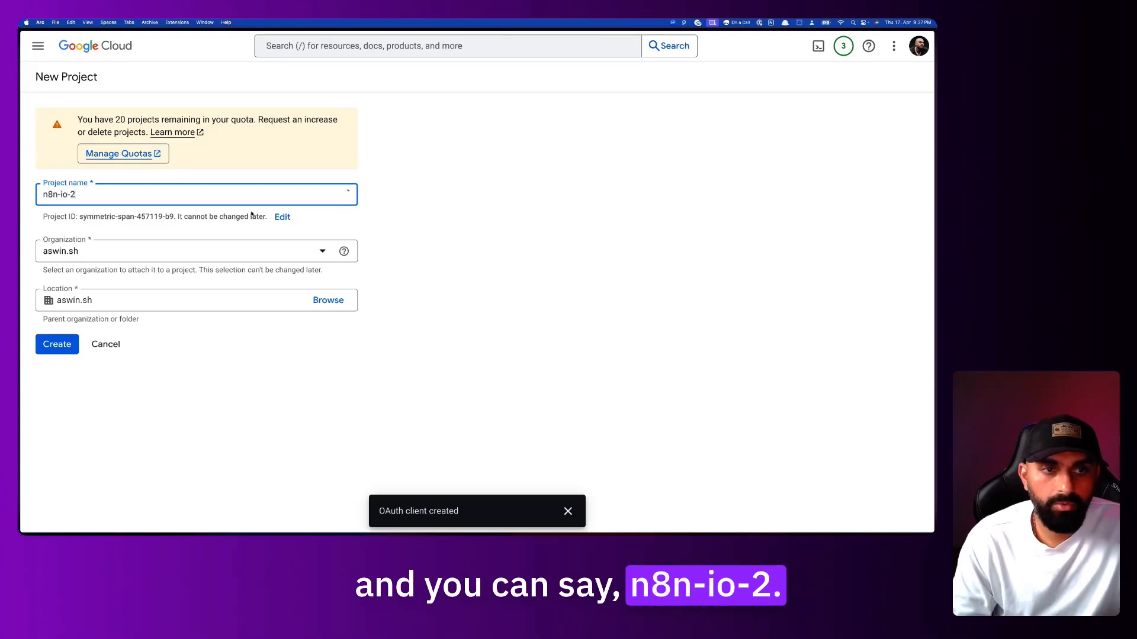
{"action": "left_click", "coordinate": [64, 340]}
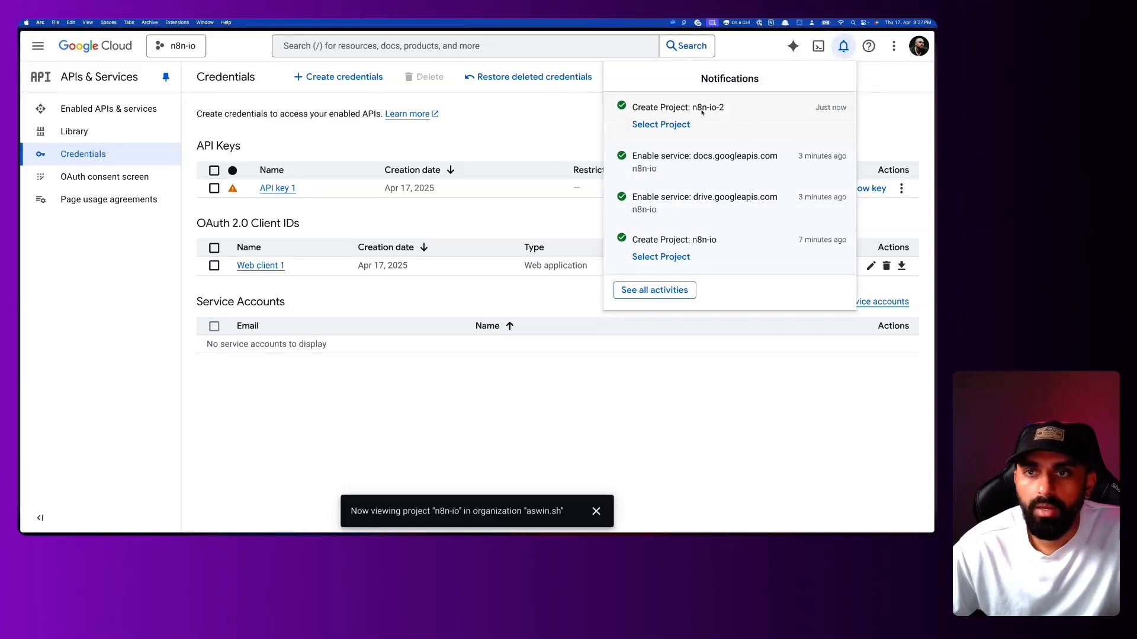
{"action": "left_click", "coordinate": [680, 126]}
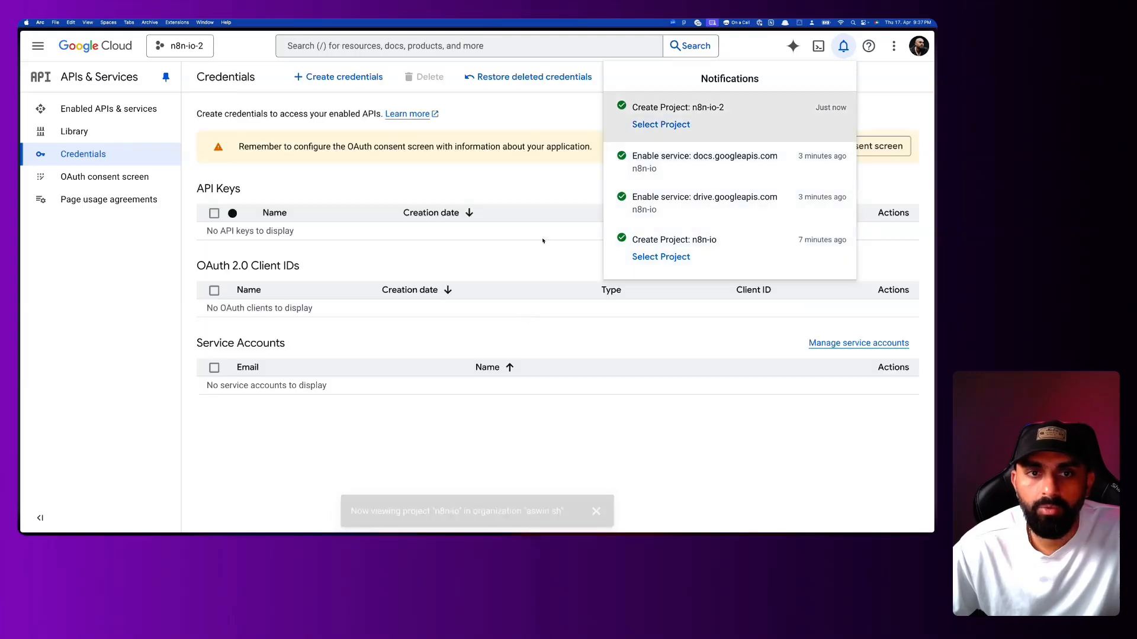
{"action": "left_click", "coordinate": [470, 426]}
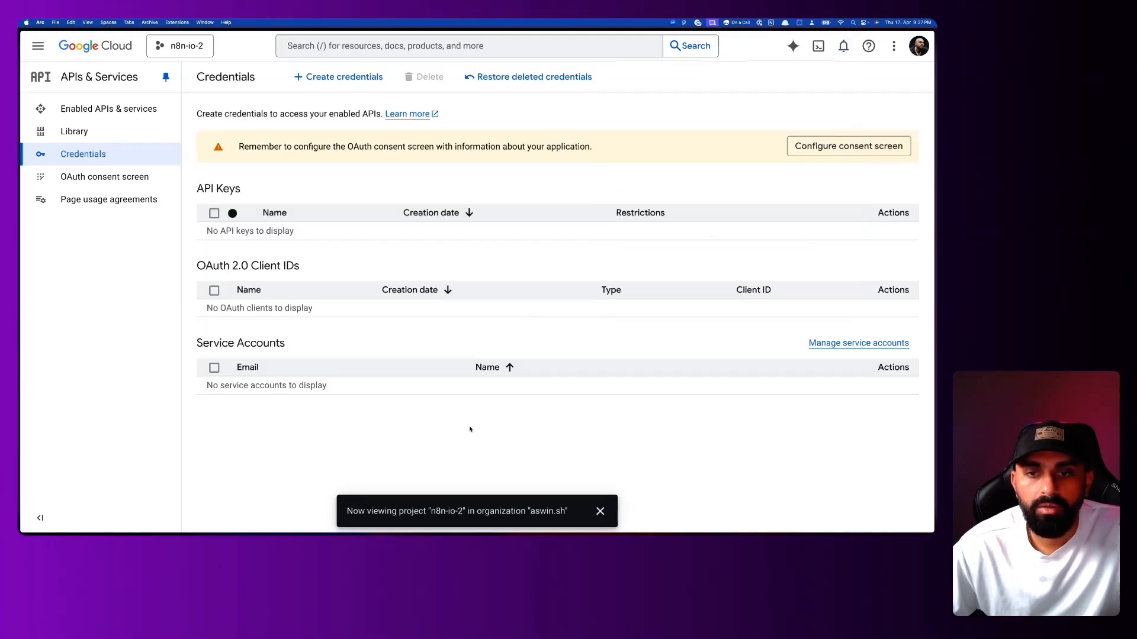
Switch to Google AI Studio, try choosing the n8n-io project for a new API key, and dismiss the dialog.
{"action": "mouse_move", "coordinate": [23, 348]}
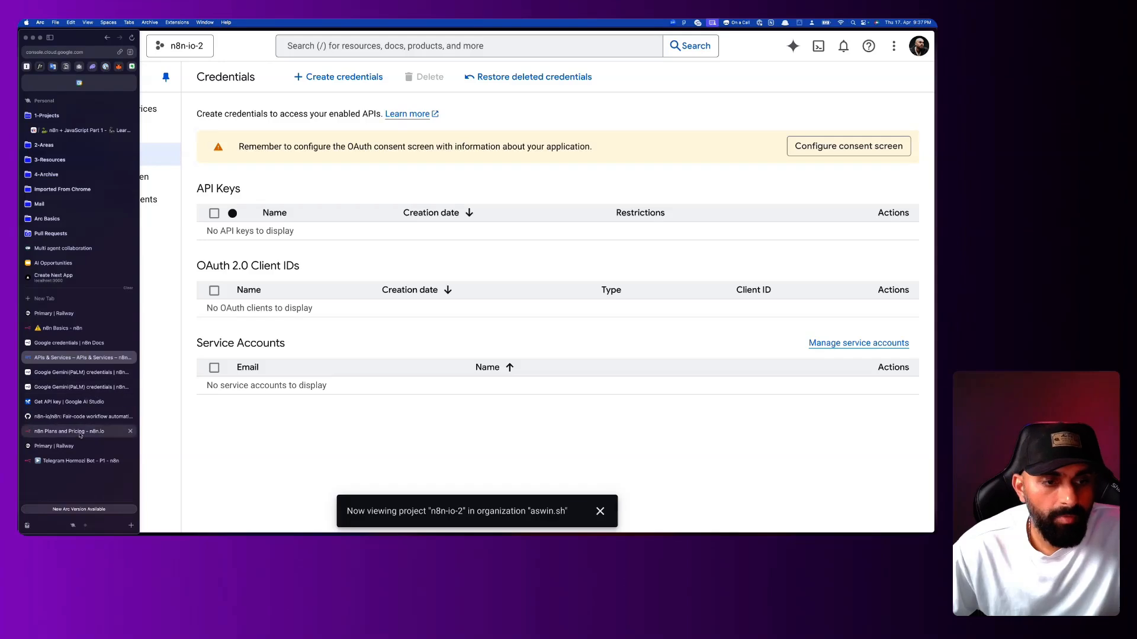
{"action": "left_click", "coordinate": [92, 402]}
{"action": "left_click", "coordinate": [486, 289]}
{"action": "left_click", "coordinate": [460, 314]}
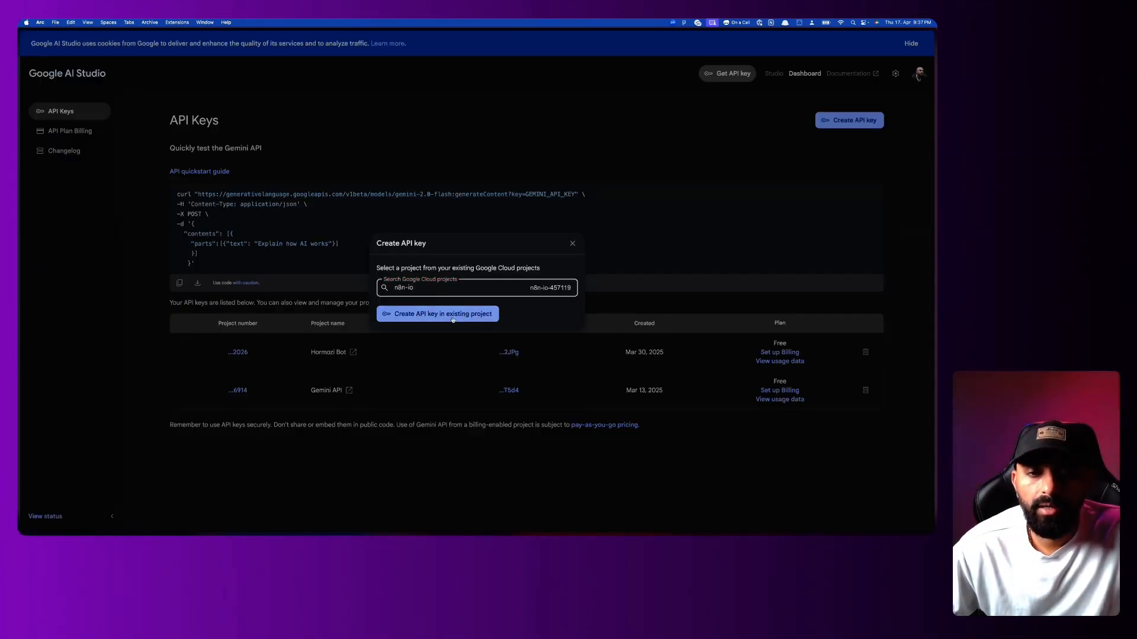
{"action": "left_click", "coordinate": [571, 244]}
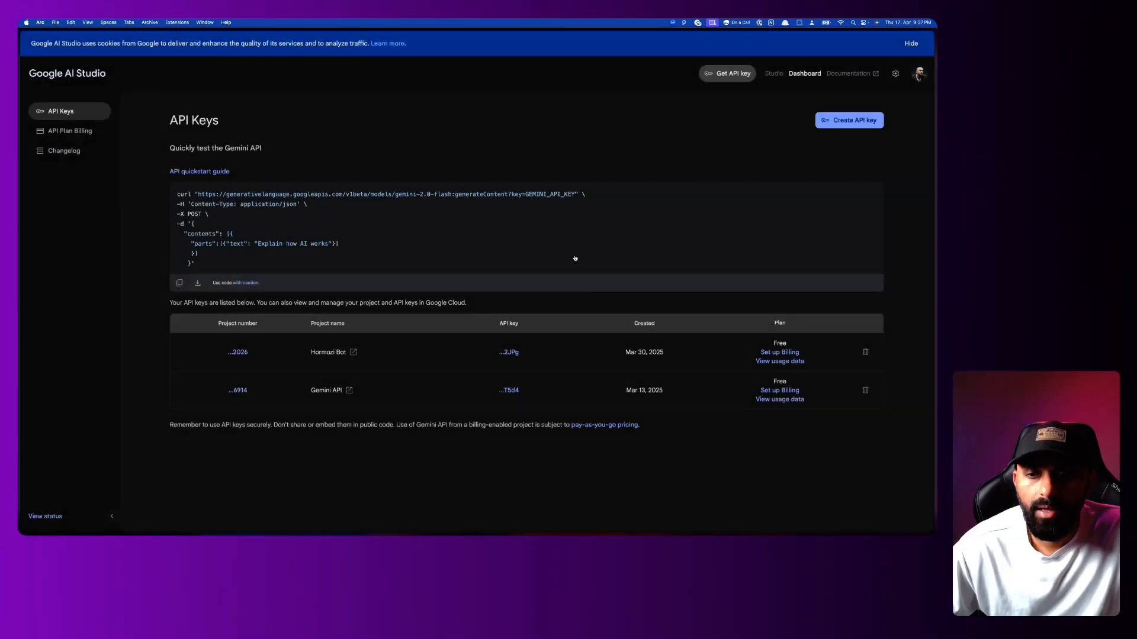
Open the usage data for the Hormozi Bot API key and review its traffic, error and latency graphs.
{"action": "left_click", "coordinate": [791, 362]}
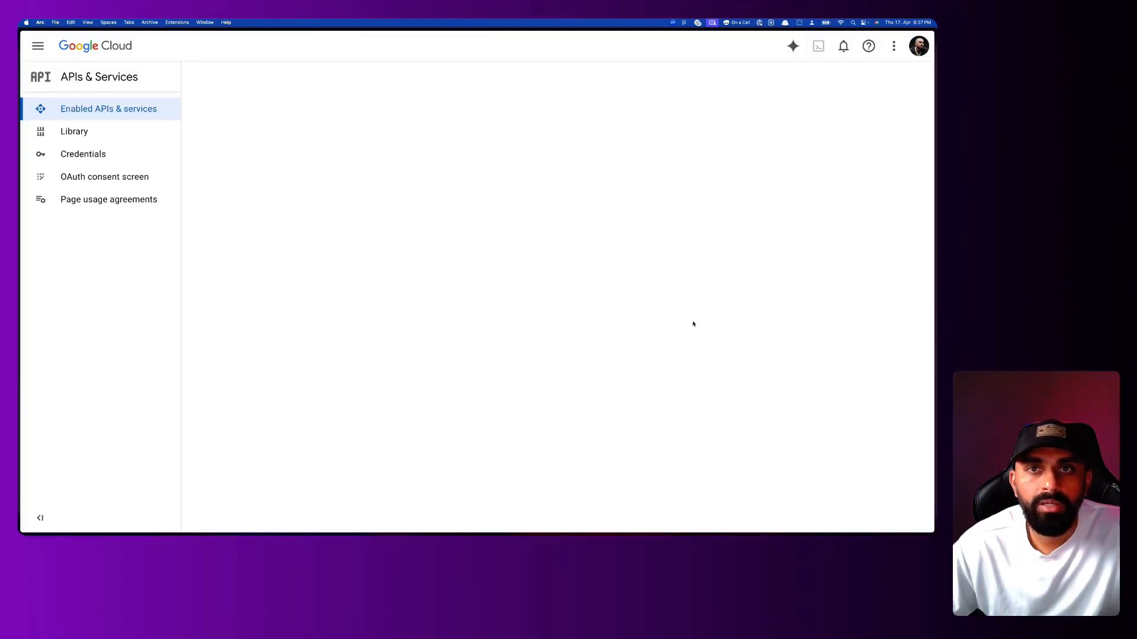
{"action": "scroll", "coordinate": [693, 323], "scroll_direction": "down", "scroll_amount": 5}
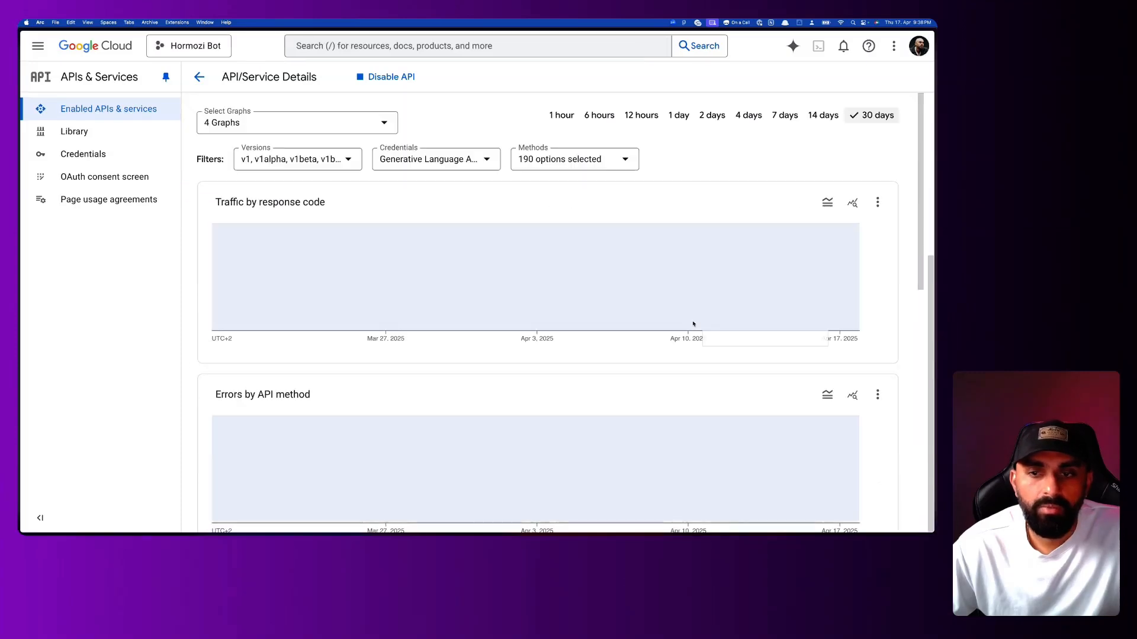
{"action": "scroll", "coordinate": [694, 324], "scroll_direction": "down", "scroll_amount": 3}
{"action": "scroll", "coordinate": [693, 324], "scroll_direction": "down", "scroll_amount": 7}
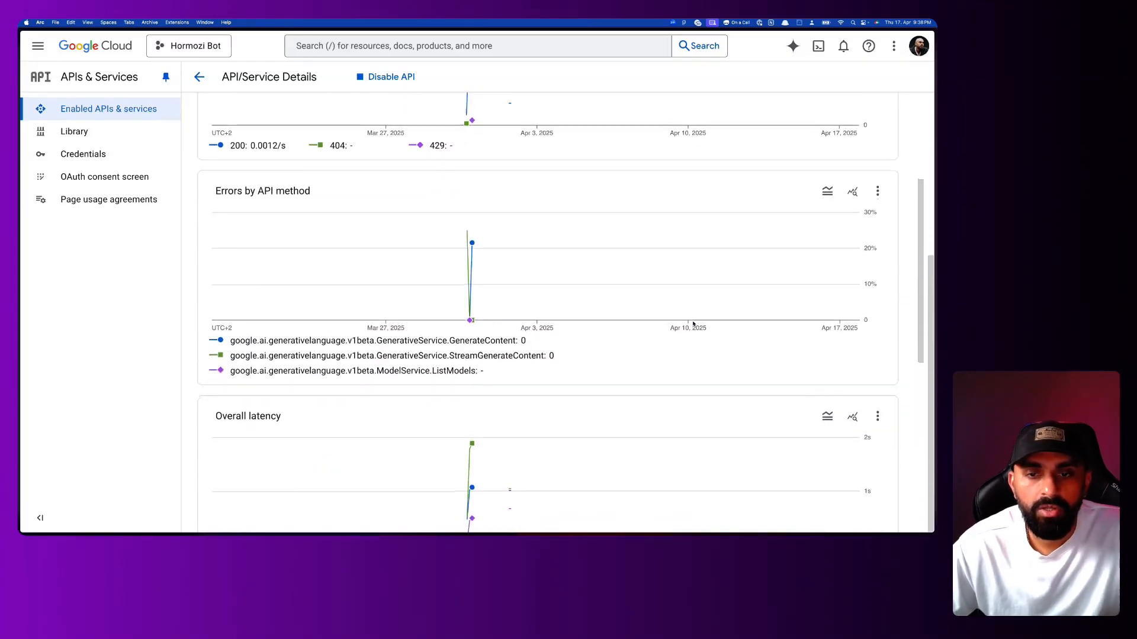
{"action": "scroll", "coordinate": [694, 324], "scroll_direction": "up", "scroll_amount": 10}
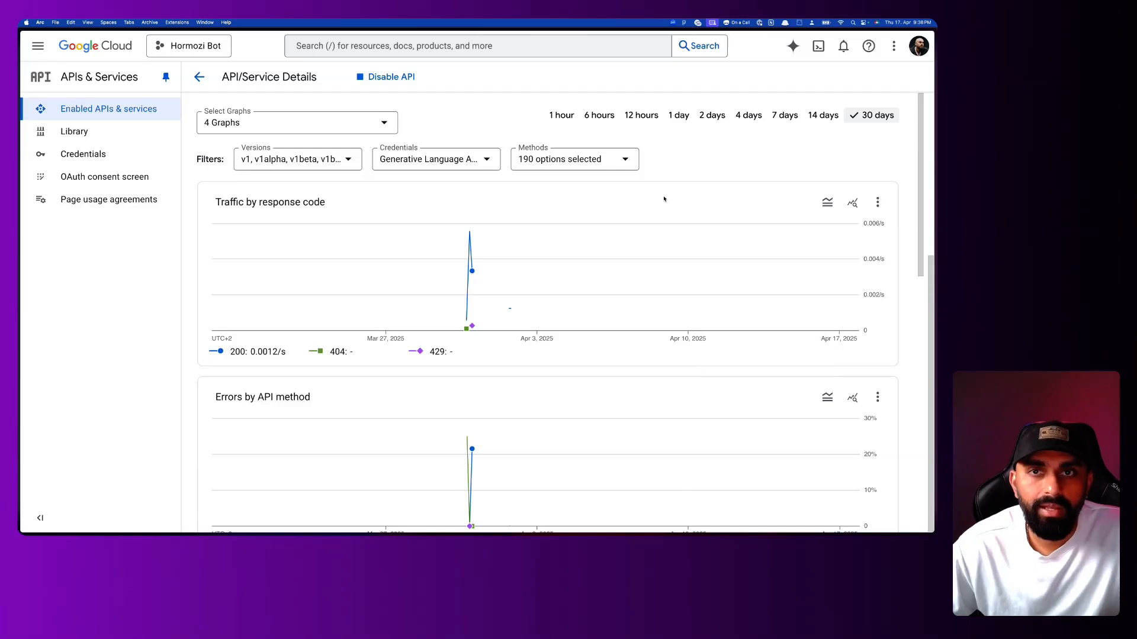
Return to the n8n Basics workflow and close the new Google Gemini(PaLM) credential form without saving it.
{"action": "left_click", "coordinate": [66, 402]}
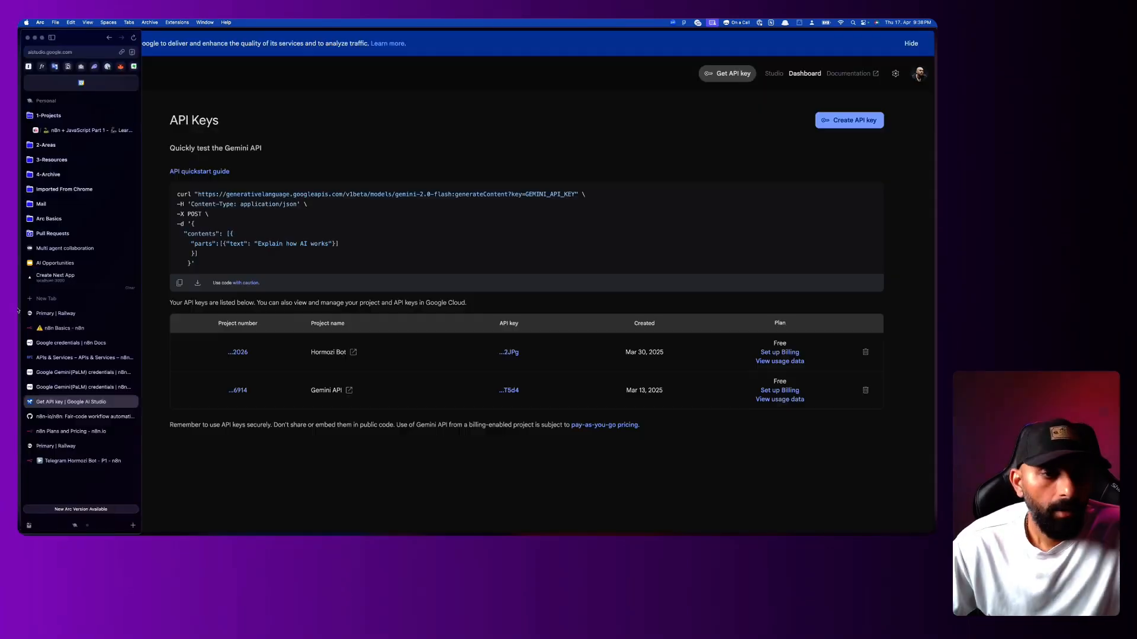
{"action": "left_click", "coordinate": [78, 329]}
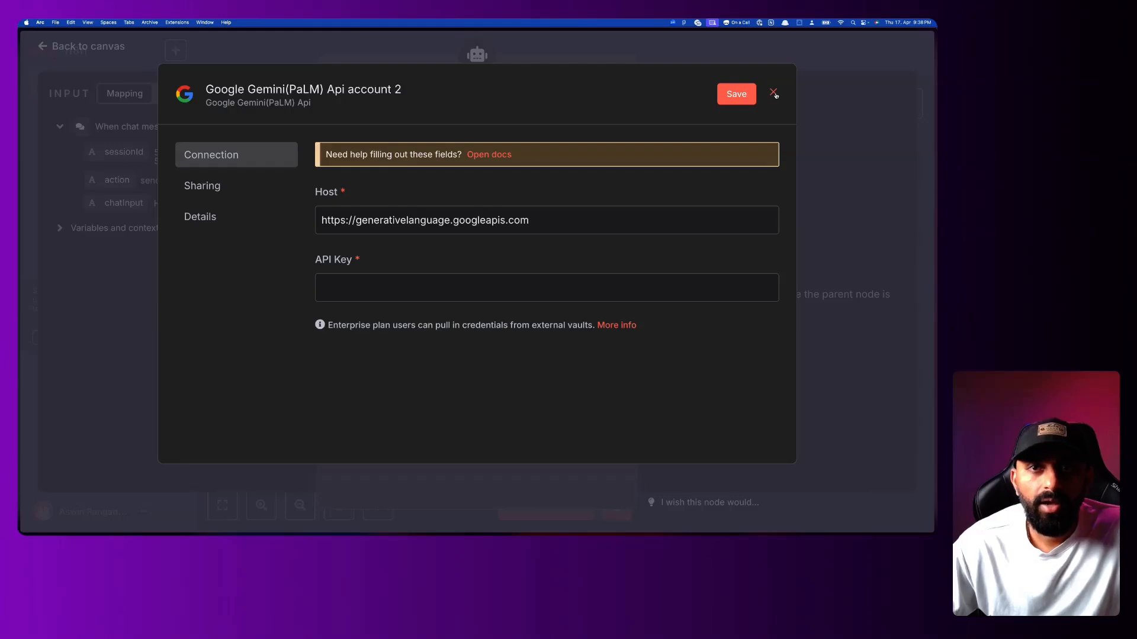
{"action": "left_click", "coordinate": [517, 296]}
{"action": "left_click", "coordinate": [774, 93]}
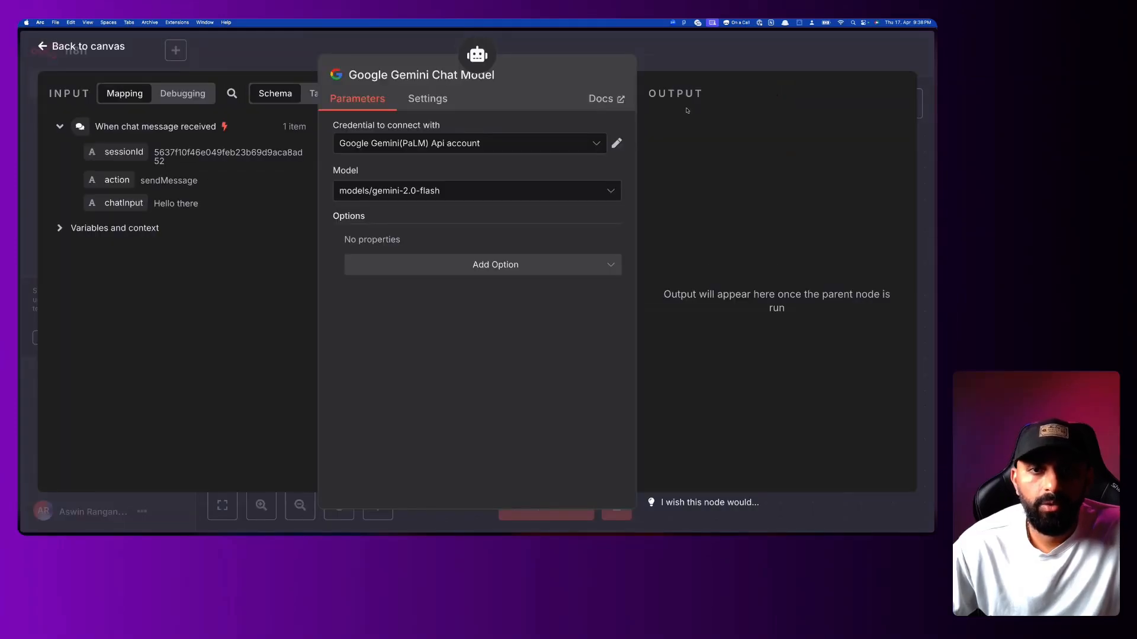
Review the credential and model choices of the Google Gemini Chat Model node and return to the canvas.
{"action": "left_click", "coordinate": [556, 151]}
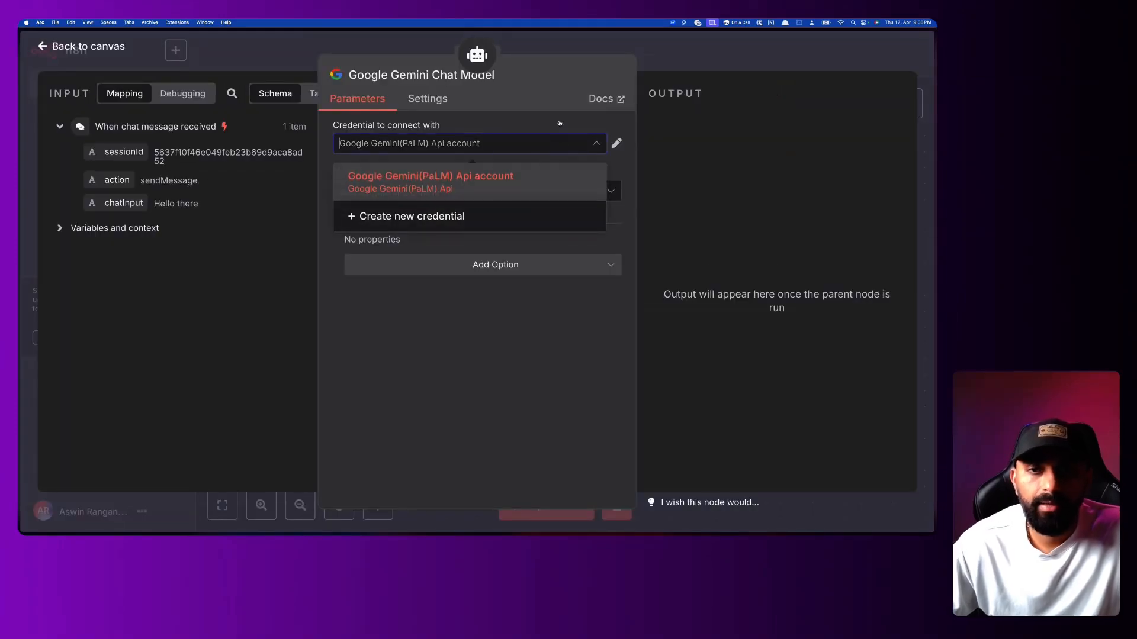
{"action": "left_click", "coordinate": [559, 123]}
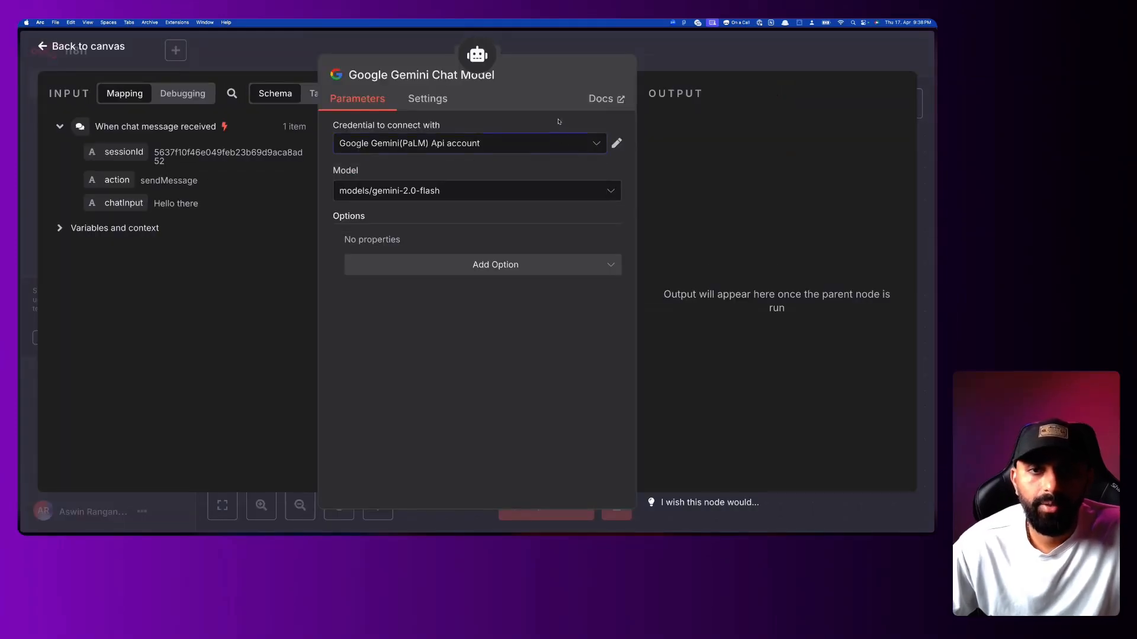
{"action": "left_click", "coordinate": [499, 191]}
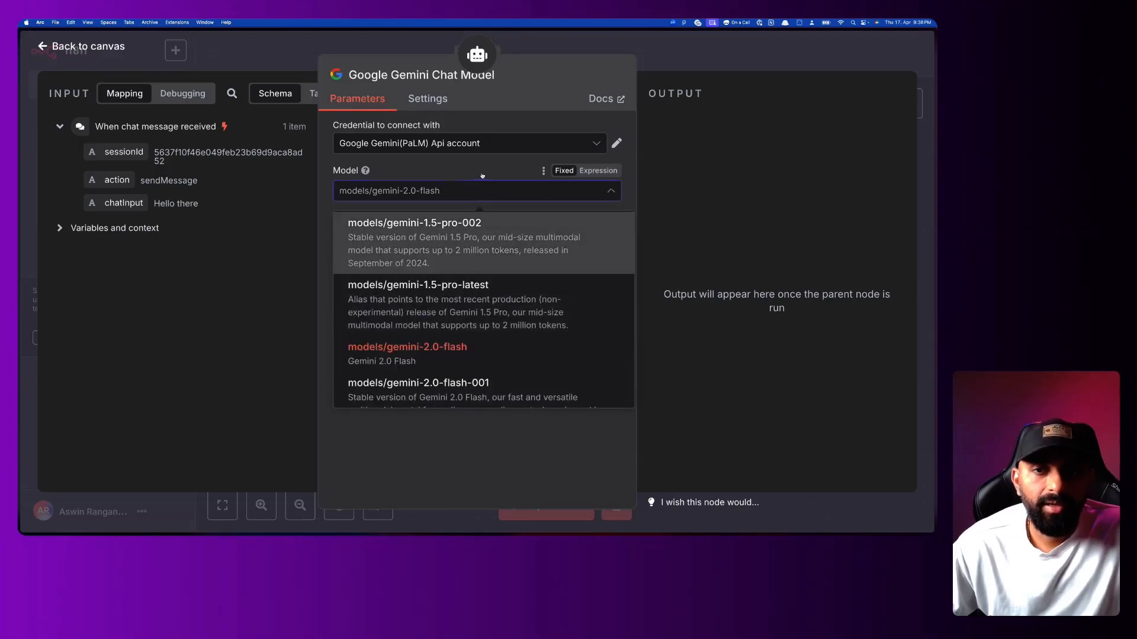
{"action": "left_click", "coordinate": [482, 176]}
{"action": "left_click", "coordinate": [77, 46]}
Reposition the Google Gemini Chat Model node beneath the AI Agent and remove the connection between them.
{"action": "left_click_drag", "start_coordinate": [518, 343], "coordinate": [487, 344]}
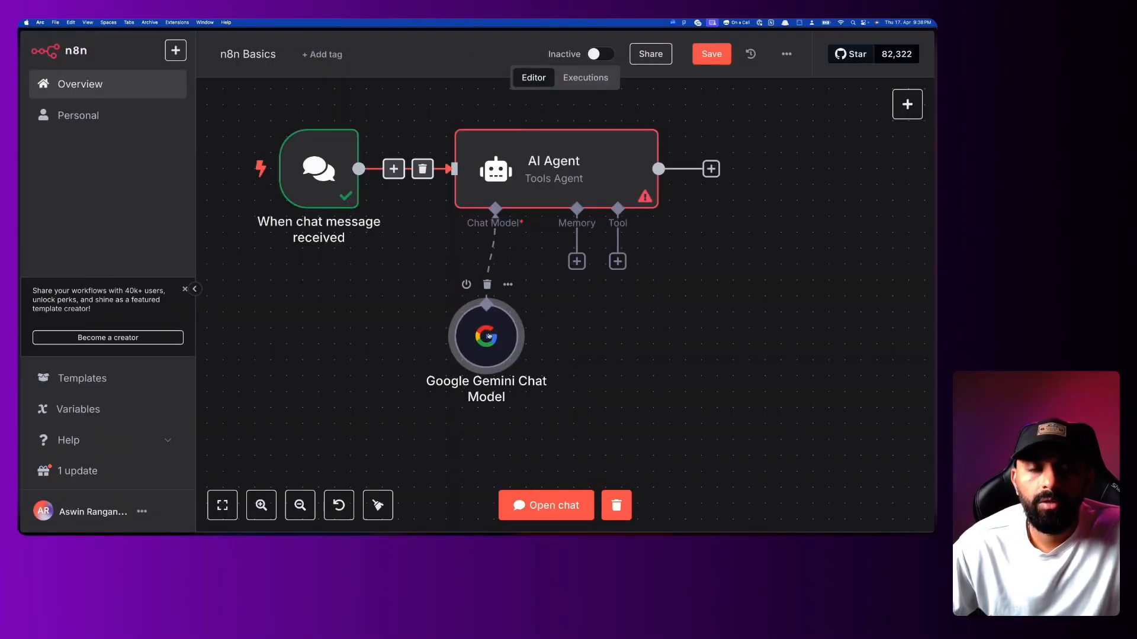
{"action": "left_click", "coordinate": [907, 104]}
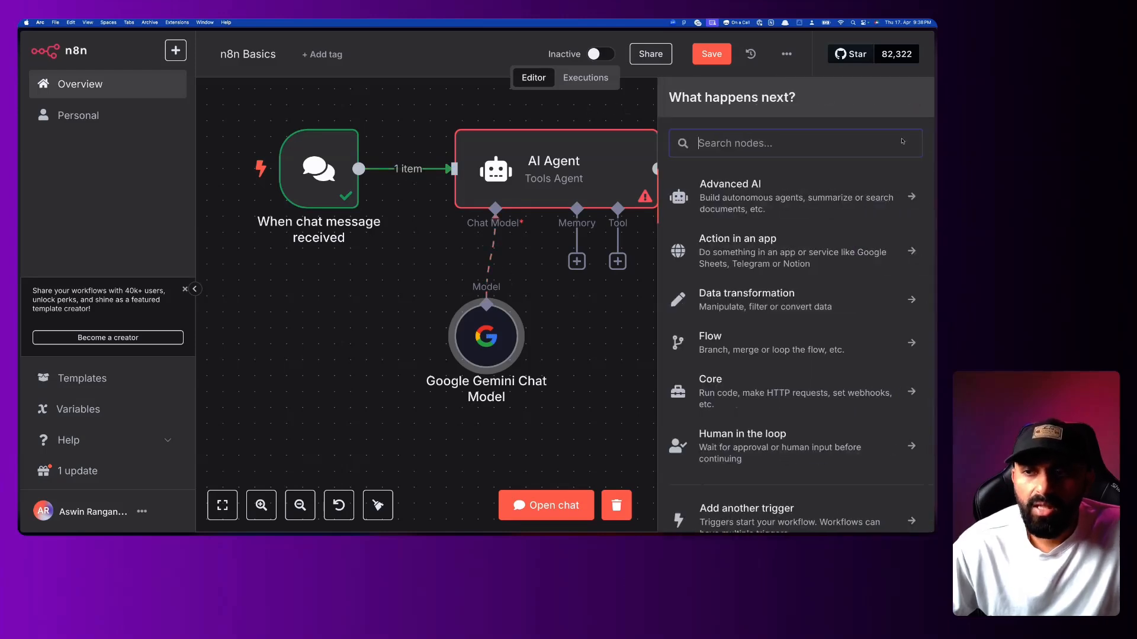
{"action": "left_click", "coordinate": [571, 302]}
{"action": "left_click", "coordinate": [495, 254]}
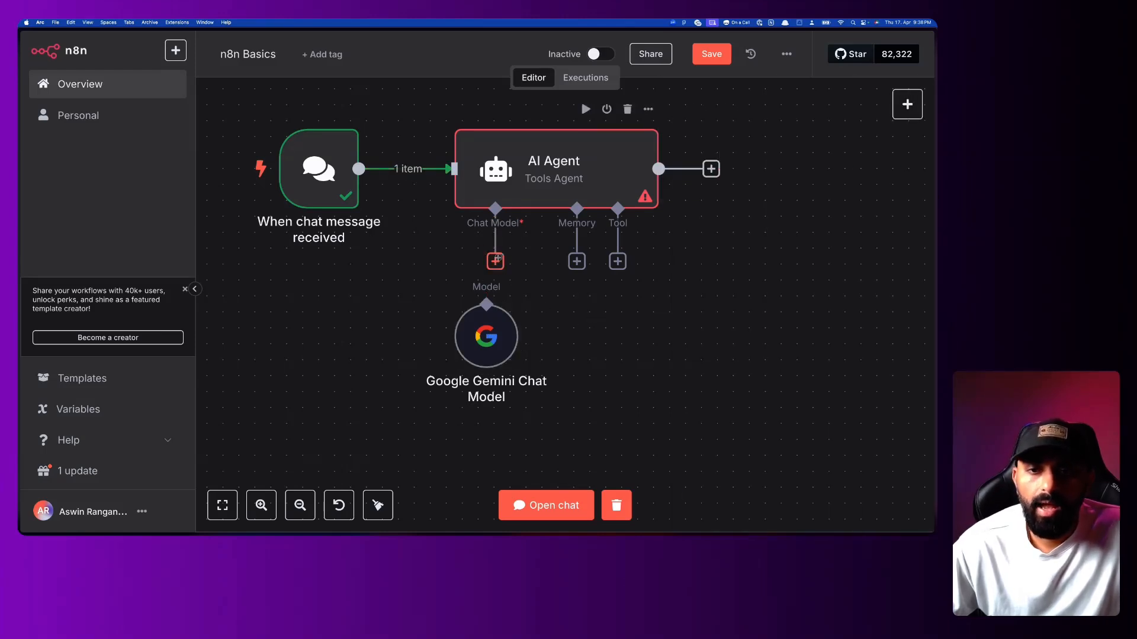
Add an OpenAI Chat Model to the AI Agent, check its credential choices, and return to the canvas.
{"action": "left_click", "coordinate": [495, 260]}
{"action": "scroll", "coordinate": [770, 325], "scroll_direction": "down", "scroll_amount": 5}
{"action": "left_click", "coordinate": [761, 472]}
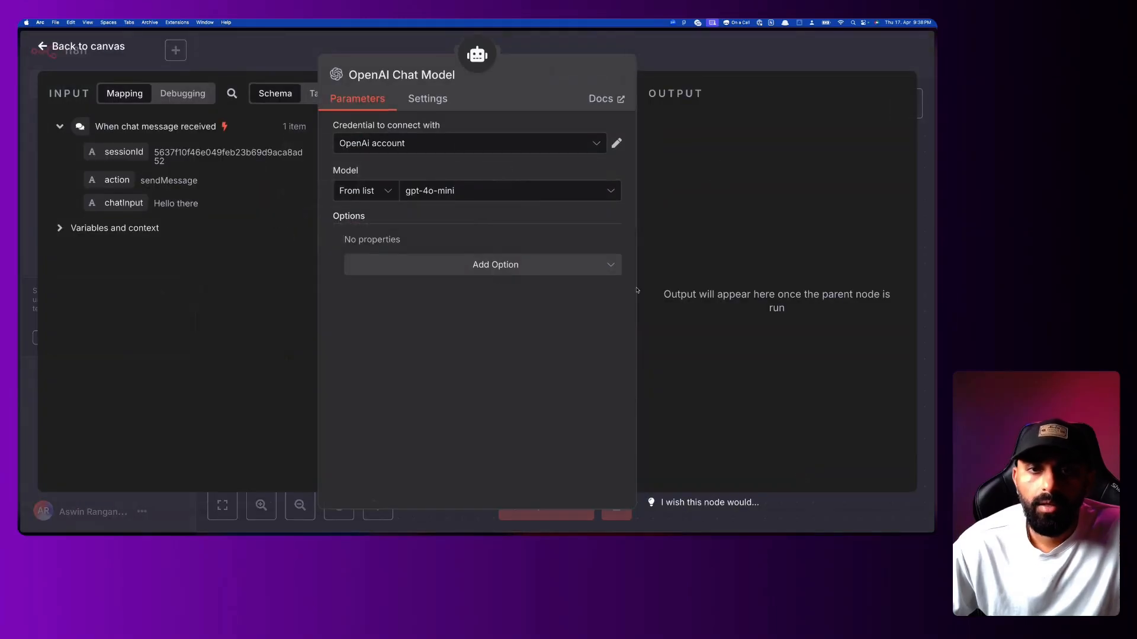
{"action": "left_click", "coordinate": [509, 144]}
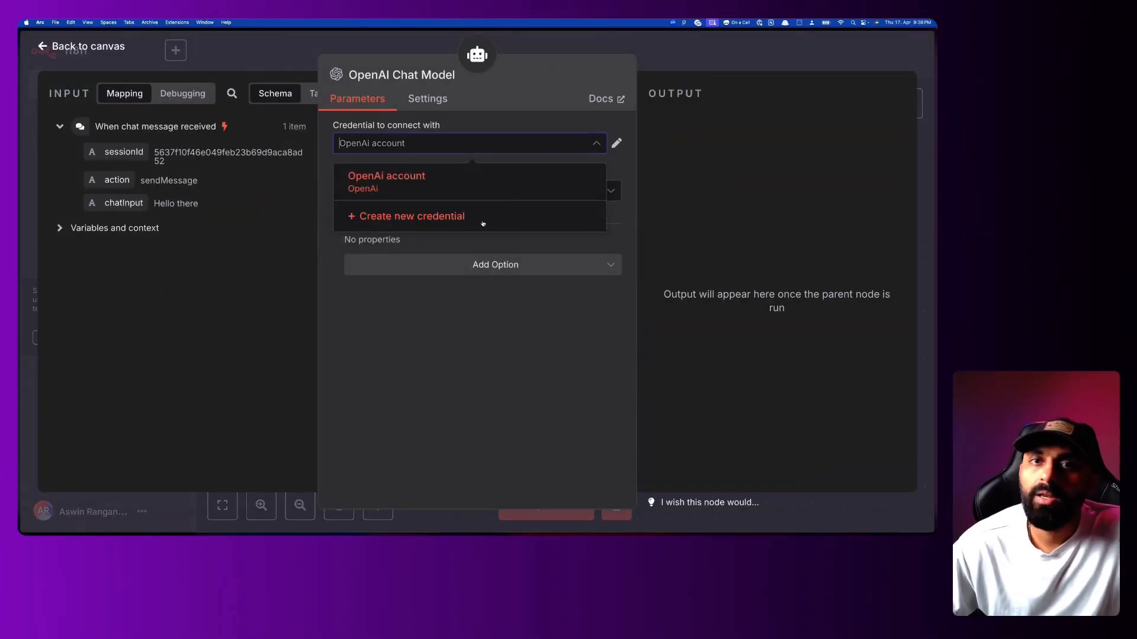
{"action": "left_click", "coordinate": [682, 59]}
{"action": "left_click", "coordinate": [682, 58]}
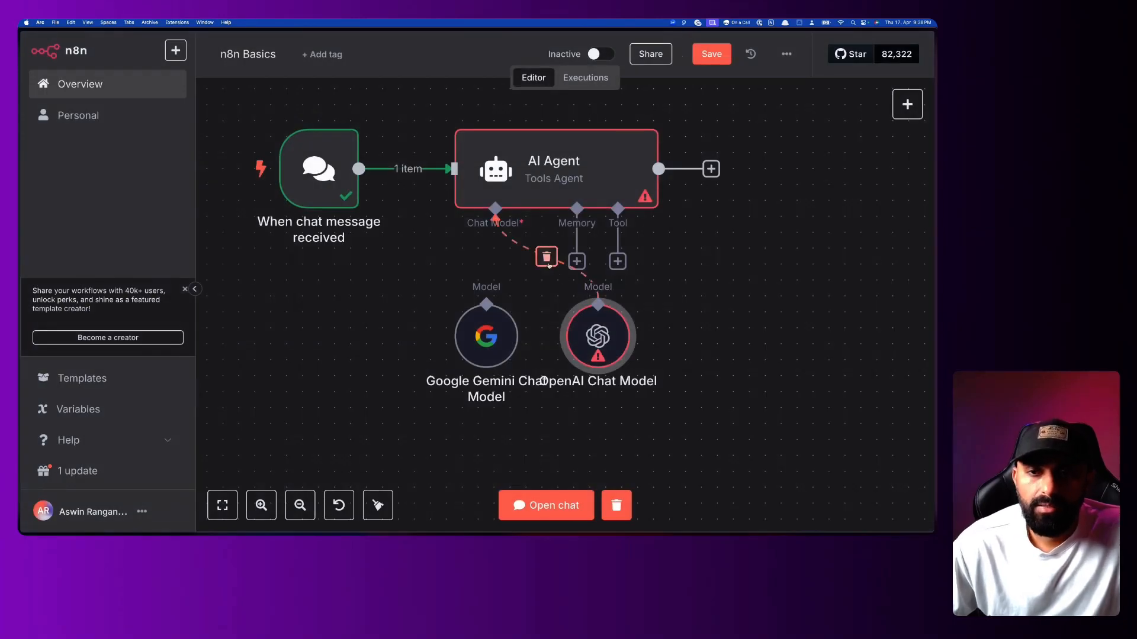
Reconnect the Google Gemini Chat Model to the AI Agent in place of the OpenAI Chat Model and delete the OpenAI node.
{"action": "left_click_drag", "start_coordinate": [597, 345], "coordinate": [564, 441]}
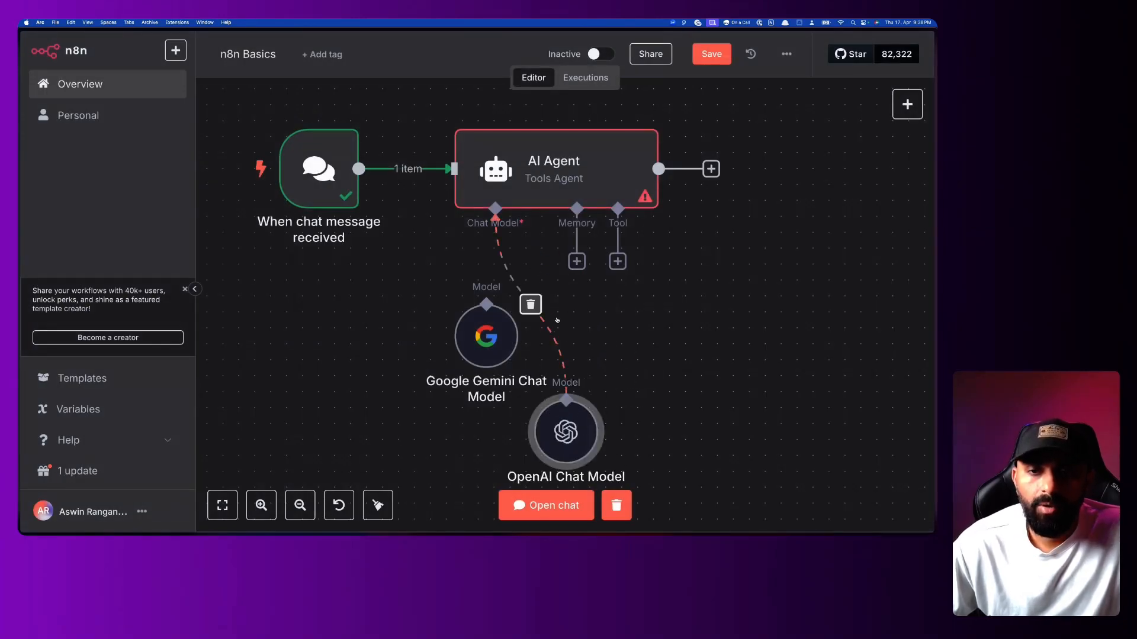
{"action": "left_click", "coordinate": [531, 305]}
{"action": "left_click_drag", "start_coordinate": [487, 304], "coordinate": [495, 210]}
{"action": "left_click_drag", "start_coordinate": [486, 336], "coordinate": [512, 344]}
{"action": "left_click", "coordinate": [568, 380]}
Test the AI Agent node with the "Tell me a joke" prompt and look through the execution log.
{"action": "double_click", "coordinate": [557, 171]}
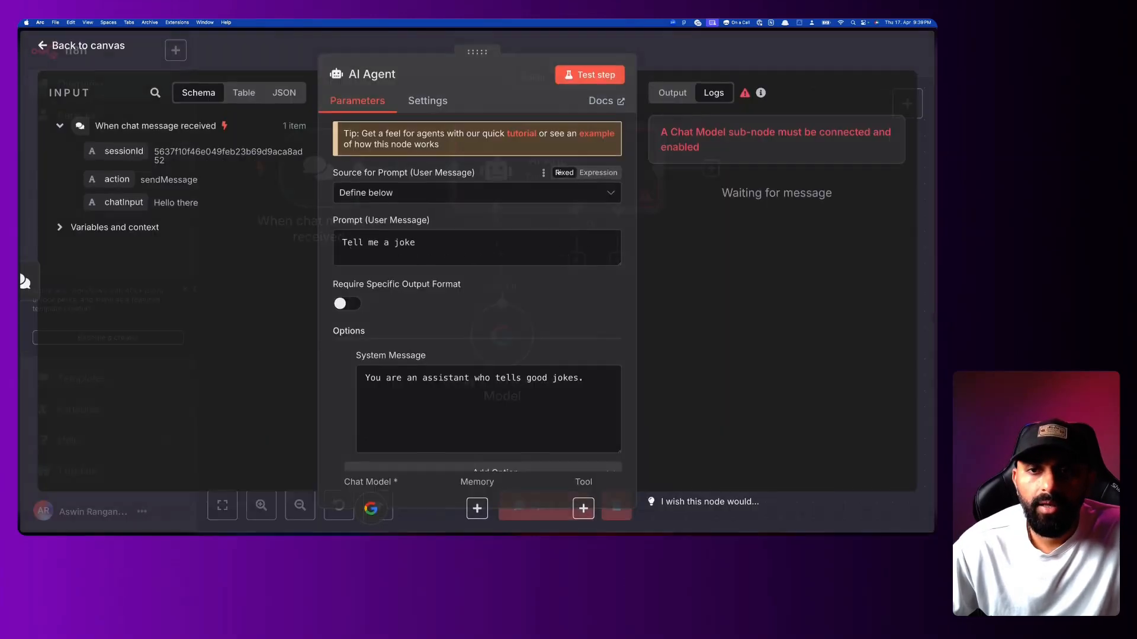
{"action": "left_click", "coordinate": [612, 78]}
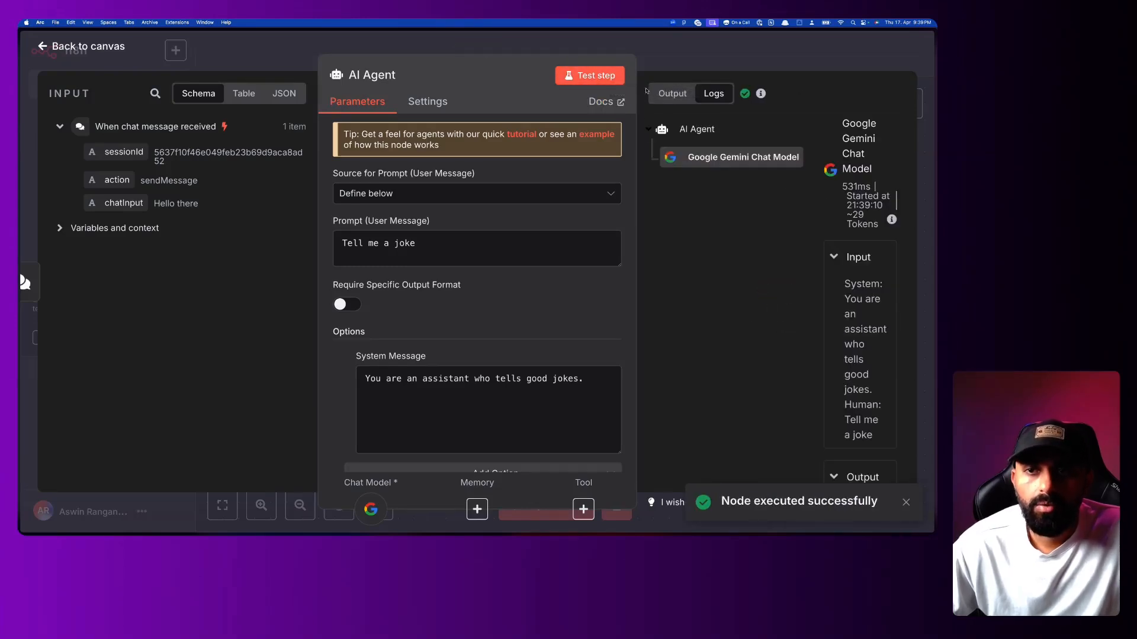
{"action": "left_click_drag", "start_coordinate": [724, 502], "coordinate": [877, 502]}
{"action": "scroll", "coordinate": [877, 501], "scroll_direction": "up", "scroll_amount": 3}
{"action": "scroll", "coordinate": [877, 501], "scroll_direction": "down", "scroll_amount": 5}
{"action": "left_click", "coordinate": [763, 318]}
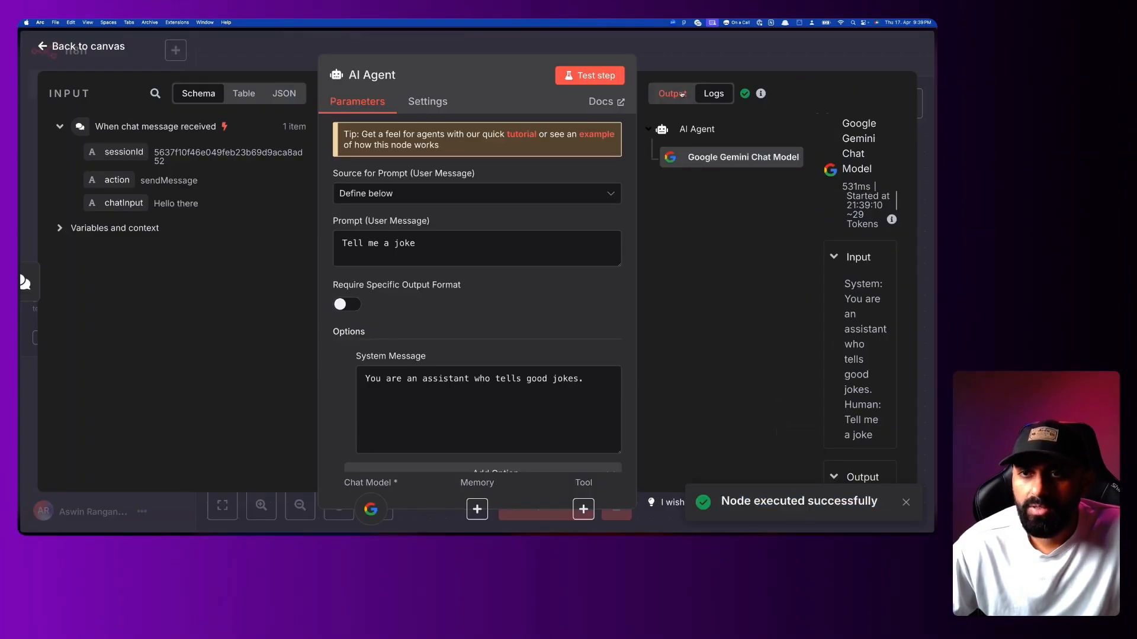
Show the AI Agent's JSON output, widen the output area, and highlight the returned joke.
{"action": "left_click", "coordinate": [682, 95]}
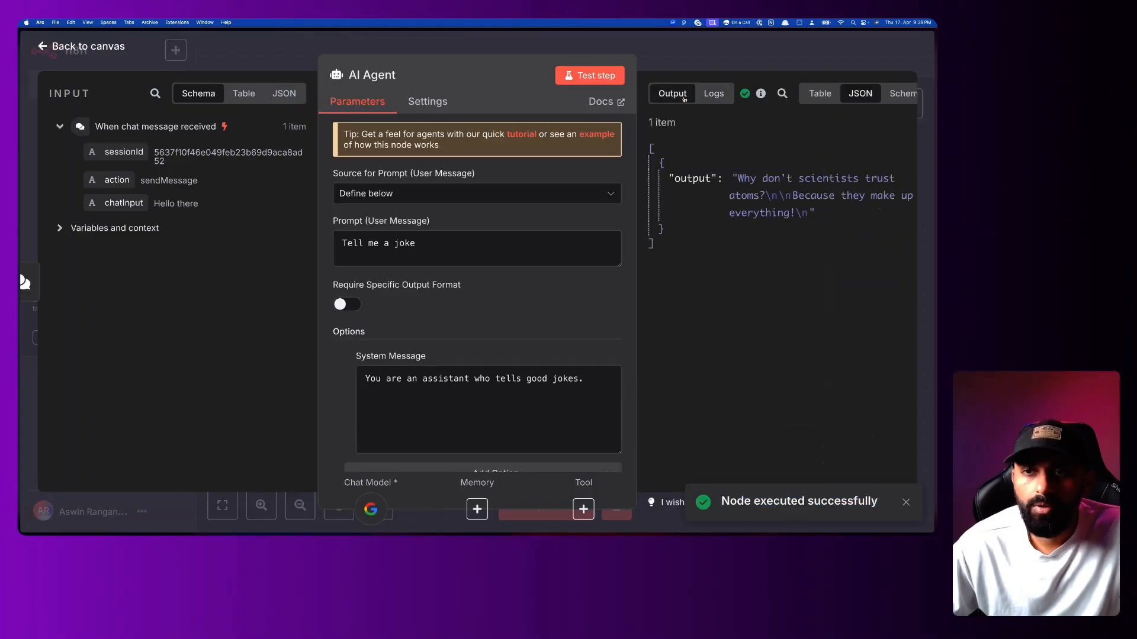
{"action": "left_click_drag", "start_coordinate": [478, 52], "coordinate": [399, 52]}
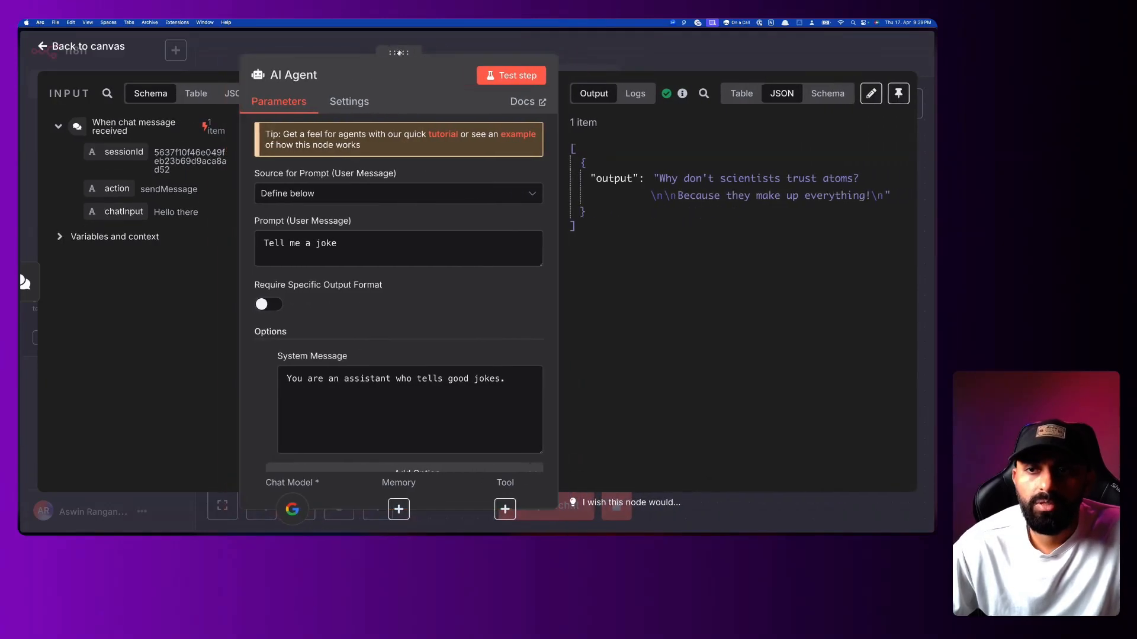
{"action": "mouse_move", "coordinate": [667, 173]}
{"action": "left_click_drag", "start_coordinate": [657, 177], "coordinate": [850, 208]}
{"action": "left_click", "coordinate": [811, 185]}
{"action": "left_click", "coordinate": [853, 232]}
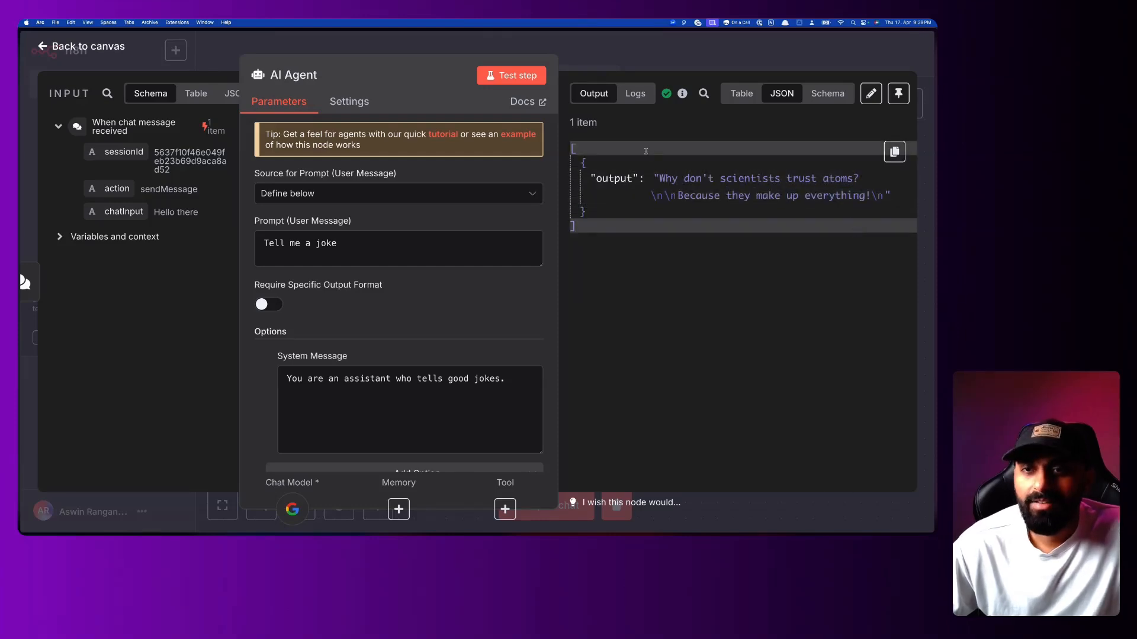
Examine the system message, user prompt and model response in the AI Agent's logs, and return to the canvas.
{"action": "left_click", "coordinate": [641, 94]}
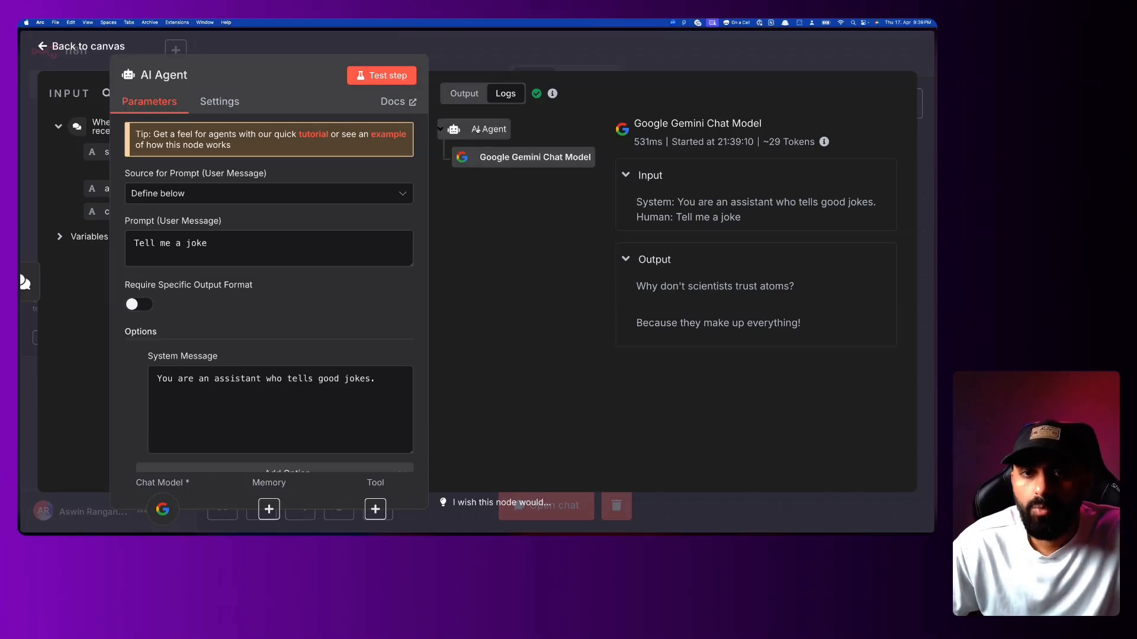
{"action": "left_click_drag", "start_coordinate": [636, 202], "coordinate": [794, 202]}
{"action": "left_click", "coordinate": [794, 201]}
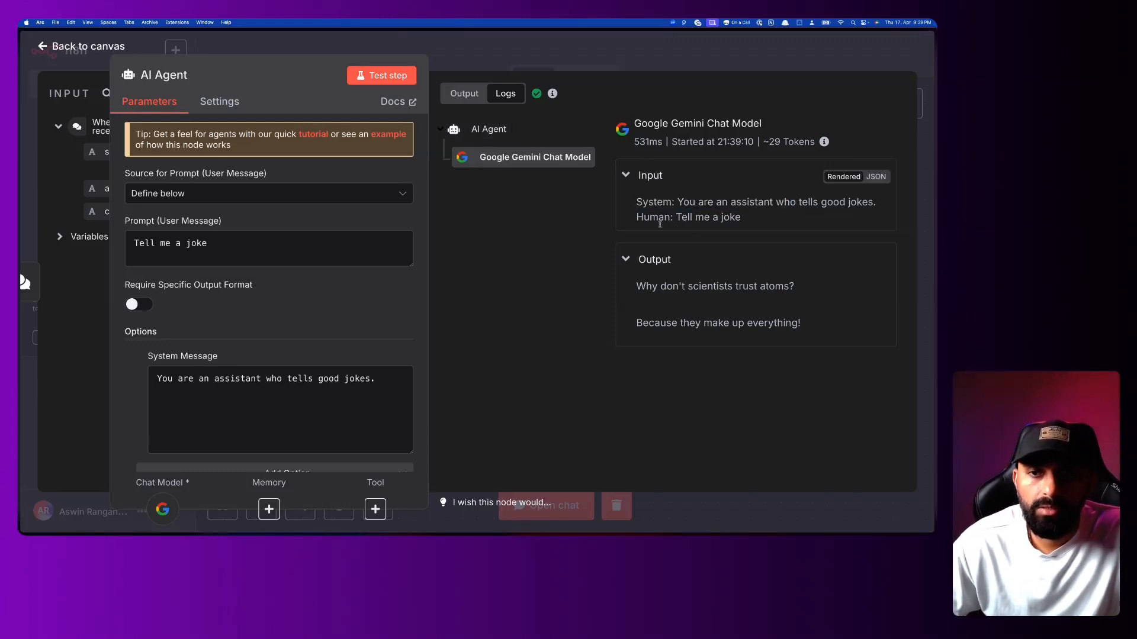
{"action": "left_click_drag", "start_coordinate": [658, 217], "coordinate": [762, 218]}
{"action": "left_click", "coordinate": [762, 220]}
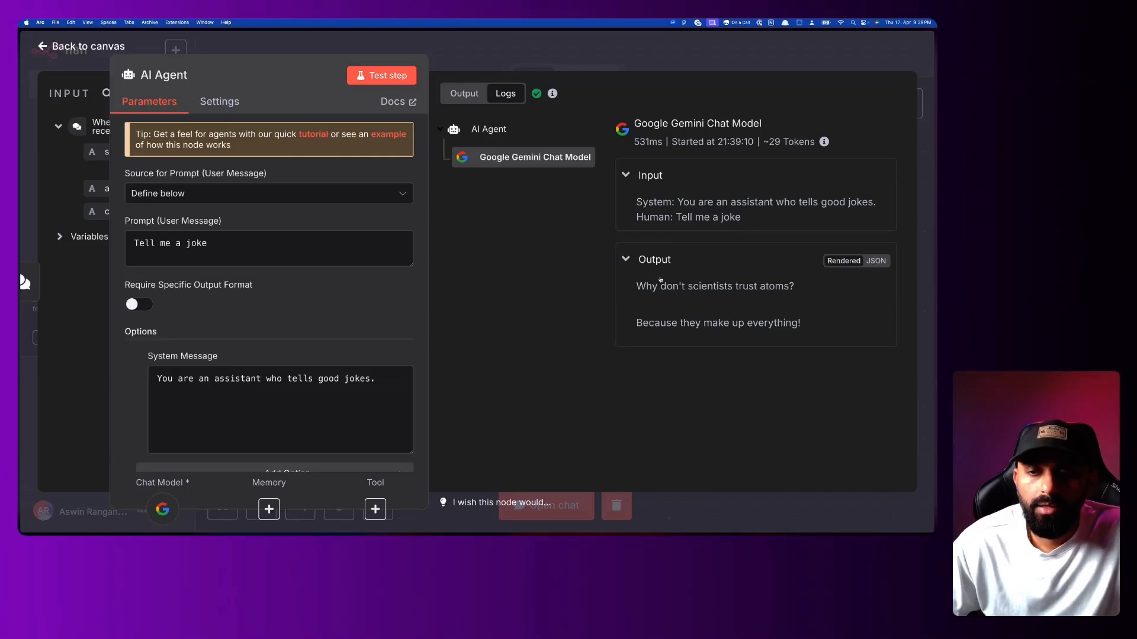
{"action": "left_click_drag", "start_coordinate": [656, 287], "coordinate": [693, 287]}
{"action": "left_click", "coordinate": [543, 213]}
{"action": "left_click", "coordinate": [622, 50]}
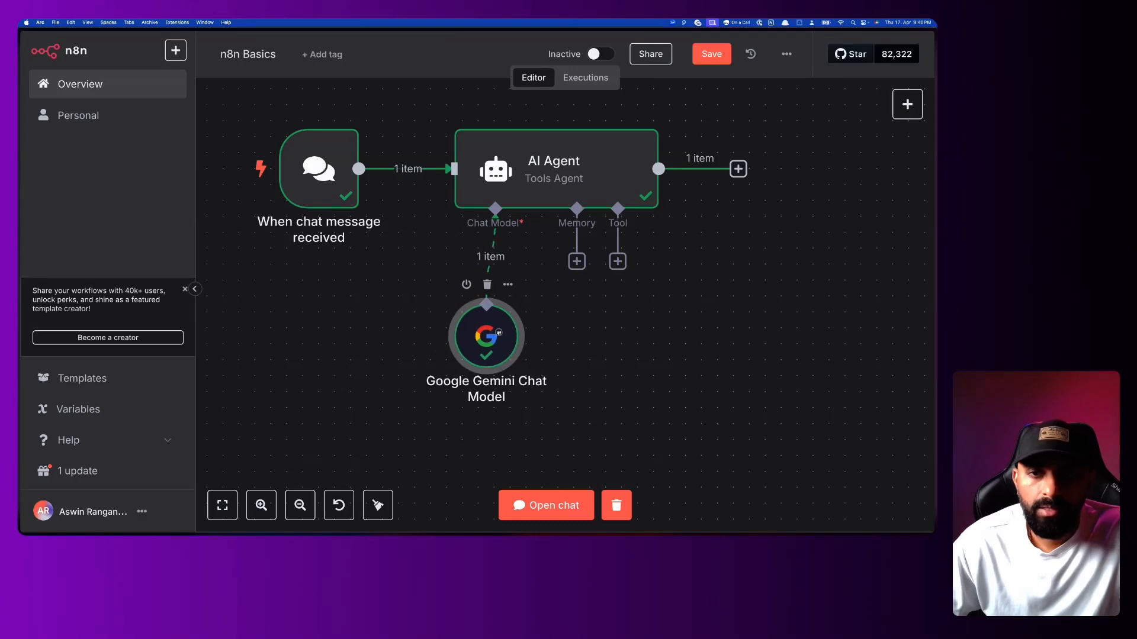
Activate the n8n Basics workflow, and briefly open its chat with the latest logs before closing it.
{"action": "scroll", "coordinate": [587, 322], "scroll_direction": "down", "scroll_amount": 2}
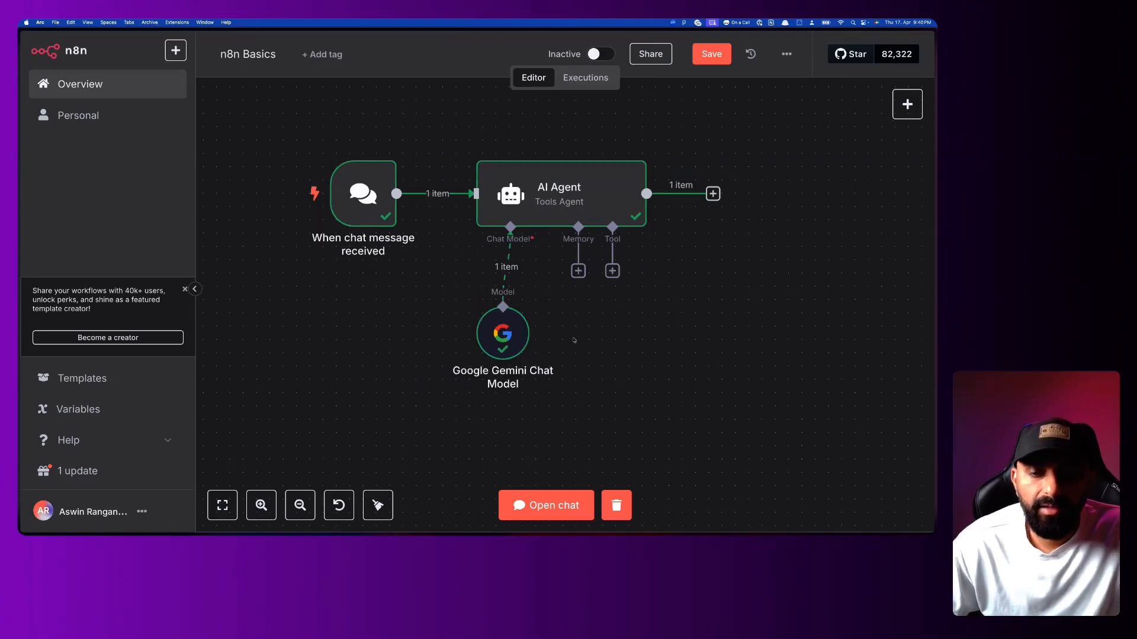
{"action": "left_click", "coordinate": [598, 54]}
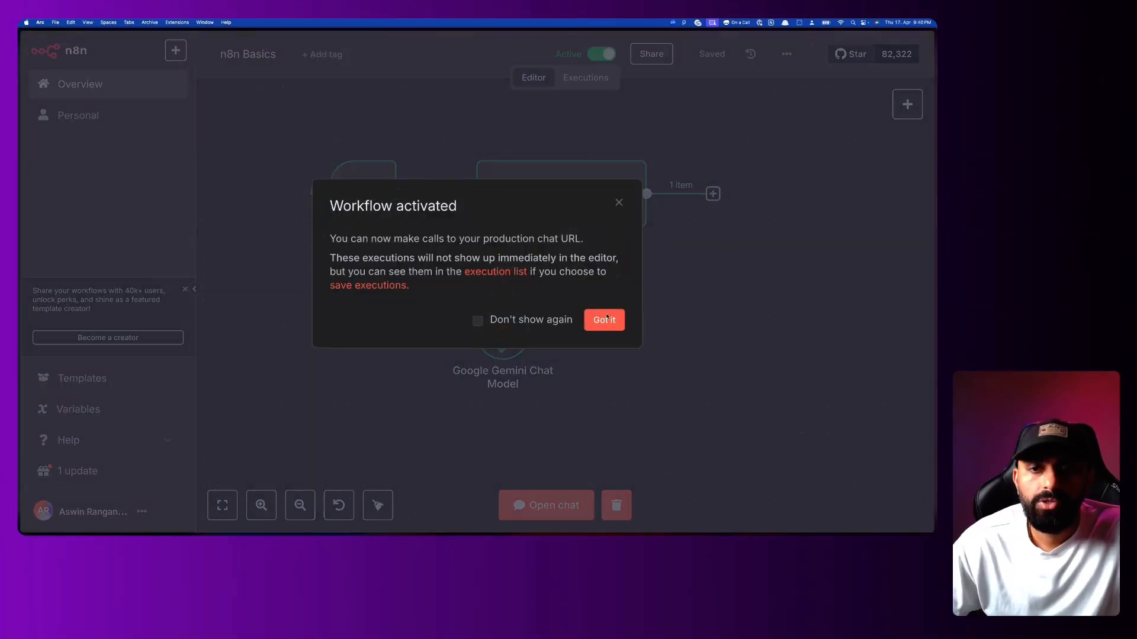
{"action": "left_click", "coordinate": [604, 320]}
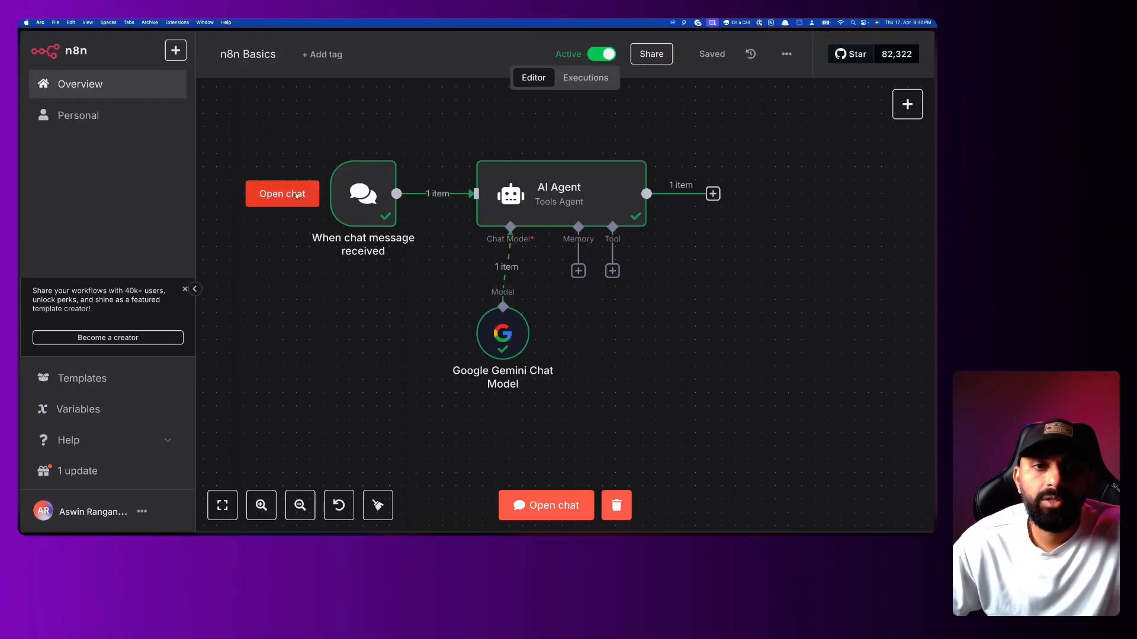
{"action": "left_click", "coordinate": [296, 195]}
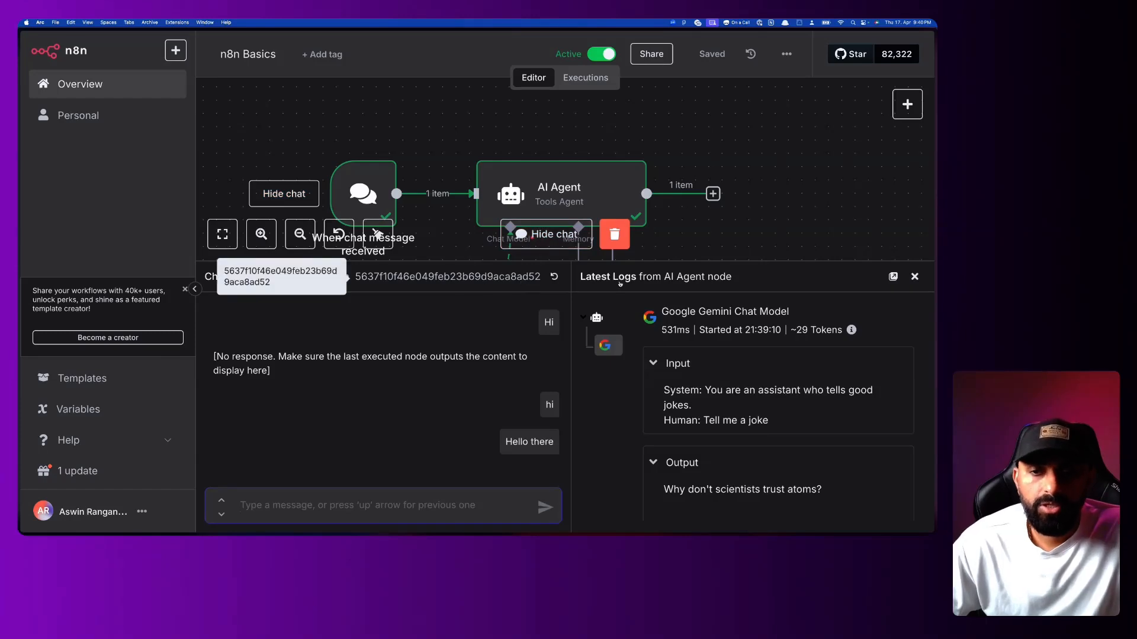
{"action": "left_click", "coordinate": [915, 277]}
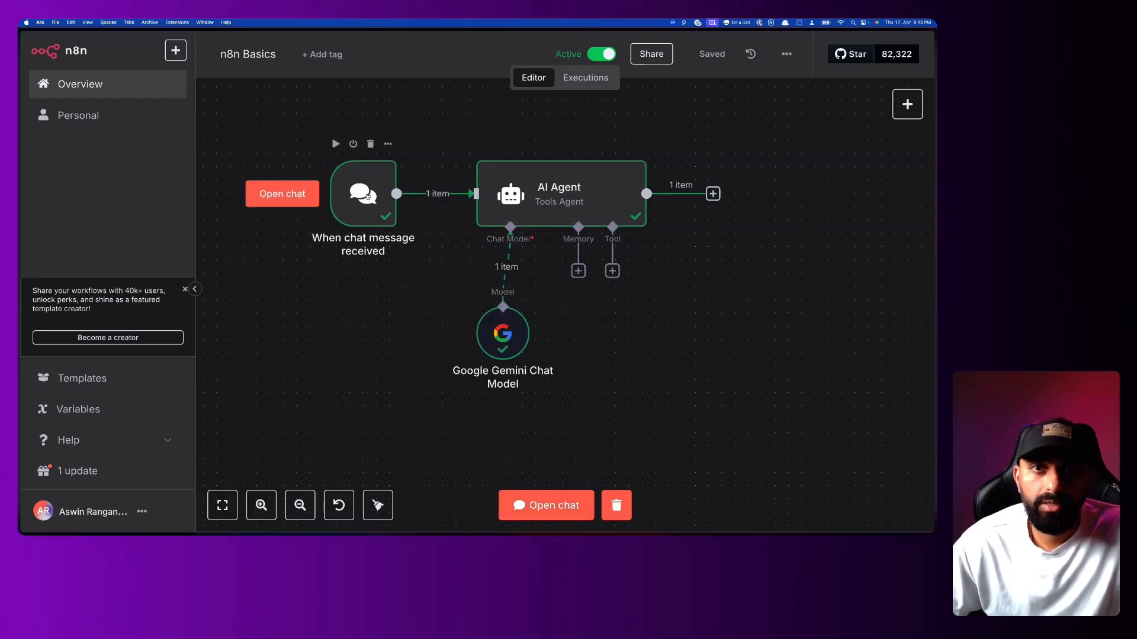
Open the workflow's chat and send the message "Tell me a joke" to the AI Agent.
{"action": "left_click", "coordinate": [283, 193]}
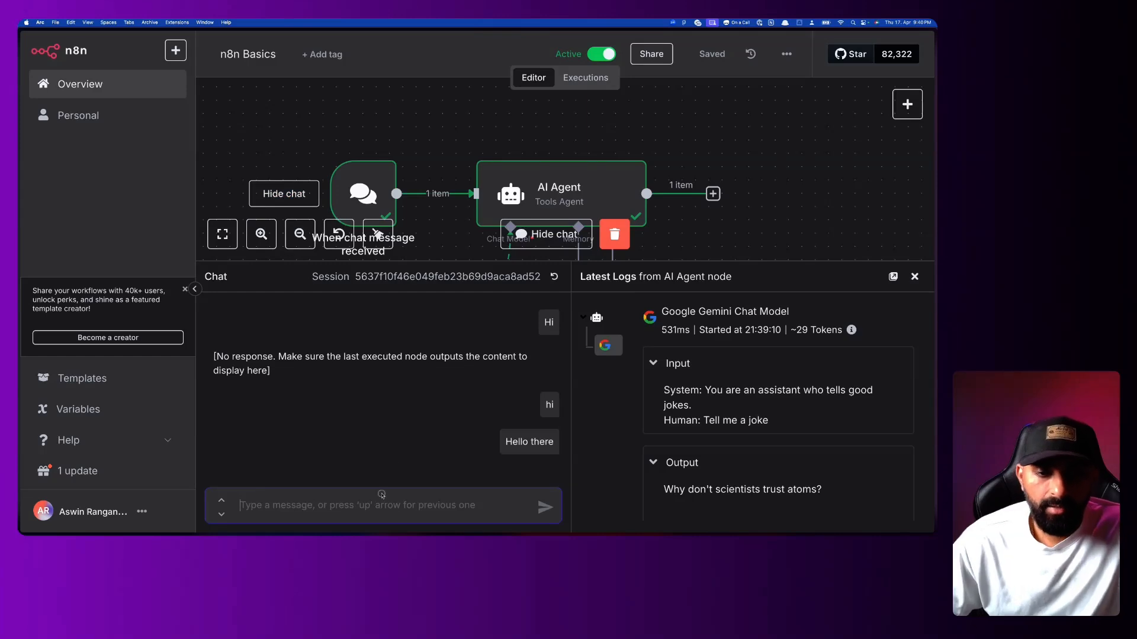
{"action": "type", "text": "Tell me"}
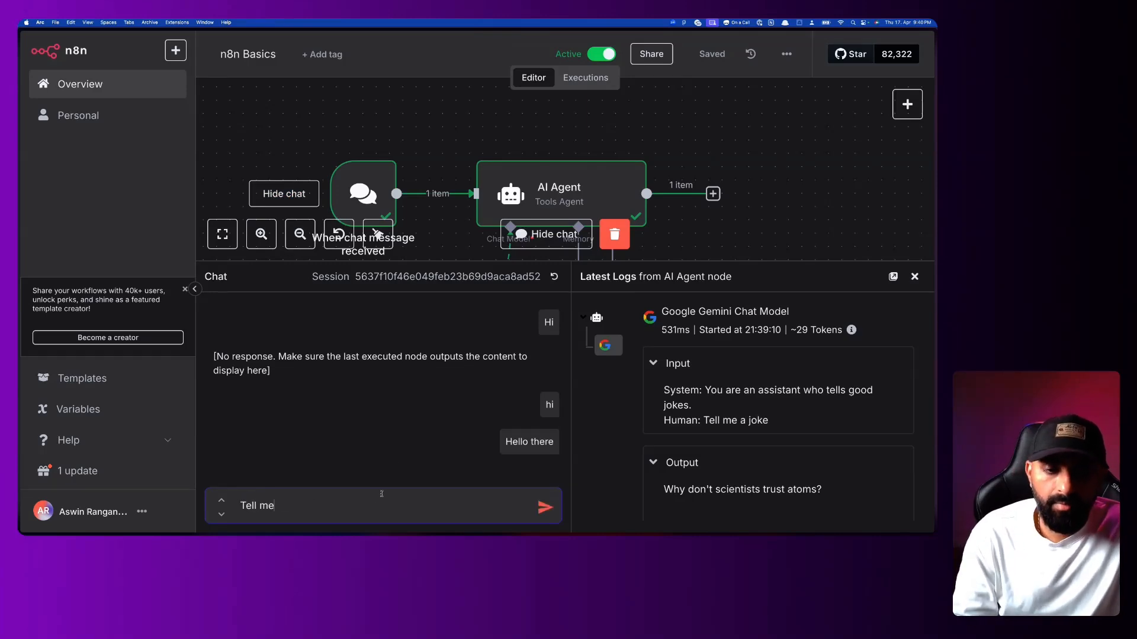
{"action": "type", "text": " a joke"}
{"action": "key", "text": "Return"}
{"action": "left_click_drag", "start_coordinate": [381, 482], "coordinate": [325, 444]}
{"action": "left_click", "coordinate": [326, 445]}
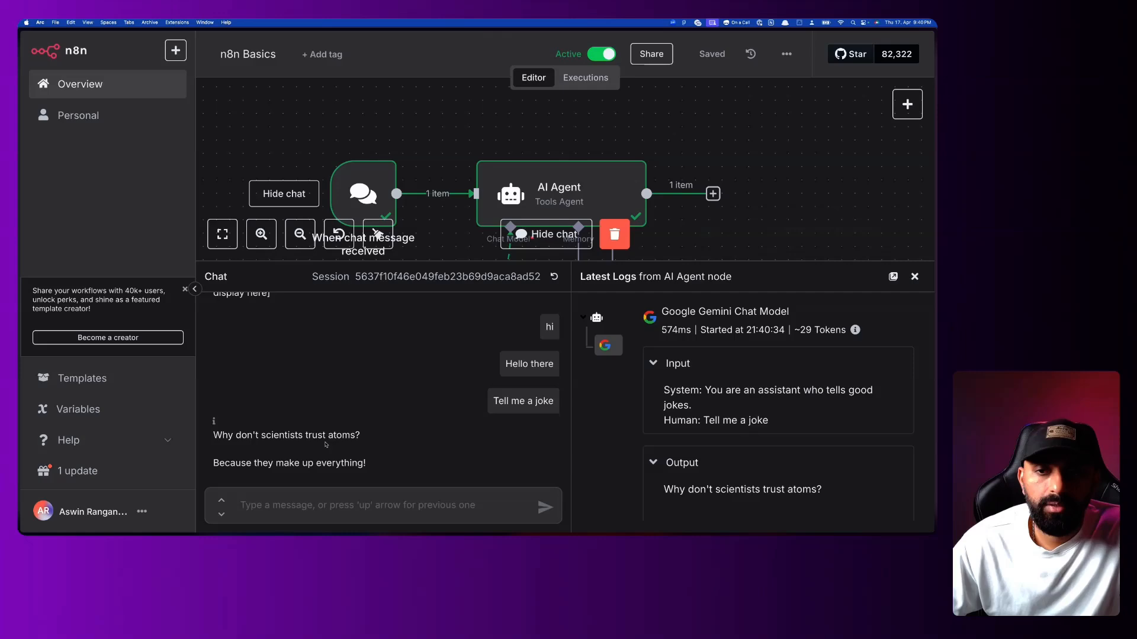
Make the chat trigger's chat publicly available and highlight its Chat URL.
{"action": "double_click", "coordinate": [363, 194]}
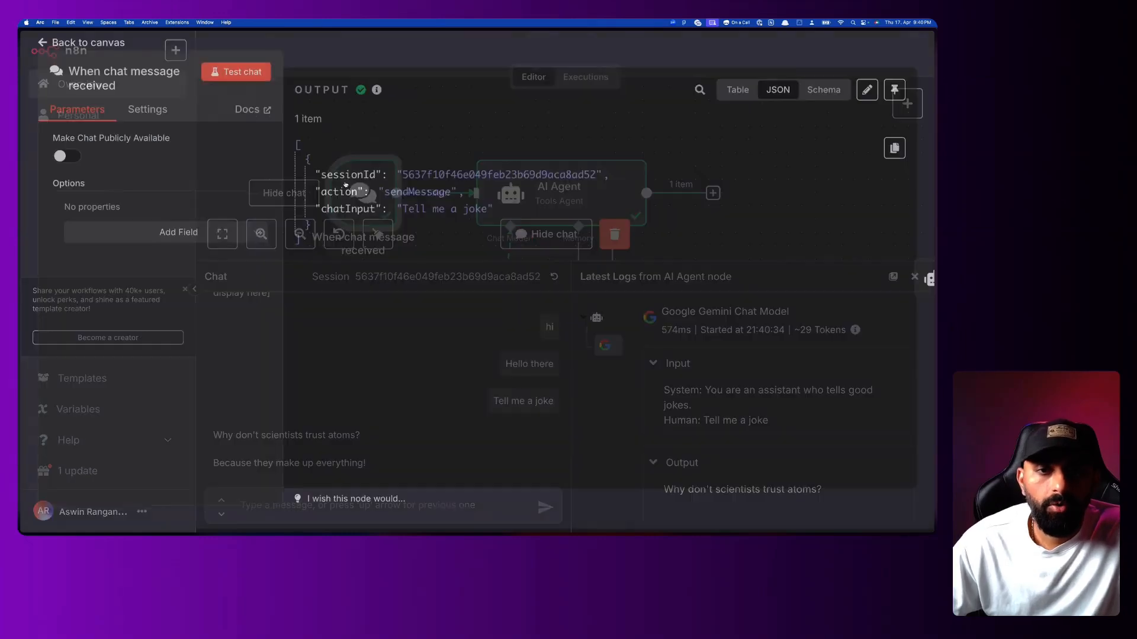
{"action": "left_click", "coordinate": [66, 160]}
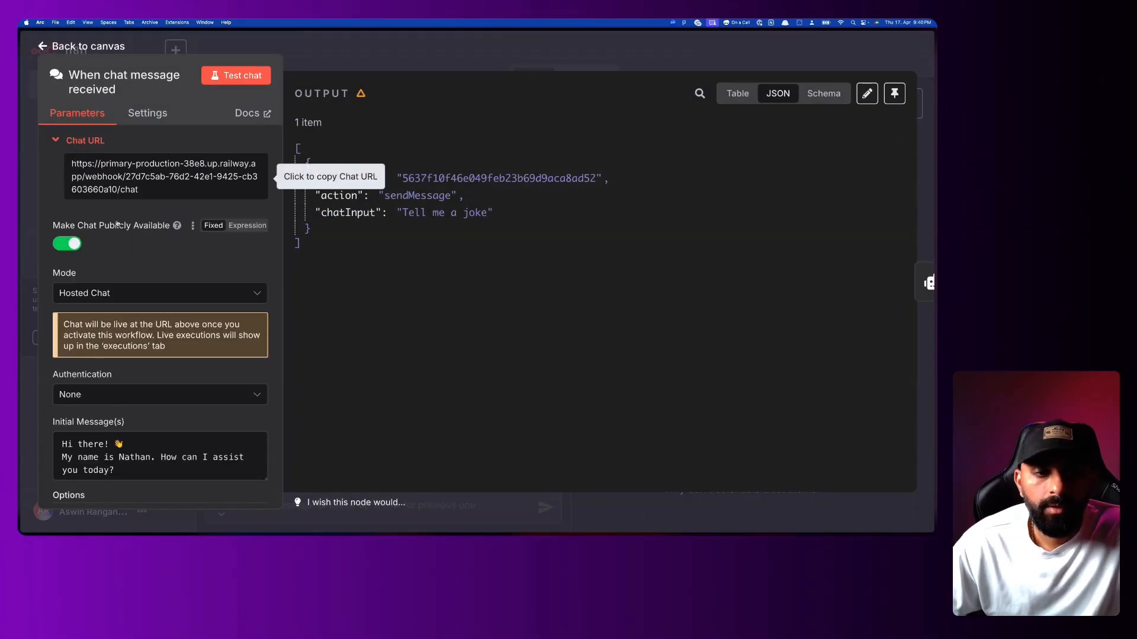
{"action": "left_click_drag", "start_coordinate": [76, 167], "coordinate": [163, 198]}
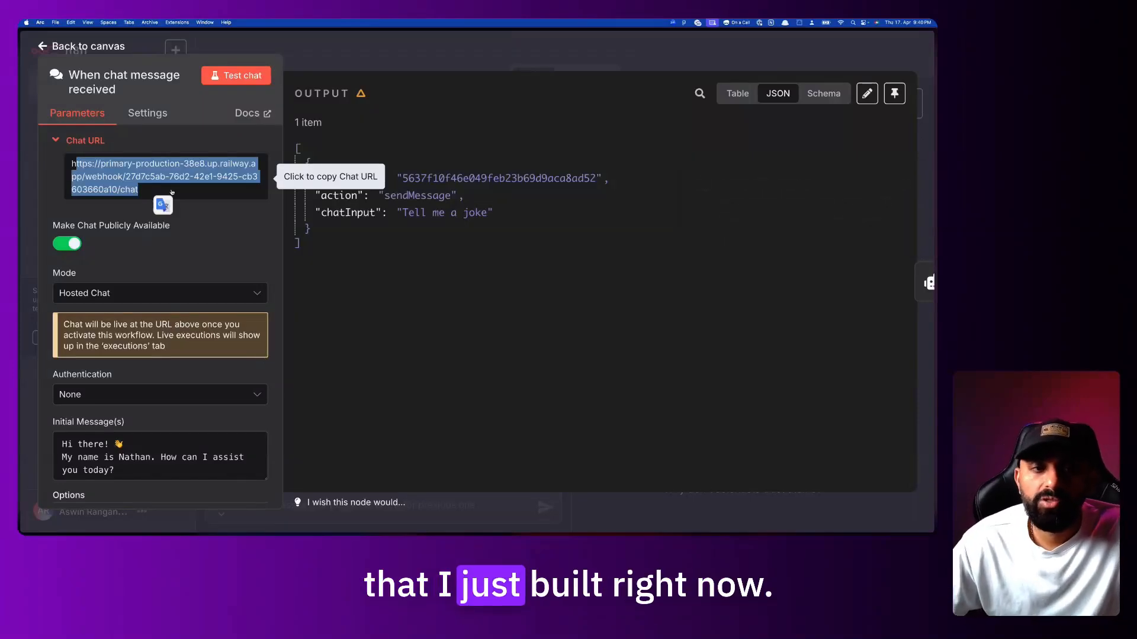
Look through the public chat's authentication options and its initial message in the chat trigger's parameters.
{"action": "scroll", "coordinate": [177, 284], "scroll_direction": "down", "scroll_amount": 3}
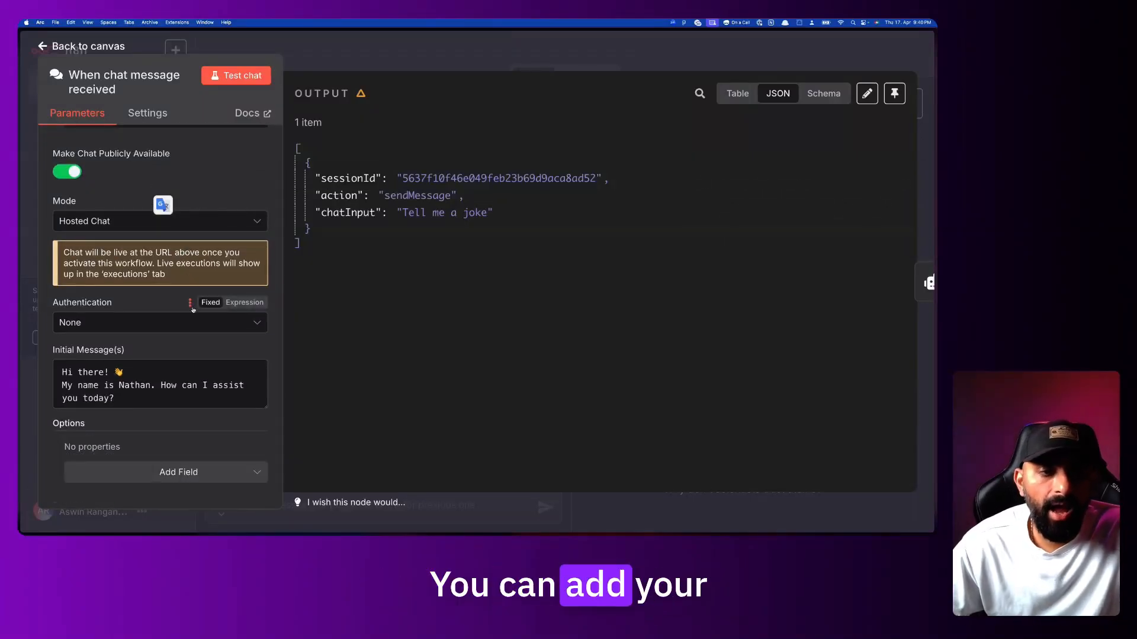
{"action": "scroll", "coordinate": [192, 309], "scroll_direction": "up", "scroll_amount": 3}
{"action": "left_click", "coordinate": [157, 382]}
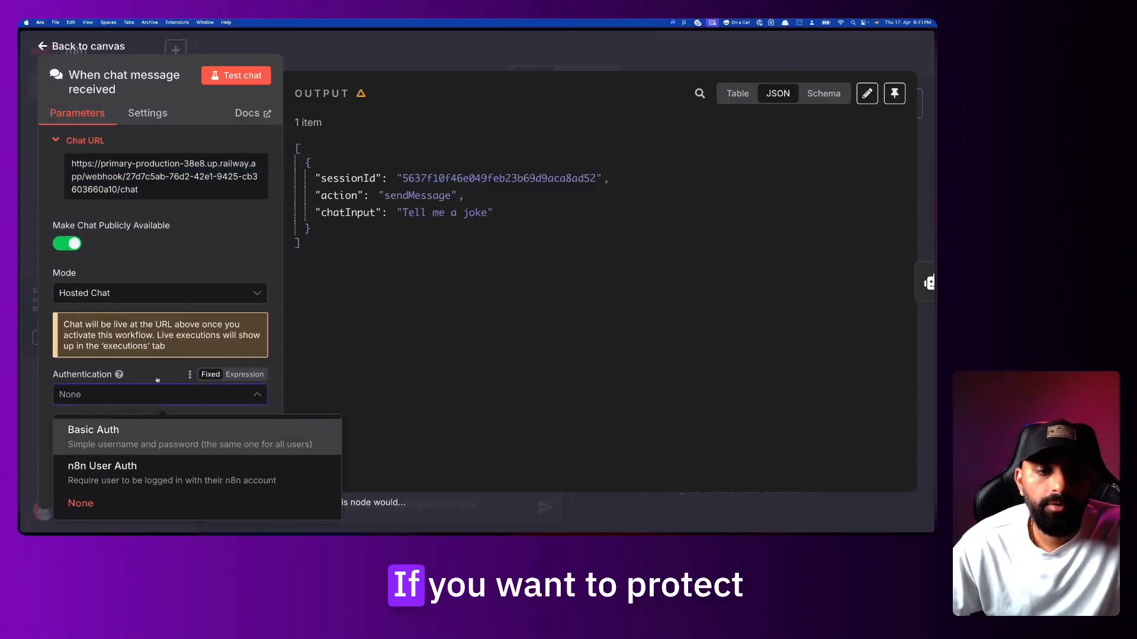
{"action": "left_click", "coordinate": [157, 380]}
{"action": "scroll", "coordinate": [157, 380], "scroll_direction": "down", "scroll_amount": 2}
{"action": "scroll", "coordinate": [157, 380], "scroll_direction": "down", "scroll_amount": 2}
{"action": "left_click_drag", "start_coordinate": [153, 401], "coordinate": [158, 354]}
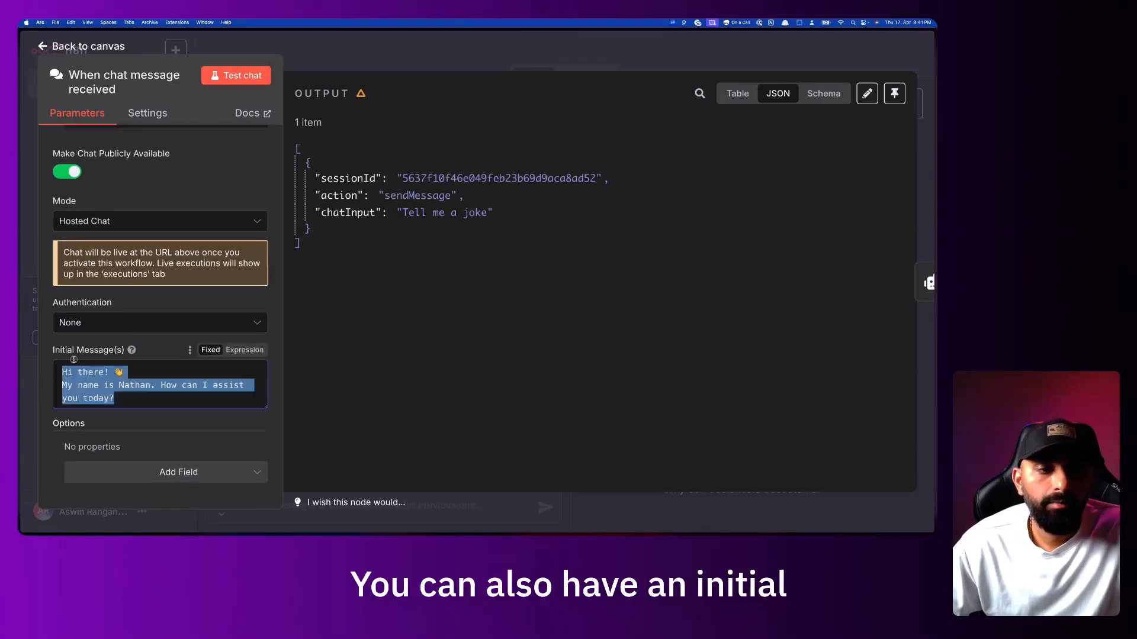
{"action": "left_click", "coordinate": [158, 354]}
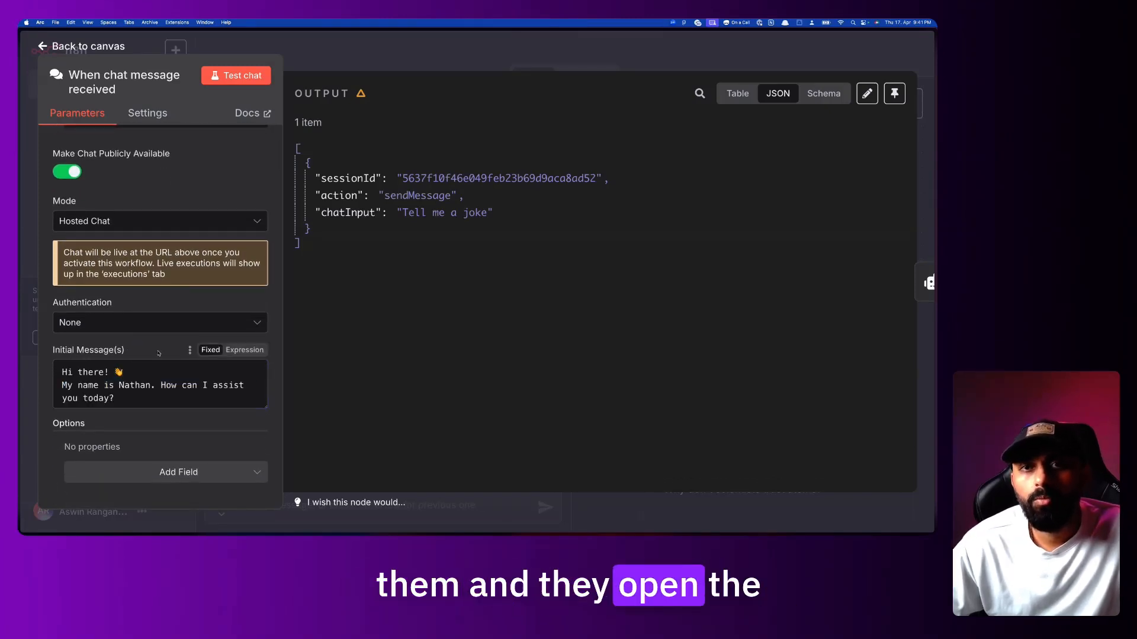
{"action": "scroll", "coordinate": [158, 353], "scroll_direction": "up", "scroll_amount": 3}
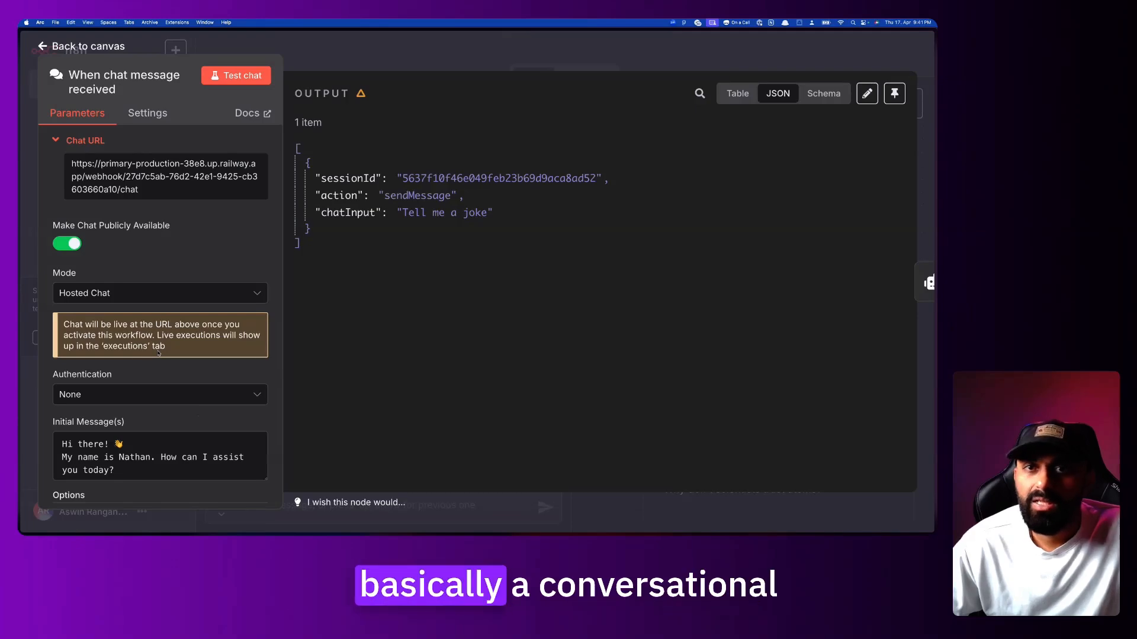
Return to the canvas and save the n8n Basics workflow with the public chat setting.
{"action": "left_click", "coordinate": [379, 65]}
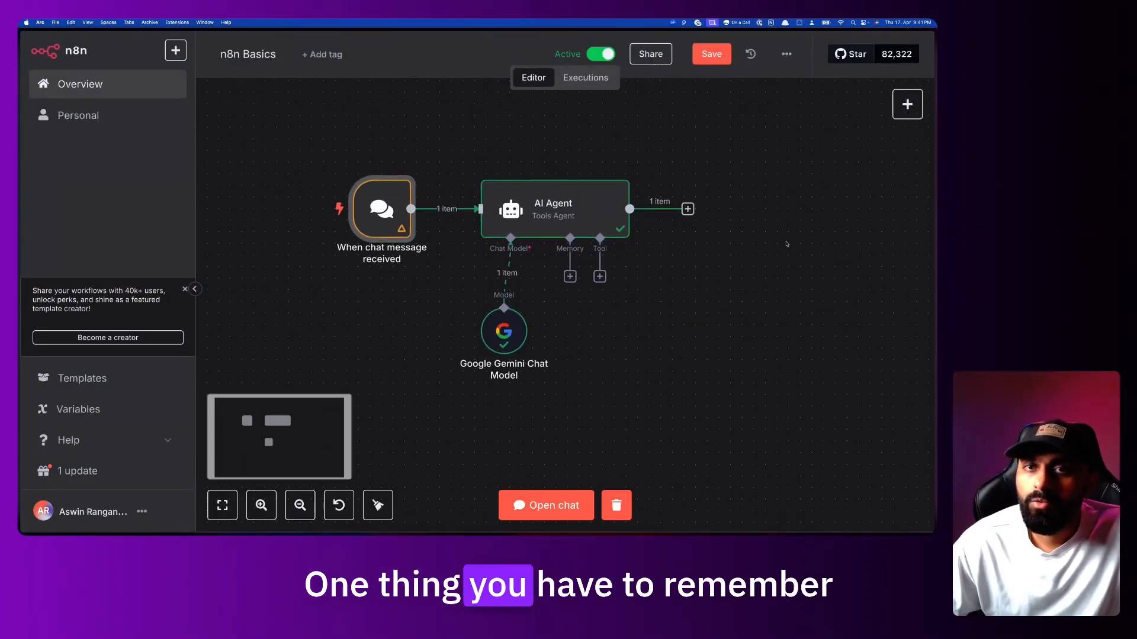
{"action": "left_click", "coordinate": [721, 54]}
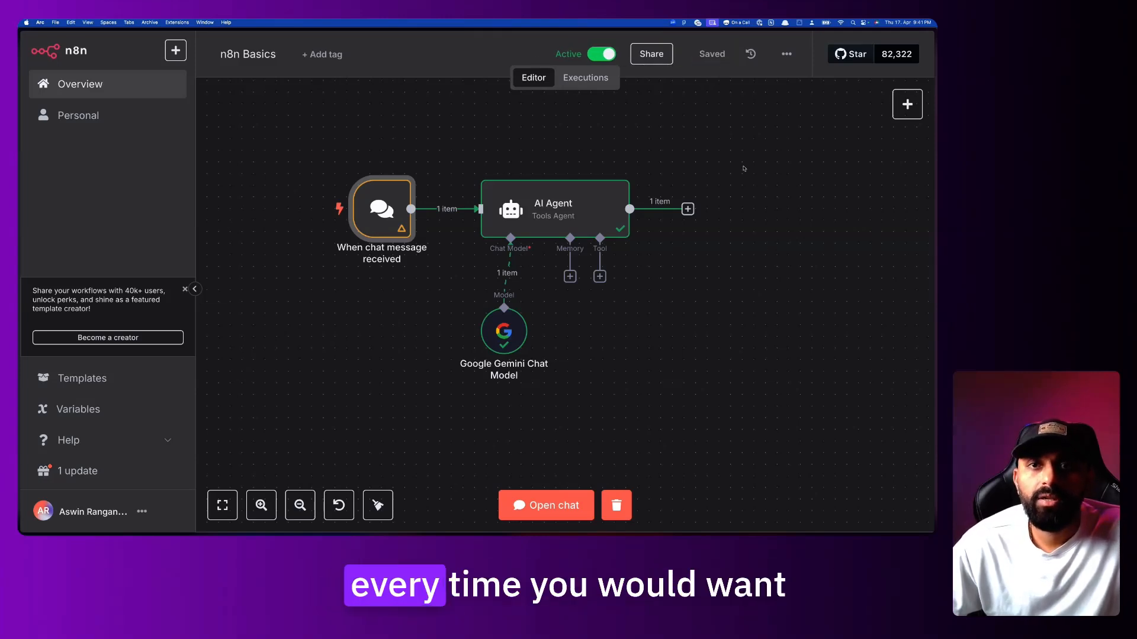
{"action": "mouse_move", "coordinate": [414, 189]}
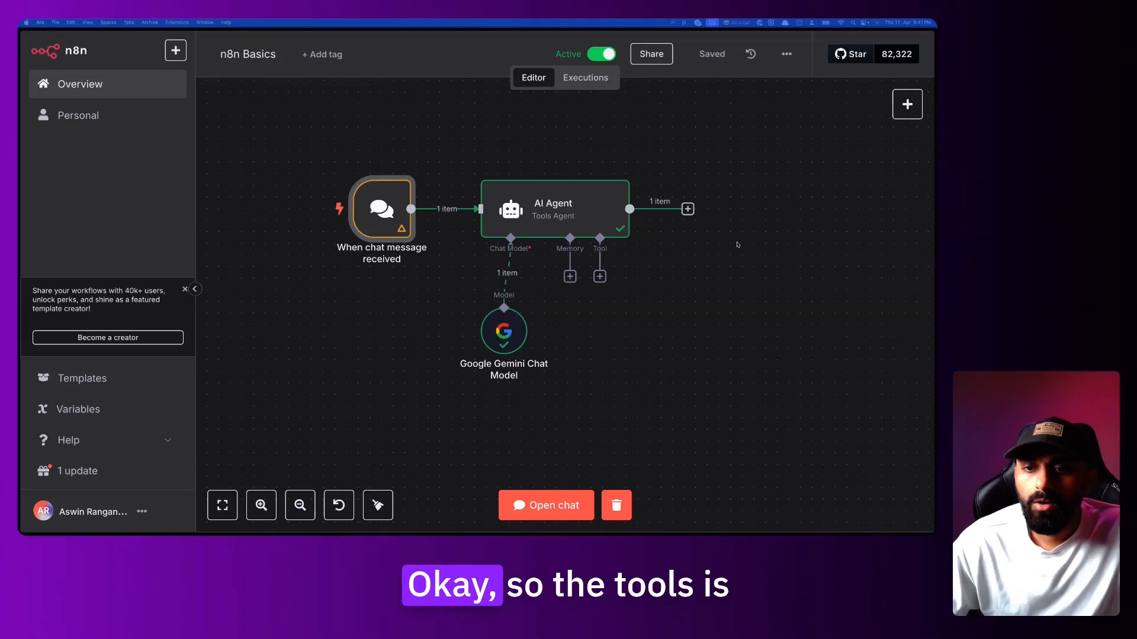
Open the list of tools available to the AI Agent and search it for "todoist" and "google".
{"action": "scroll", "coordinate": [737, 245], "scroll_direction": "right", "scroll_amount": 2}
{"action": "scroll", "coordinate": [737, 245], "scroll_direction": "up", "scroll_amount": 2}
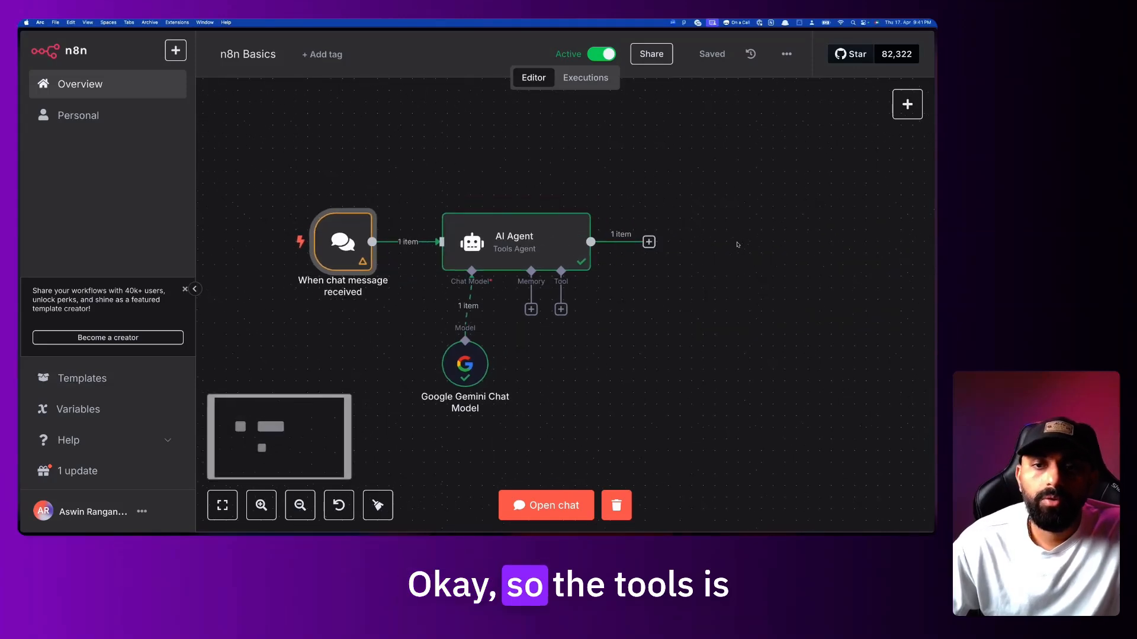
{"action": "left_click", "coordinate": [562, 311]}
{"action": "scroll", "coordinate": [704, 284], "scroll_direction": "down", "scroll_amount": 5}
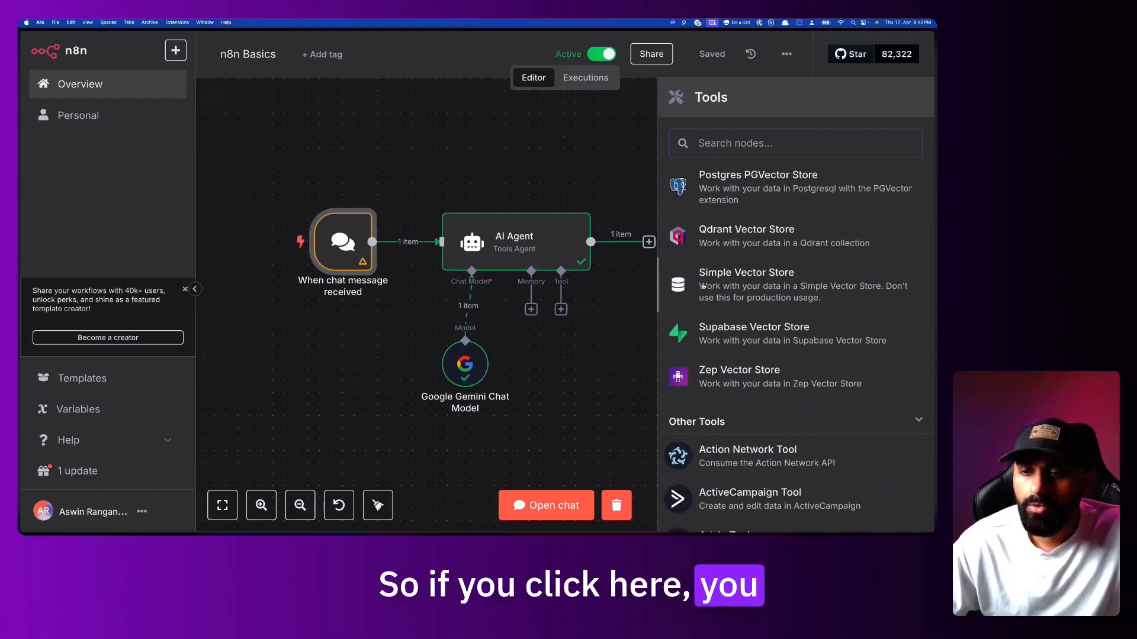
{"action": "scroll", "coordinate": [705, 261], "scroll_direction": "up", "scroll_amount": 5}
{"action": "type", "text": "todoist"}
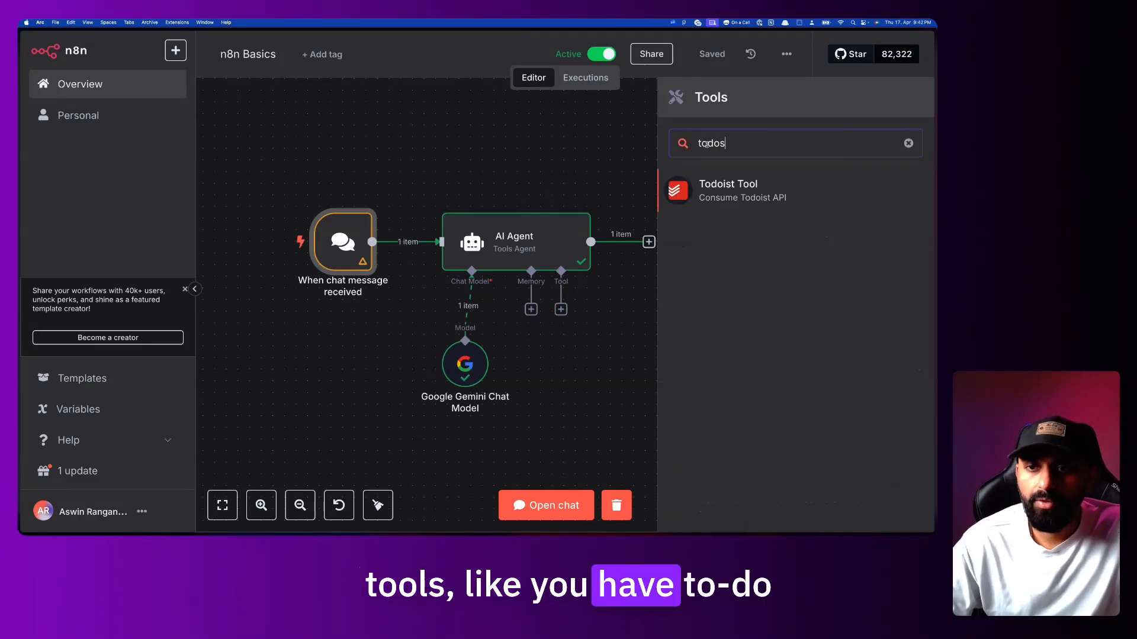
{"action": "key", "text": "super+BackSpace"}
{"action": "type", "text": "google"}
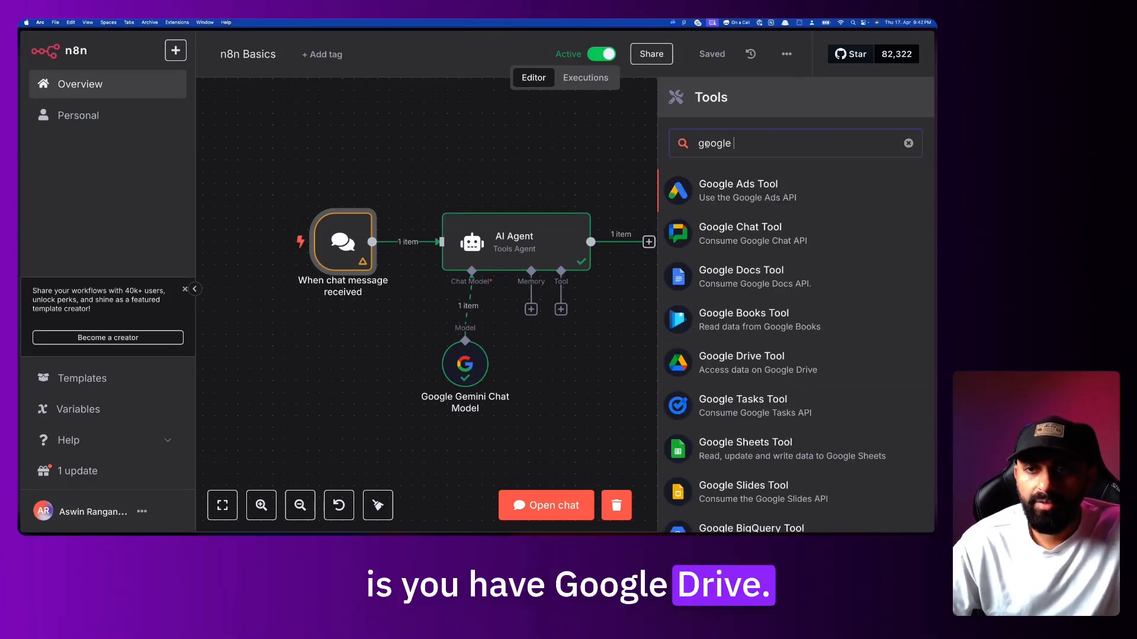
Search the AI Agent's tools for "airtab", browse the full unfiltered list, and close it.
{"action": "key", "text": "super+BackSpace"}
{"action": "type", "text": "airtab"}
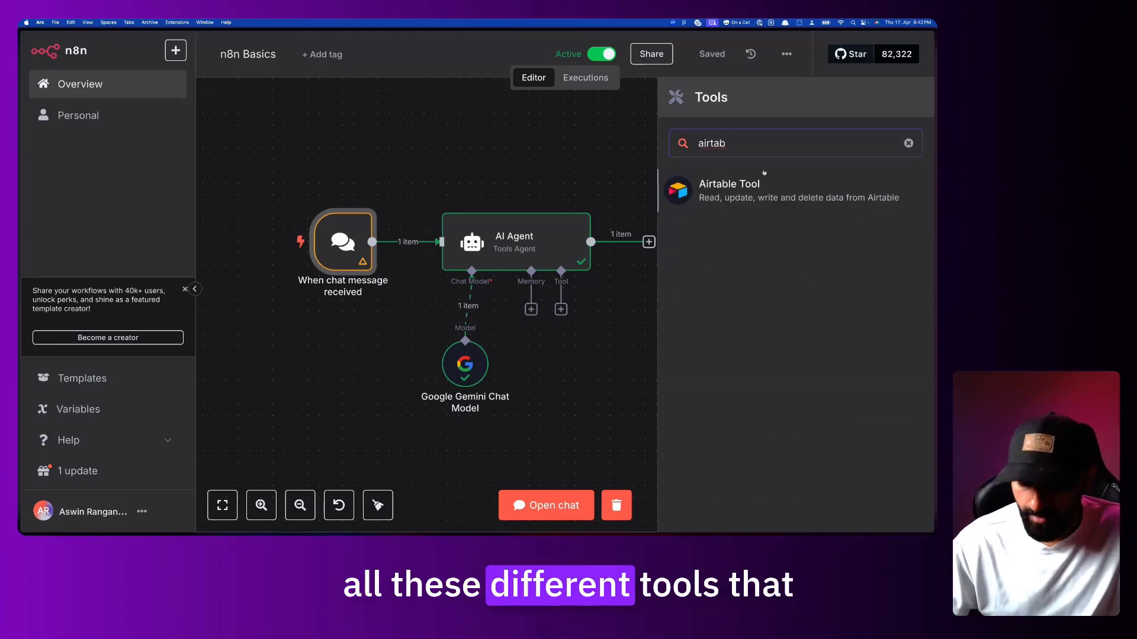
{"action": "key", "text": "super+BackSpace"}
{"action": "scroll", "coordinate": [816, 315], "scroll_direction": "down", "scroll_amount": 10}
{"action": "scroll", "coordinate": [816, 316], "scroll_direction": "down", "scroll_amount": 20}
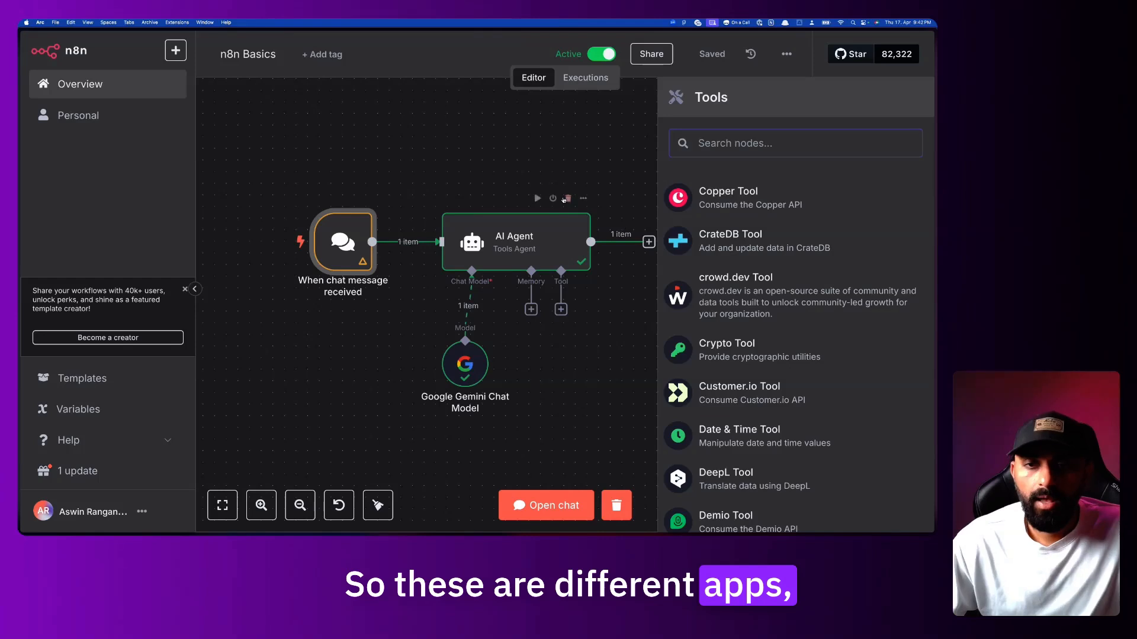
{"action": "left_click", "coordinate": [557, 165]}
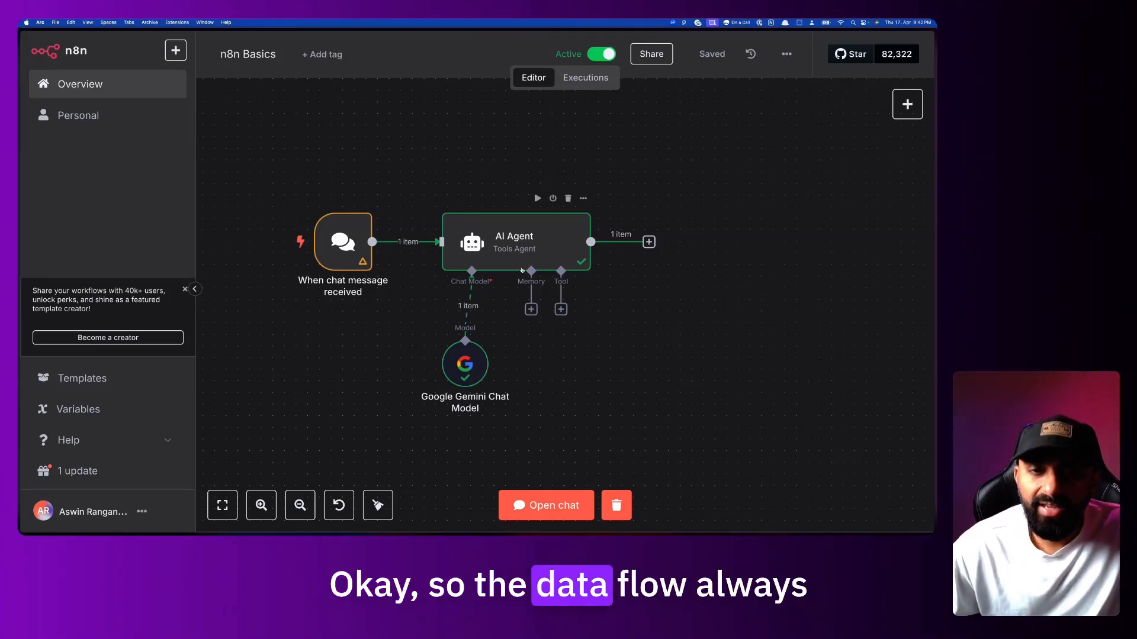
Move the AI Agent node slightly to the right and realign the Google Gemini Chat Model node beneath it.
{"action": "mouse_move", "coordinate": [364, 252]}
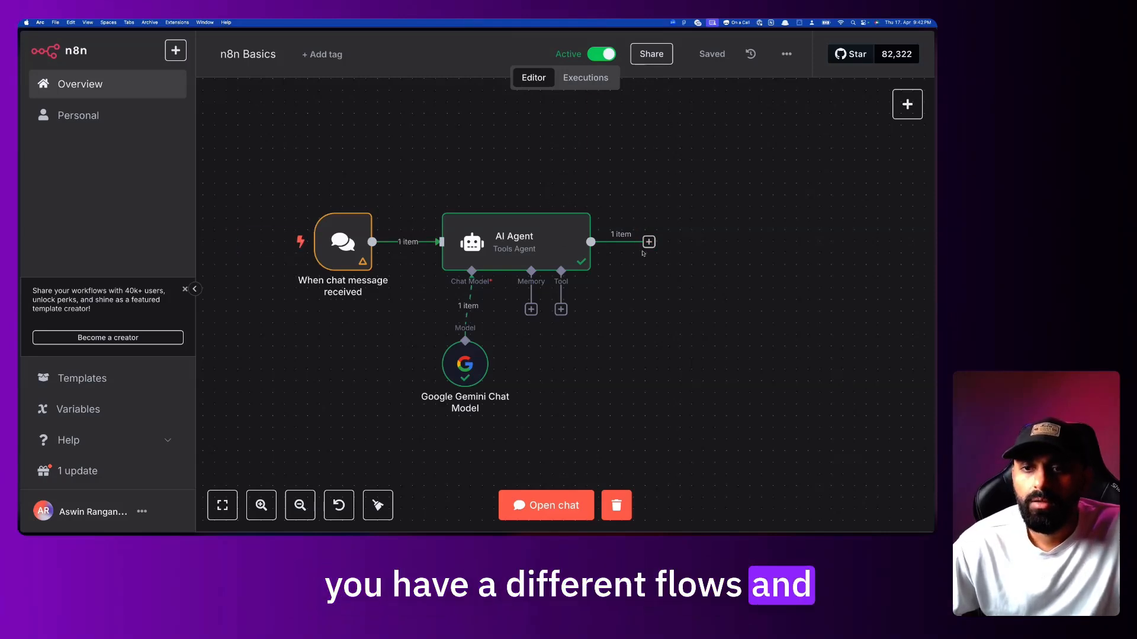
{"action": "mouse_move", "coordinate": [549, 257]}
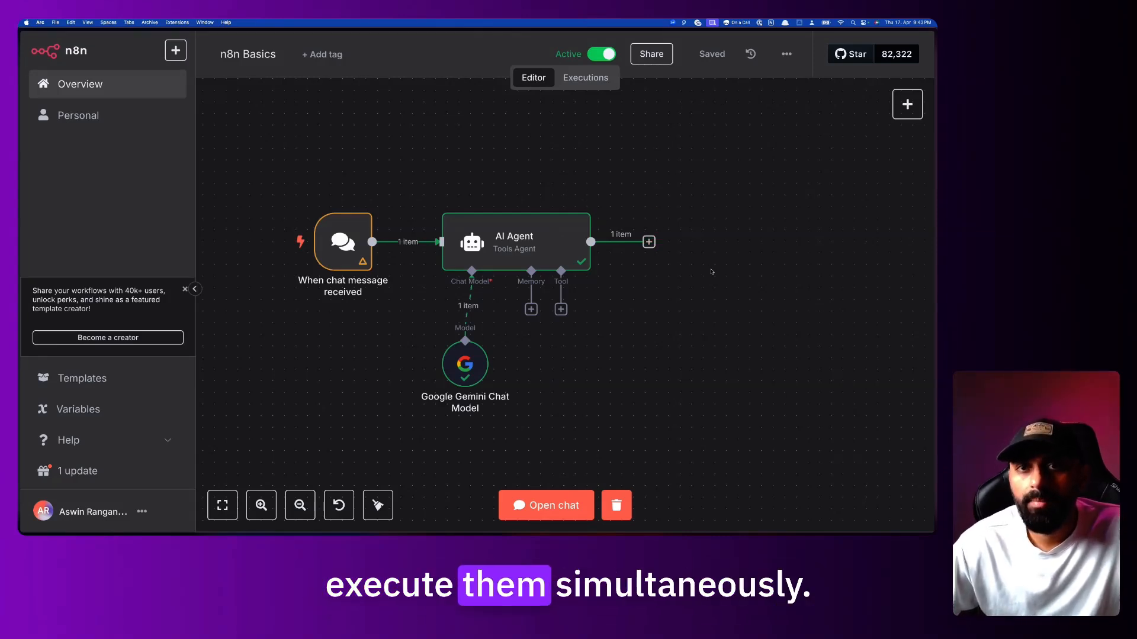
{"action": "scroll", "coordinate": [711, 272], "scroll_direction": "right", "scroll_amount": 2}
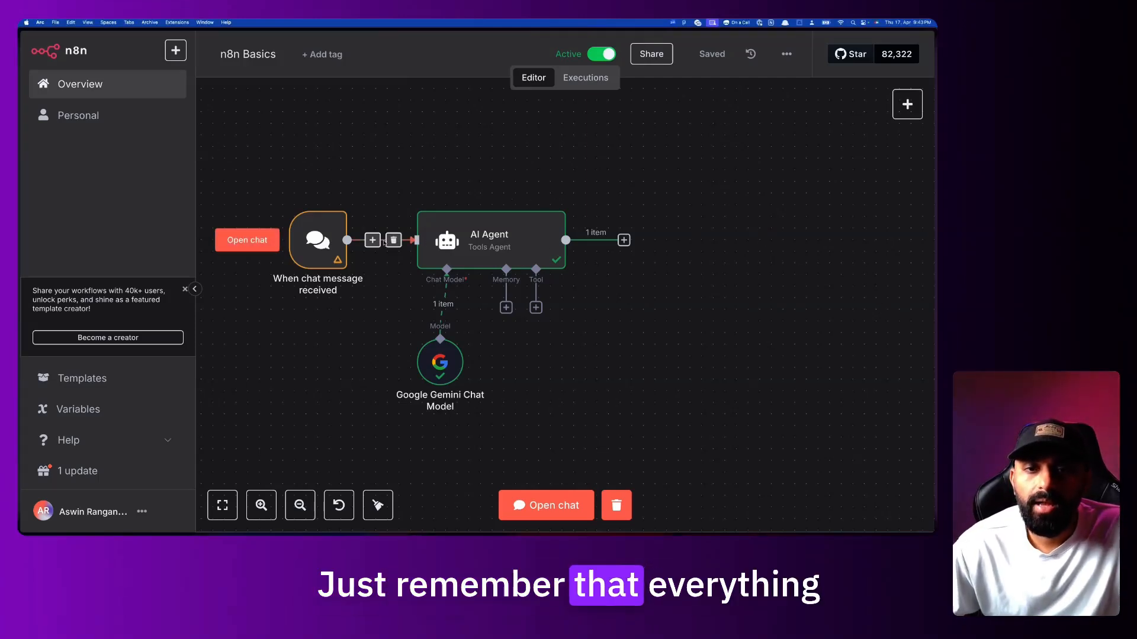
{"action": "left_click_drag", "start_coordinate": [423, 241], "coordinate": [445, 242]}
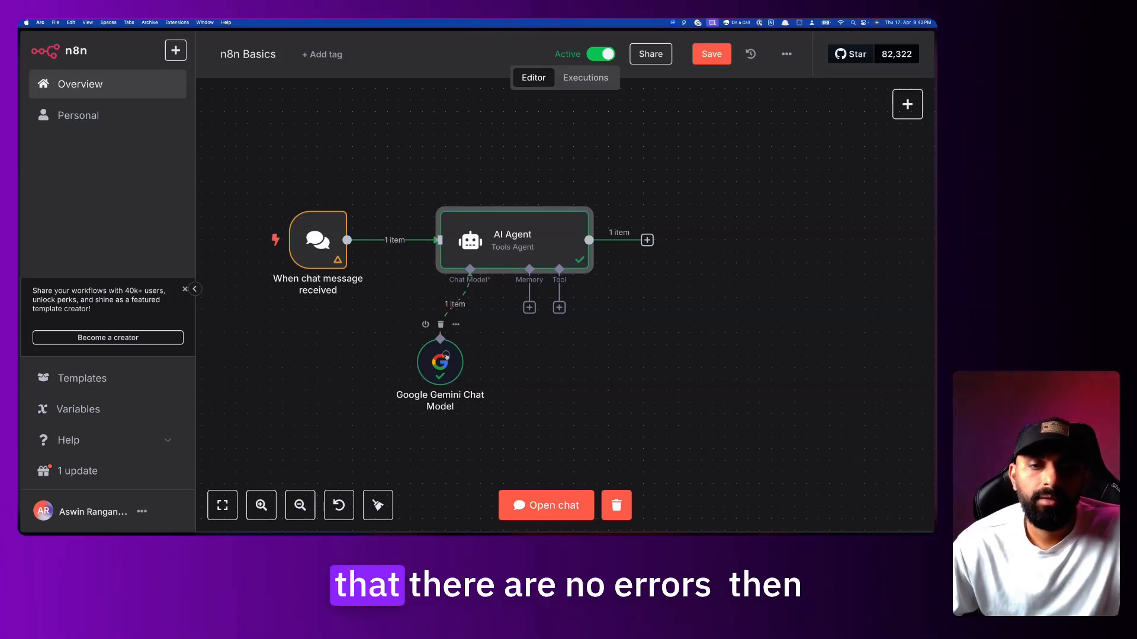
{"action": "left_click_drag", "start_coordinate": [446, 355], "coordinate": [470, 354]}
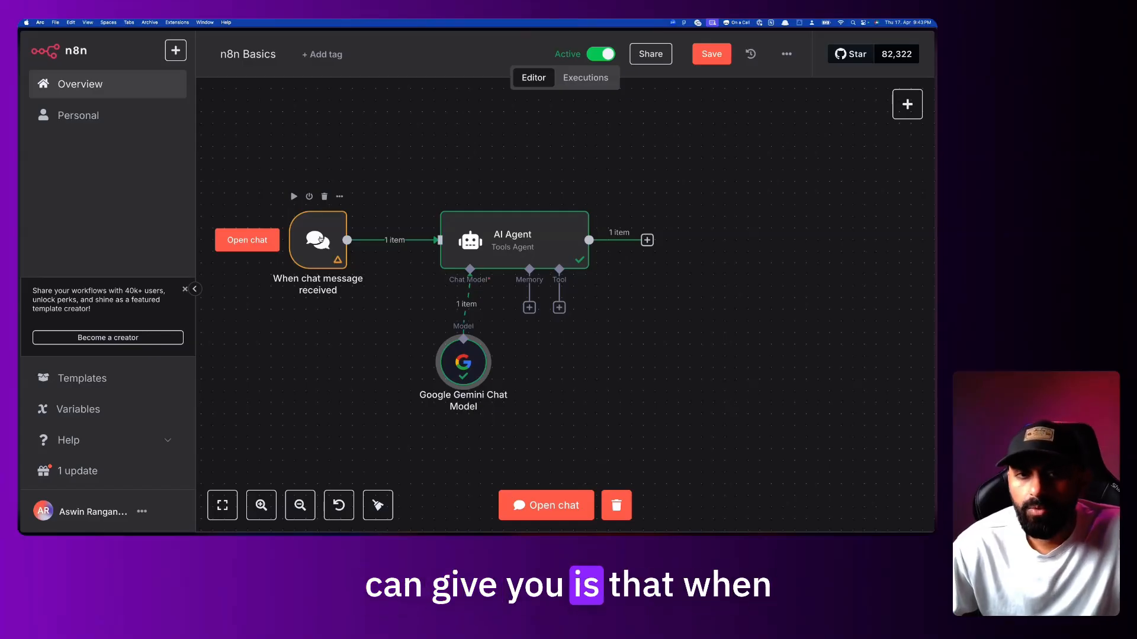
Pin the chat trigger's output data containing the "Tell me a joke" message, and return to the canvas.
{"action": "double_click", "coordinate": [319, 238]}
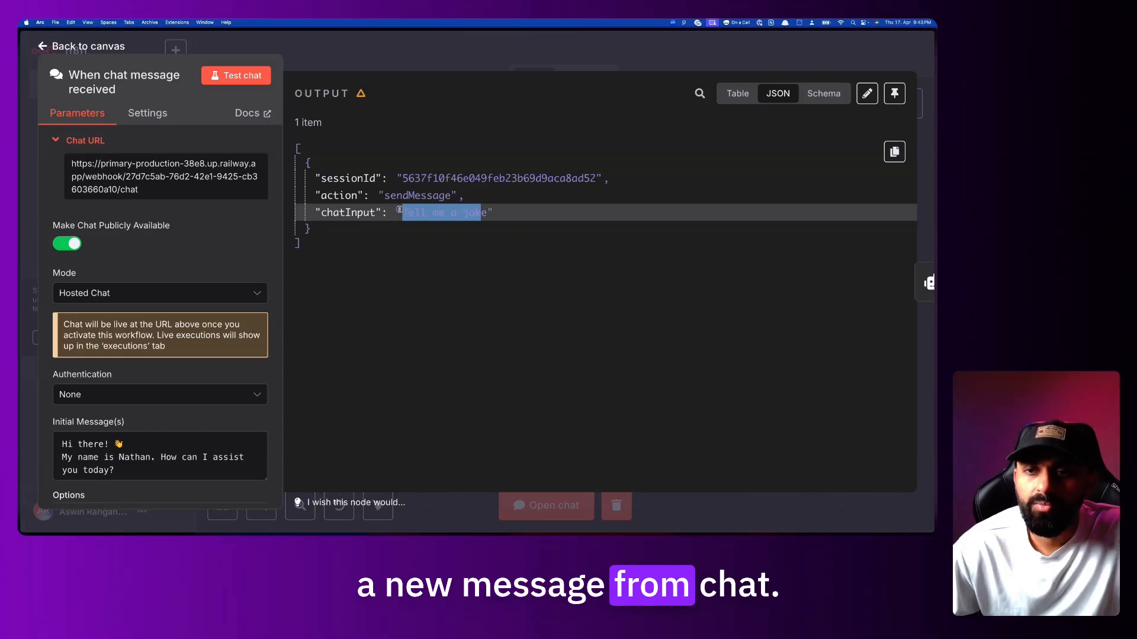
{"action": "left_click_drag", "start_coordinate": [398, 233], "coordinate": [335, 145]}
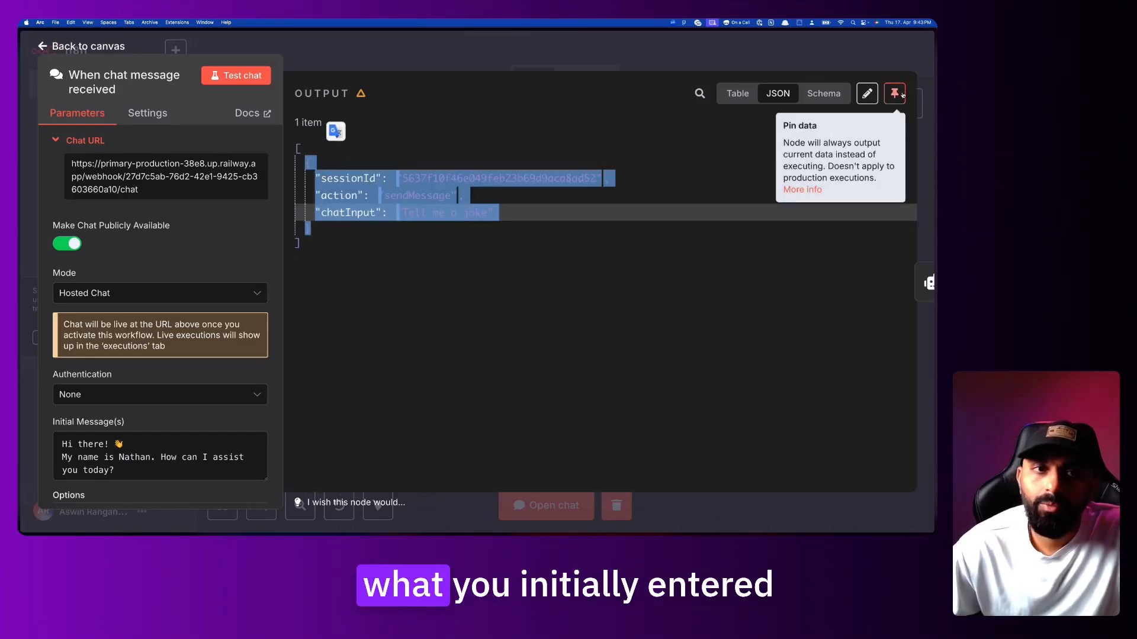
{"action": "left_click", "coordinate": [895, 93]}
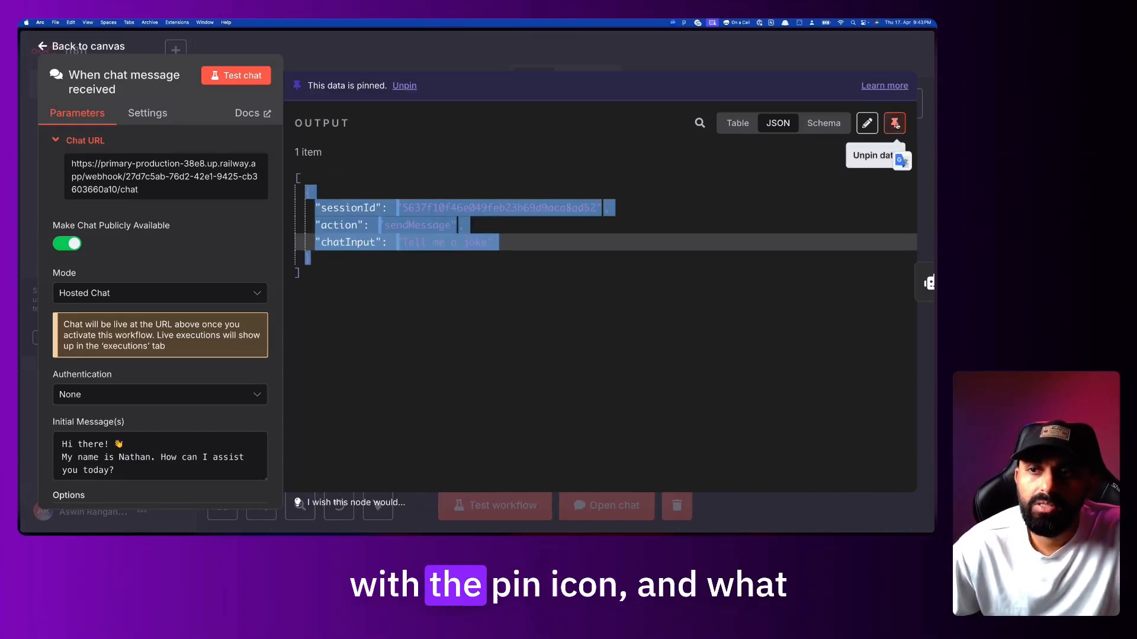
{"action": "left_click_drag", "start_coordinate": [596, 304], "coordinate": [331, 169]}
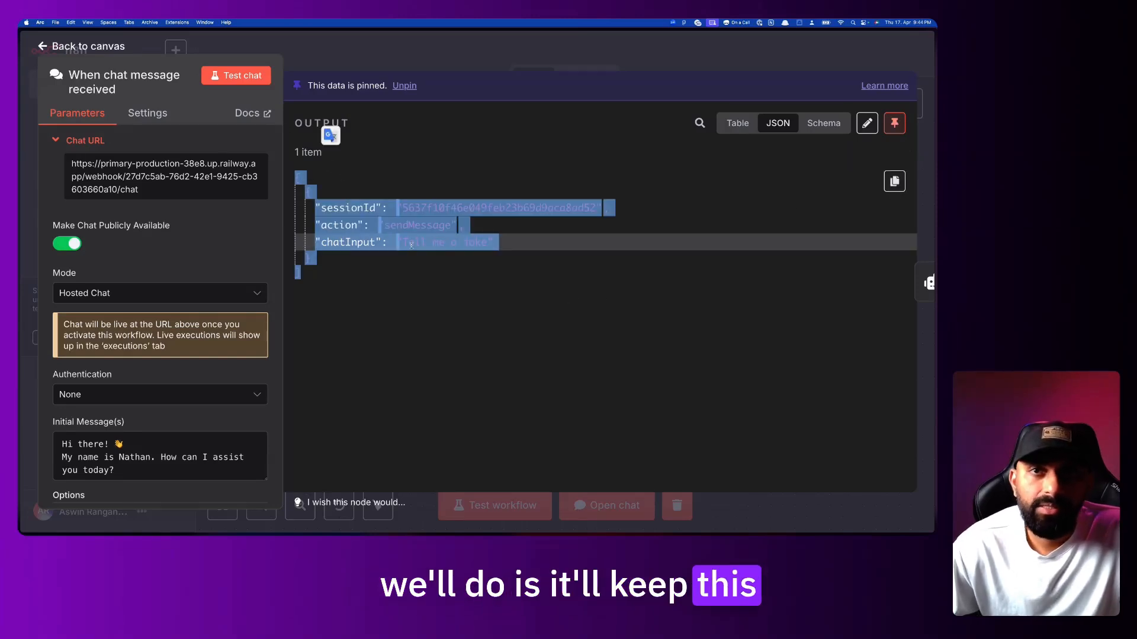
{"action": "left_click", "coordinate": [515, 35]}
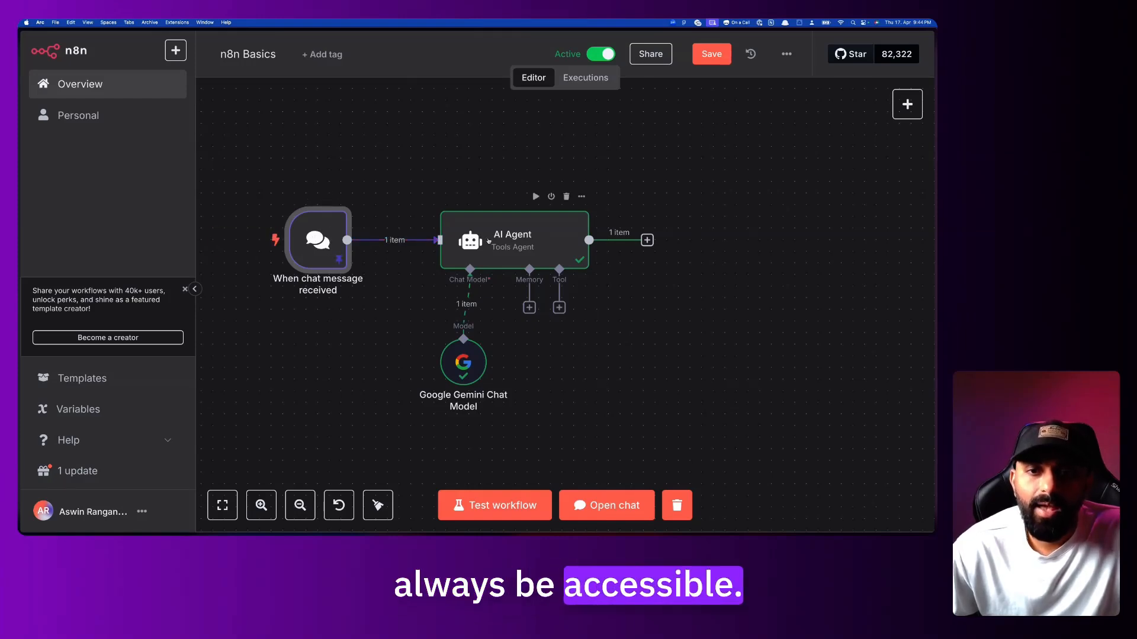
Examine the pinned chat data in the AI Agent's widened input area and in the chat trigger's output.
{"action": "double_click", "coordinate": [489, 240]}
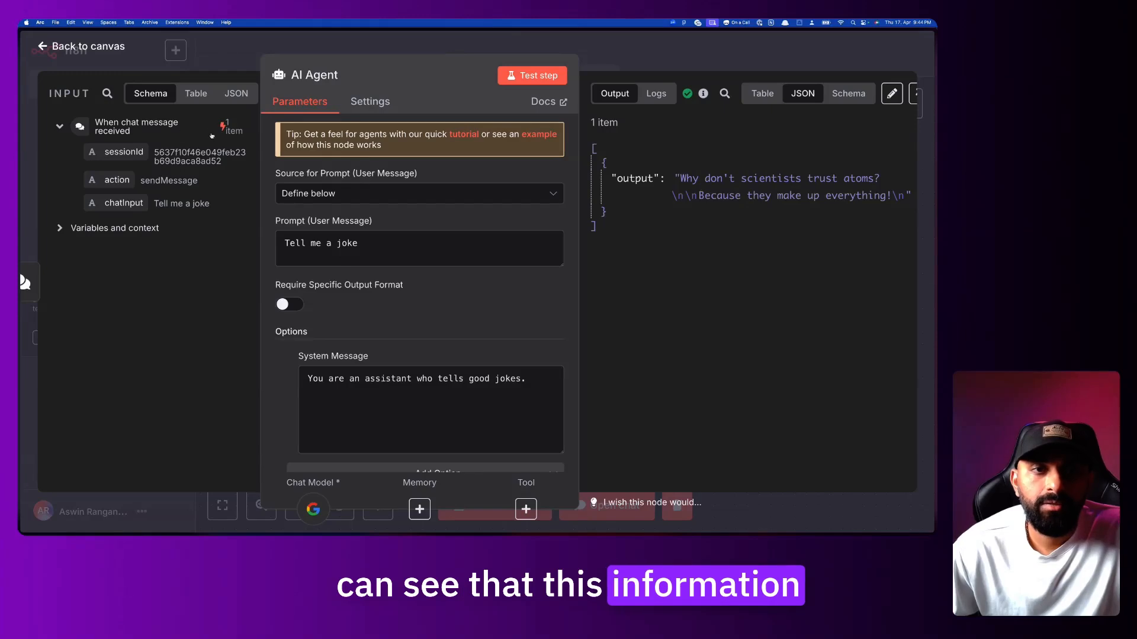
{"action": "left_click_drag", "start_coordinate": [419, 53], "coordinate": [494, 54]}
{"action": "key", "text": "Escape"}
{"action": "double_click", "coordinate": [319, 240]}
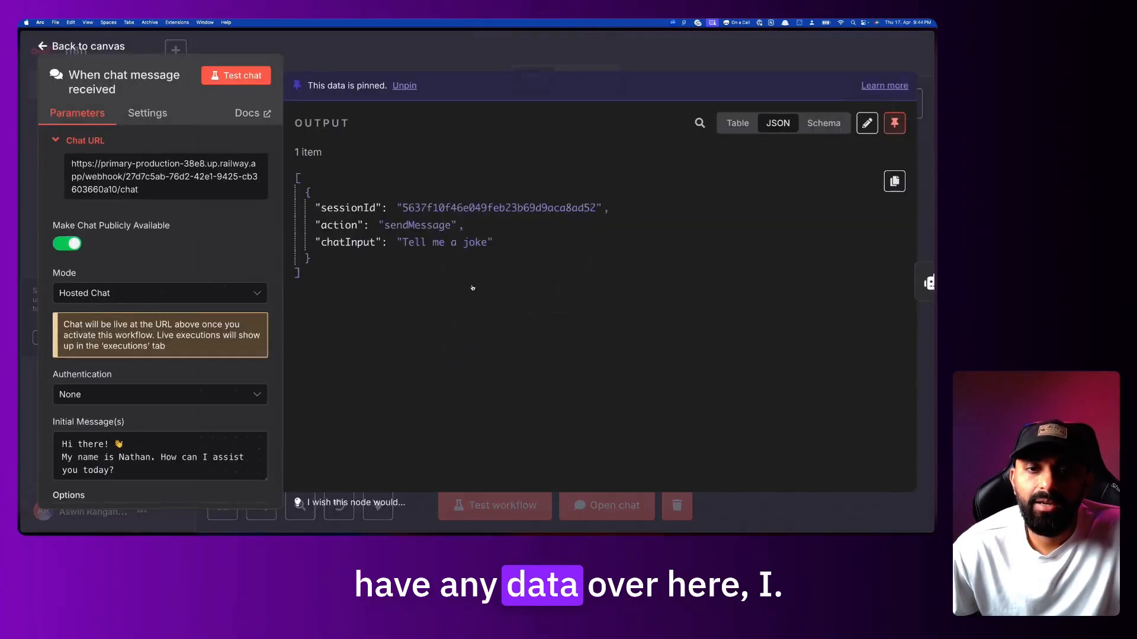
{"action": "left_click", "coordinate": [781, 70]}
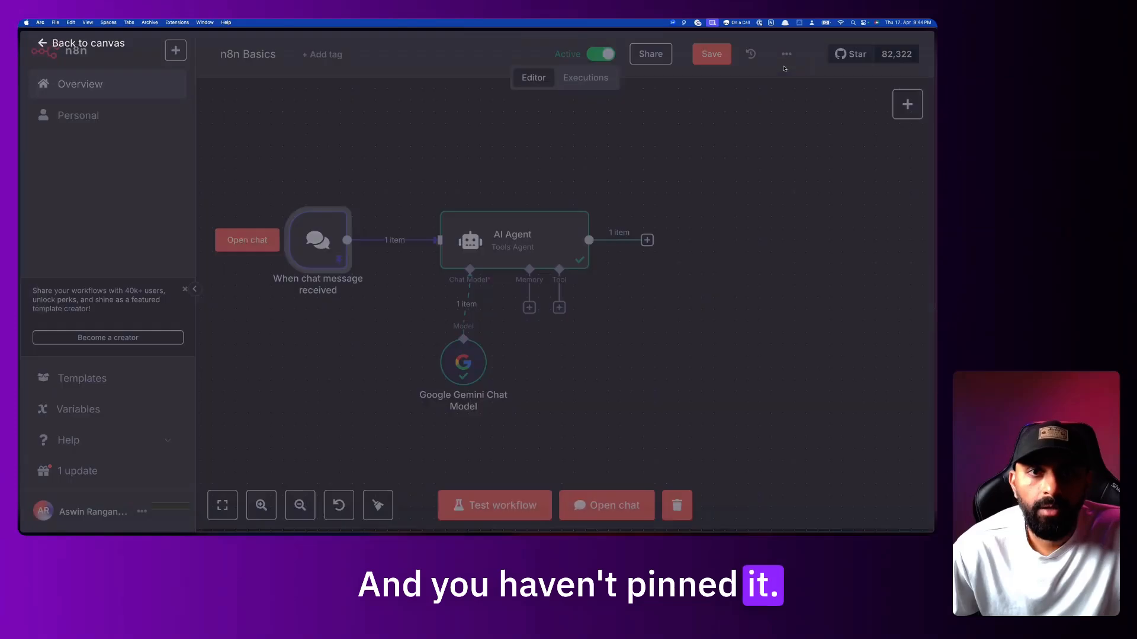
{"action": "double_click", "coordinate": [509, 250]}
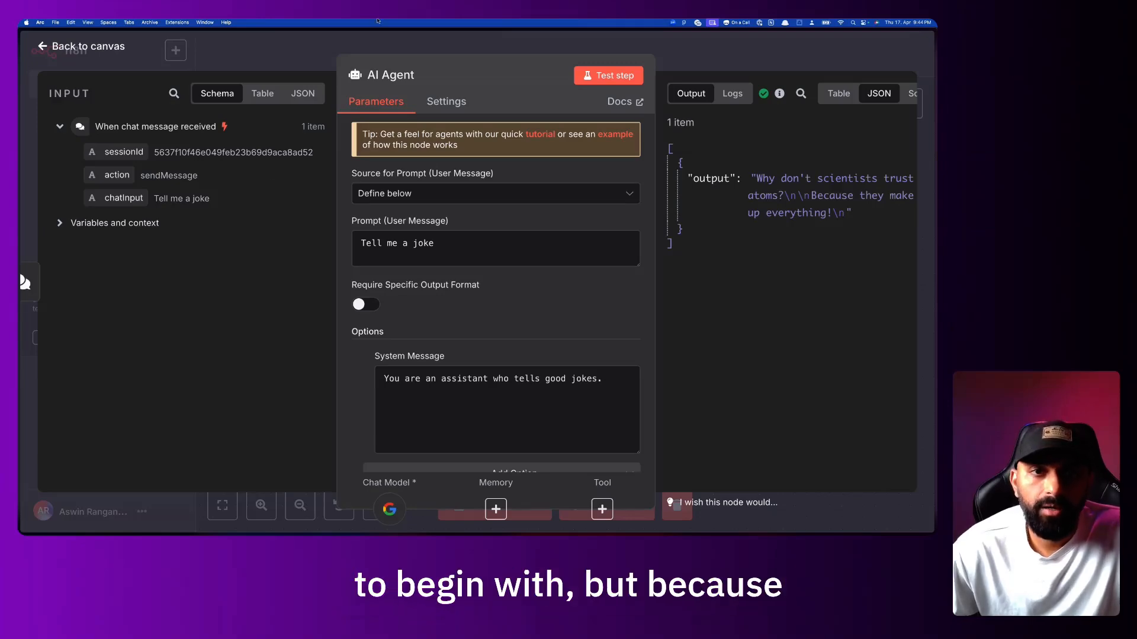
Close the AI Agent node's settings and save the n8n Basics workflow.
{"action": "left_click", "coordinate": [377, 42]}
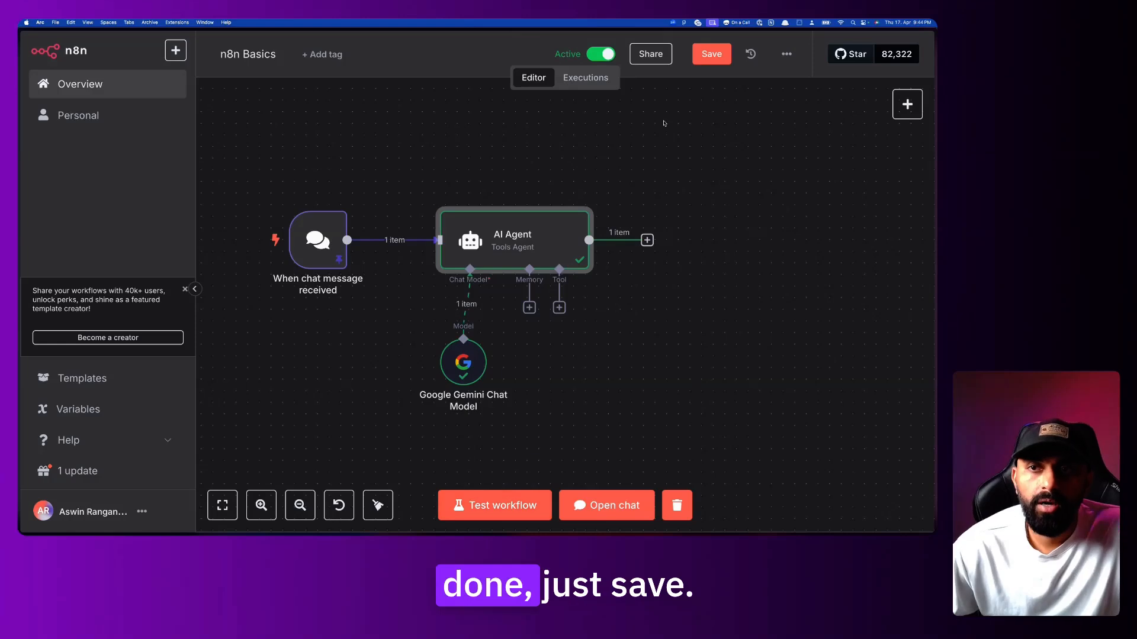
{"action": "left_click", "coordinate": [712, 54]}
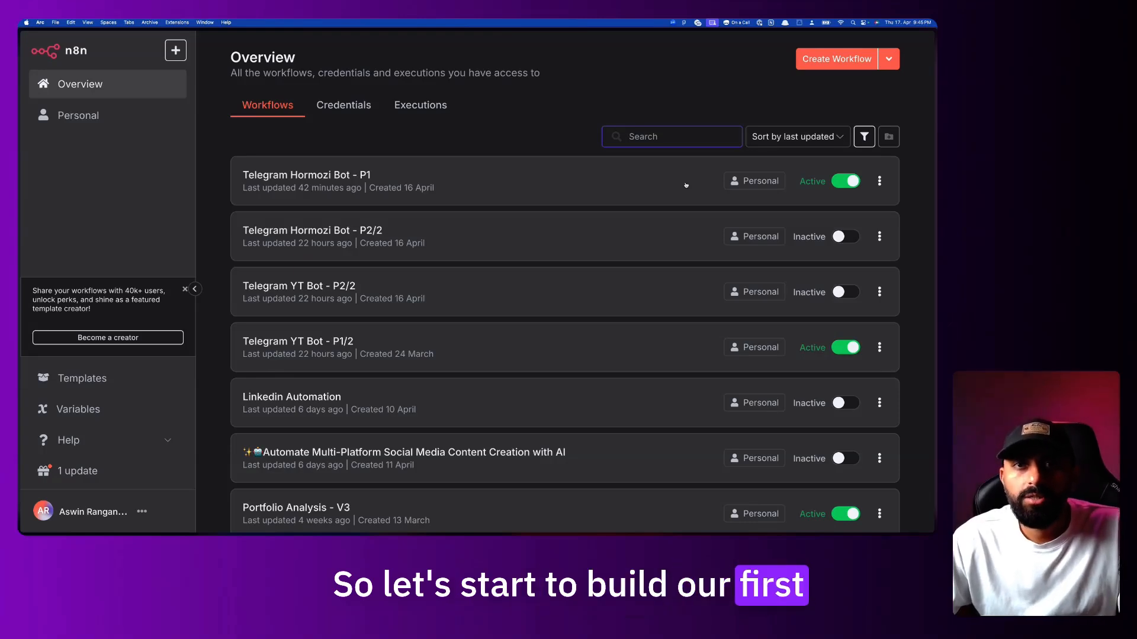
Open the Telegram Hormozi Bot - P1 workflow for reference, and in the other workflows tab create a new workflow with a name starting "Hormo".
{"action": "left_click", "coordinate": [584, 194]}
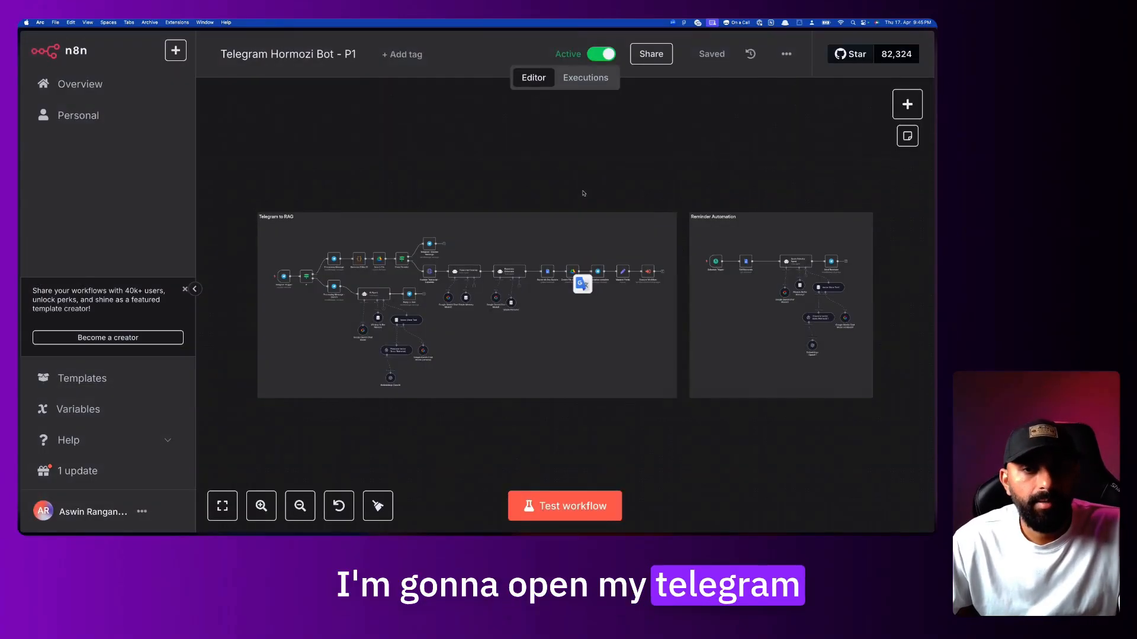
{"action": "mouse_move", "coordinate": [18, 245]}
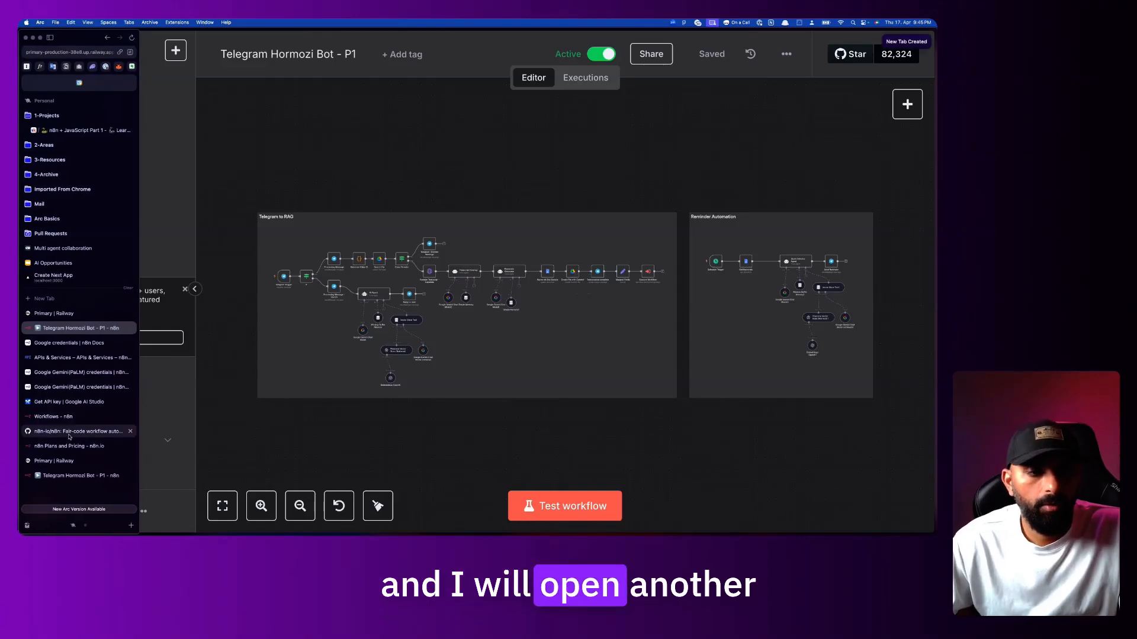
{"action": "left_click", "coordinate": [72, 418]}
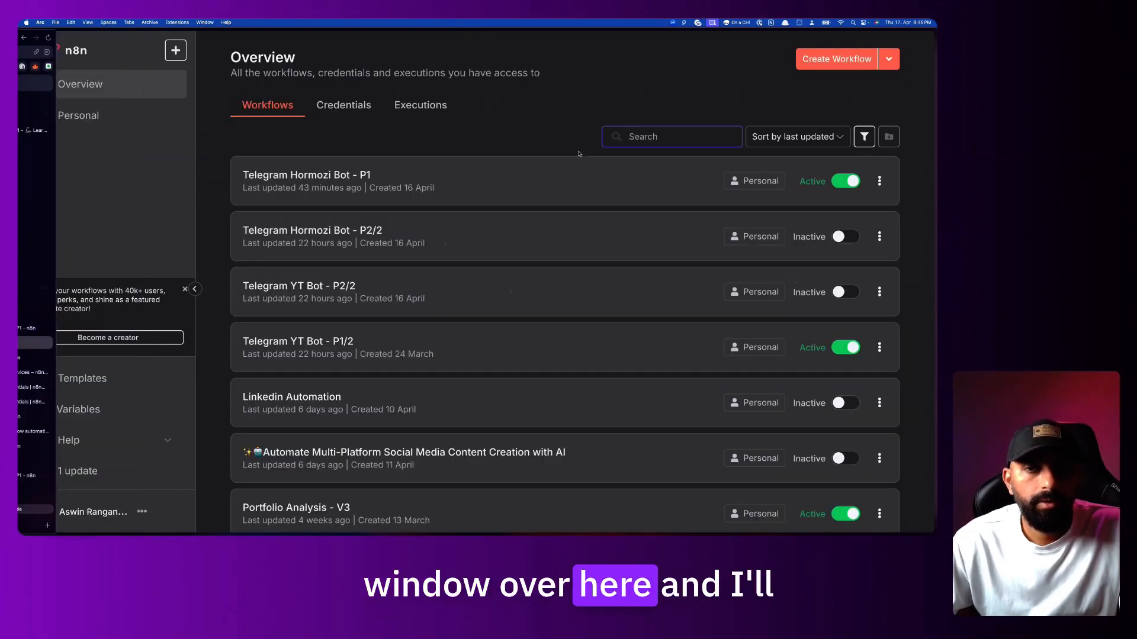
{"action": "left_click", "coordinate": [837, 58]}
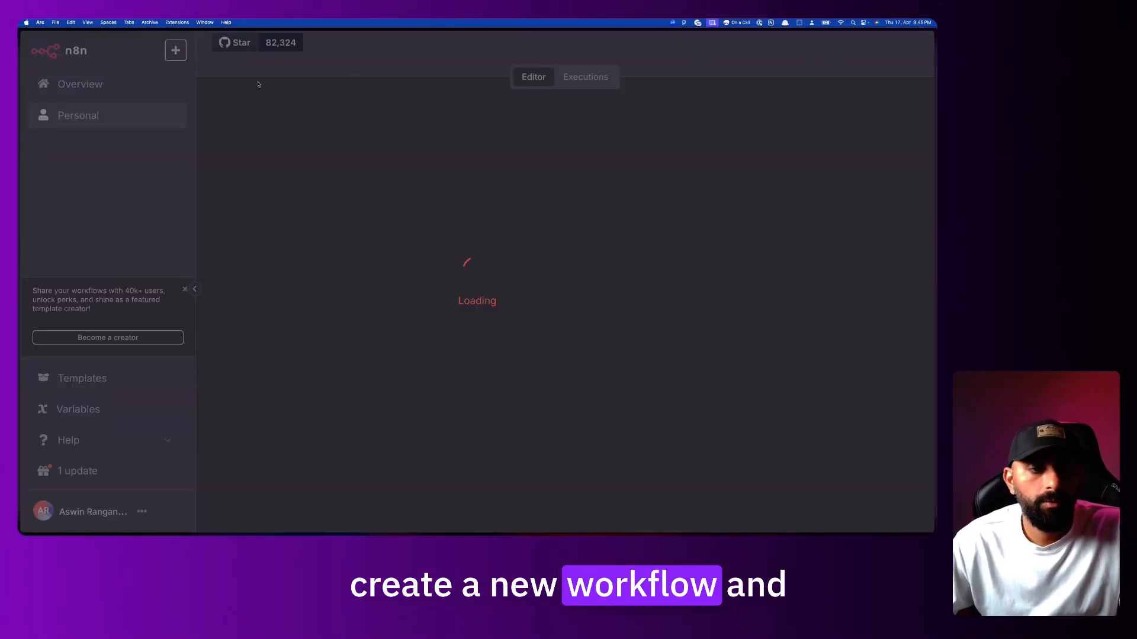
{"action": "type", "text": "Hormo"}
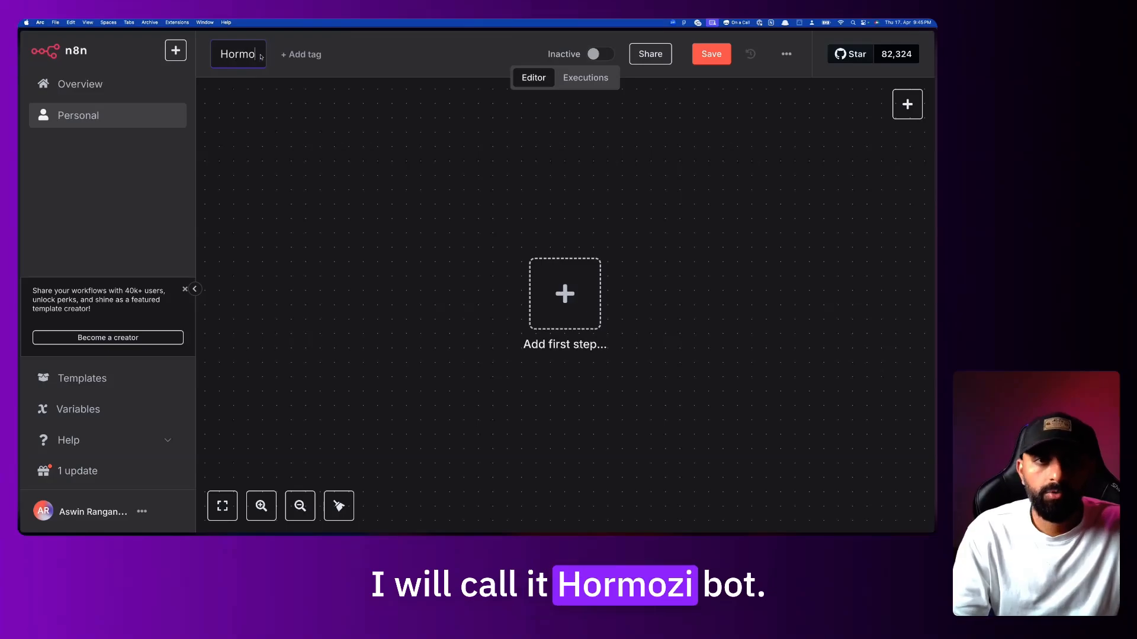